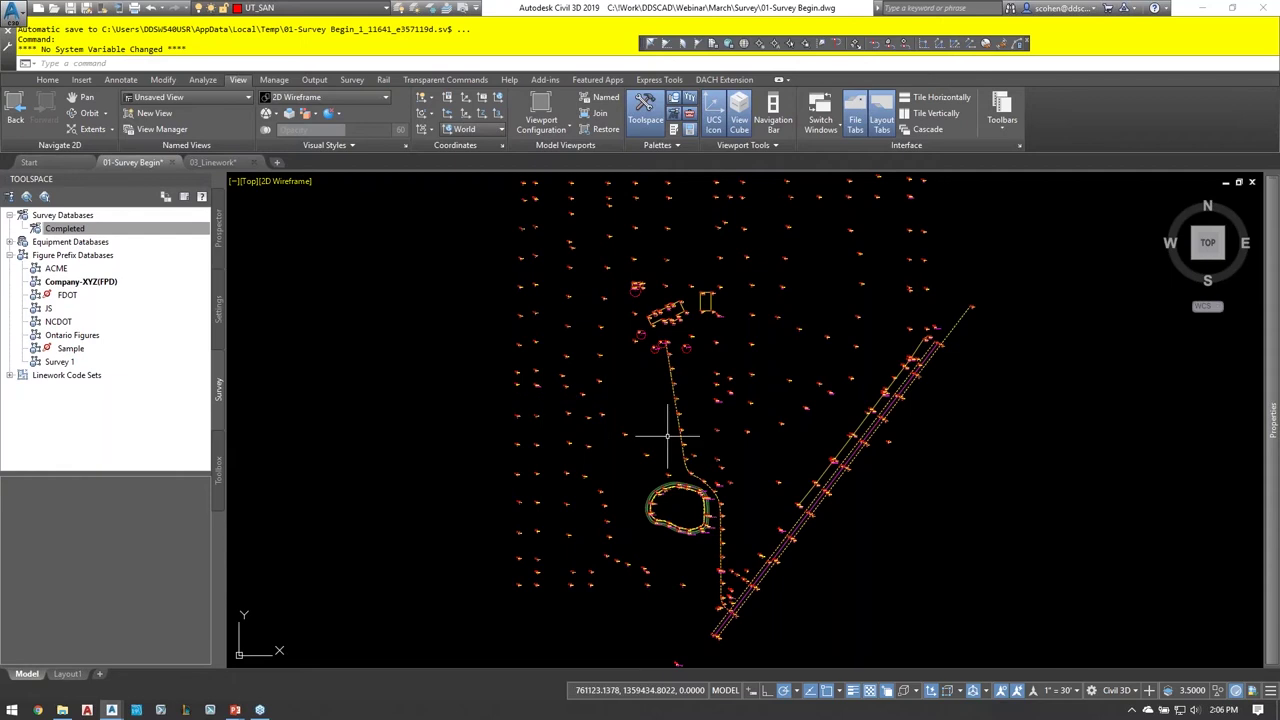
- Pan and zoom around the survey to inspect curb points 121–125 and the tree points
scroll(735, 588, "up", 5)
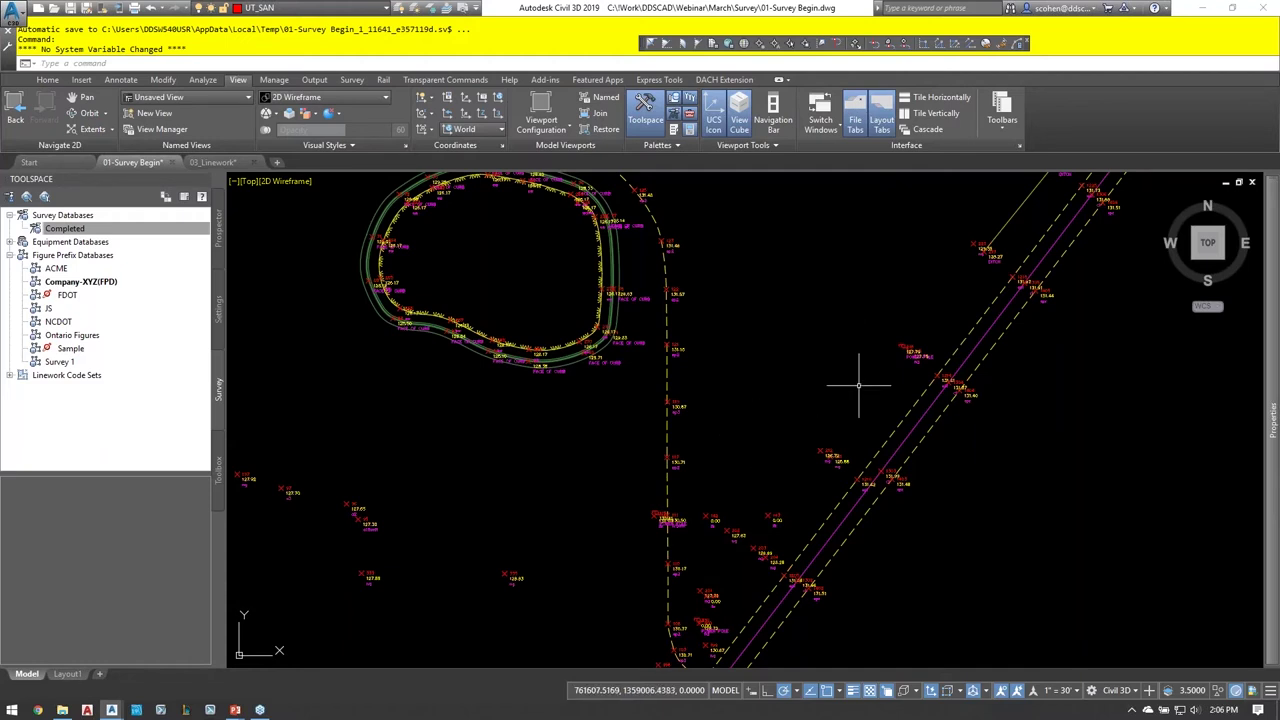
scroll(797, 553, "up", 6)
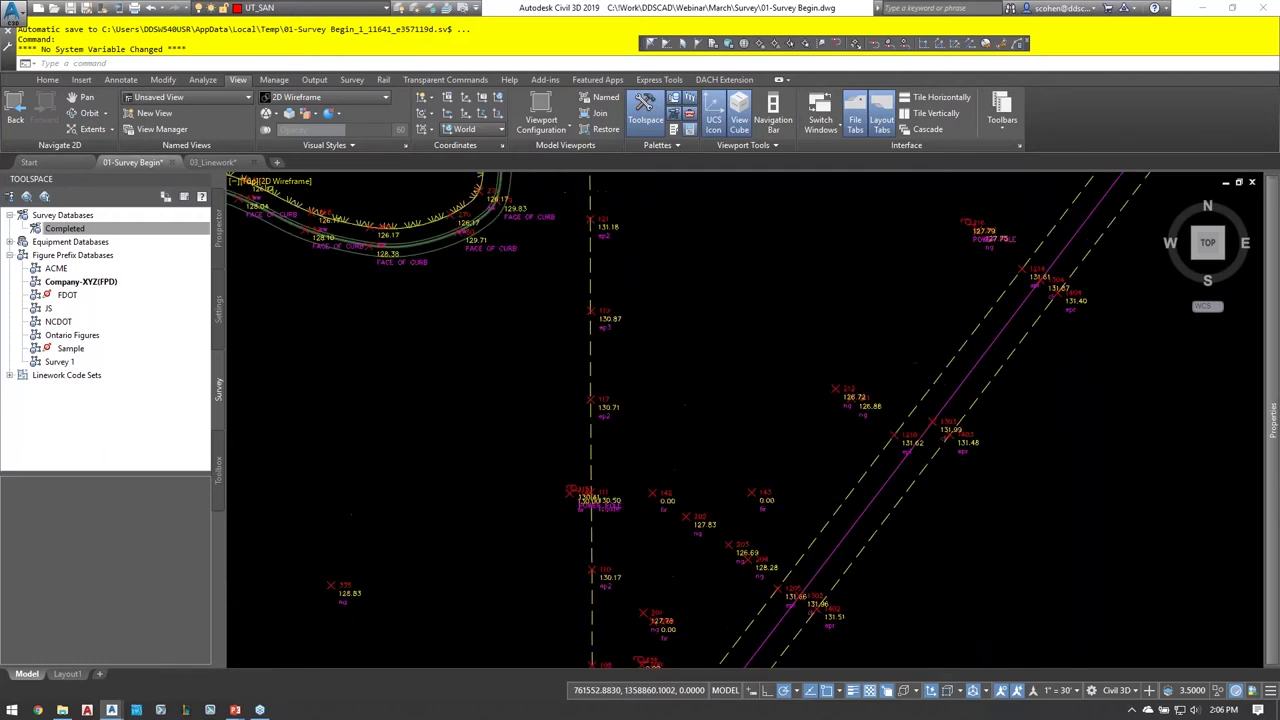
mouse_move(848, 508)
middle_mouse_down()
mouse_move(807, 472)
mouse_move(647, 451)
middle_mouse_up()
scroll(670, 267, "up", 2)
scroll(650, 285, "down", 3)
middle_click_drag(631, 303, 709, 417)
scroll(534, 289, "up", 3)
middle_click_drag(527, 296, 656, 441)
scroll(414, 223, "up", 1)
scroll(414, 223, "up", 3)
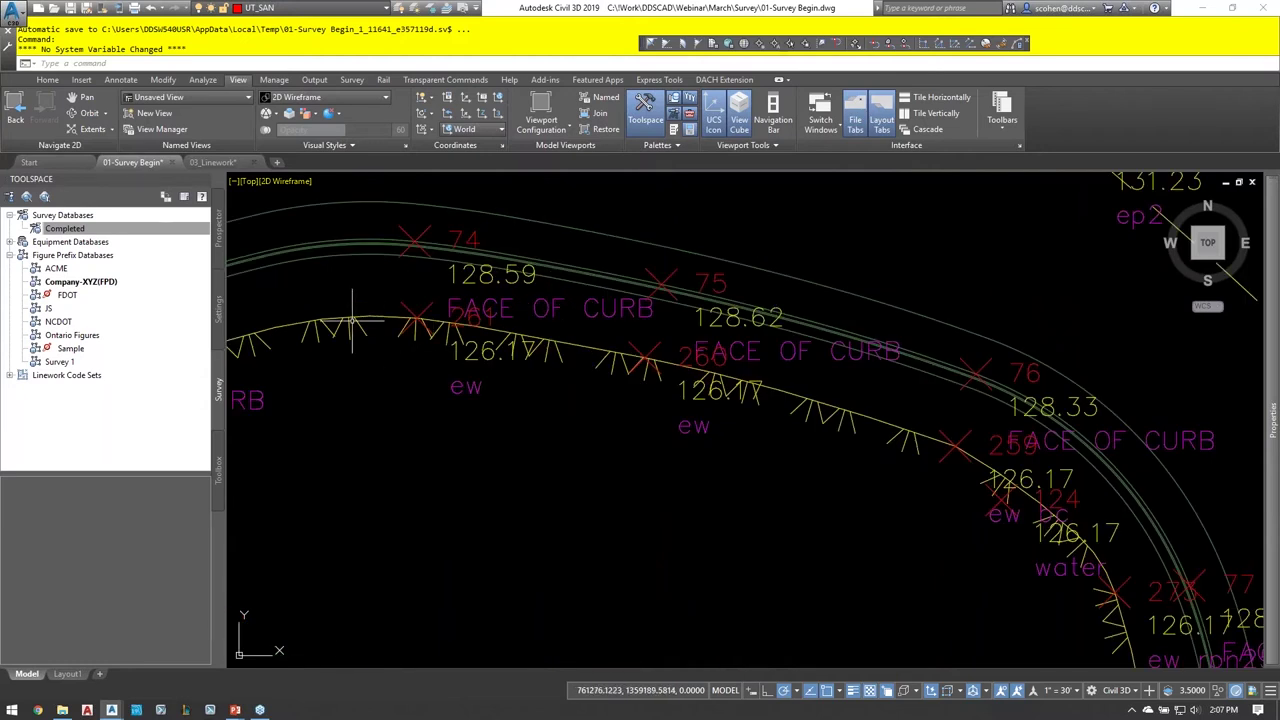
scroll(549, 330, "down", 3)
mouse_move(645, 350)
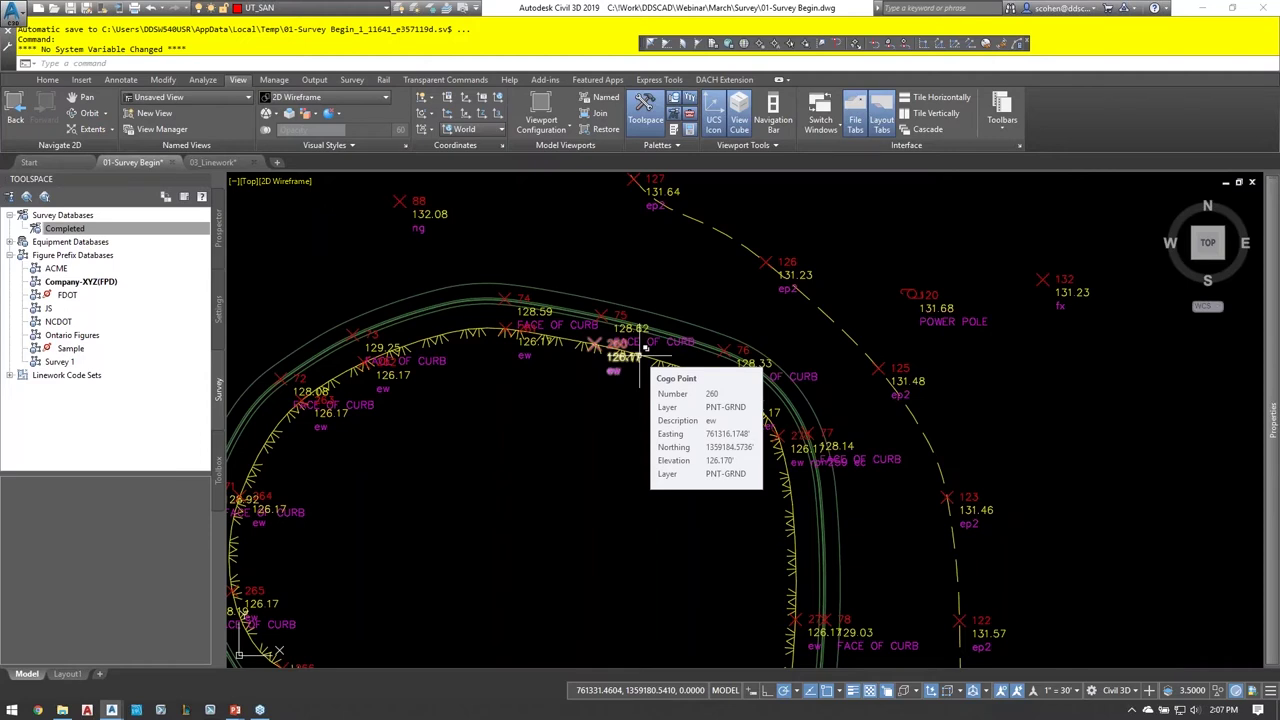
middle_click_drag(585, 267, 934, 551)
scroll(777, 374, "down", 5)
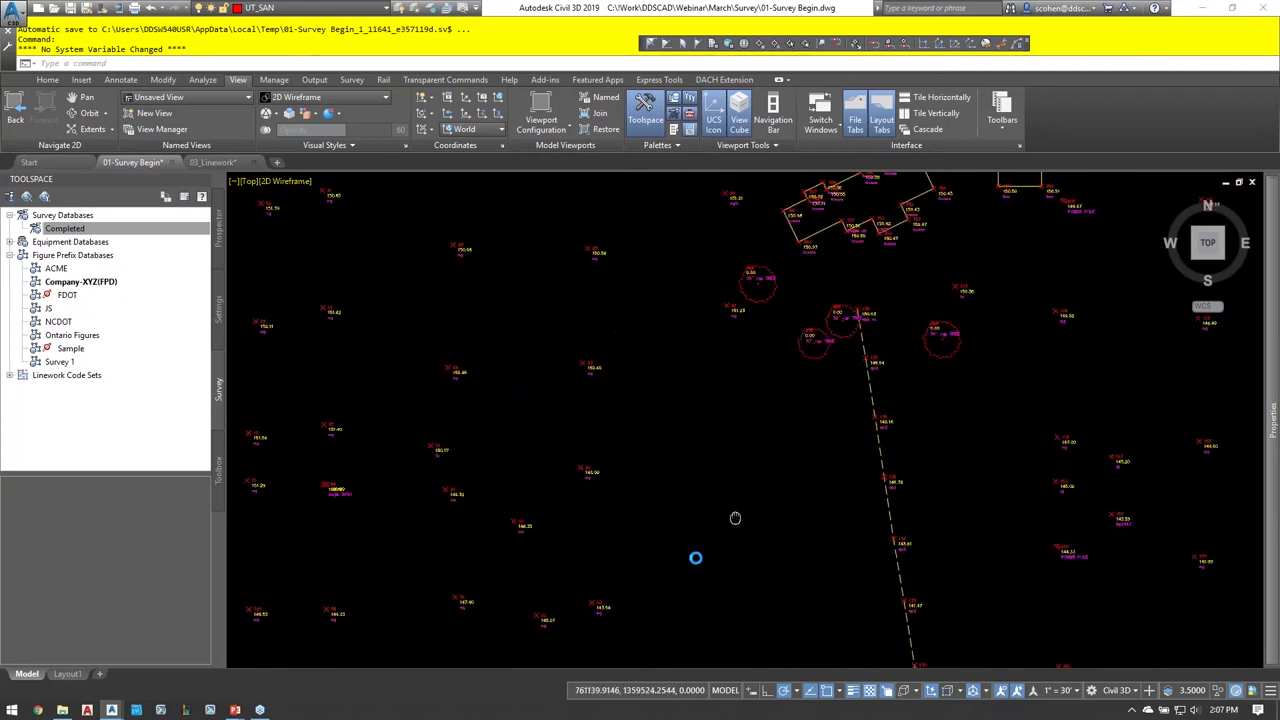
middle_click_drag(737, 520, 764, 410)
scroll(823, 425, "up", 4)
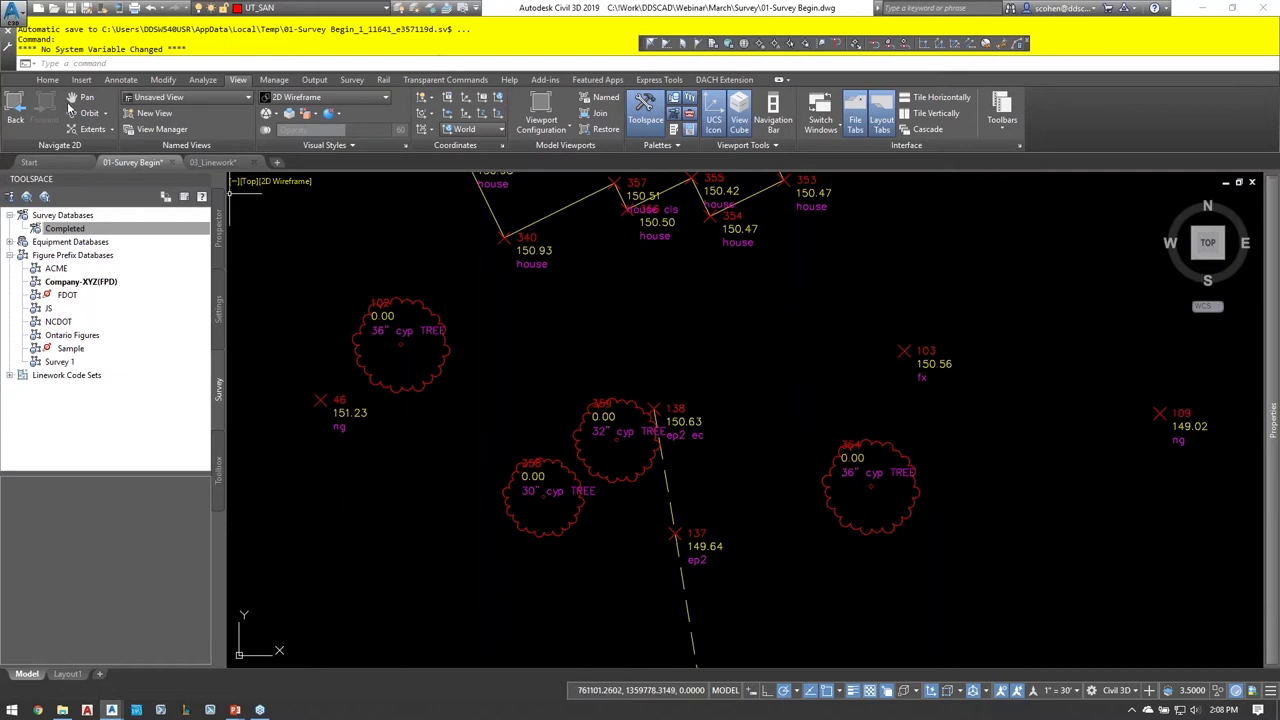
- List the Completed survey's figure prefix databases, then show the 01-Survey Begin settings tree
left_click(47, 79)
left_click(120, 229)
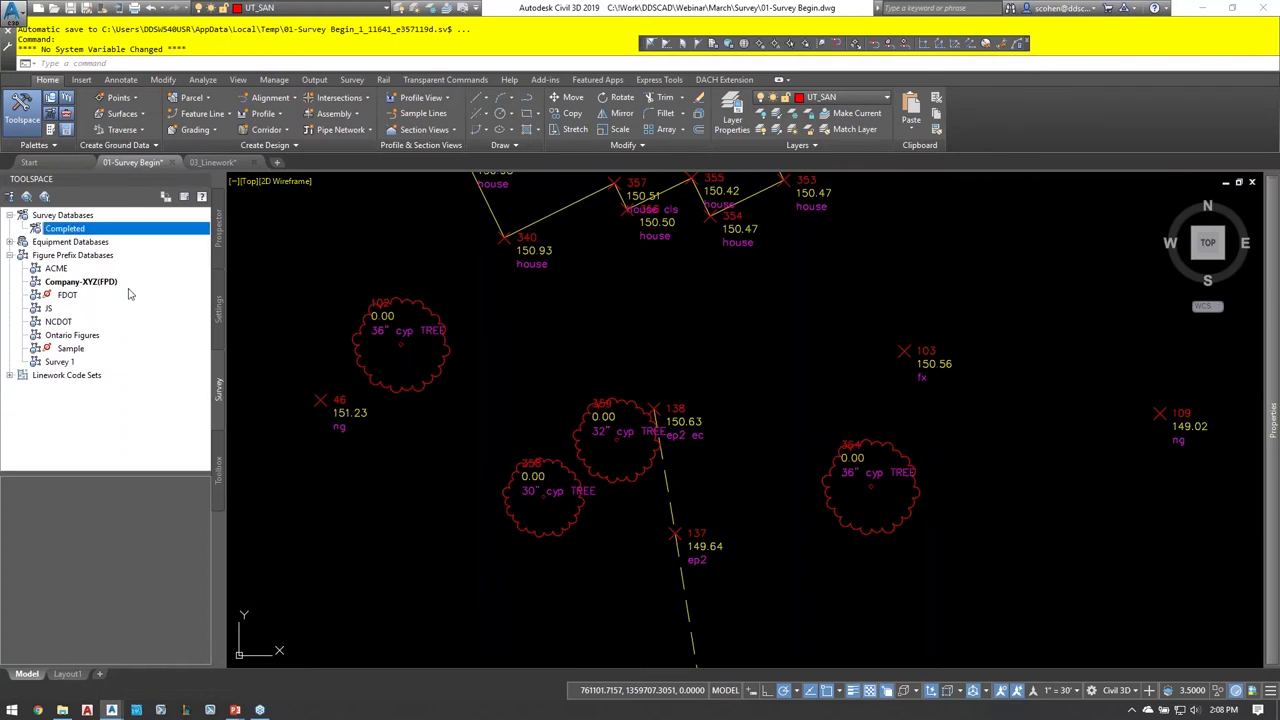
left_click(24, 256)
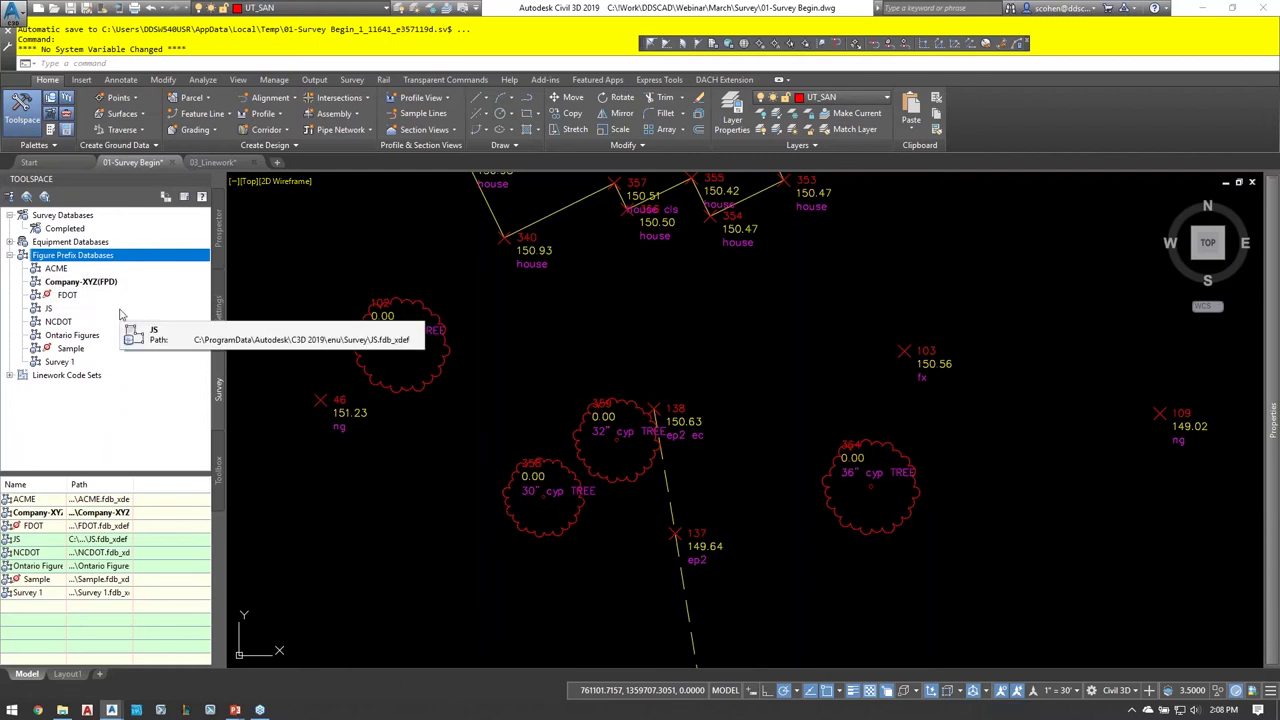
left_click(54, 115)
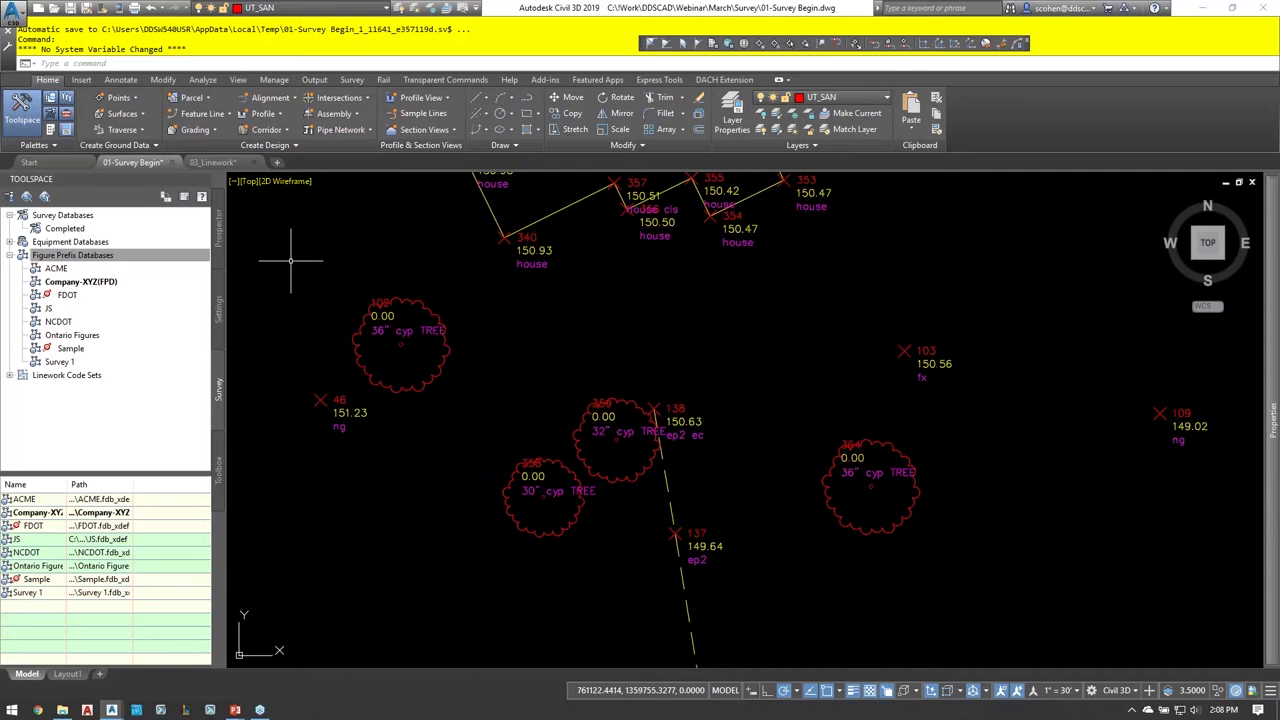
left_click(220, 300)
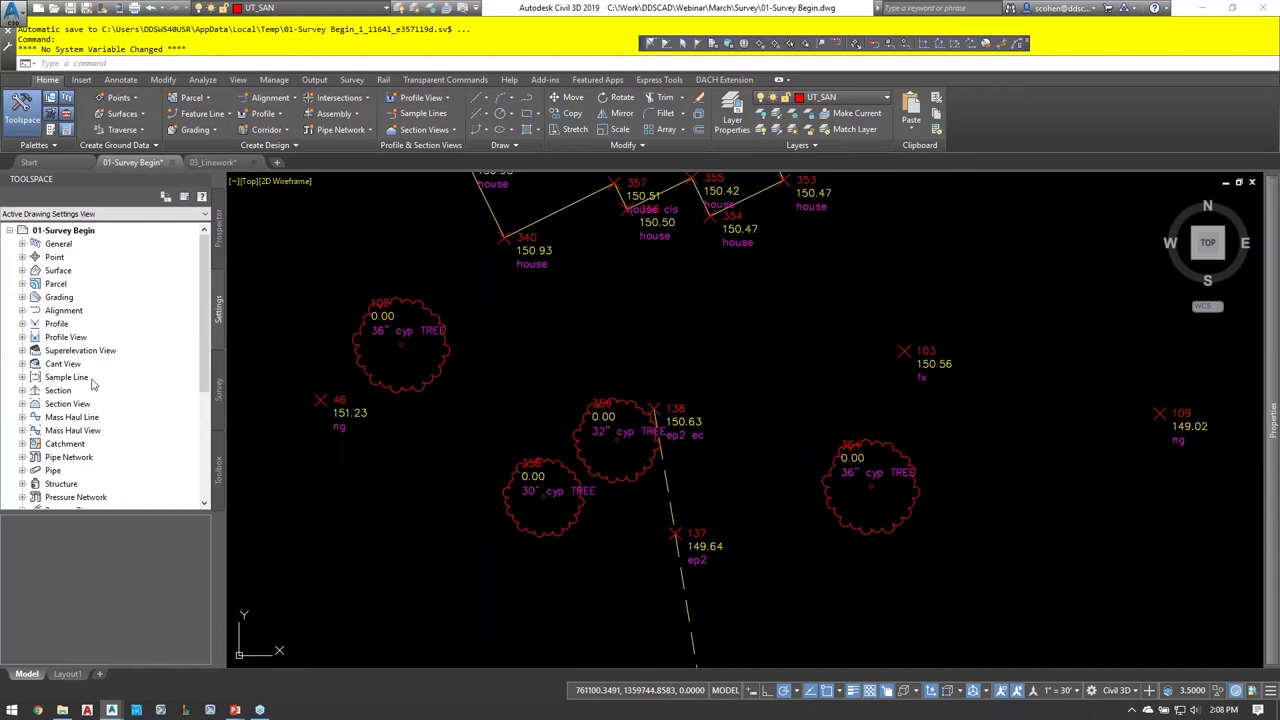
scroll(91, 420, "down", 1)
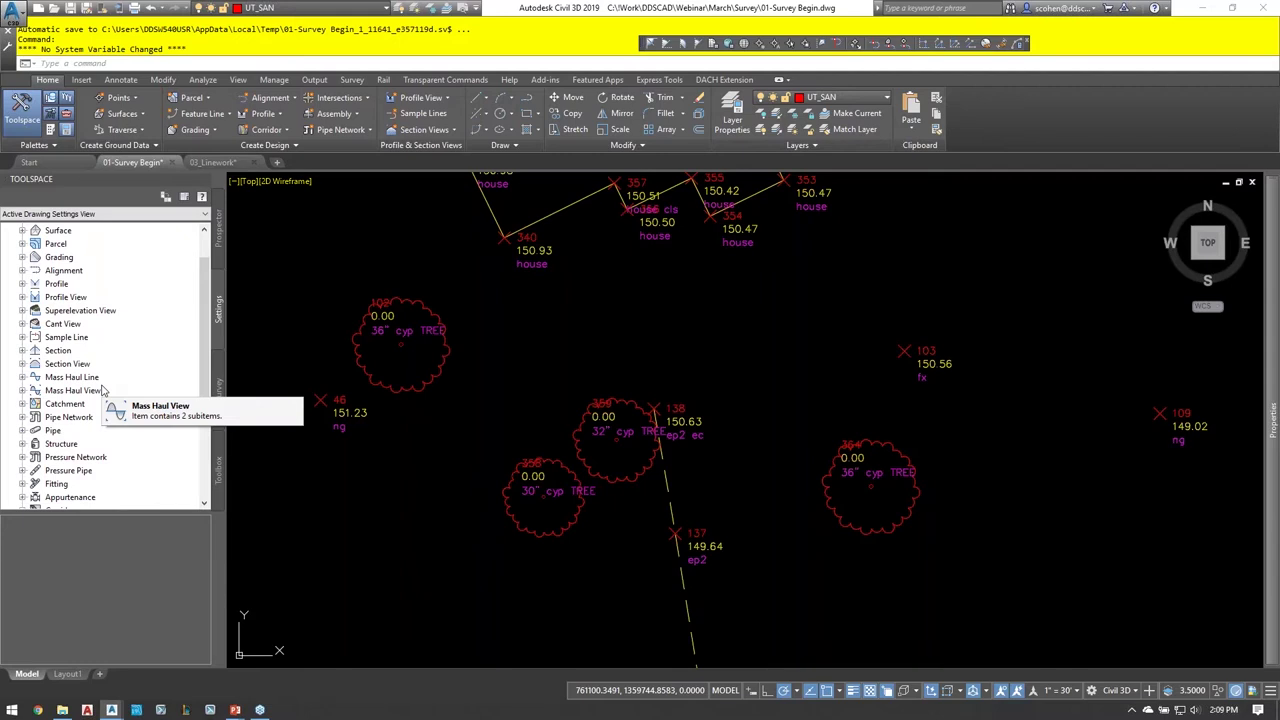
scroll(102, 390, "up", 1)
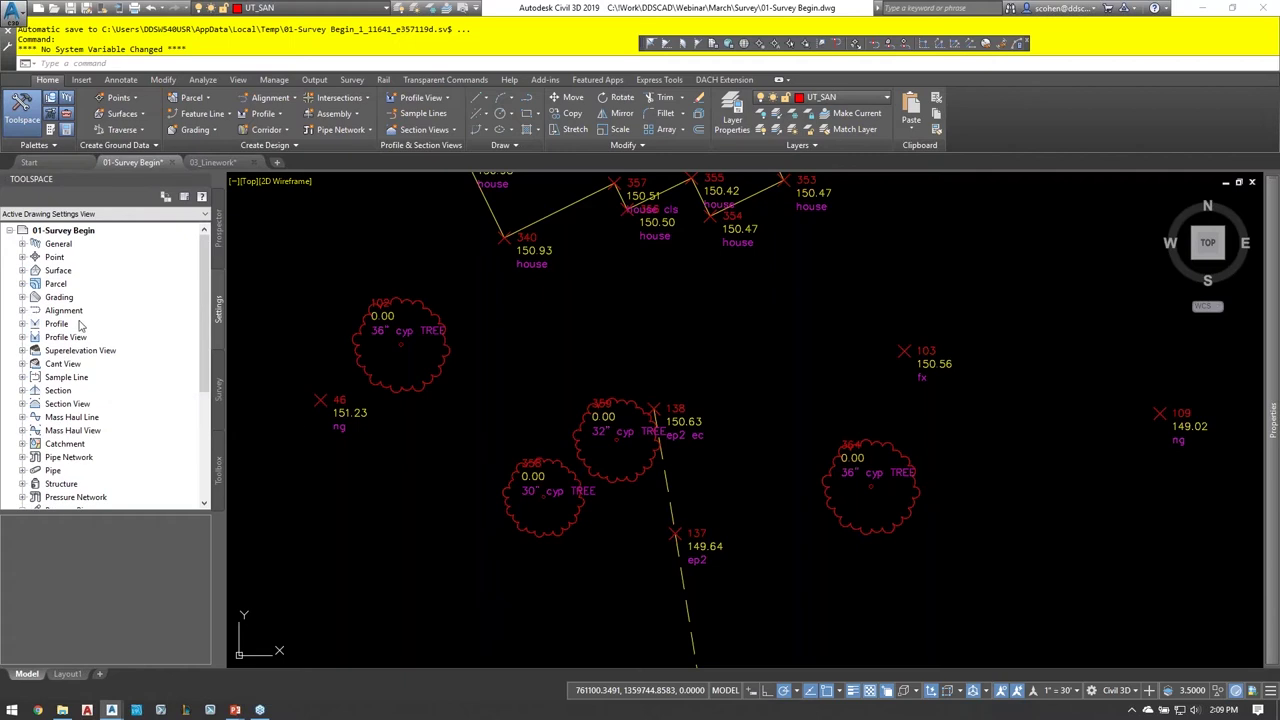
- Enter coordinate system code fl83-ef in 01-Survey Begin's Drawing Settings Units and Zone
right_click(66, 231)
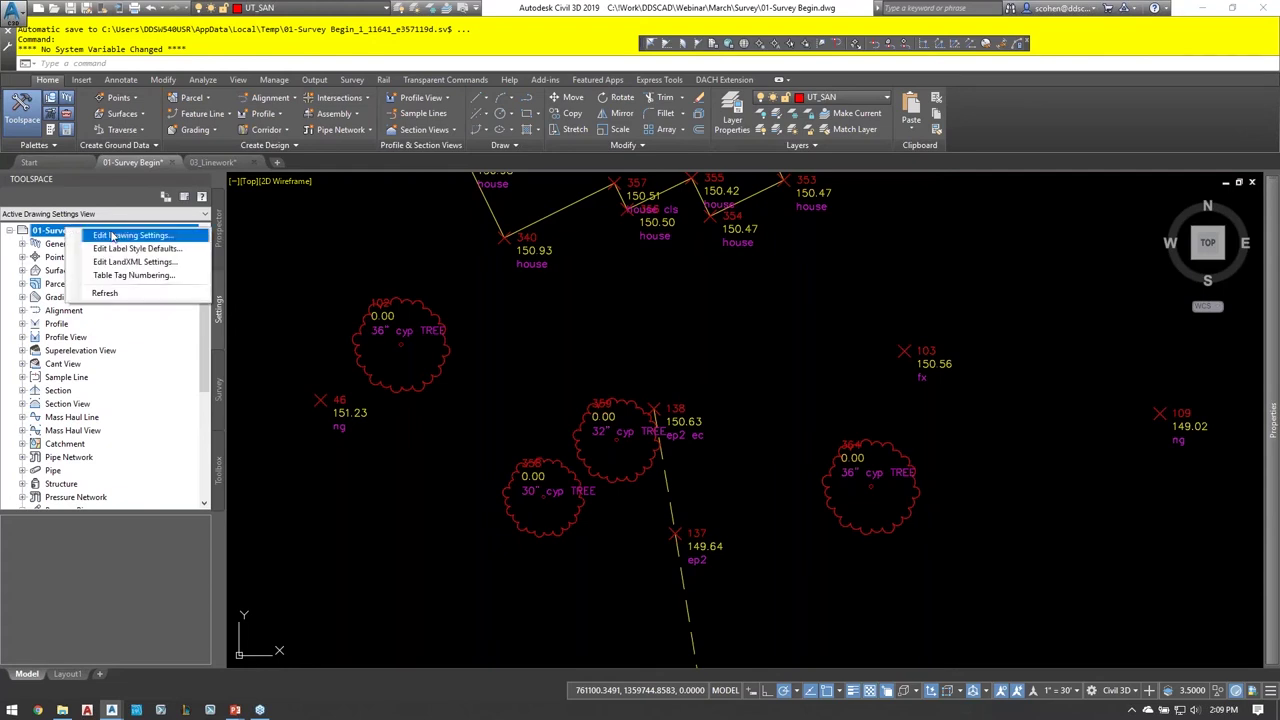
left_click(113, 235)
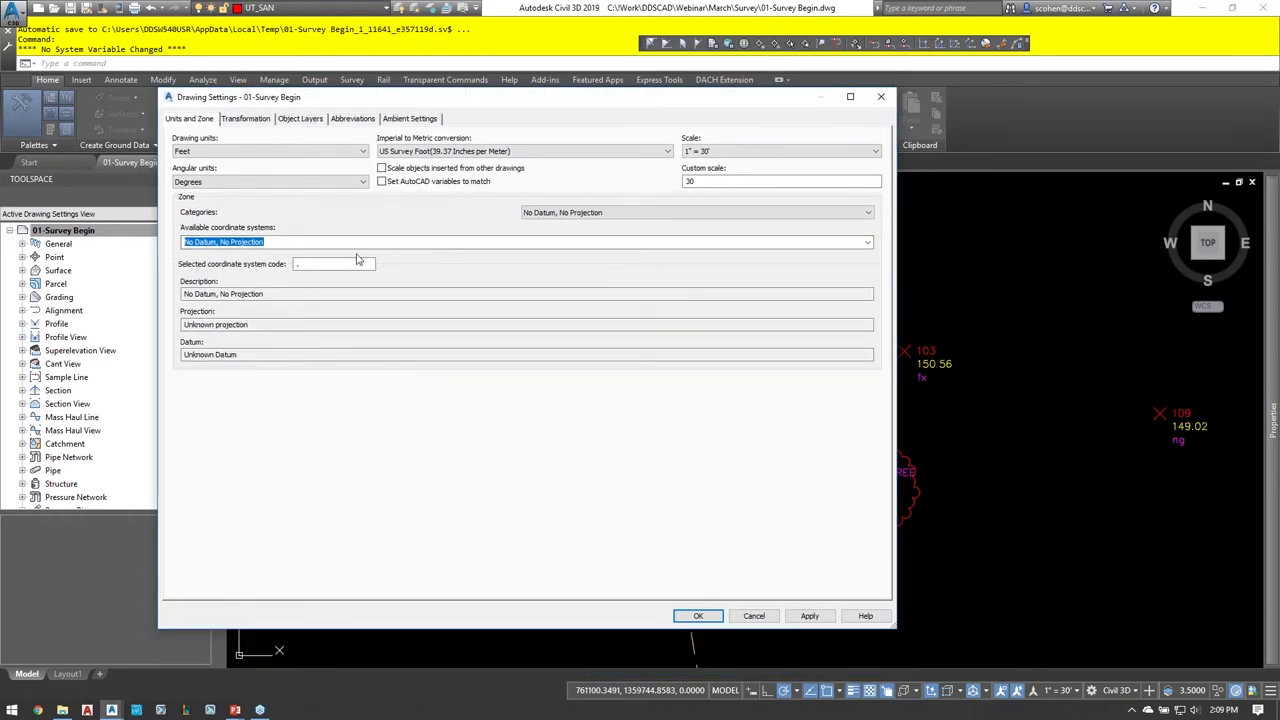
left_click(297, 265)
type("fl")
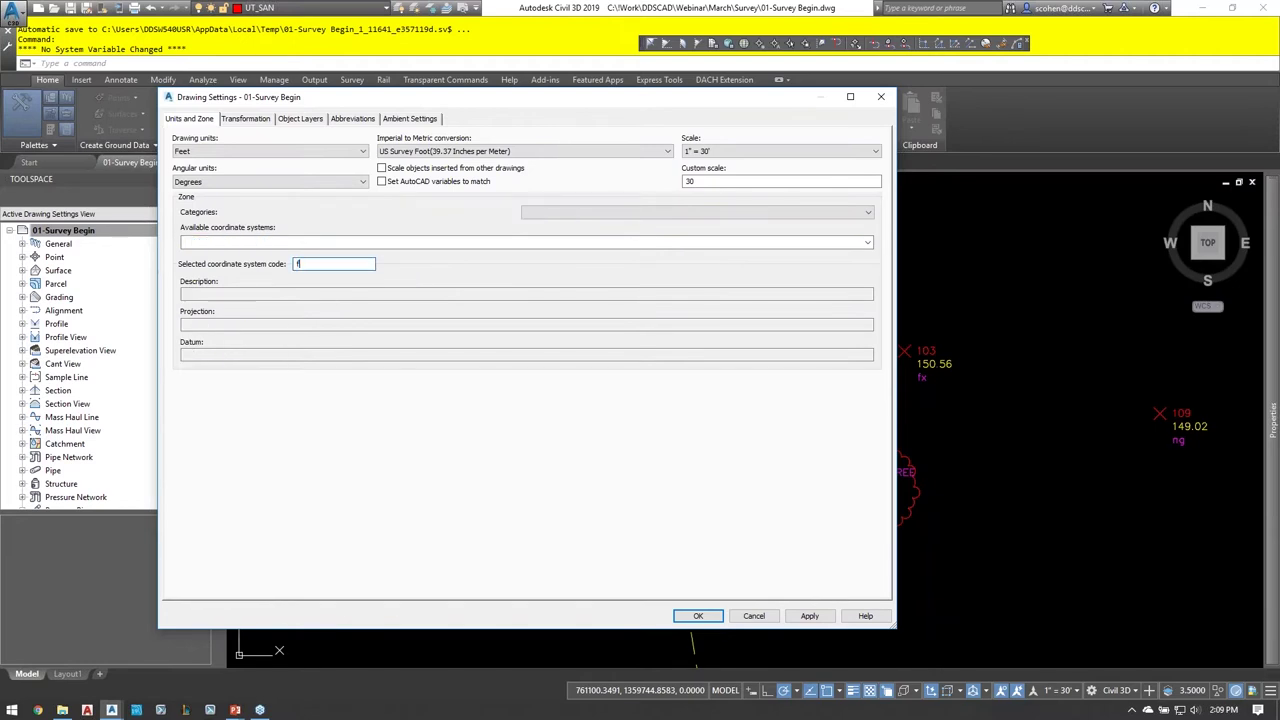
type("83-ef")
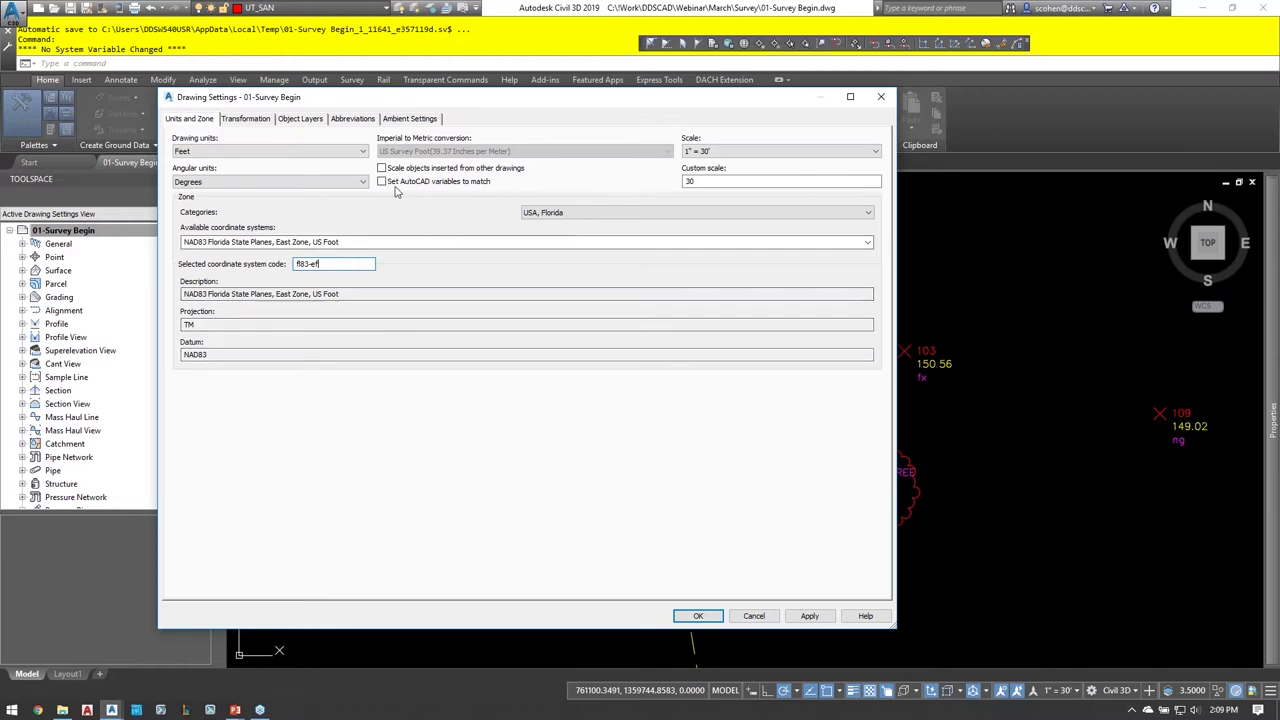
- Check the Survey Figure and Survey Figure-Labeling object layers, then close Drawing Settings
left_click(313, 120)
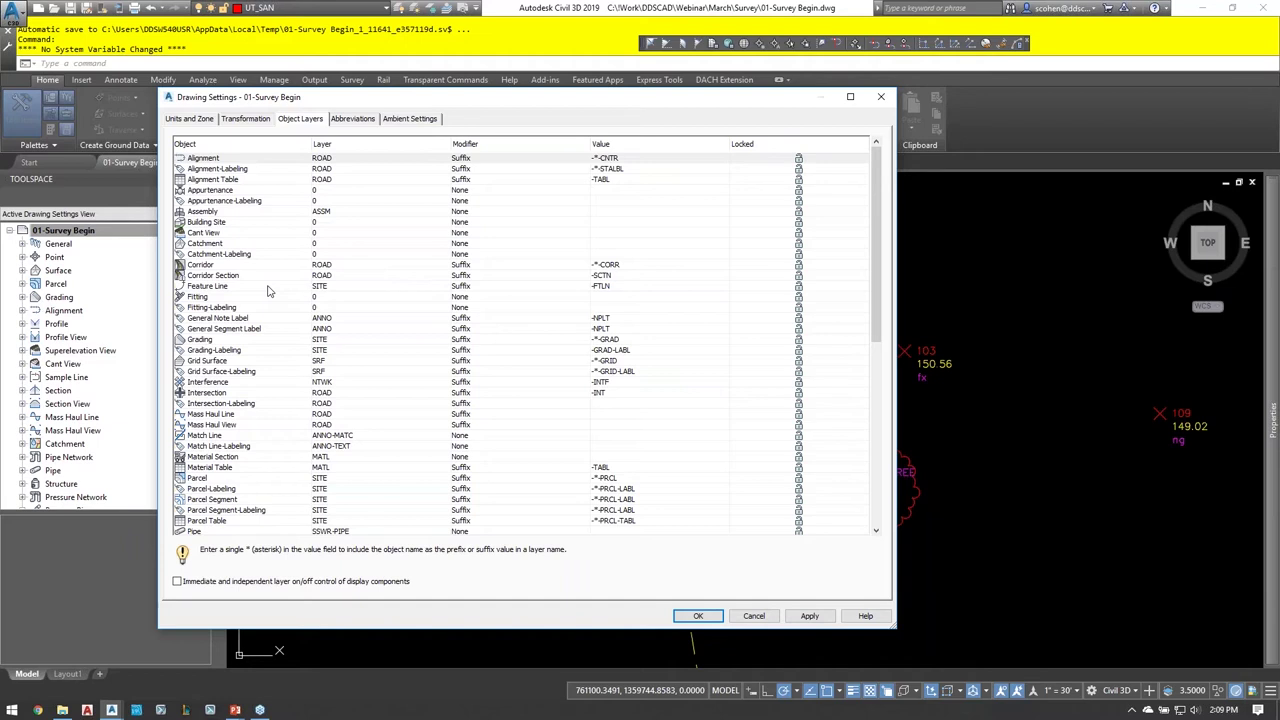
scroll(268, 291, "down", 9)
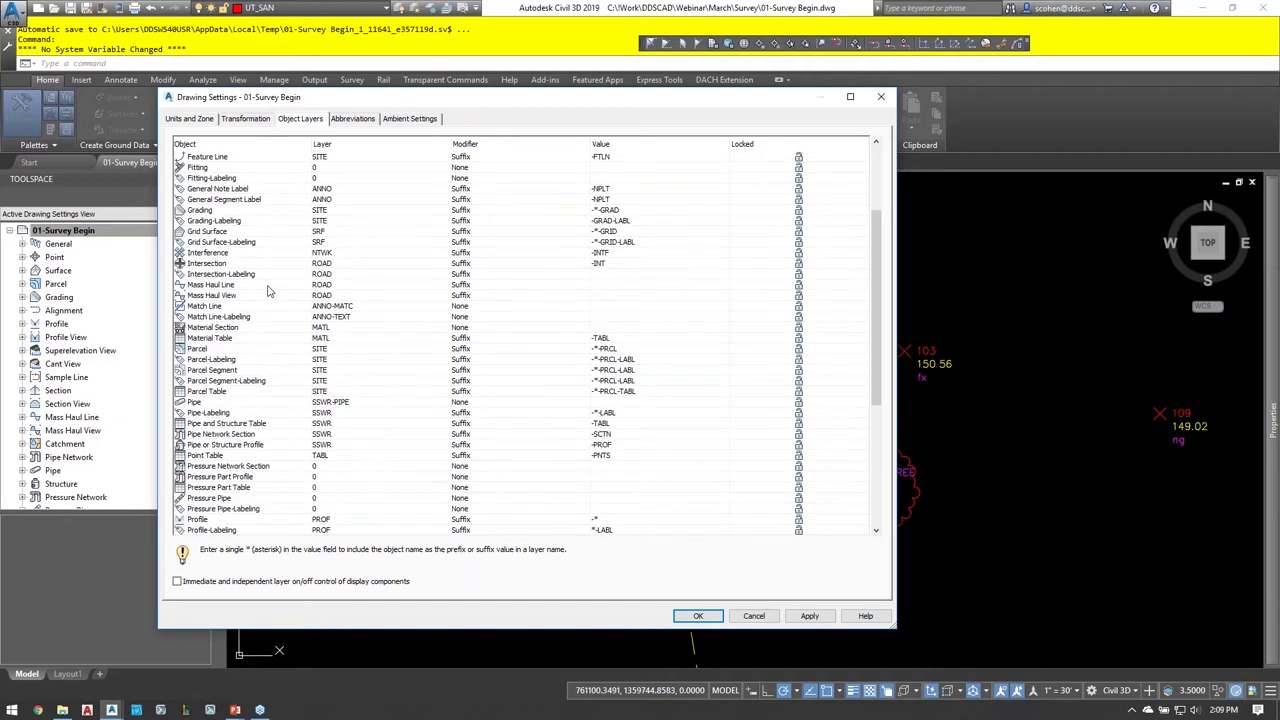
scroll(260, 330, "down", 3)
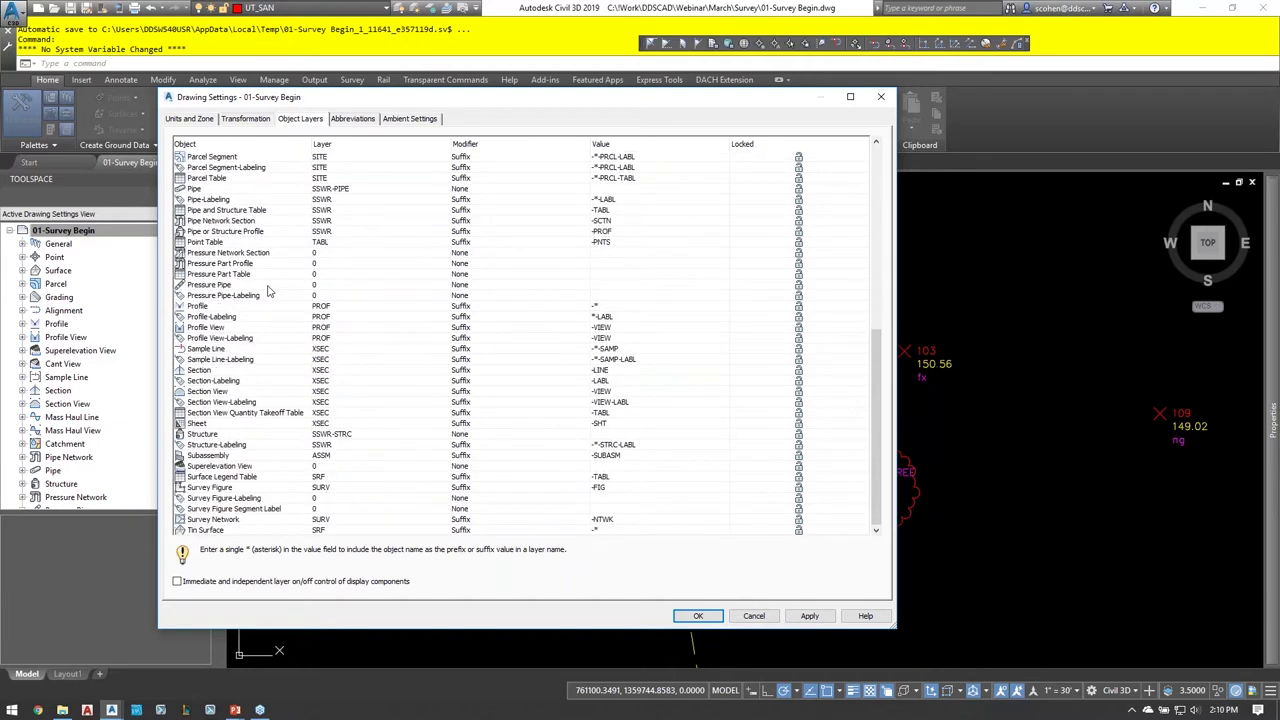
left_click(222, 456)
left_click(232, 467)
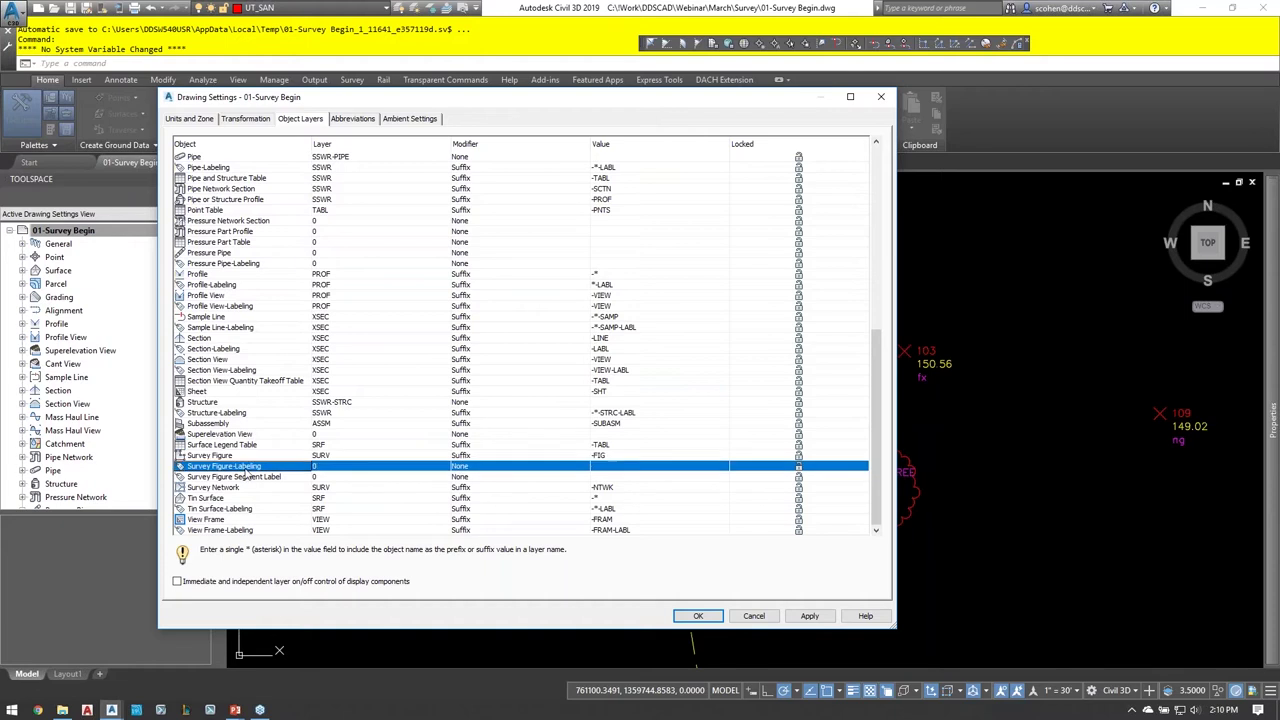
scroll(236, 297, "up", 3)
scroll(236, 297, "up", 2)
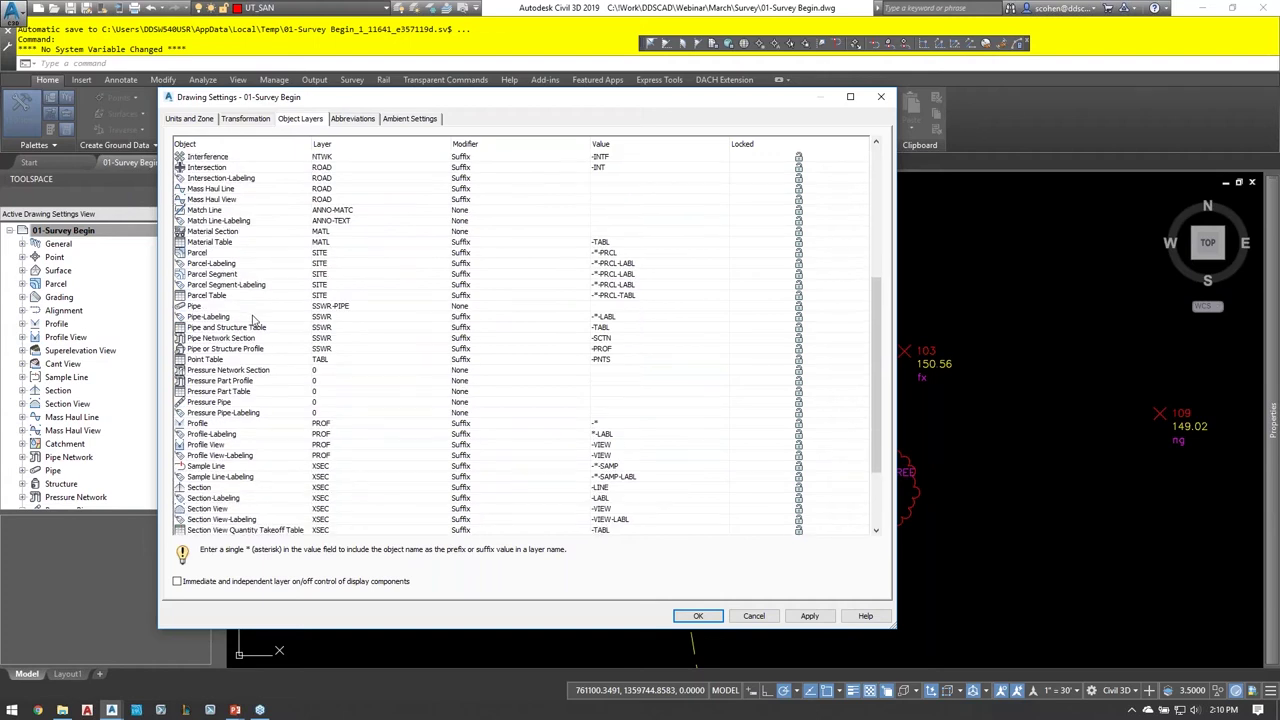
scroll(254, 319, "down", 3)
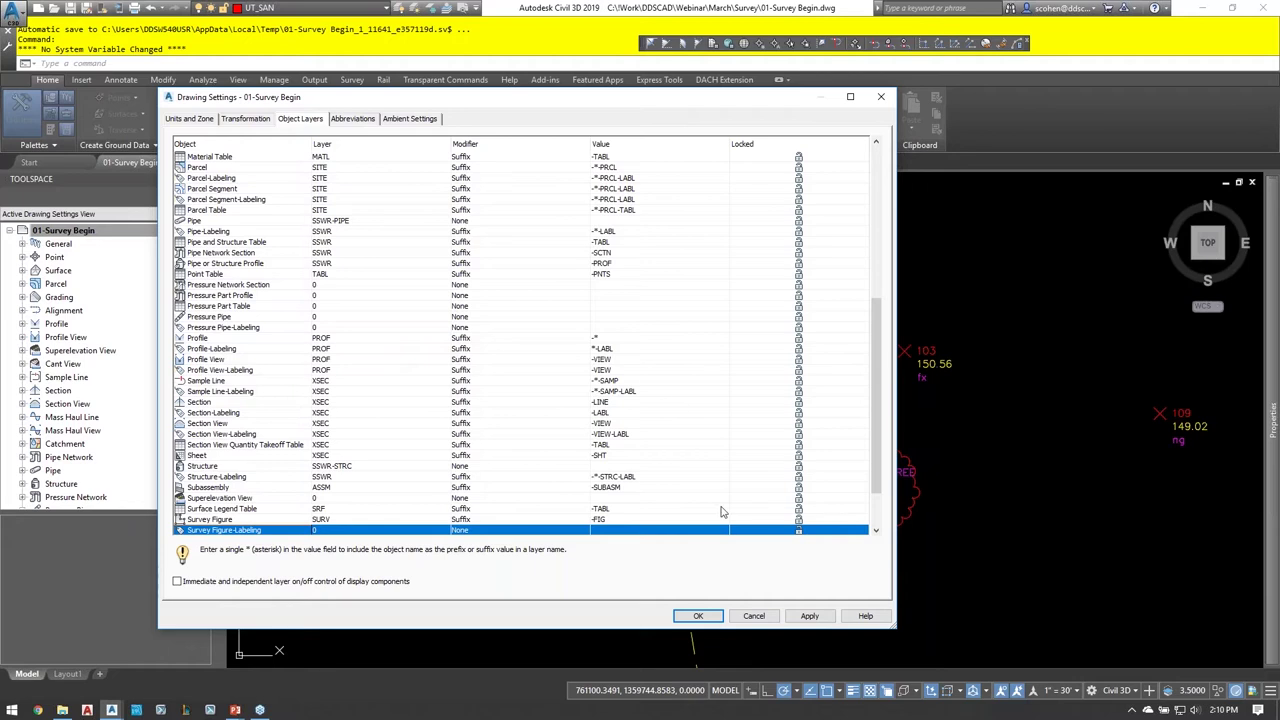
left_click(756, 616)
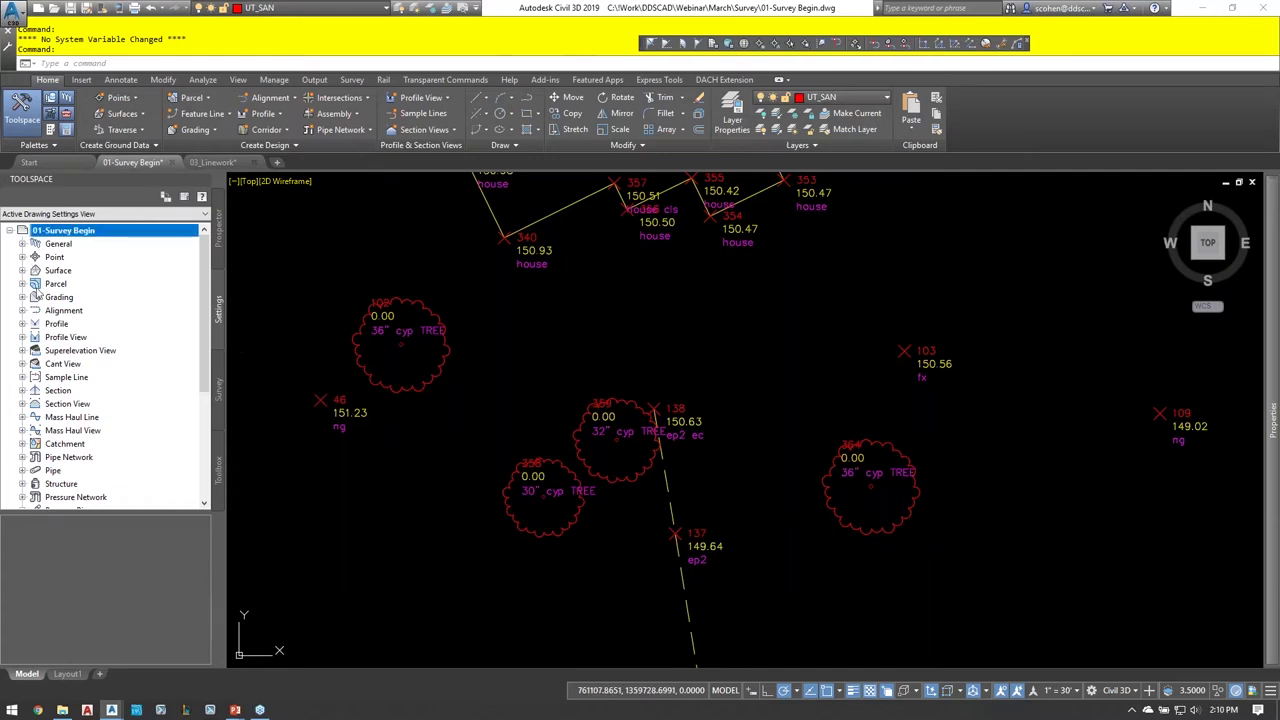
- Expand Point > Point Styles and browse the styles from BENCHMARK to X-MARK
left_click(22, 257)
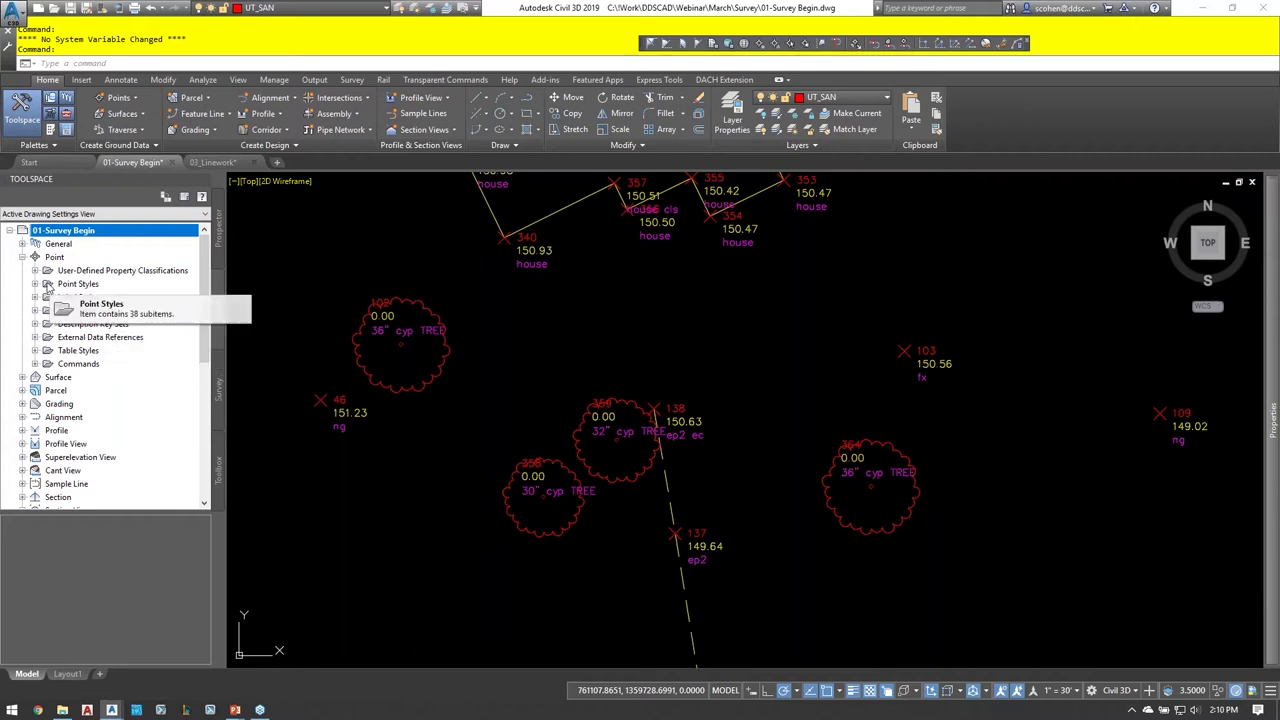
left_click(36, 285)
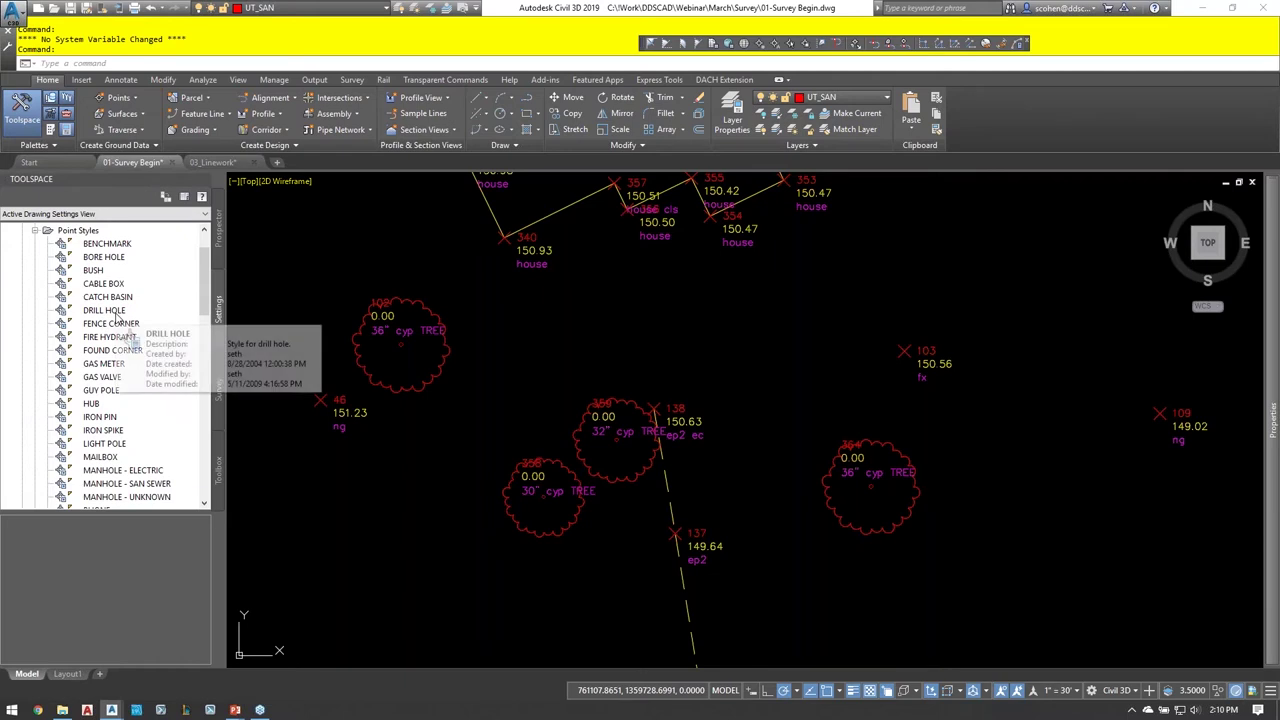
mouse_move(97, 279)
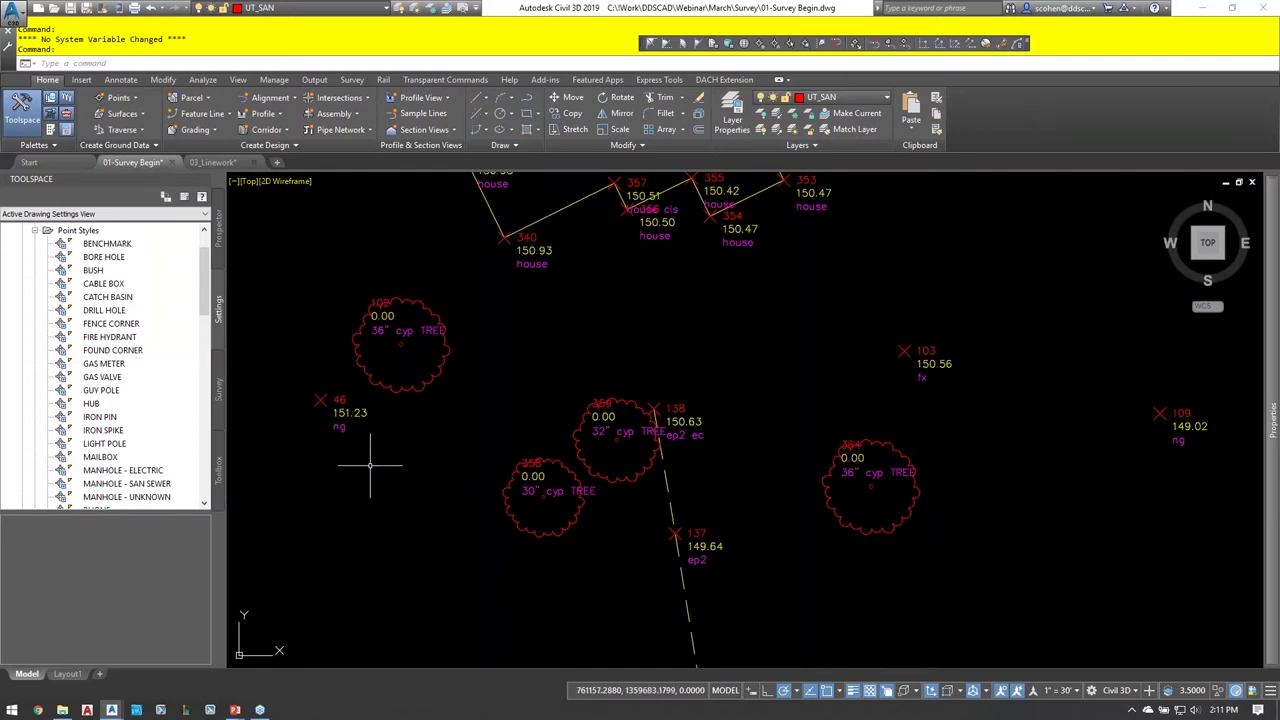
middle_click_drag(543, 491, 352, 463)
scroll(487, 480, "up", 5)
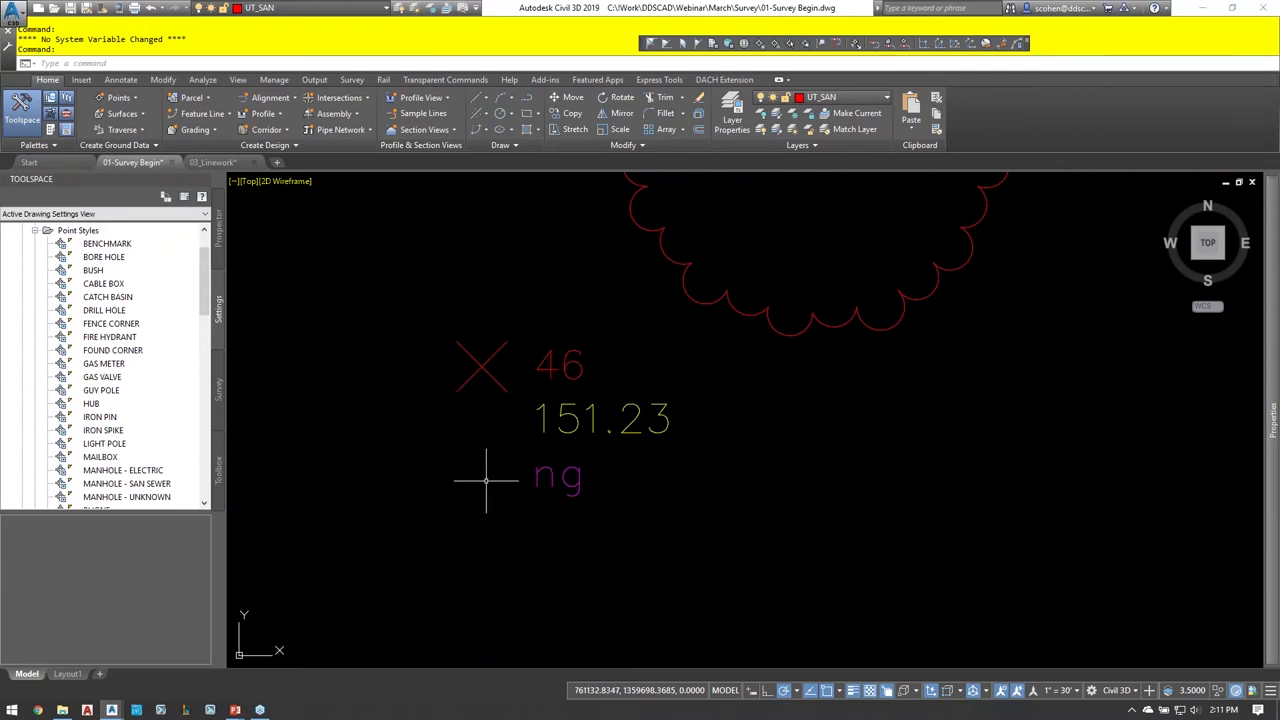
left_click_drag(199, 284, 112, 370)
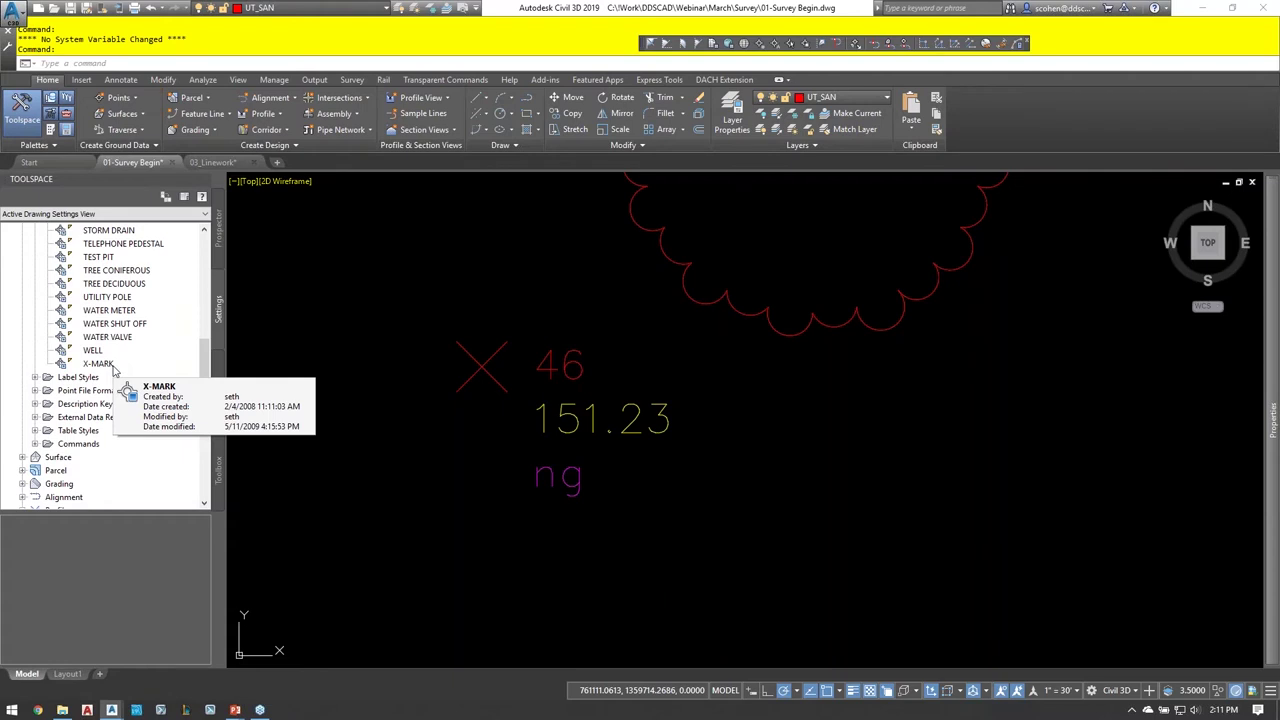
scroll(145, 343, "up", 2)
scroll(145, 343, "up", 8)
scroll(145, 343, "up", 1)
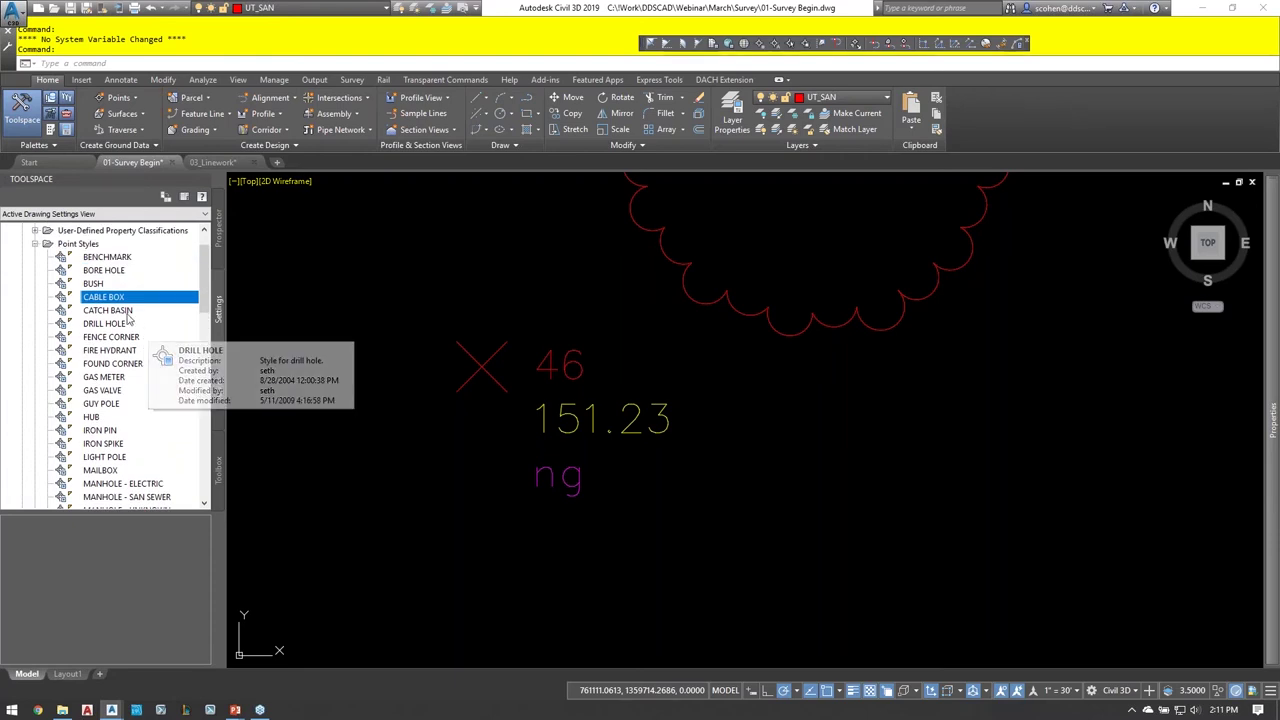
right_click(92, 247)
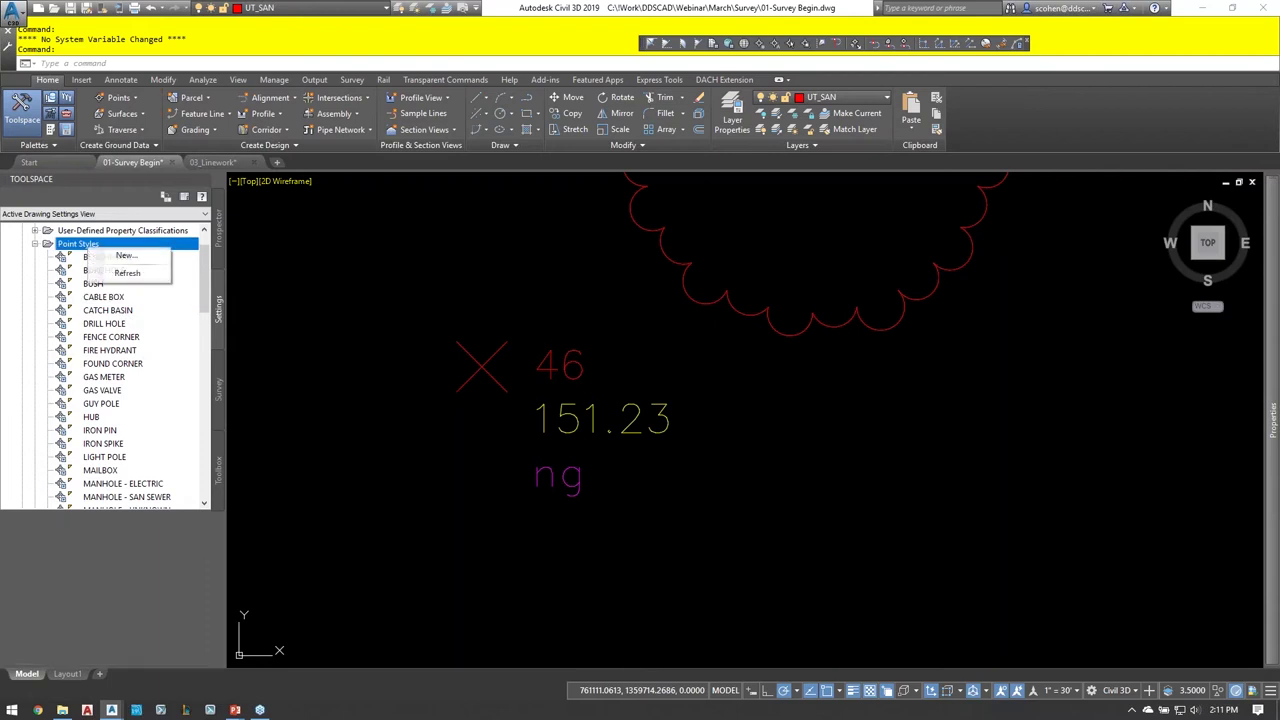
- Open the FIRE HYDRANT point style for editing
left_click(122, 350)
double_click(140, 351)
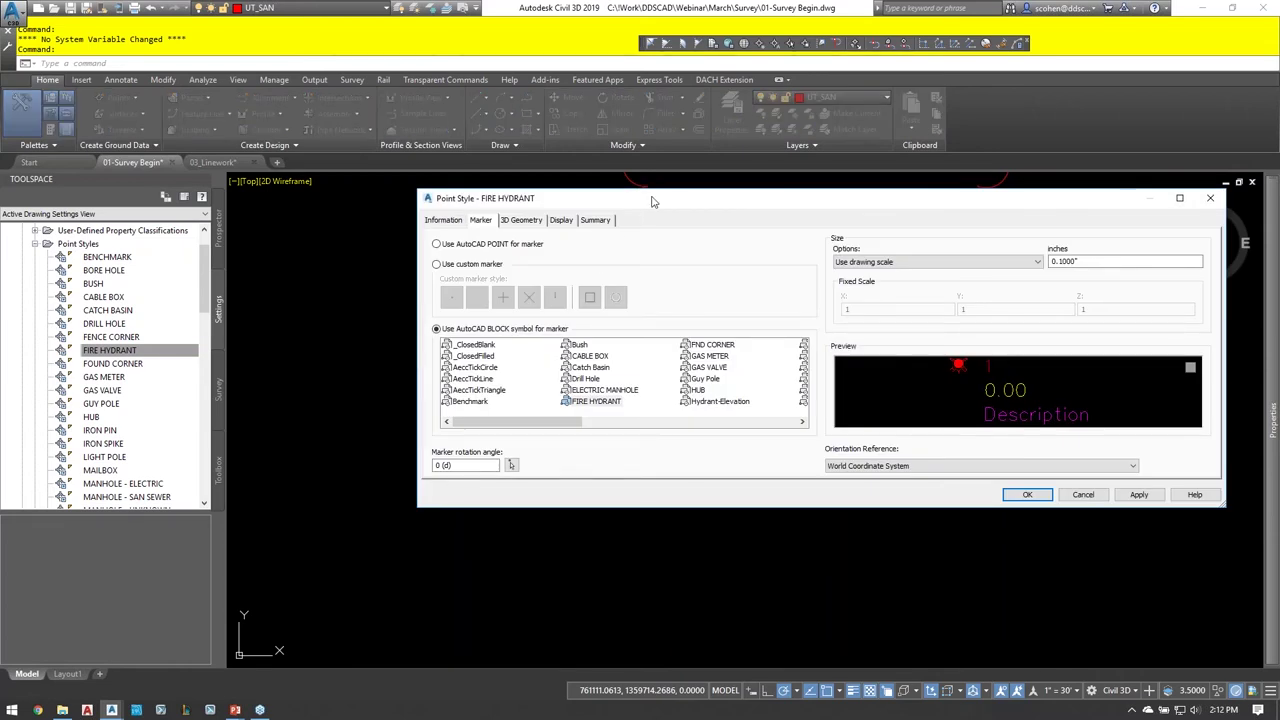
left_click_drag(655, 201, 459, 176)
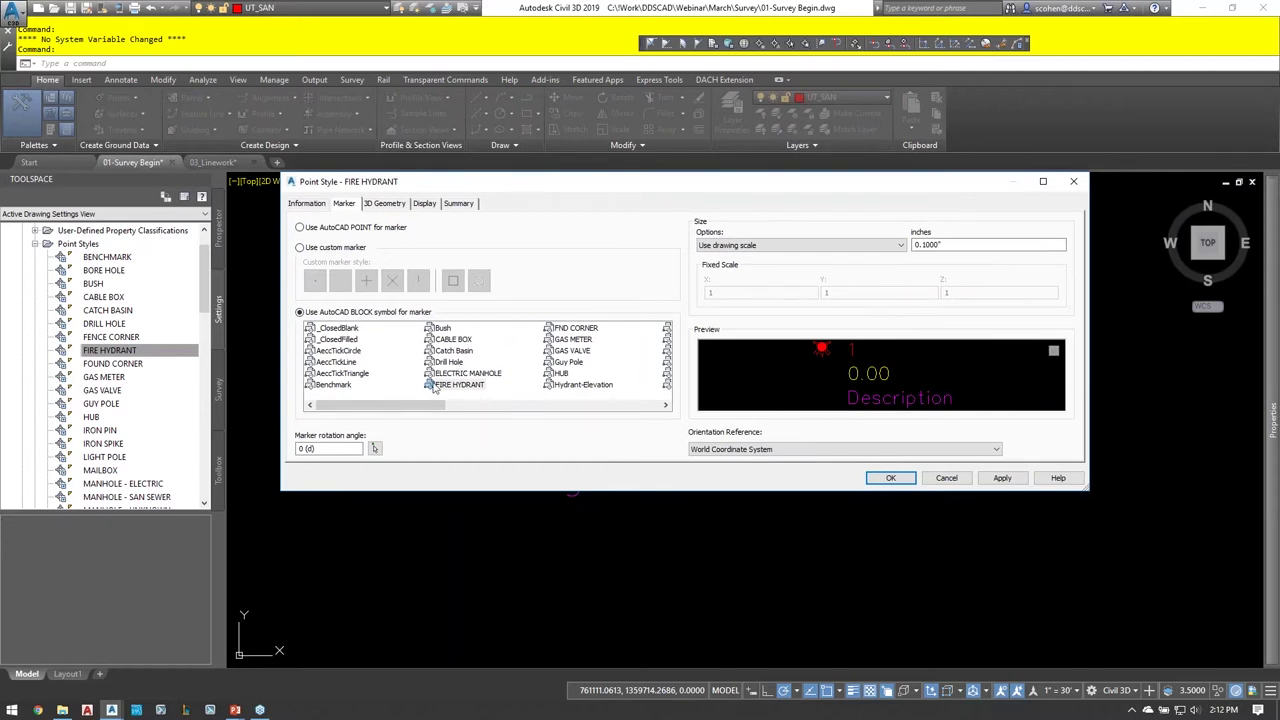
- Keep the FIRE HYDRANT block marker sized by drawing scale and review Marker and Label display
left_click(457, 386)
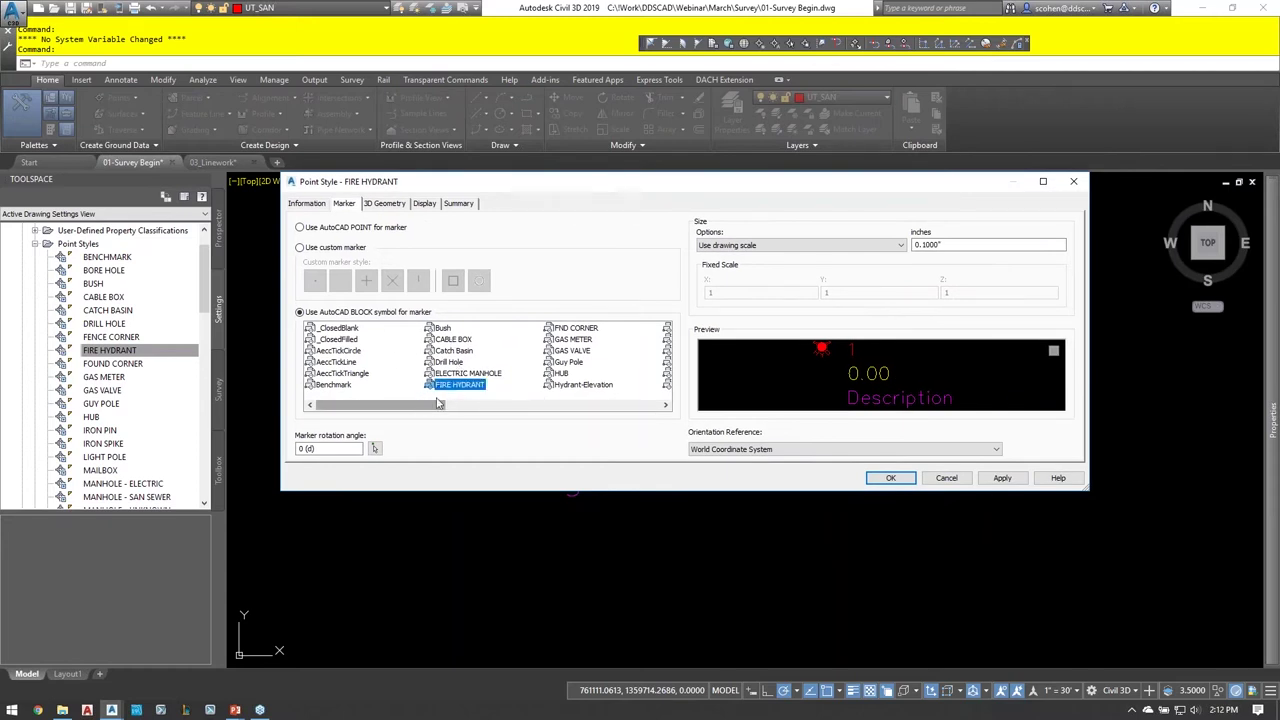
left_click(972, 241)
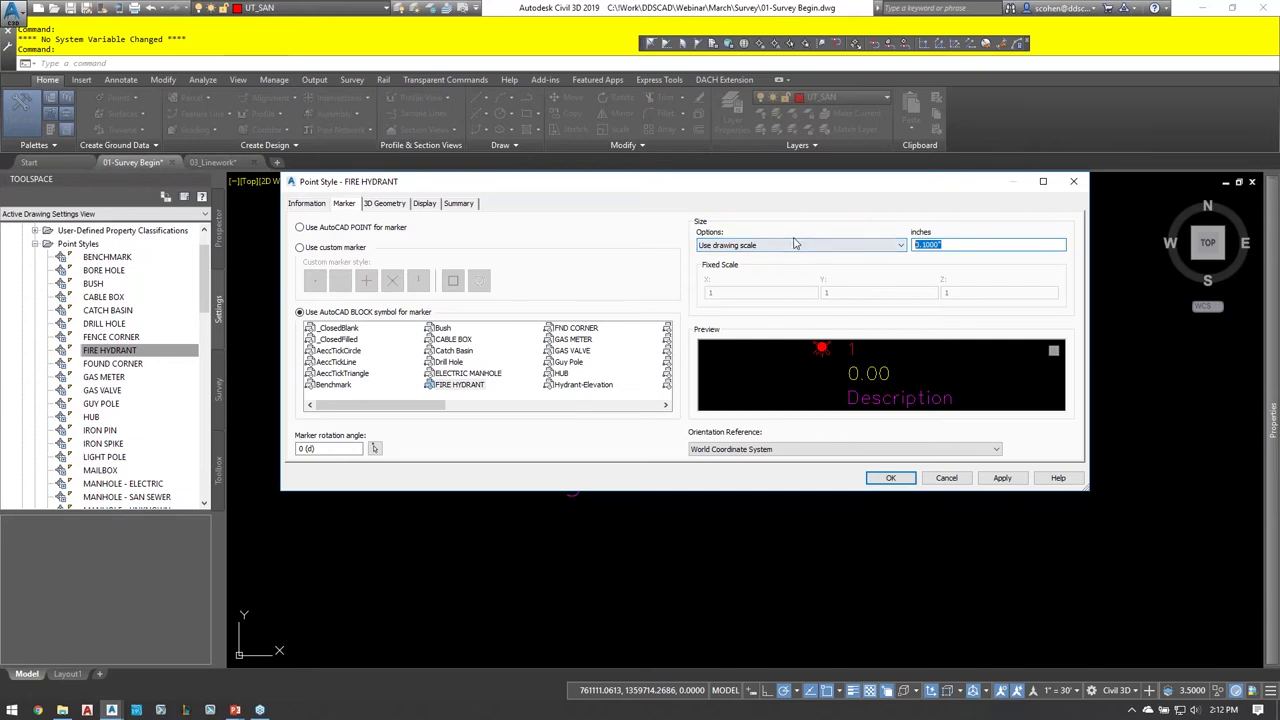
left_click(758, 247)
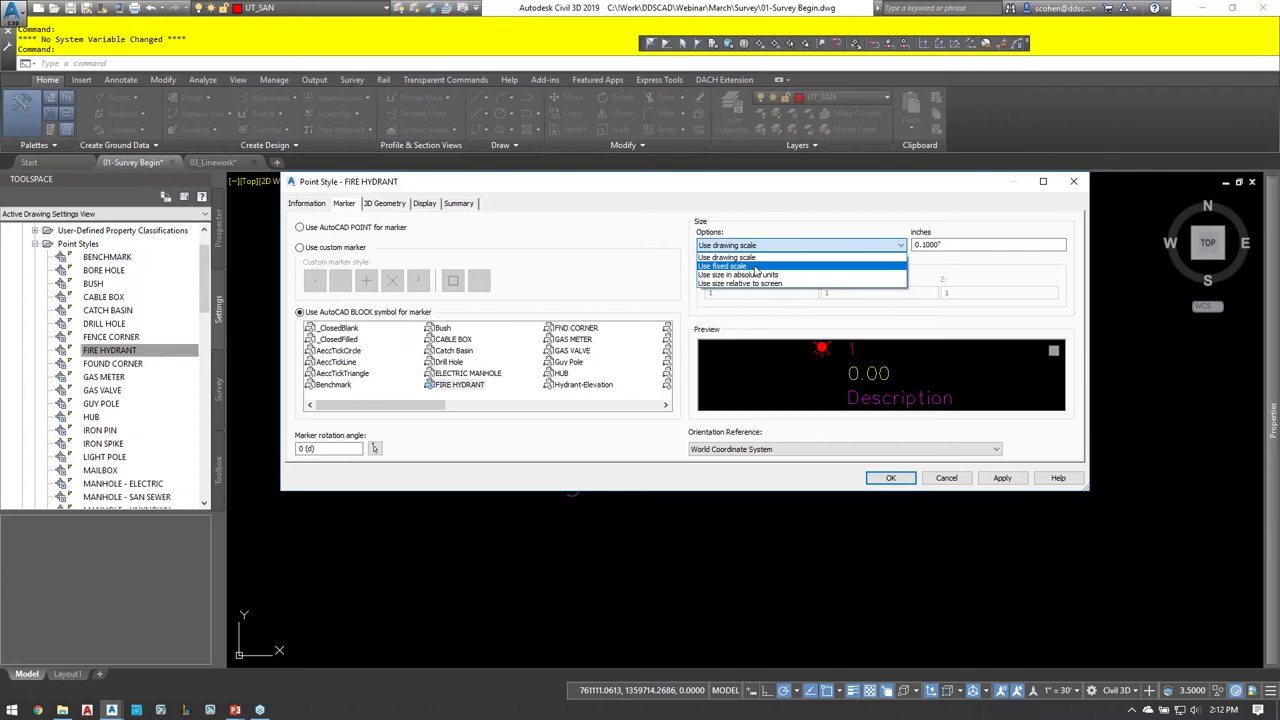
left_click(686, 204)
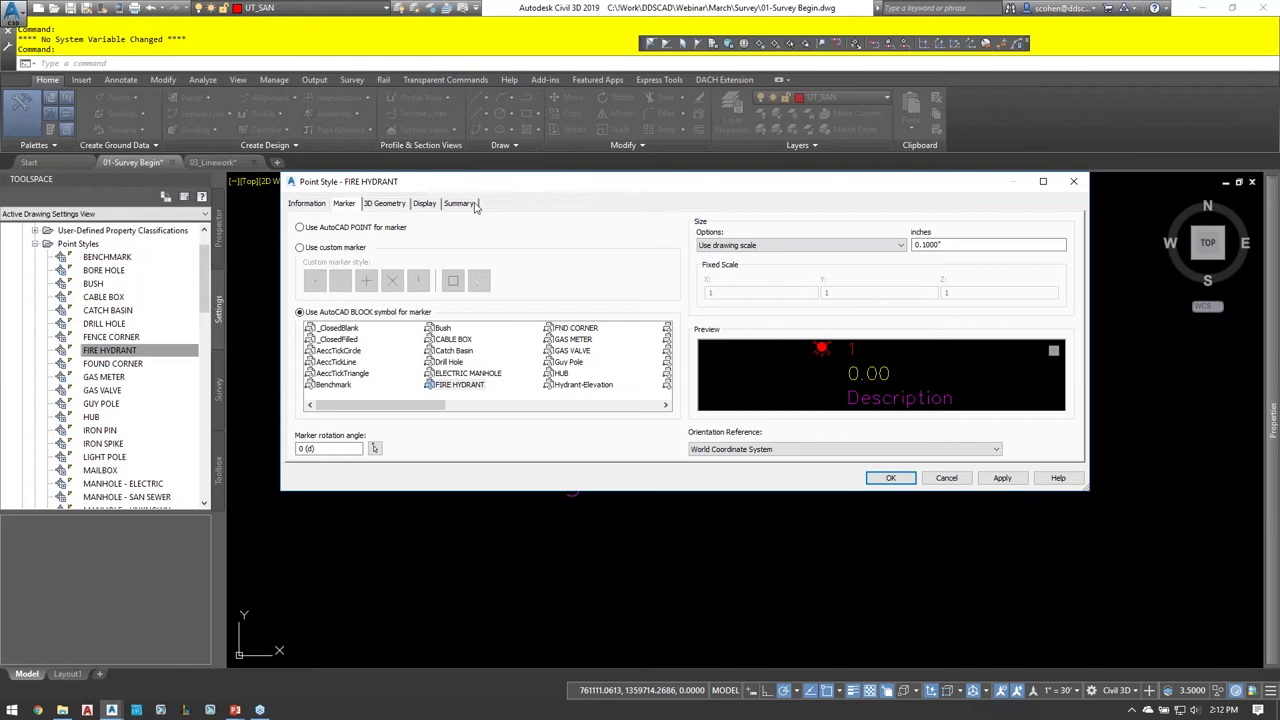
left_click(428, 205)
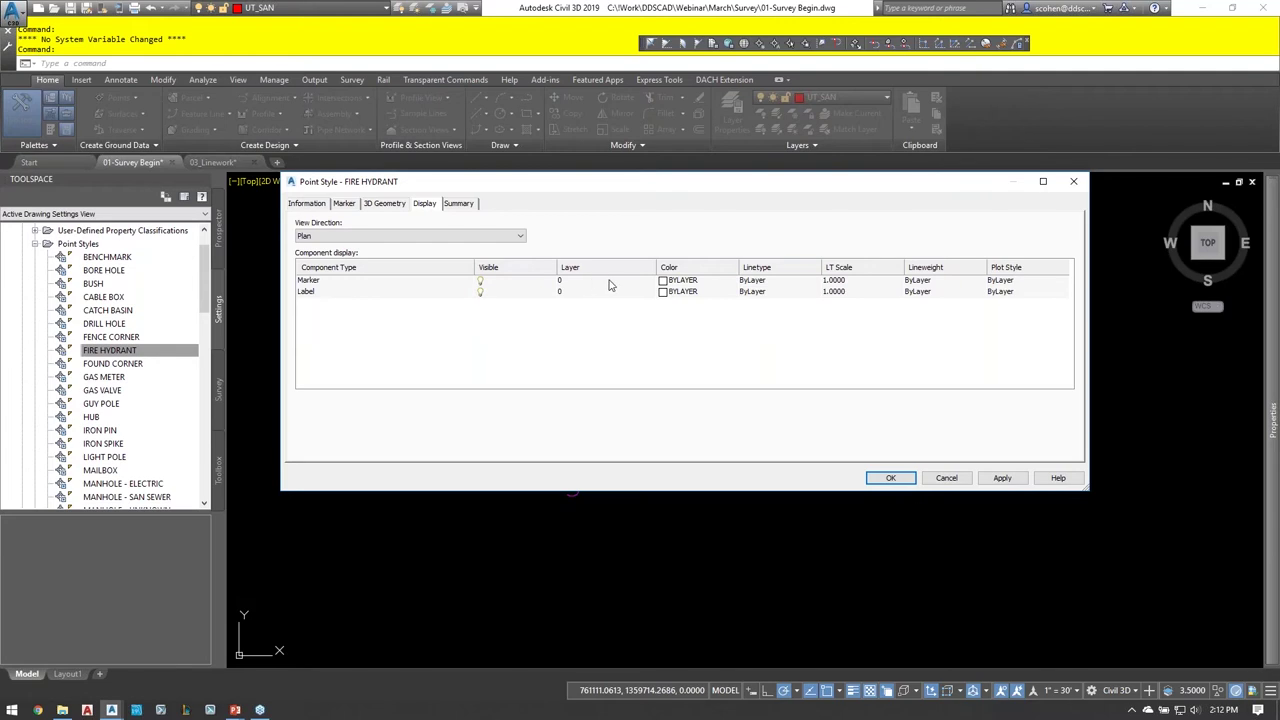
left_click_drag(451, 352, 314, 284)
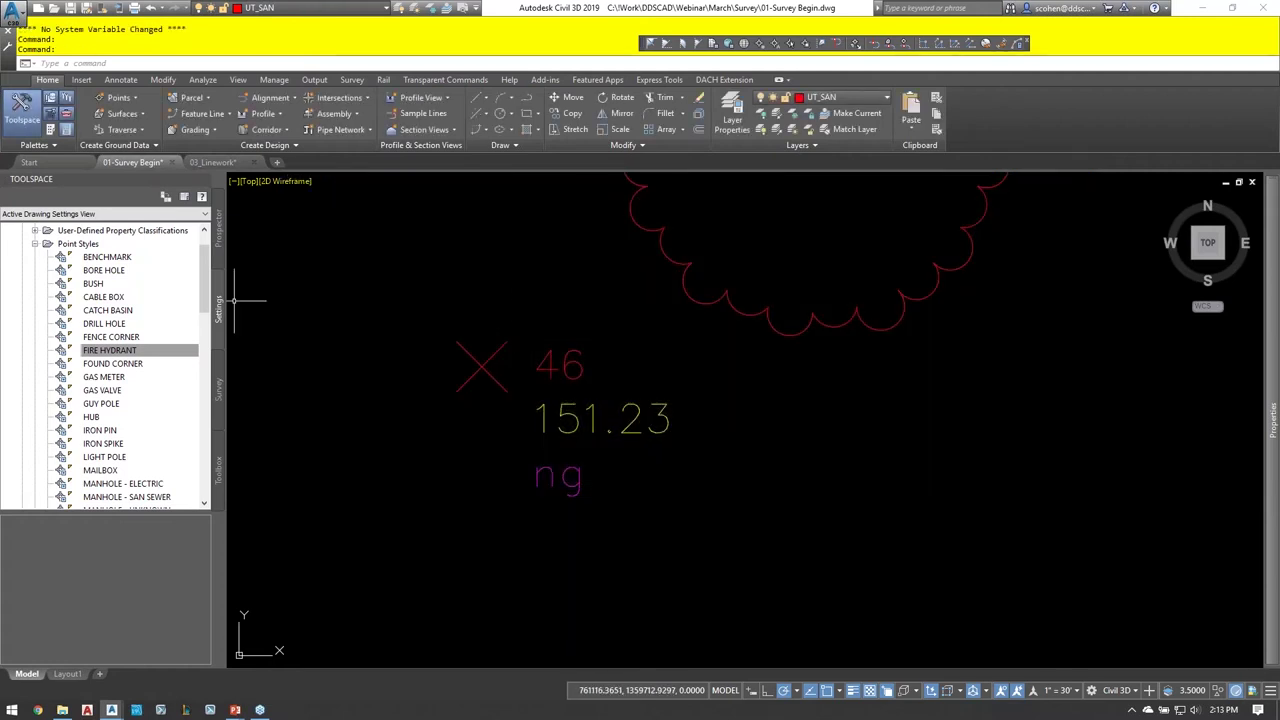
- Browse the list of point styles in the item view
left_click(78, 243)
scroll(86, 387, "down", 3)
scroll(86, 387, "down", 7)
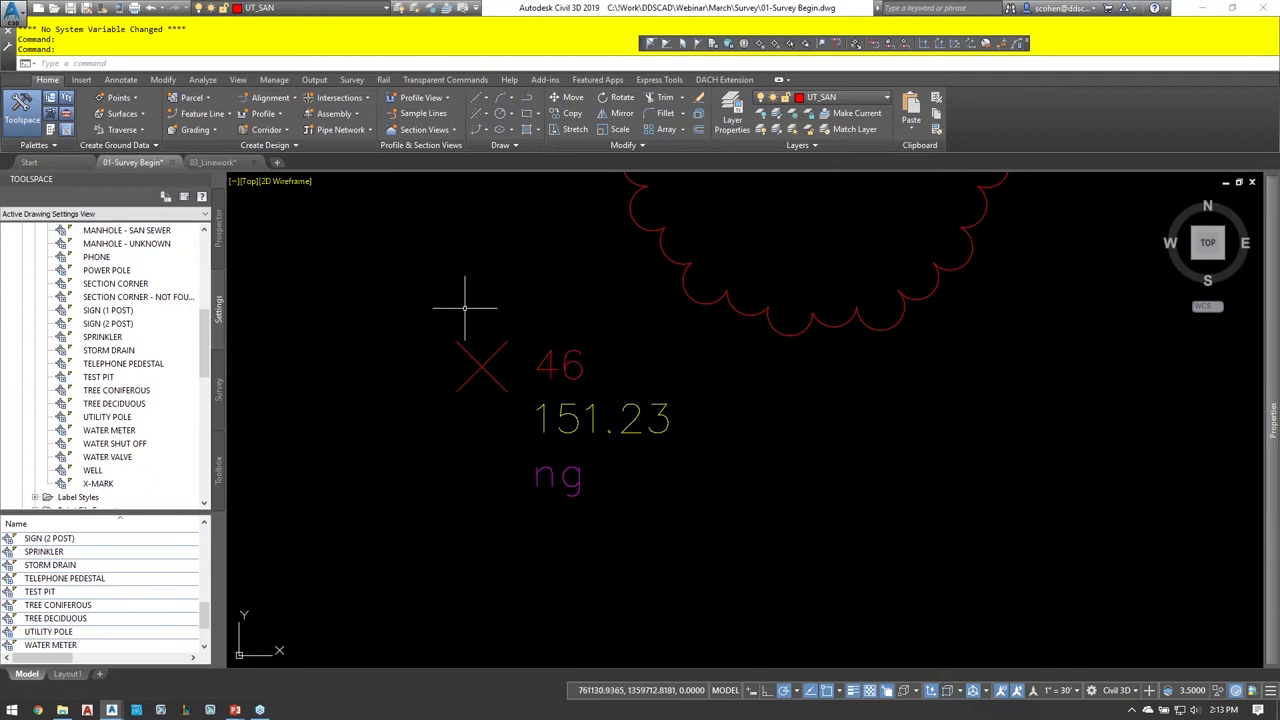
scroll(145, 340, "up", 2)
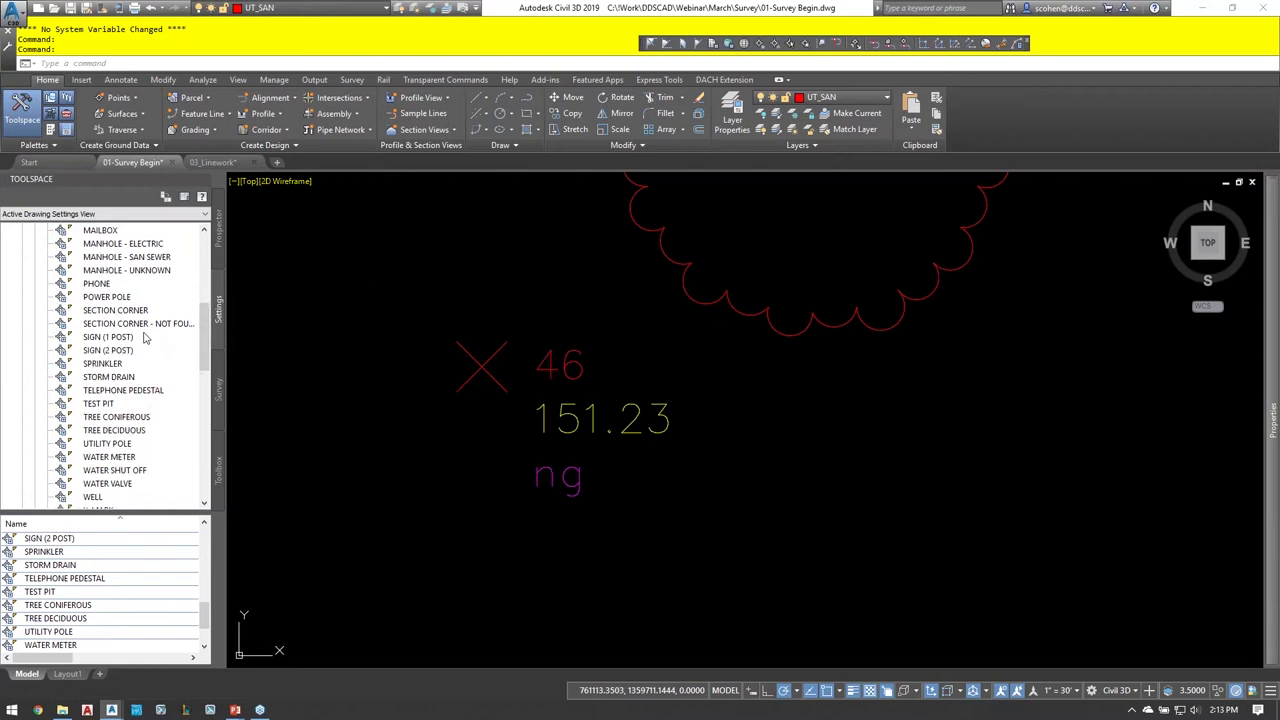
scroll(145, 338, "up", 6)
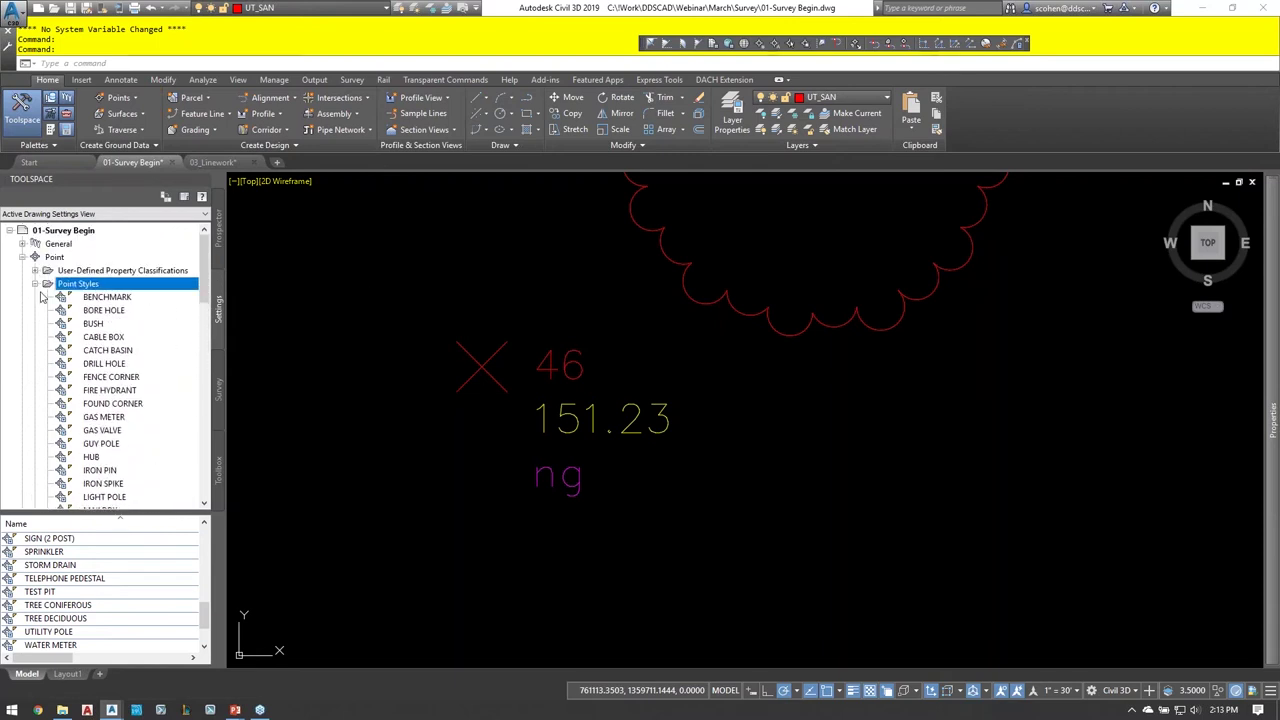
- Inspect the Description Only, Elevation and Description, and Point#-Northing-Easting label styles, then list them all
left_click(37, 285)
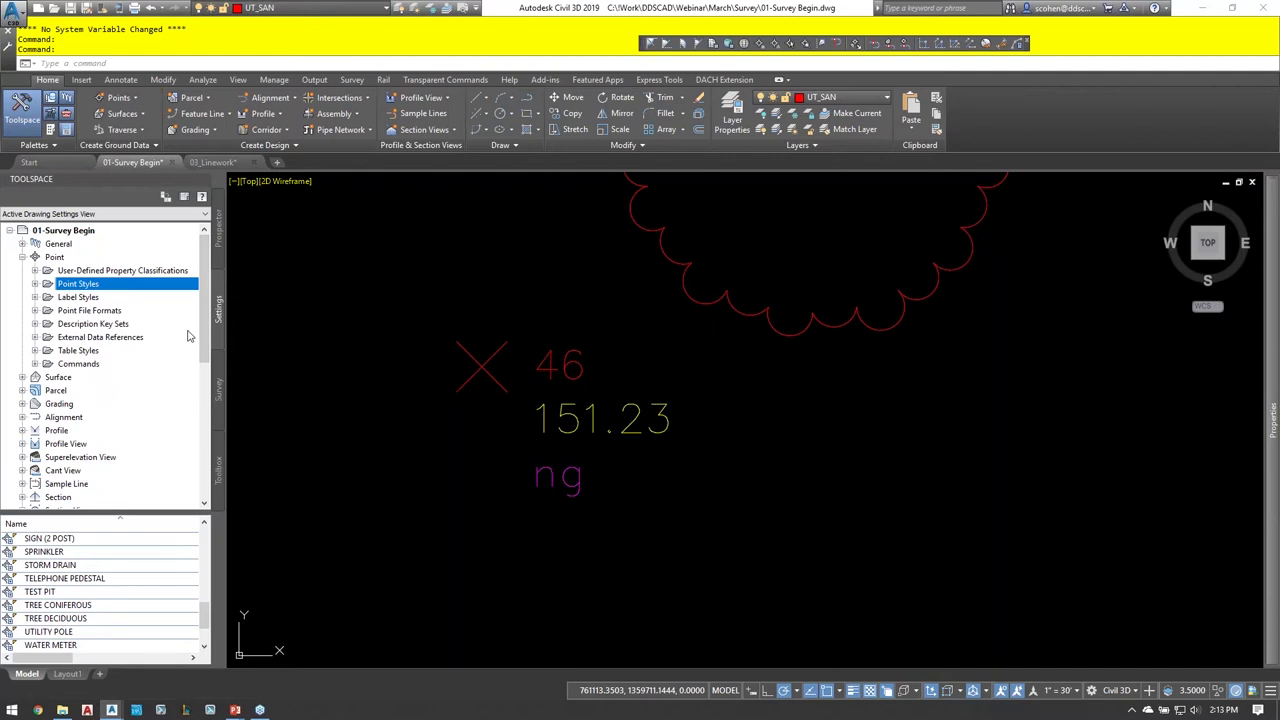
left_click(36, 297)
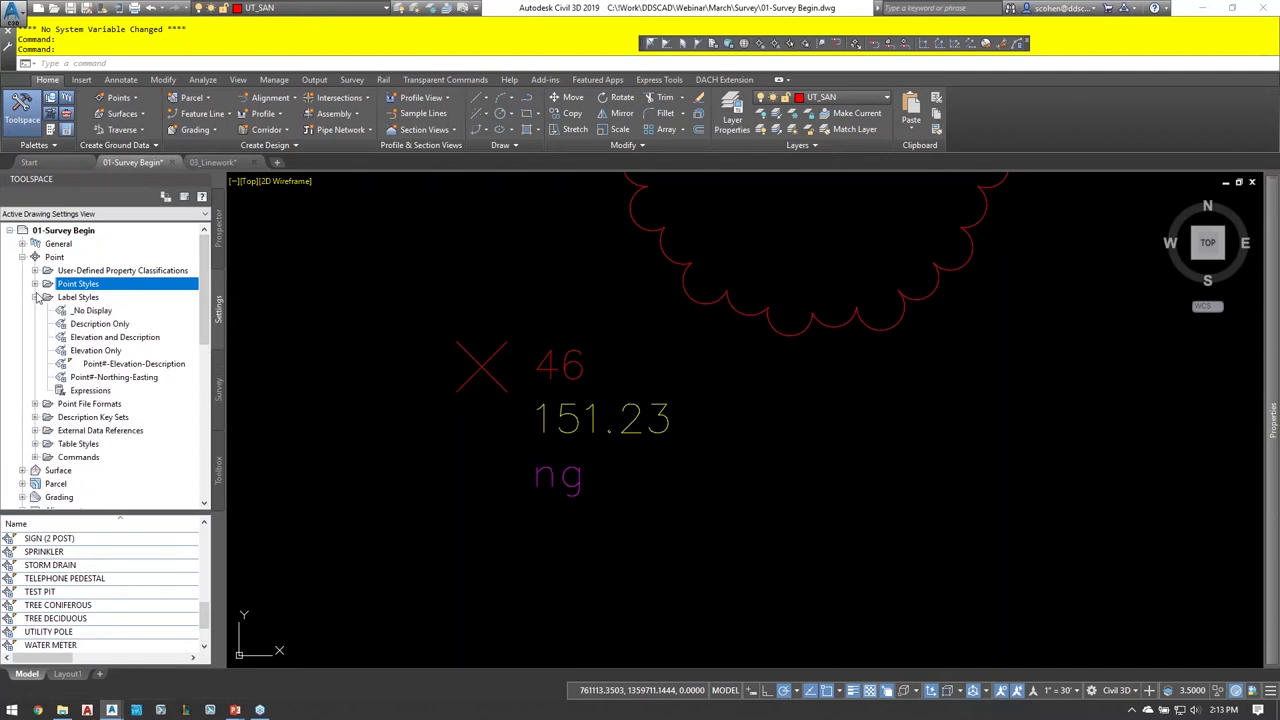
left_click(114, 327)
left_click(115, 339)
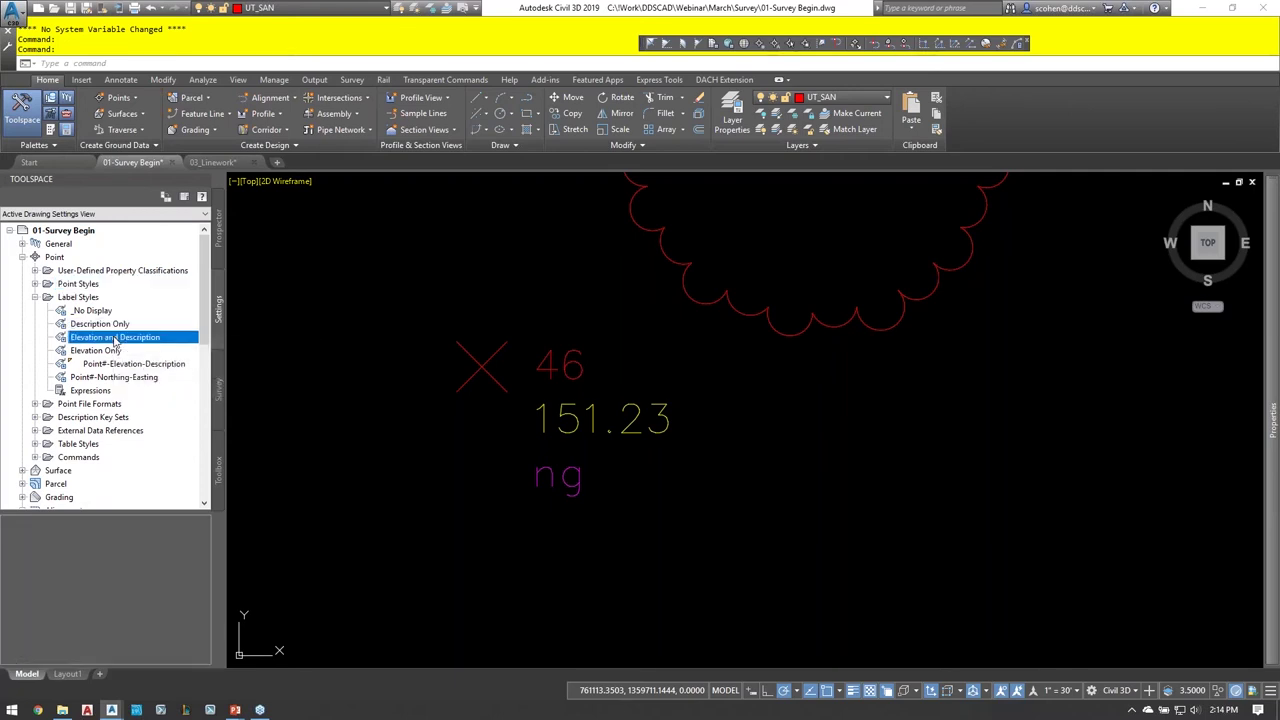
left_click(122, 379)
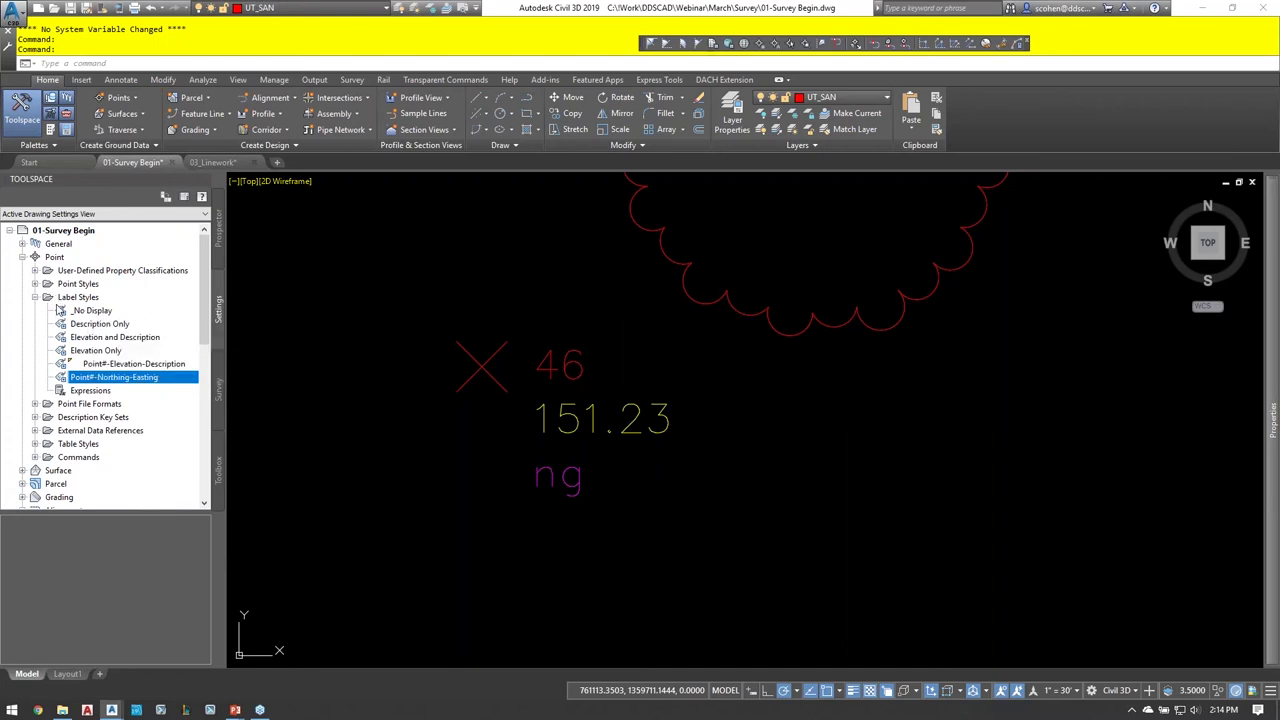
left_click(35, 297)
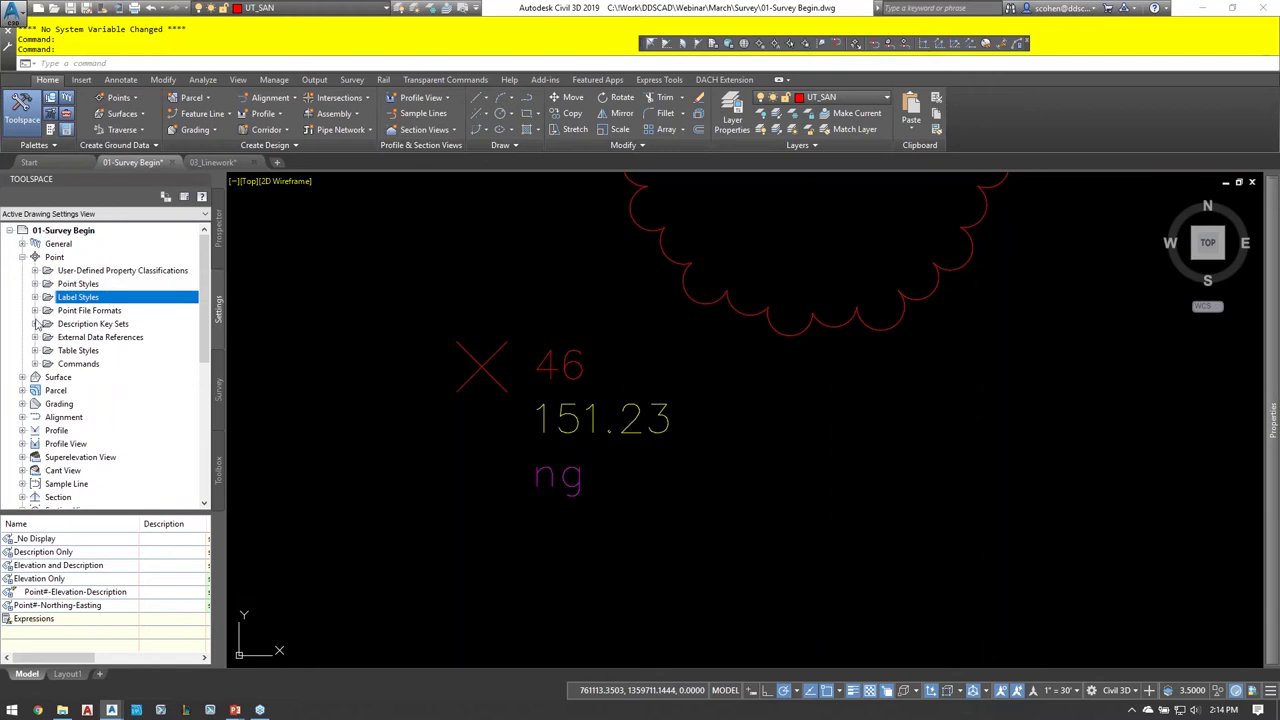
- Expand Description Key Sets and run Edit Keys on XYZ_SURVEY
left_click(35, 324)
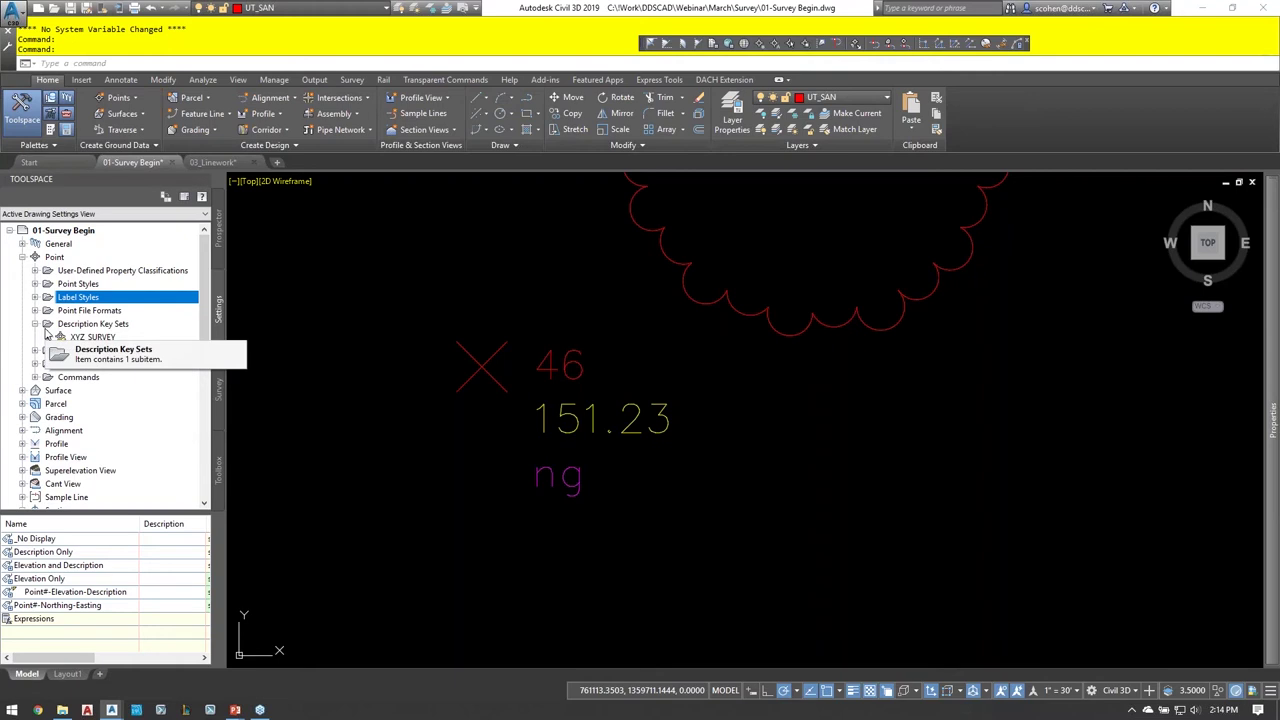
left_click(104, 329)
right_click(119, 325)
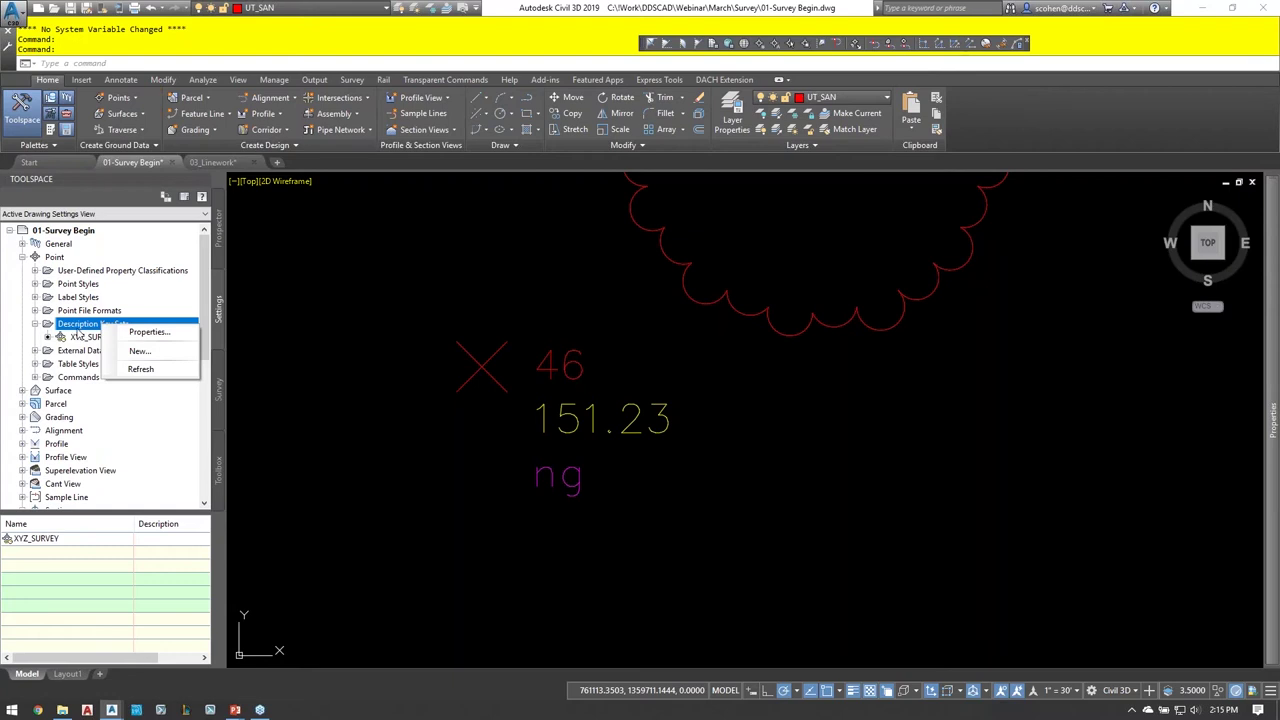
left_click(84, 337)
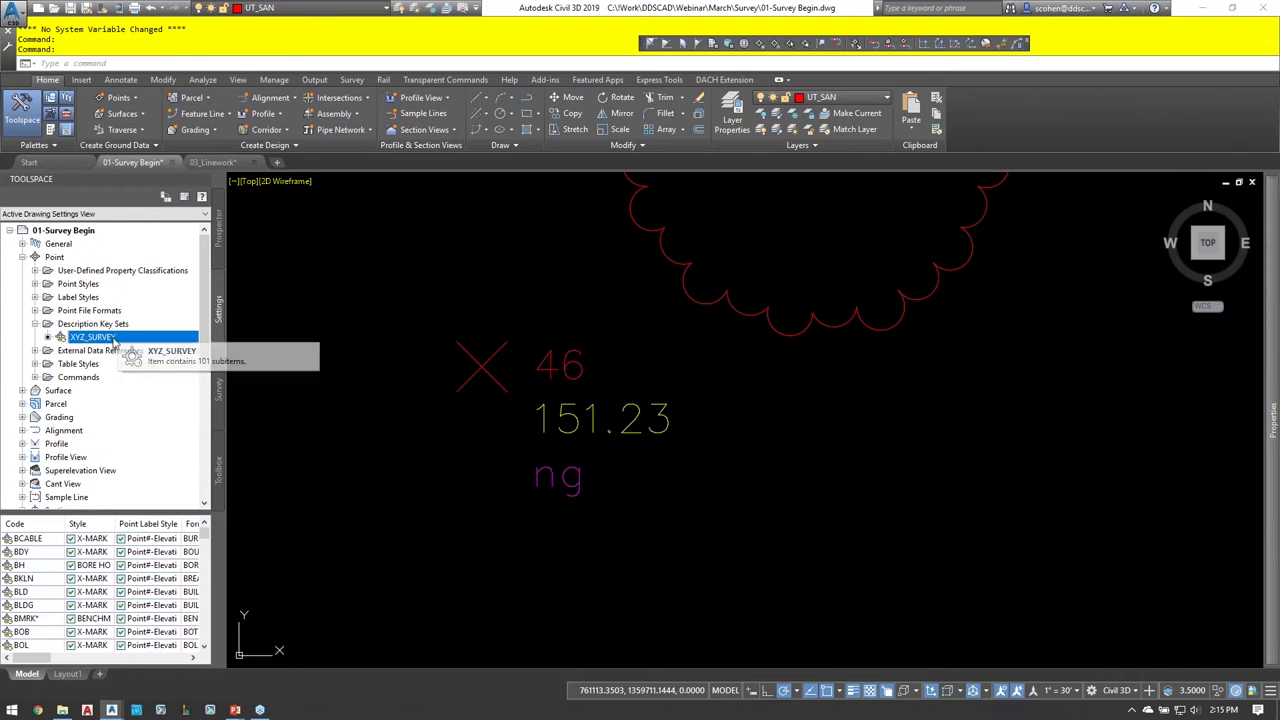
right_click(118, 338)
left_click(152, 365)
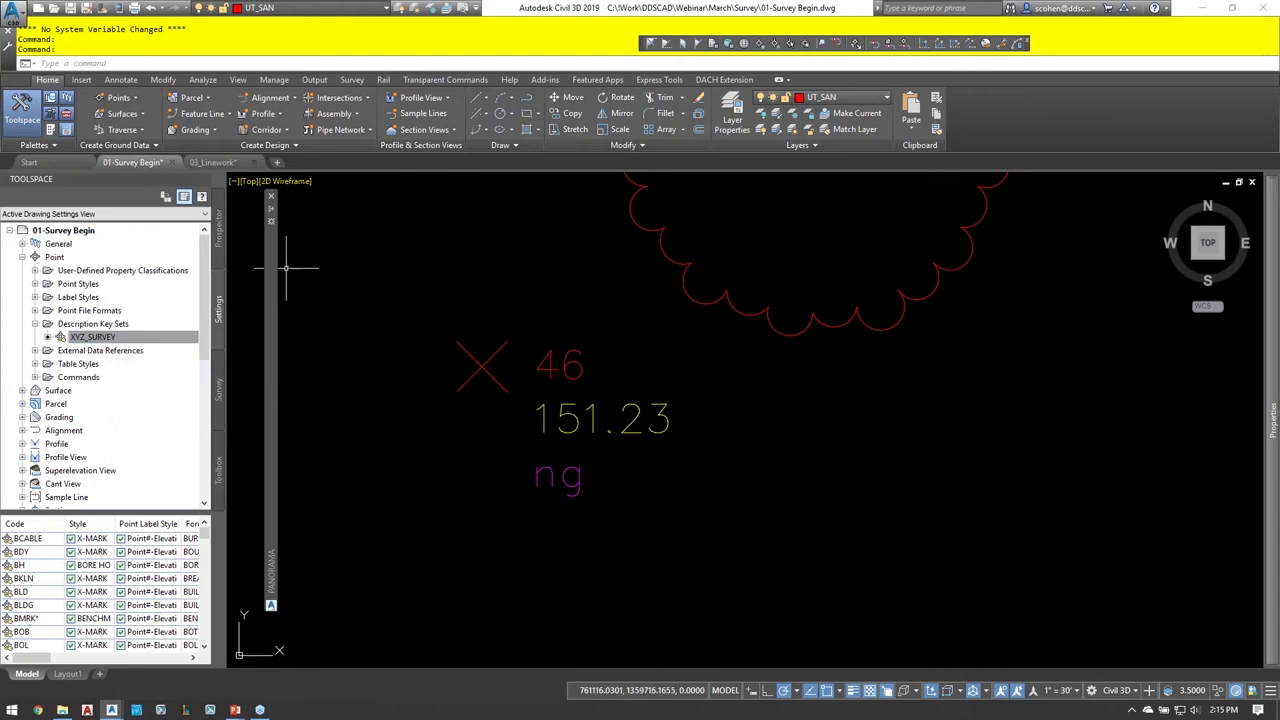
- Reposition the DescKey Editor table and select the GRND description key
mouse_move(272, 286)
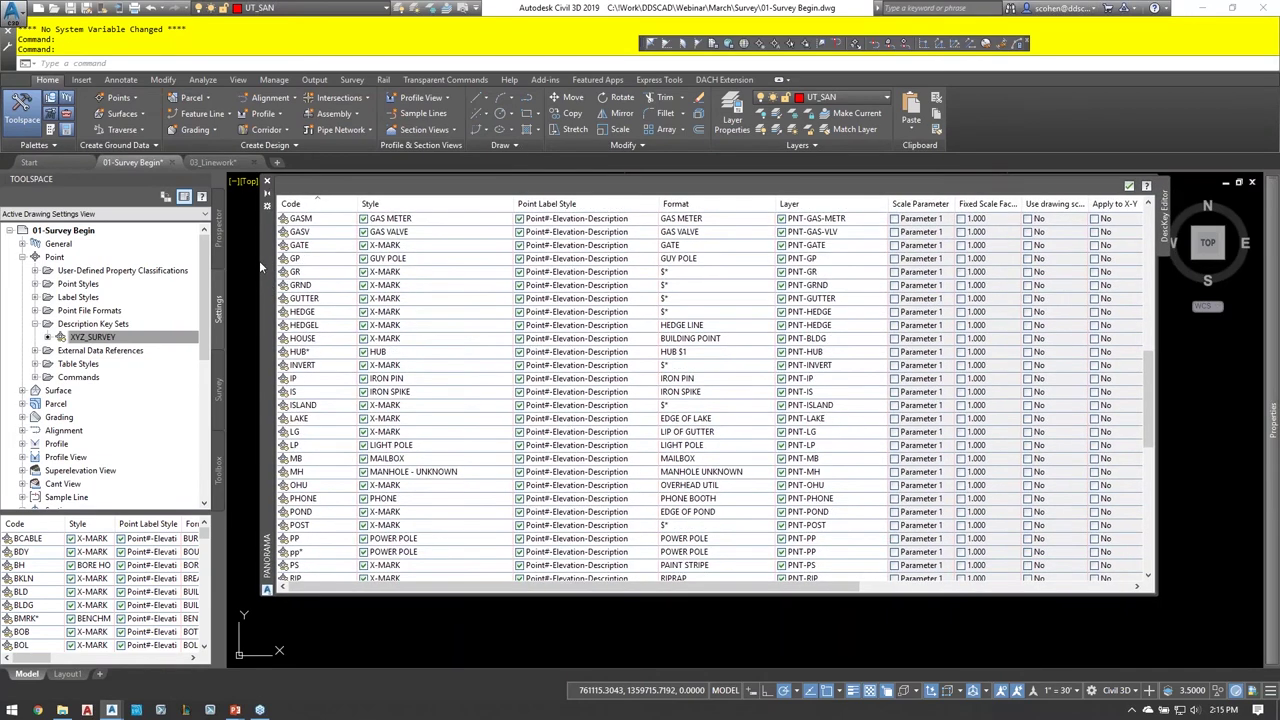
left_click_drag(259, 260, 59, 118)
left_click_drag(191, 135, 137, 132)
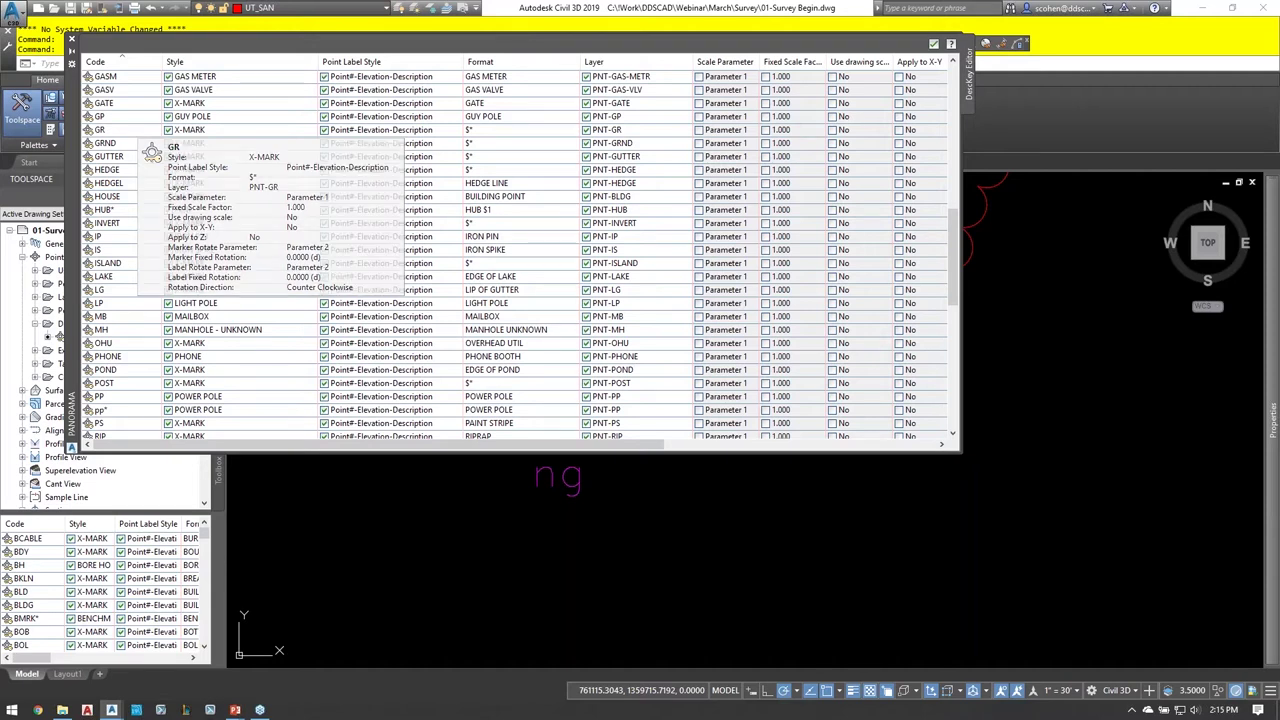
mouse_move(127, 128)
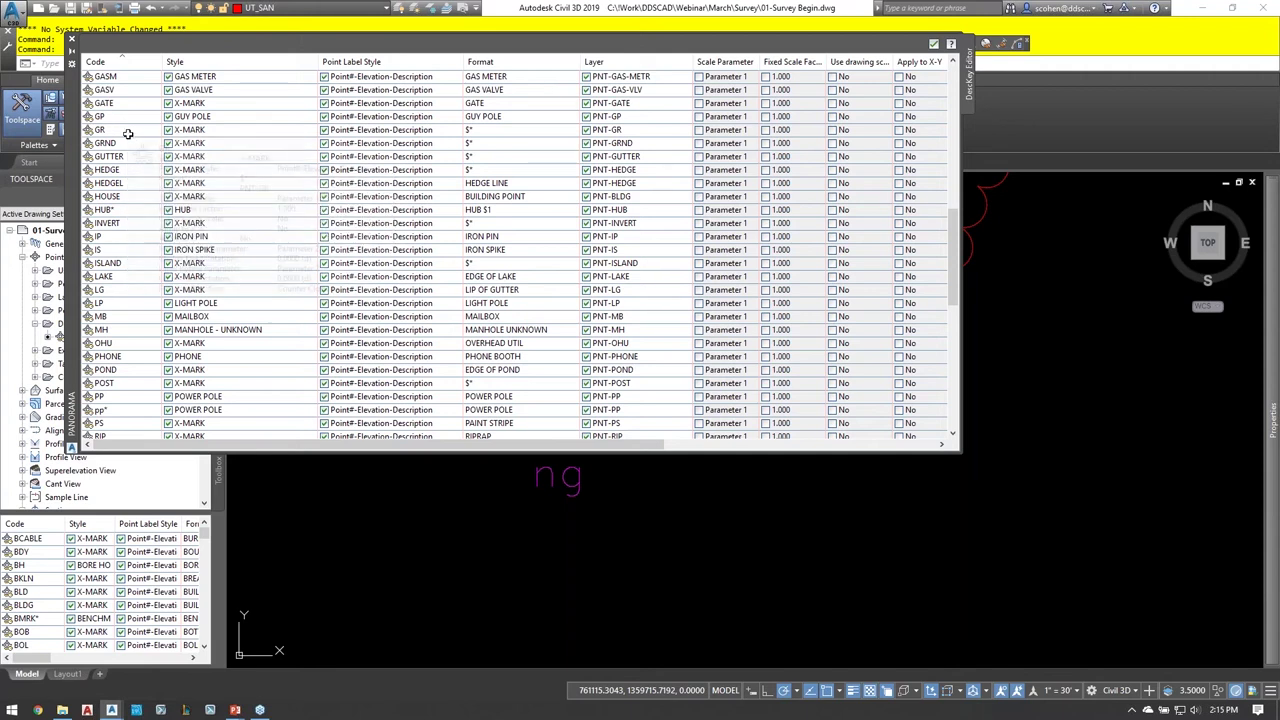
right_click(128, 131)
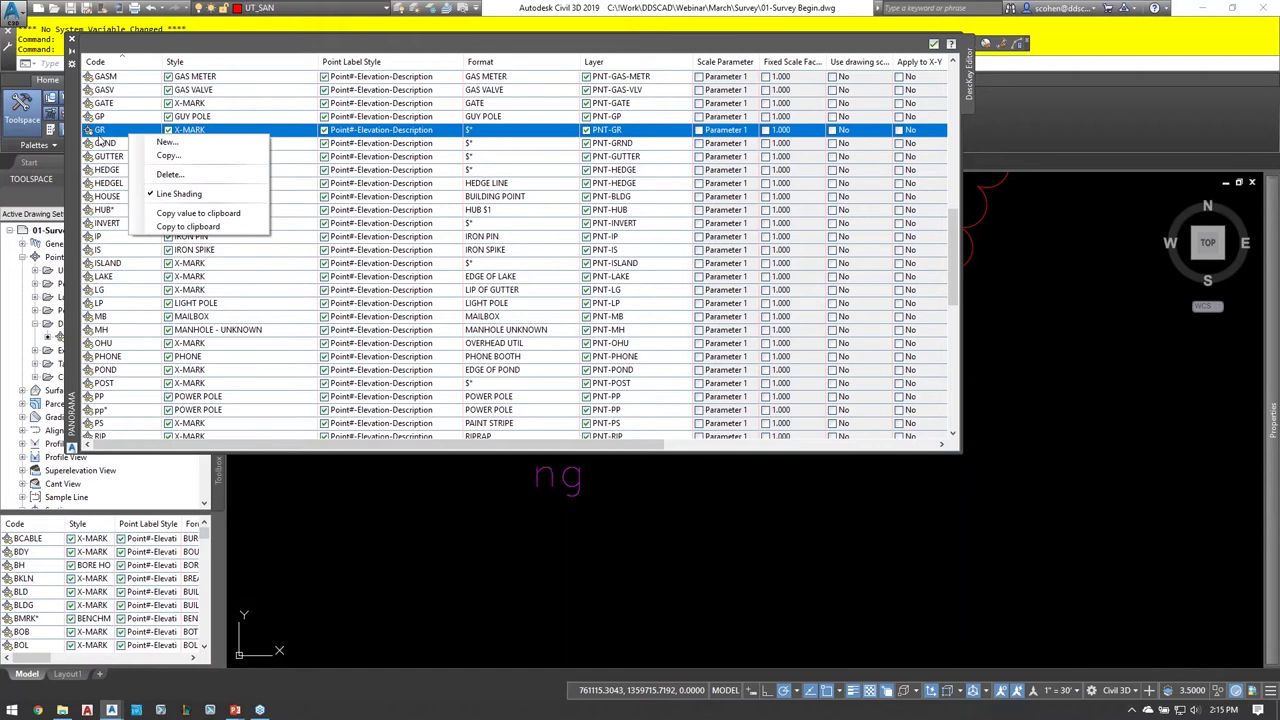
left_click(99, 139)
left_click(104, 142)
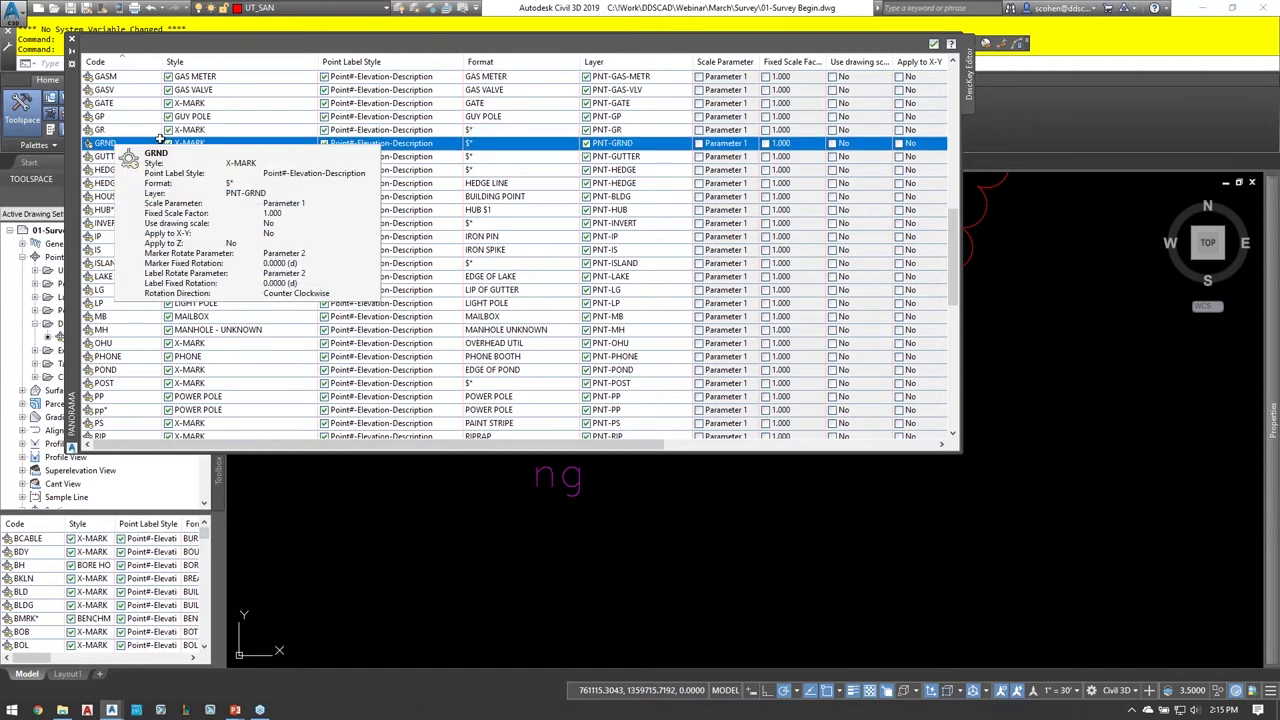
- Scroll the key table and select TOC, mapped to FACE OF CURB on PNT-CURB
scroll(127, 112, "up", 1)
scroll(127, 112, "up", 5)
scroll(127, 112, "up", 1)
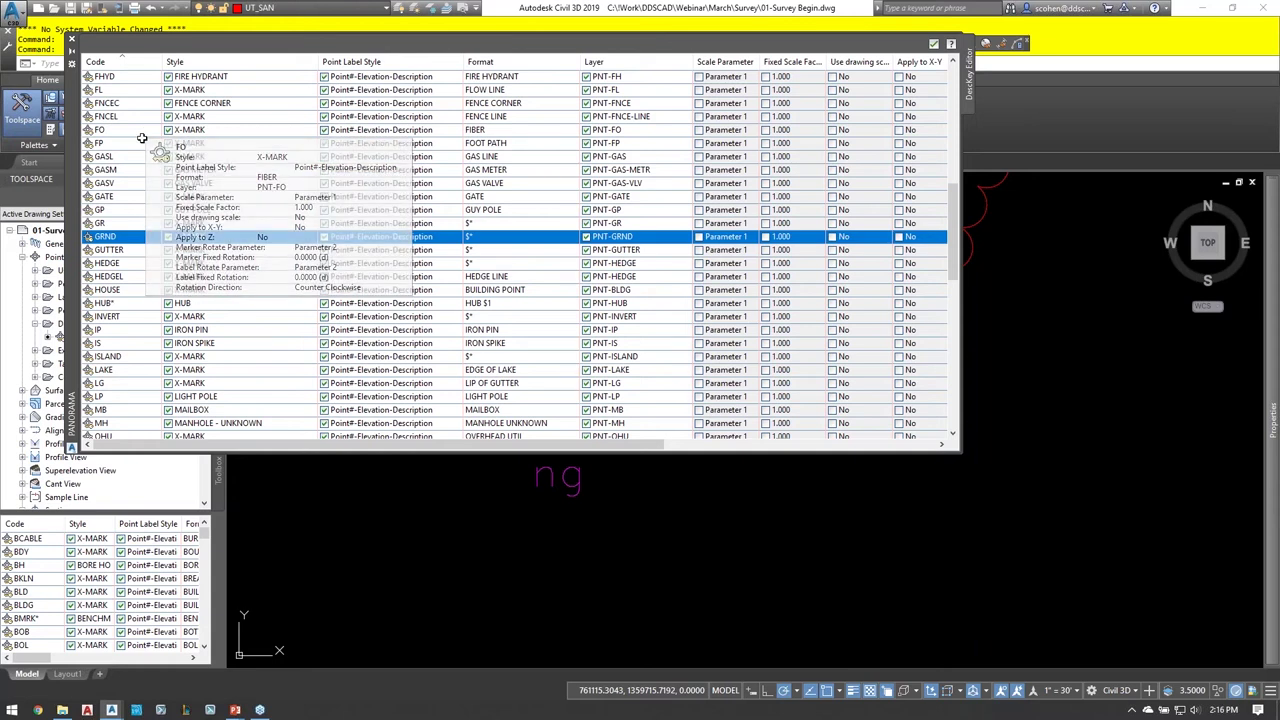
scroll(135, 137, "up", 1)
scroll(129, 136, "up", 3)
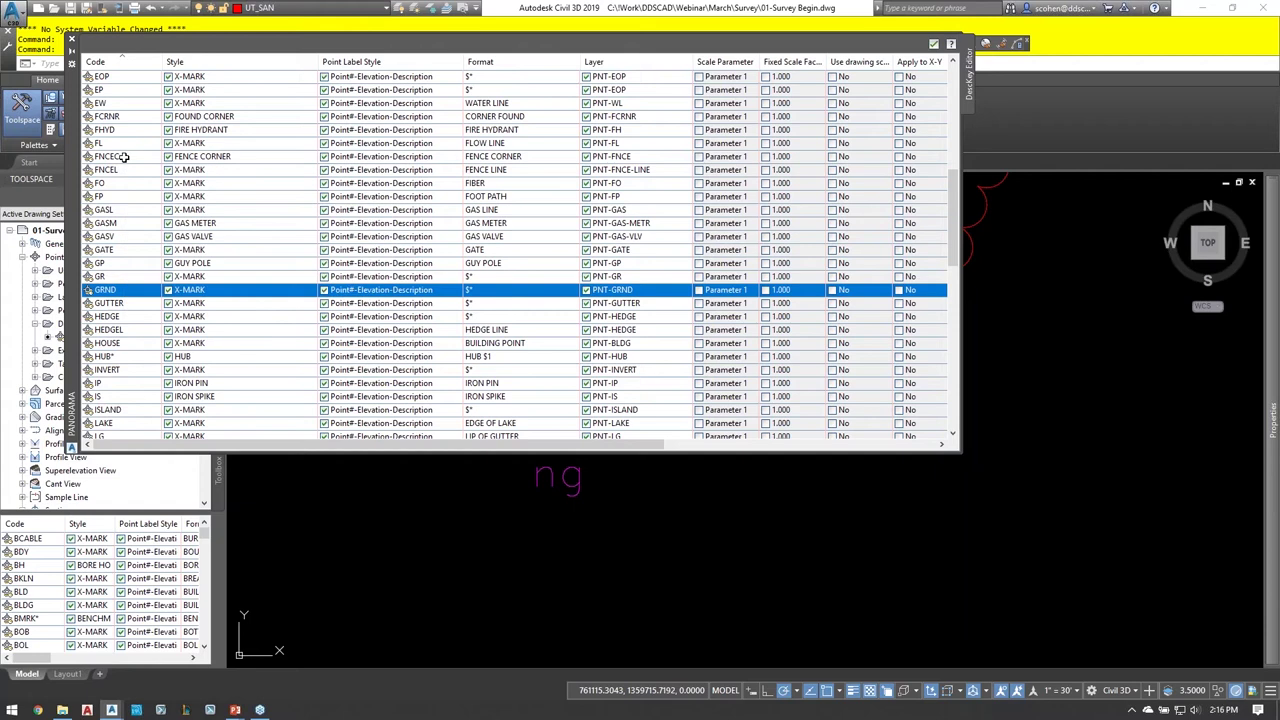
scroll(122, 157, "down", 5)
scroll(122, 150, "up", 5)
scroll(132, 250, "up", 1)
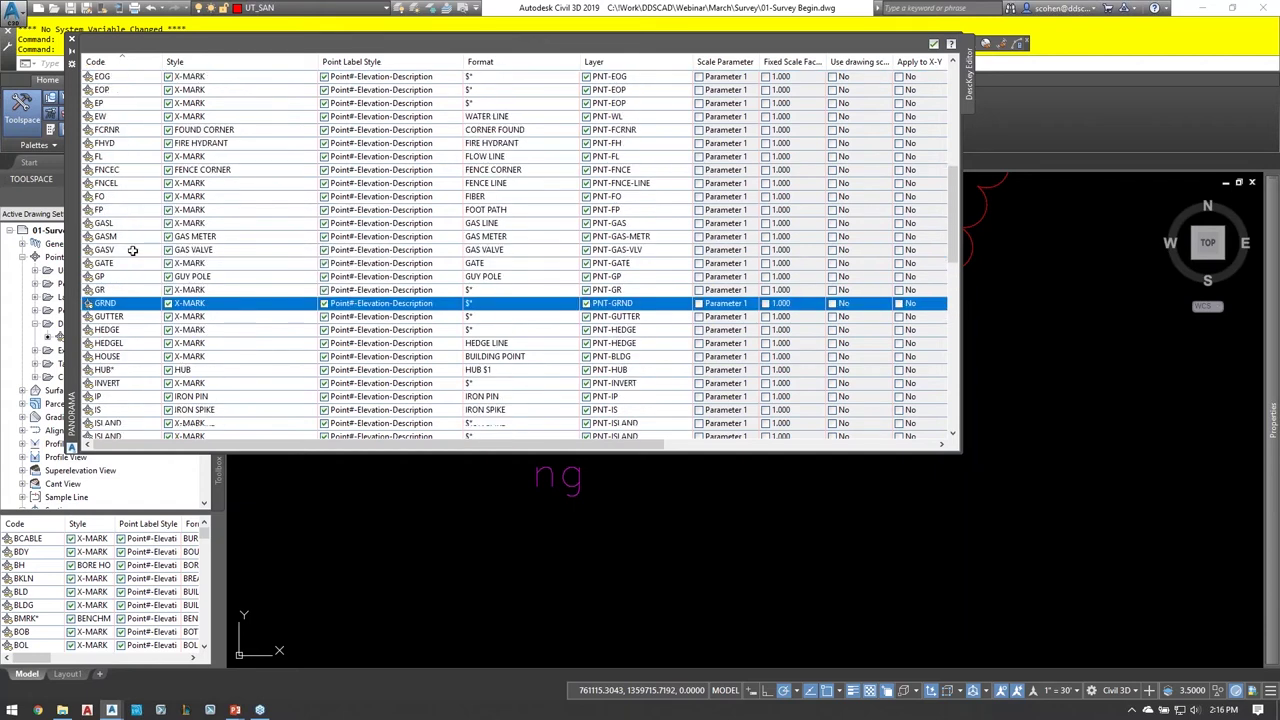
scroll(132, 250, "down", 5)
scroll(133, 246, "up", 1)
scroll(133, 239, "down", 1)
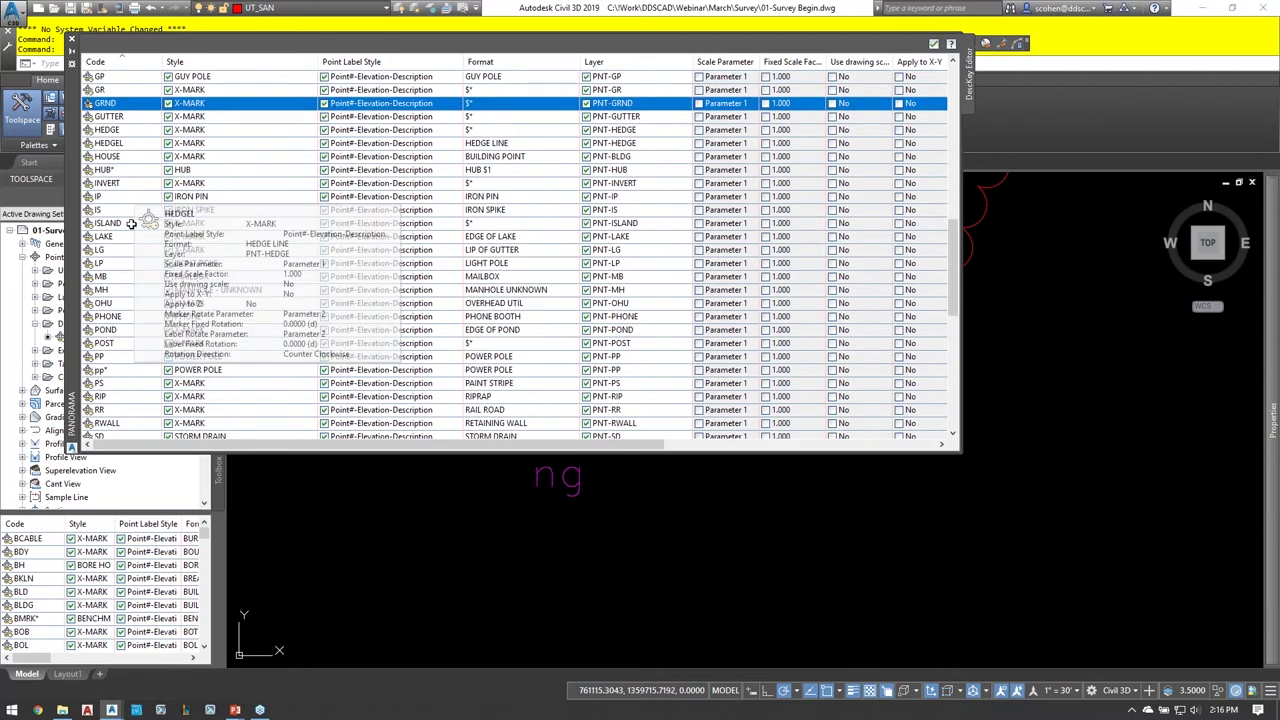
scroll(131, 223, "down", 2)
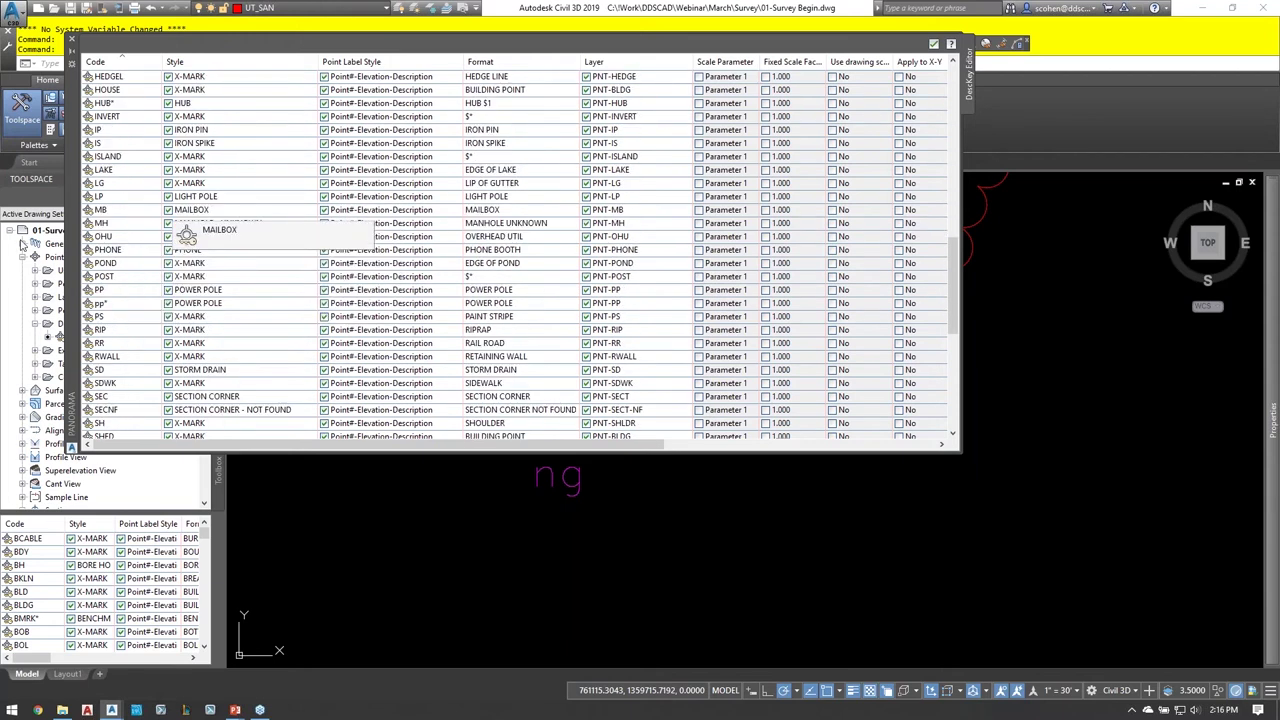
scroll(134, 300, "down", 2)
scroll(138, 338, "down", 1)
scroll(135, 330, "down", 2)
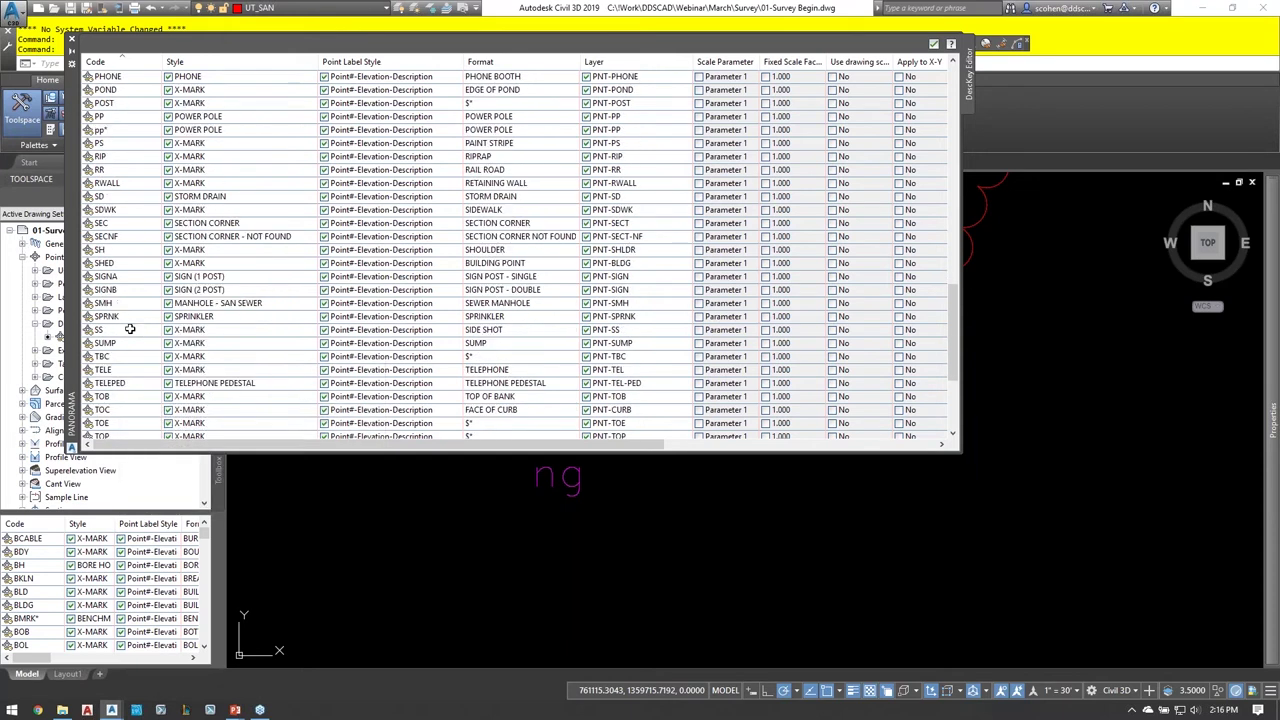
scroll(130, 329, "down", 2)
left_click(100, 343)
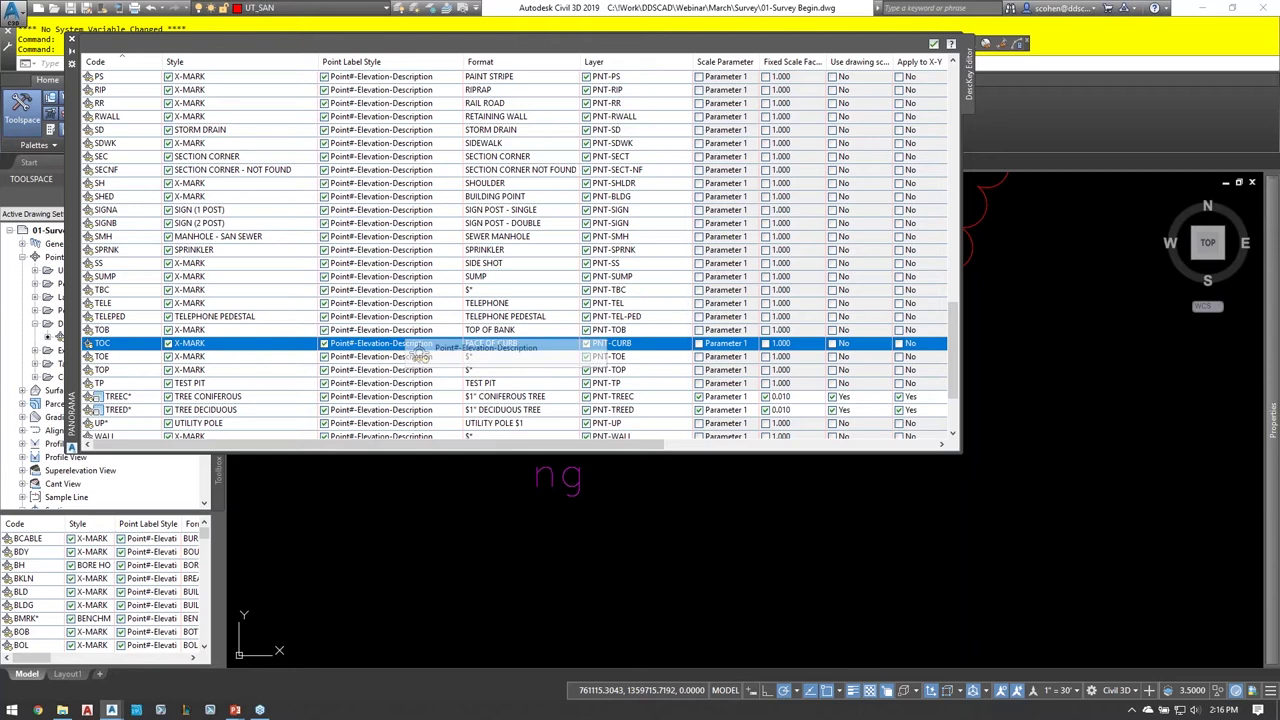
left_click(381, 344)
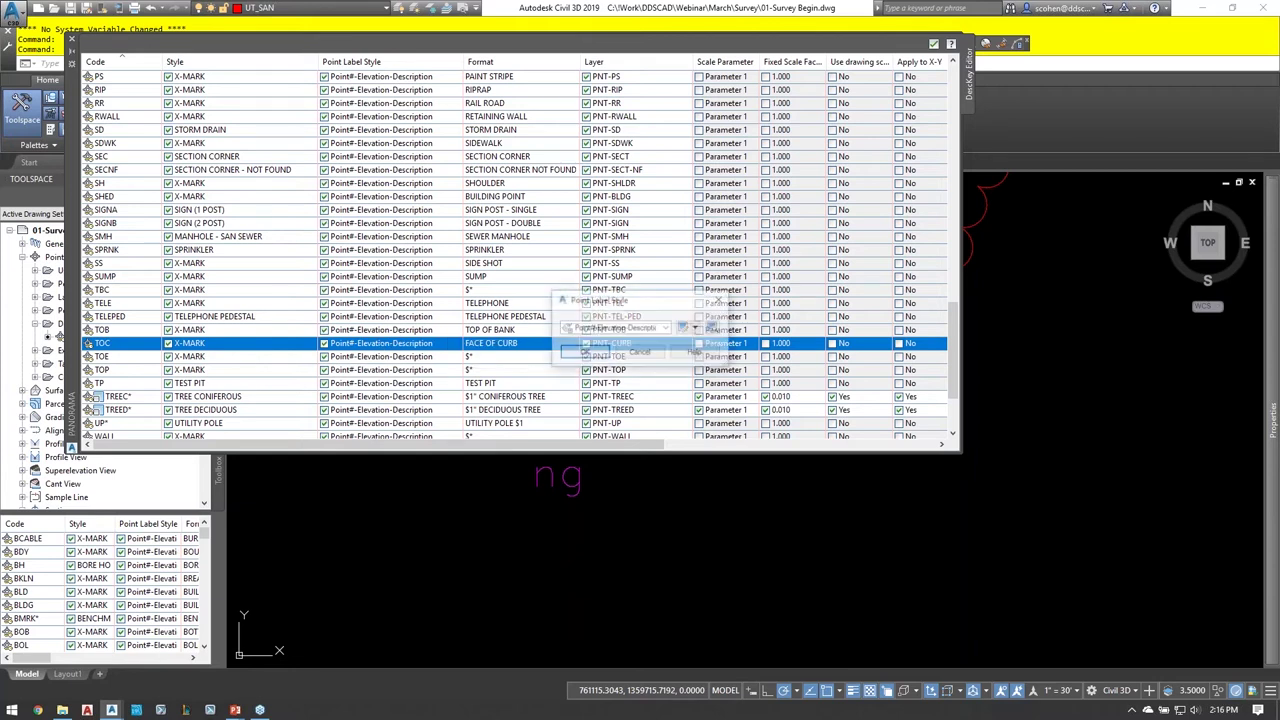
left_click(620, 328)
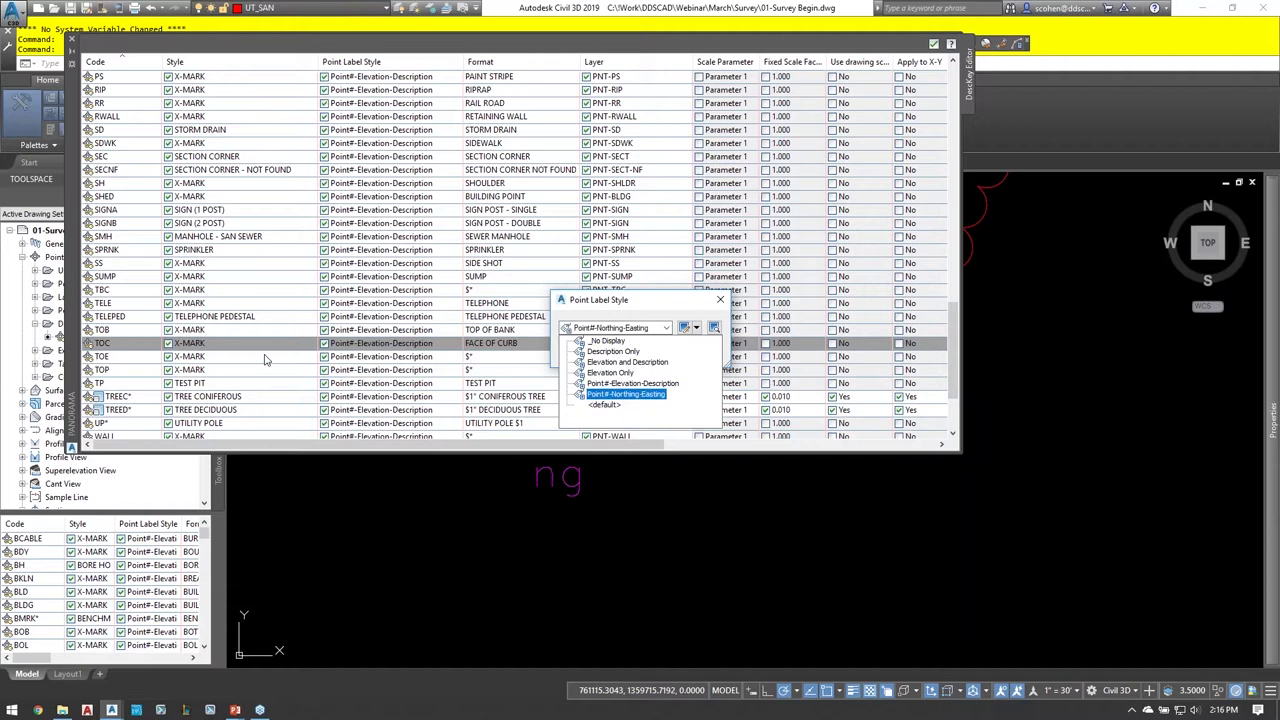
left_click(370, 364)
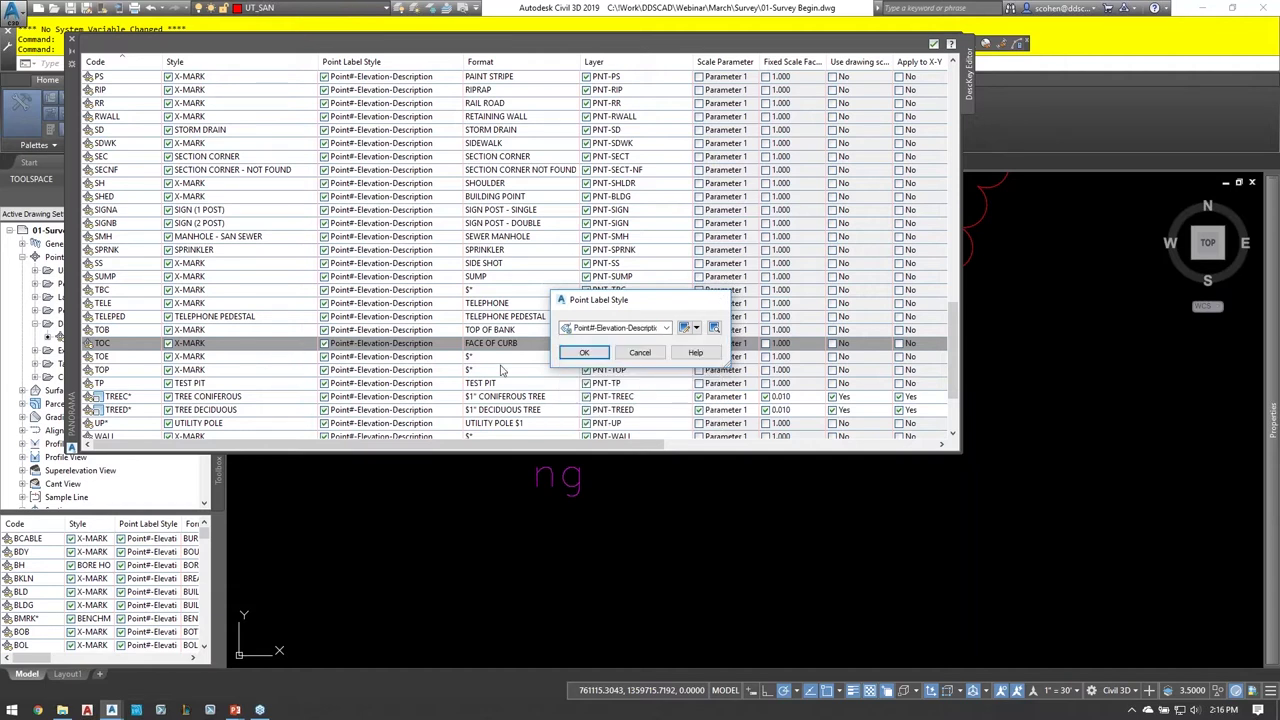
left_click(584, 352)
left_click(189, 343)
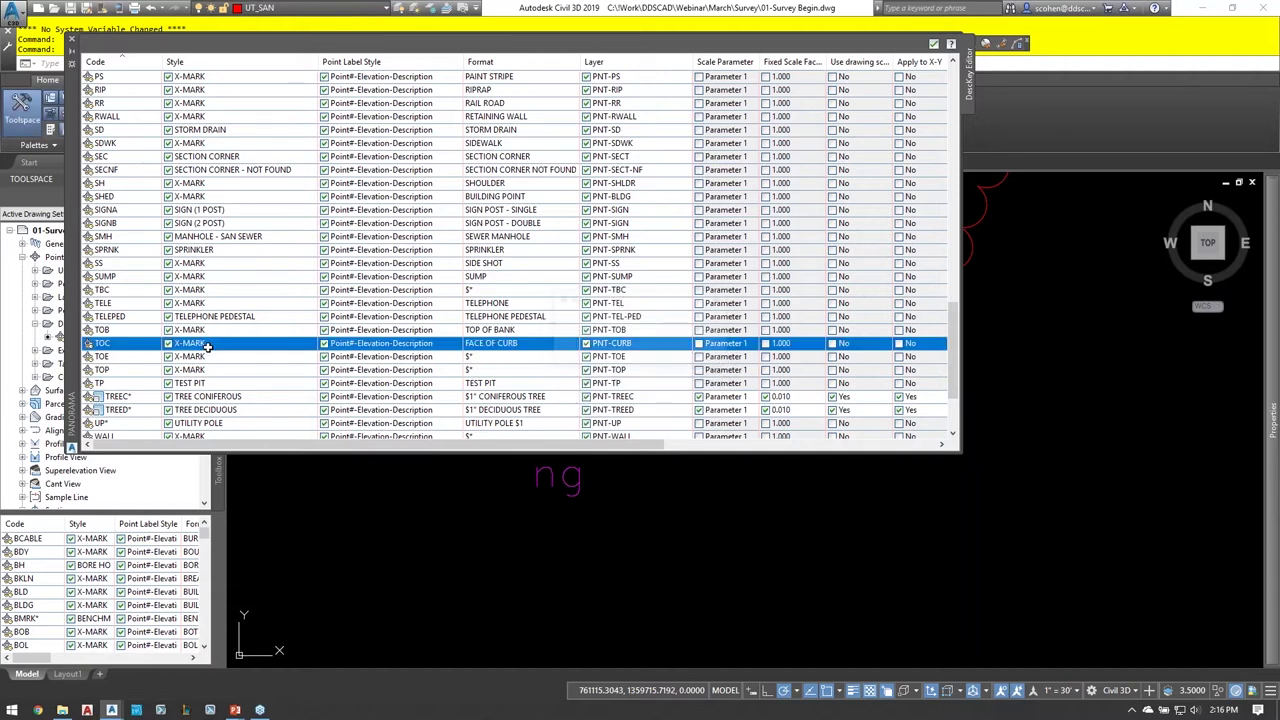
left_click(666, 327)
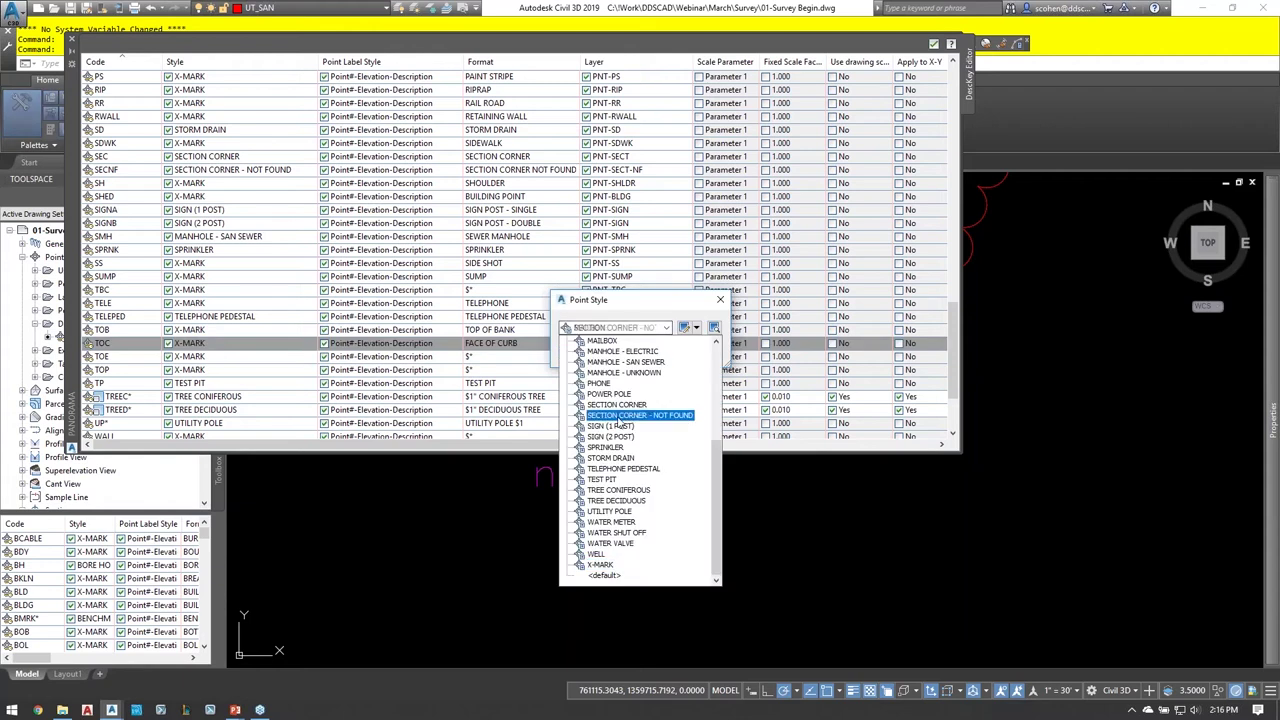
left_click(600, 565)
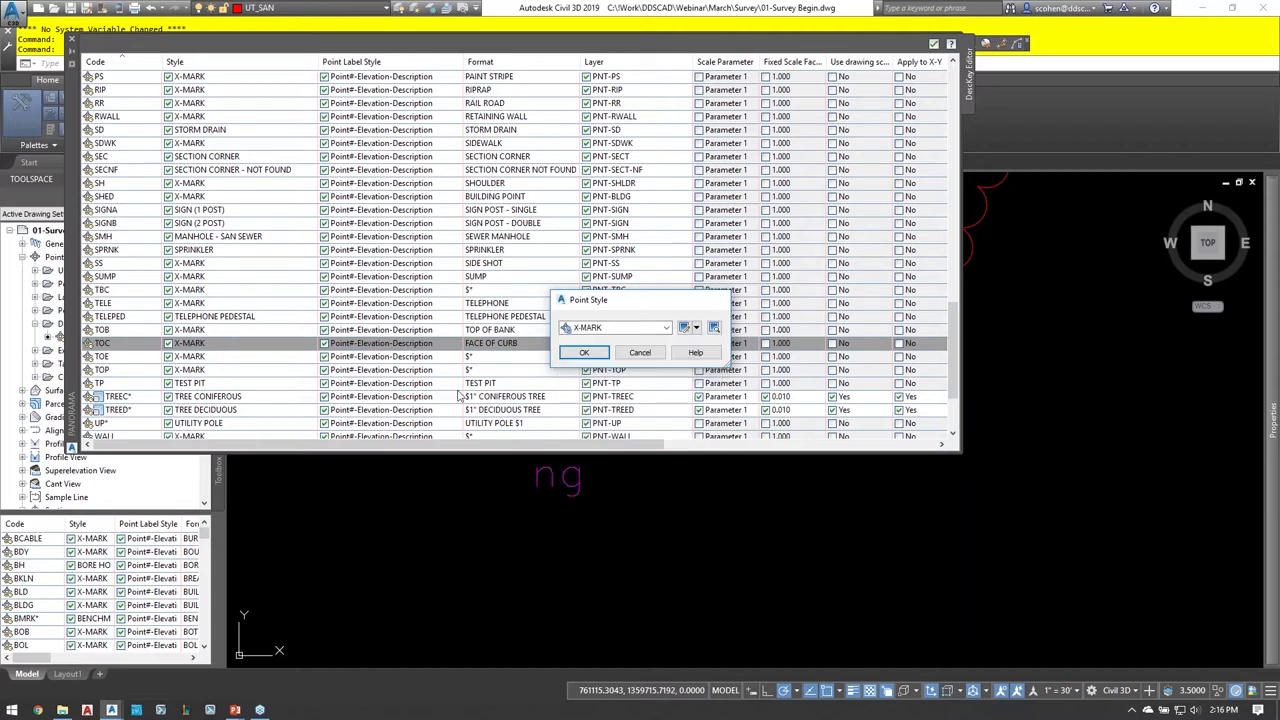
key("Return")
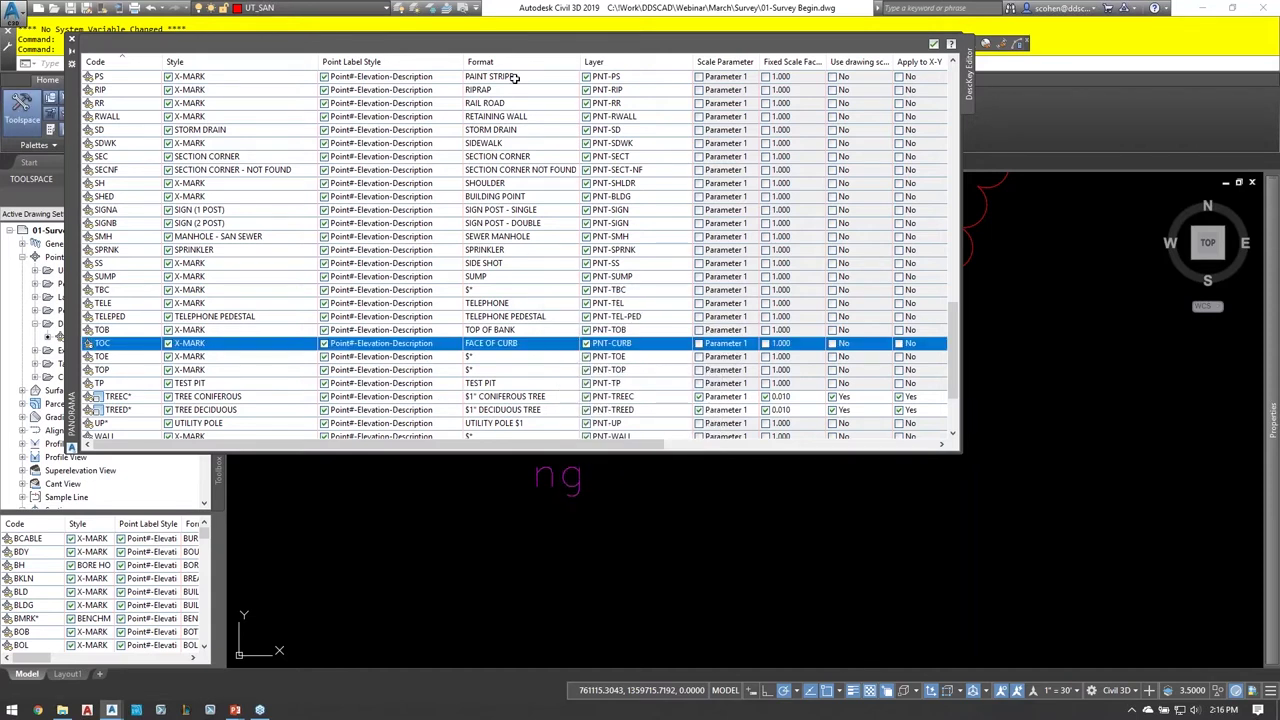
left_click_drag(505, 345, 124, 351)
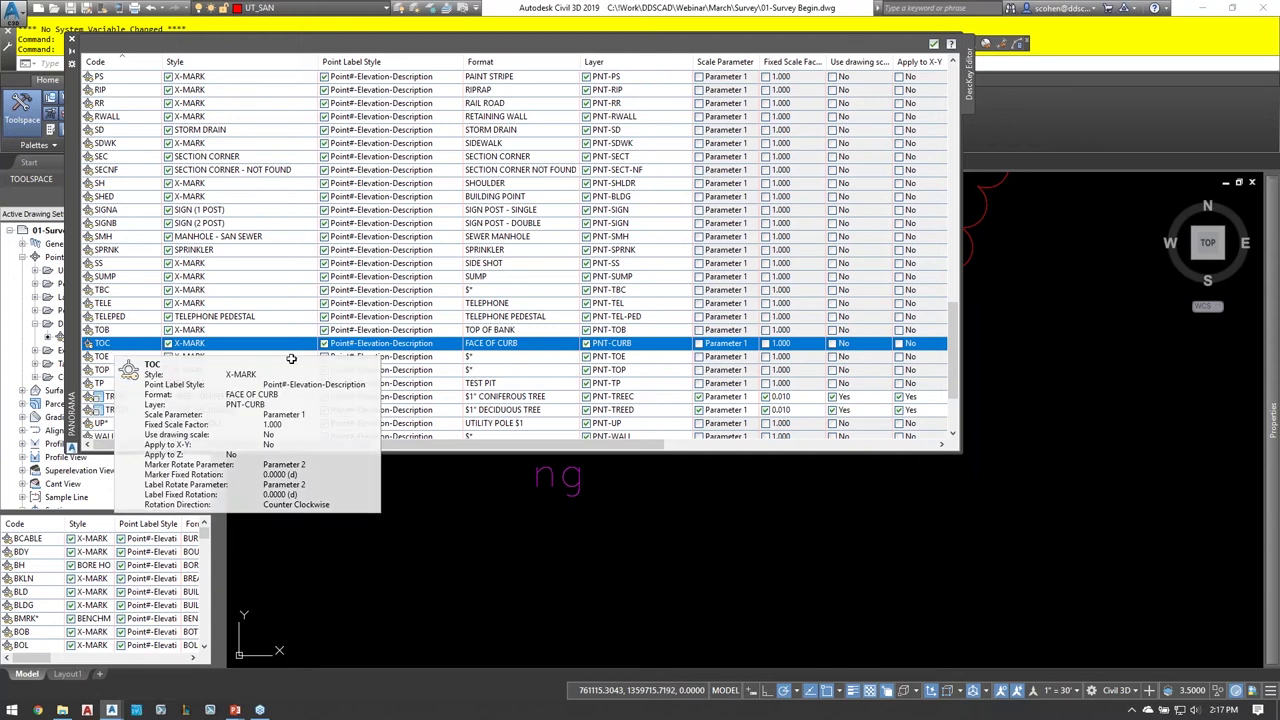
left_click_drag(508, 344, 521, 343)
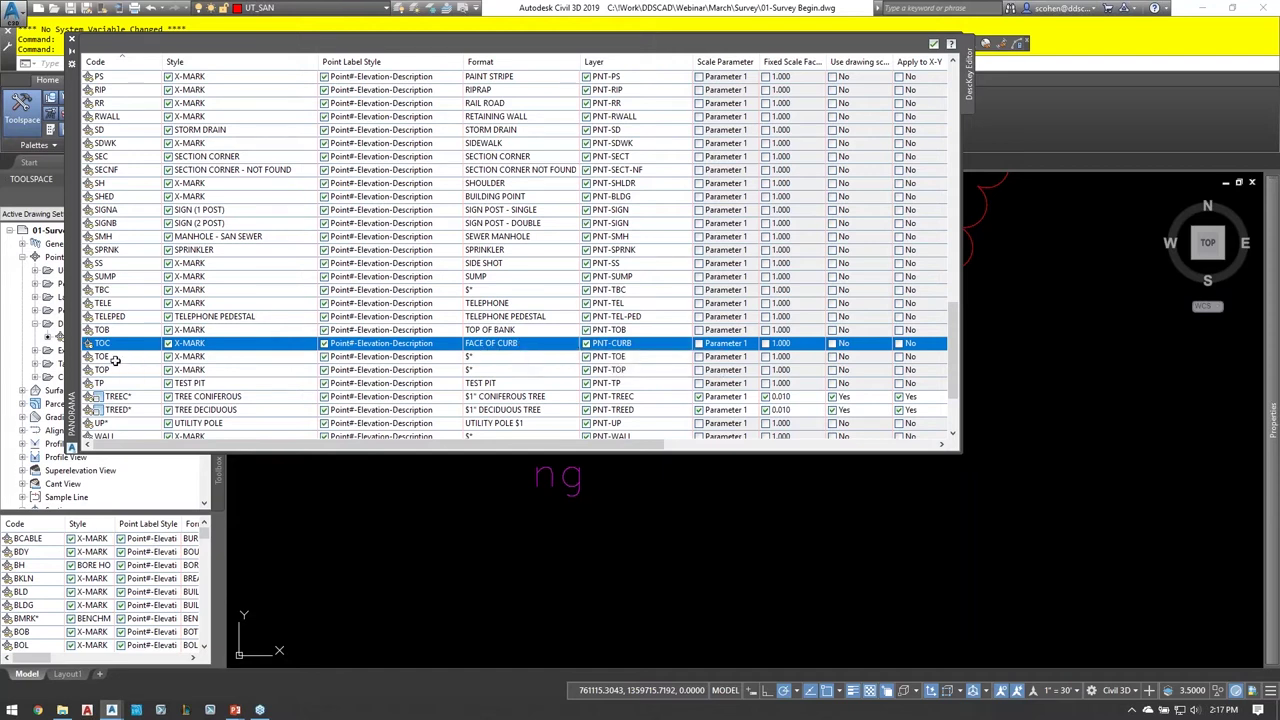
left_click(115, 359)
left_click_drag(499, 357, 499, 357)
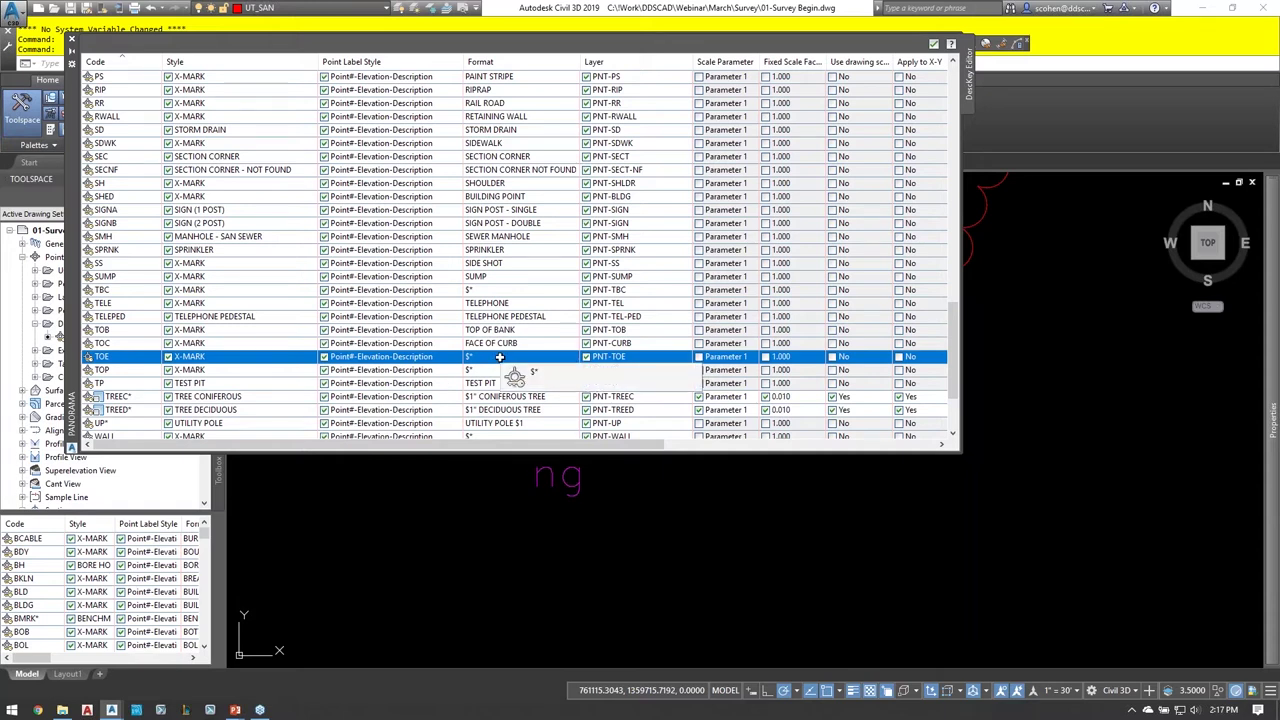
left_click_drag(499, 357, 500, 358)
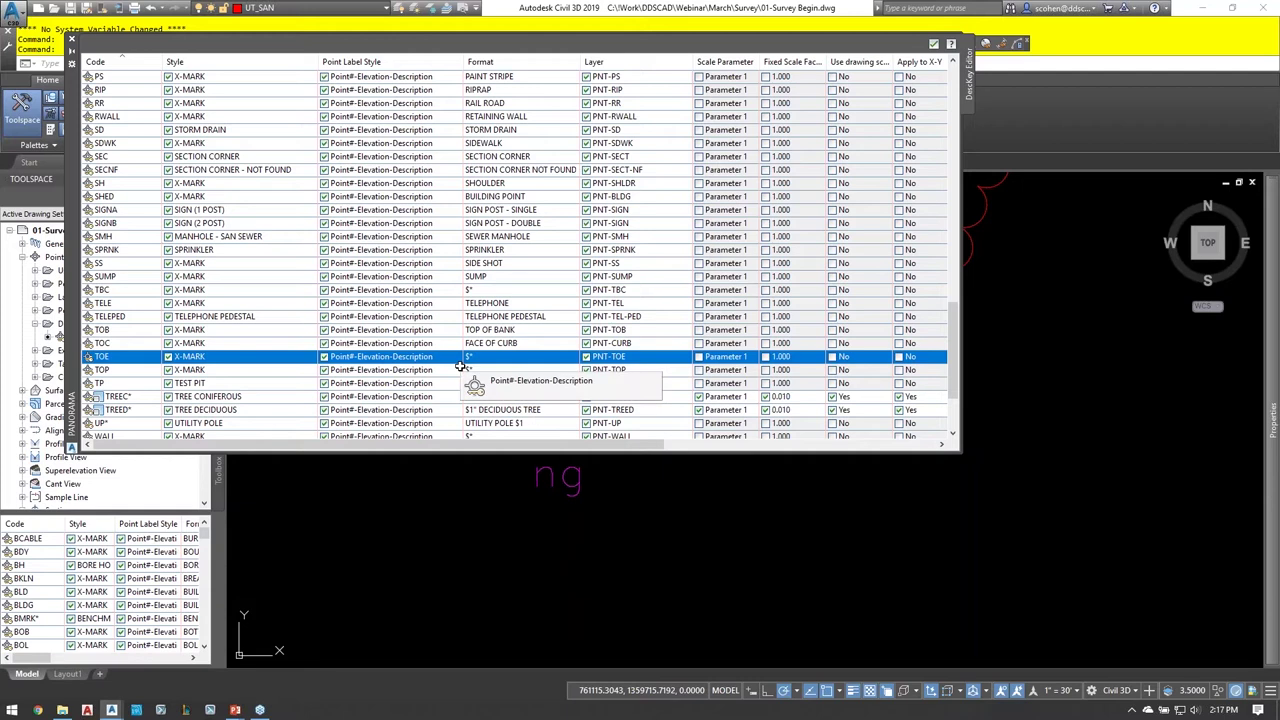
left_click_drag(504, 362, 504, 362)
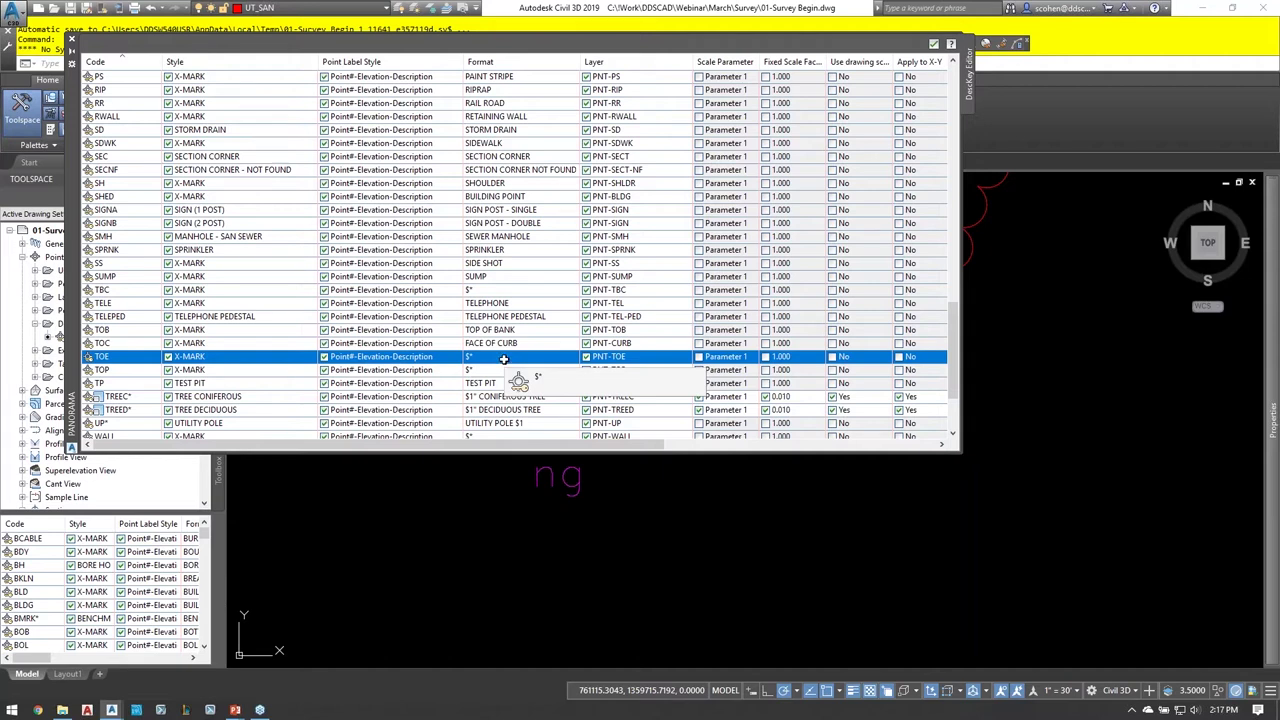
scroll(504, 358, "down", 1)
scroll(504, 358, "down", 3)
scroll(497, 356, "down", 2)
mouse_move(144, 328)
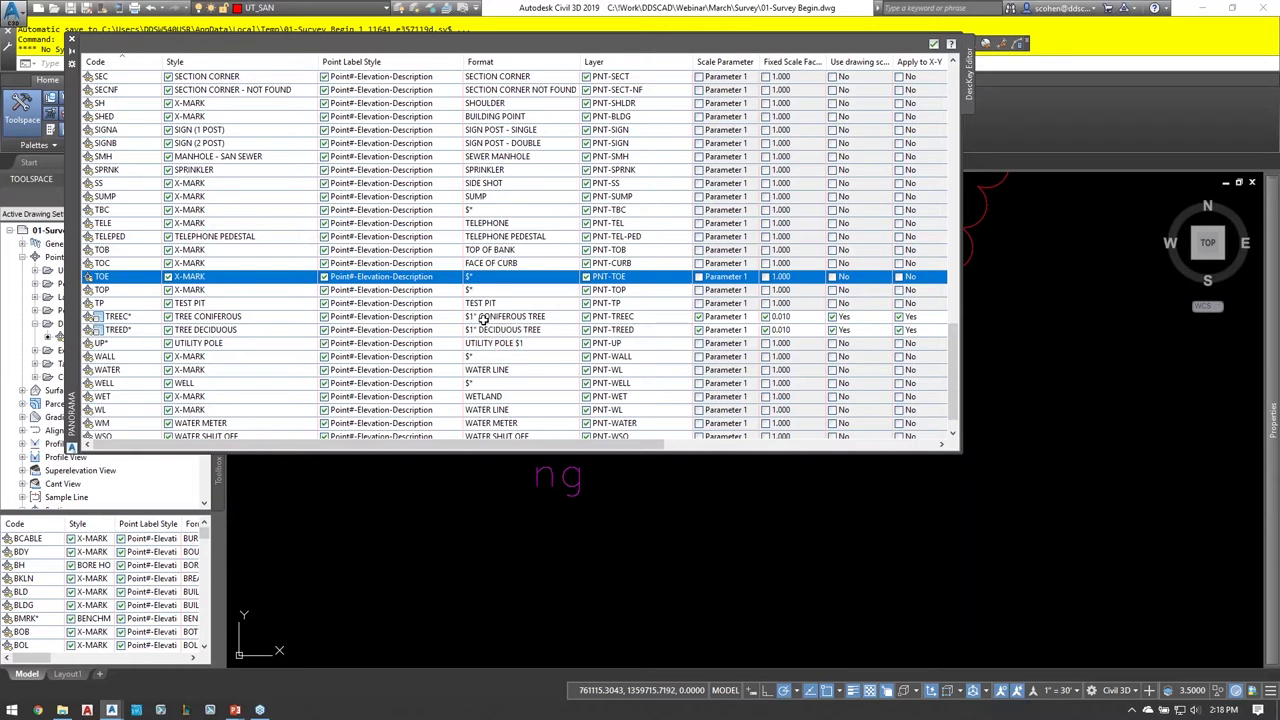
left_click(514, 317)
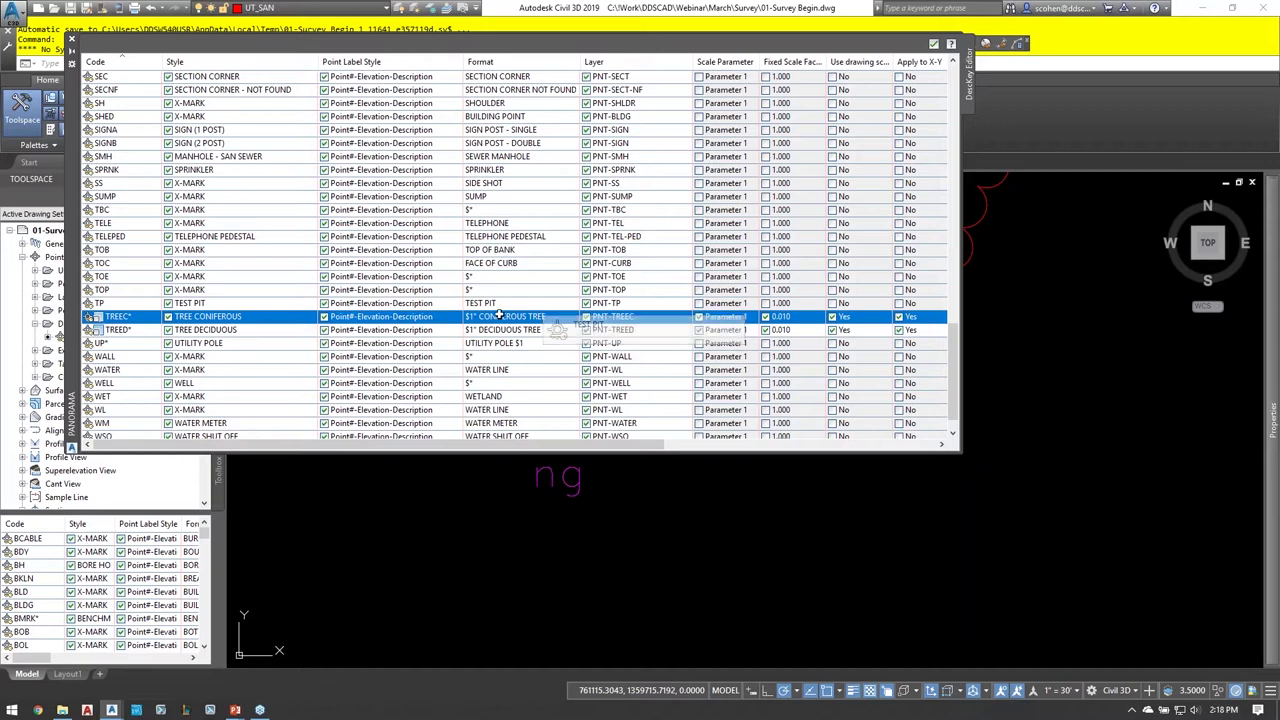
left_click_drag(494, 316, 495, 317)
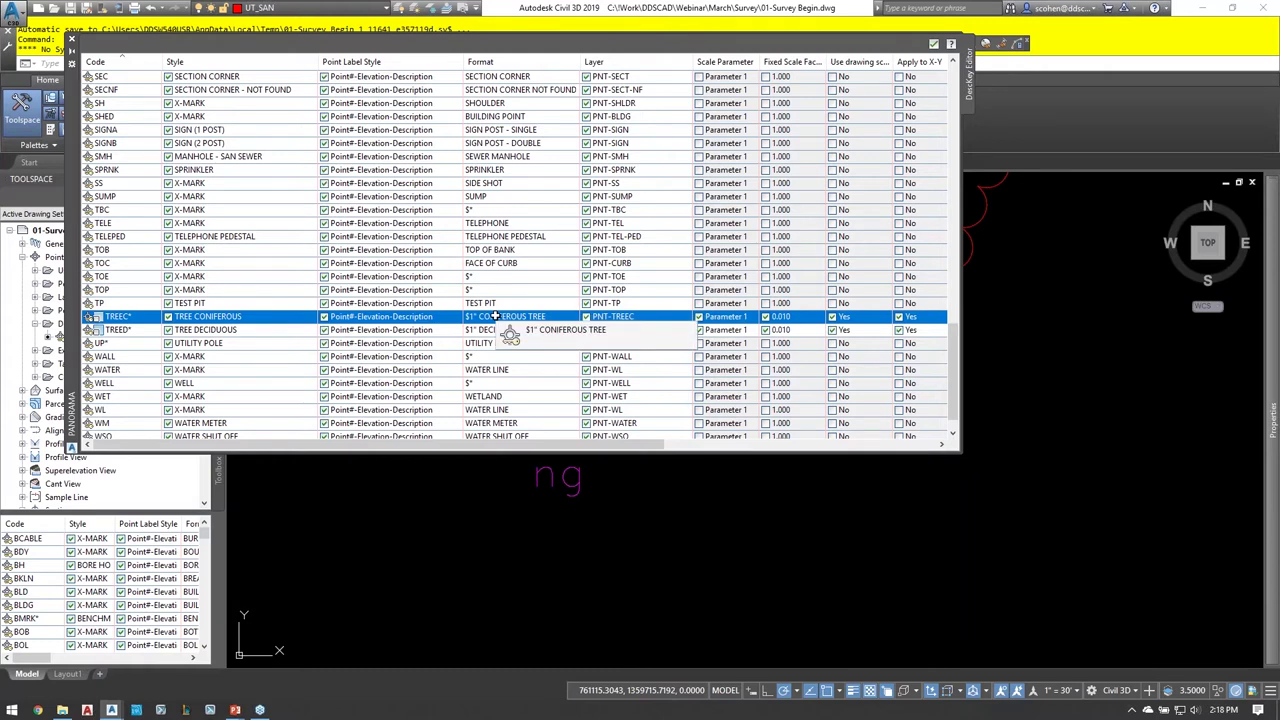
left_click_drag(494, 316, 488, 316)
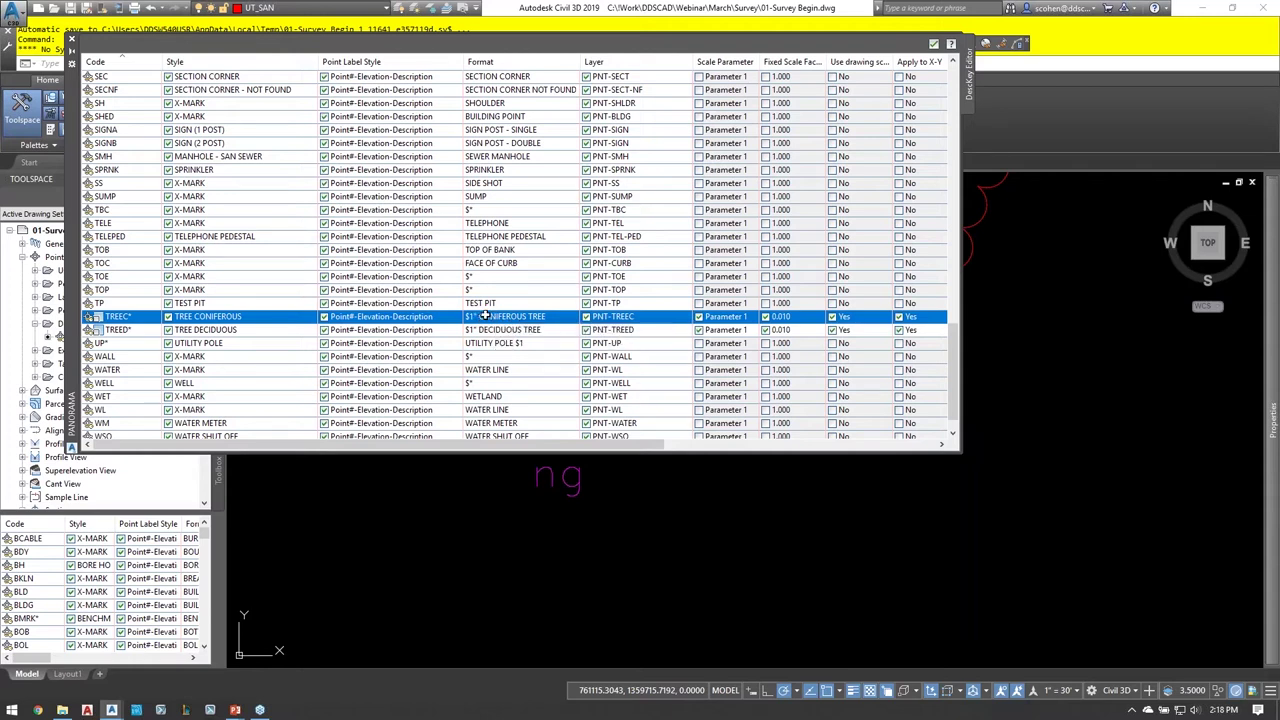
left_click_drag(502, 321, 497, 323)
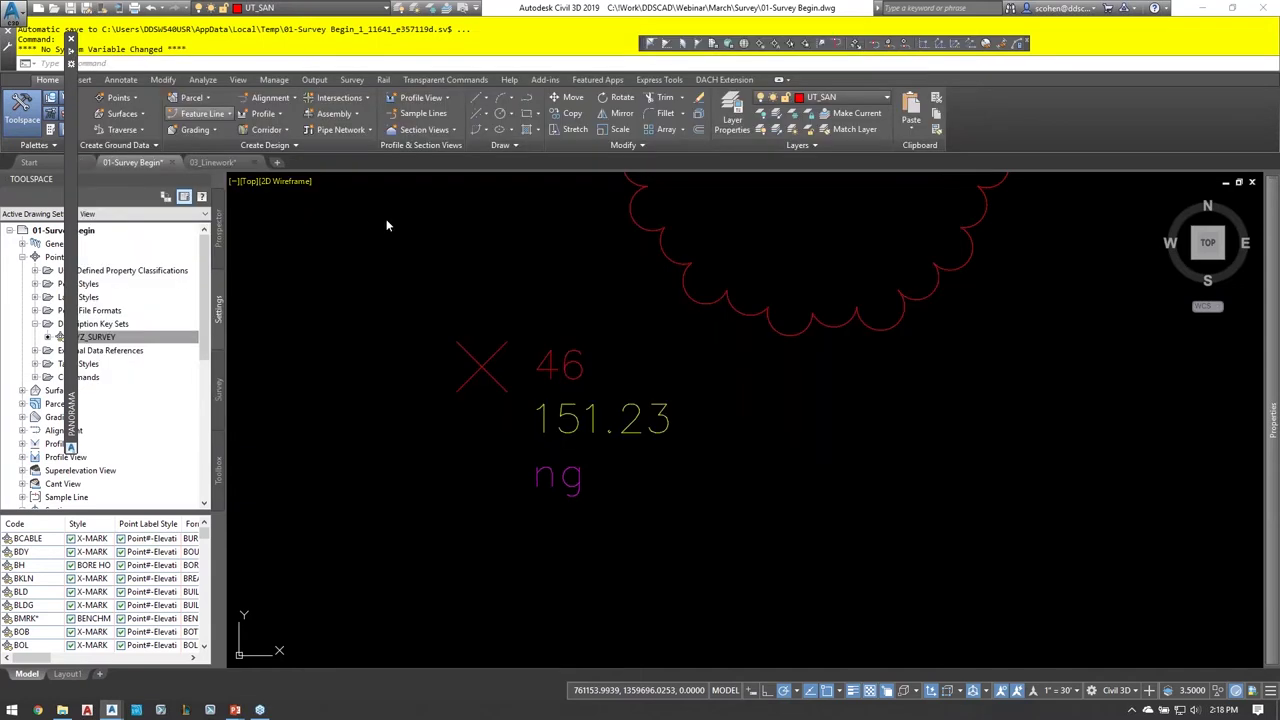
scroll(707, 360, "down", 1)
scroll(707, 360, "down", 3)
scroll(576, 381, "up", 2)
middle_click_drag(728, 538, 606, 461)
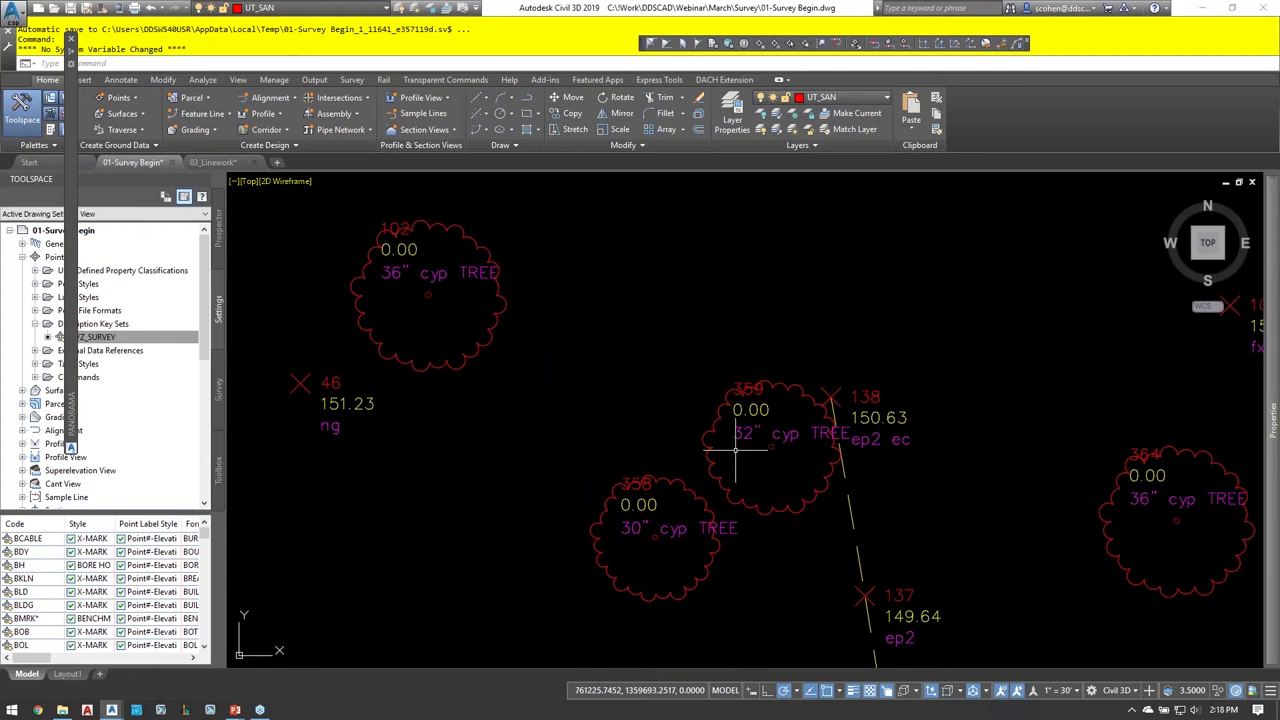
left_click(705, 433)
key("Escape")
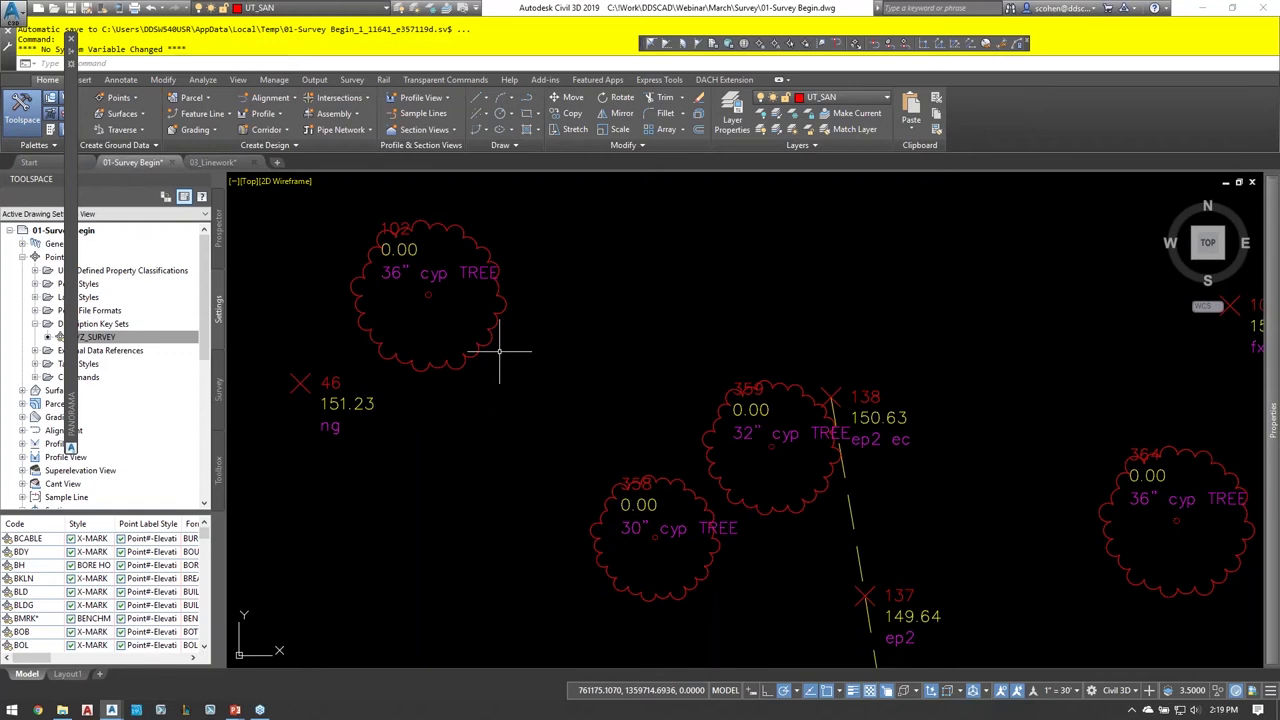
mouse_move(72, 274)
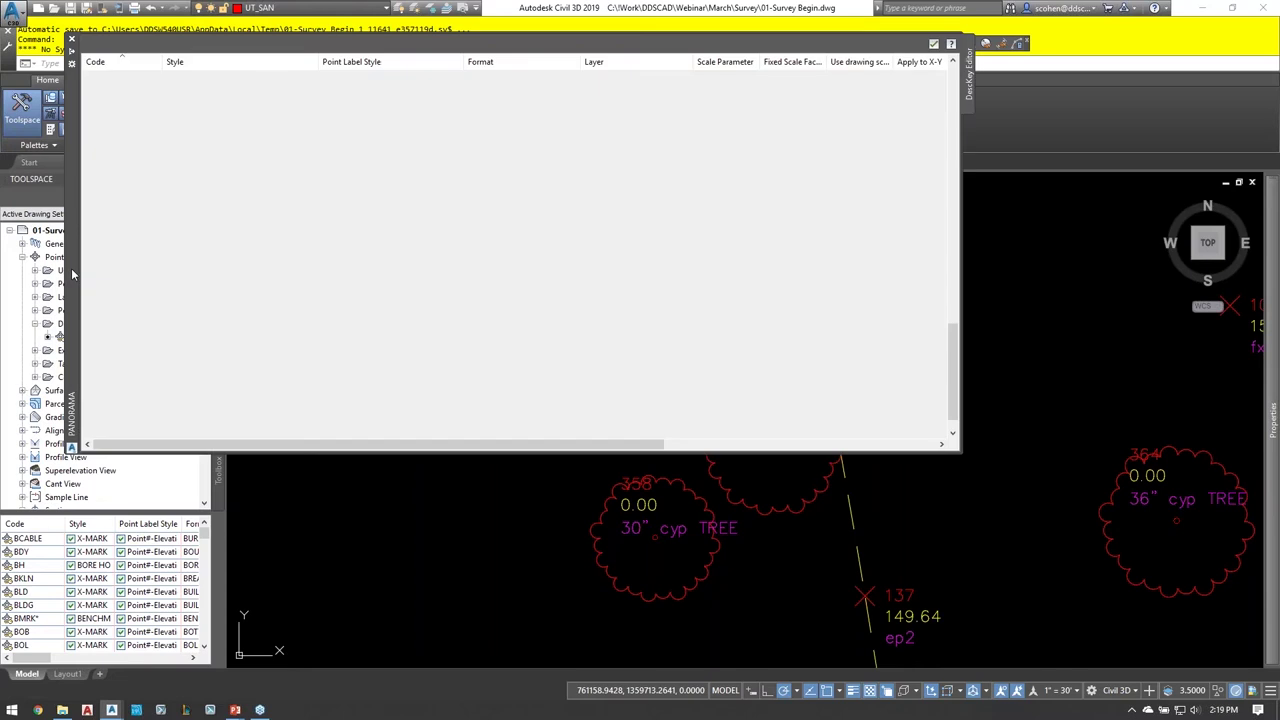
left_click(735, 316)
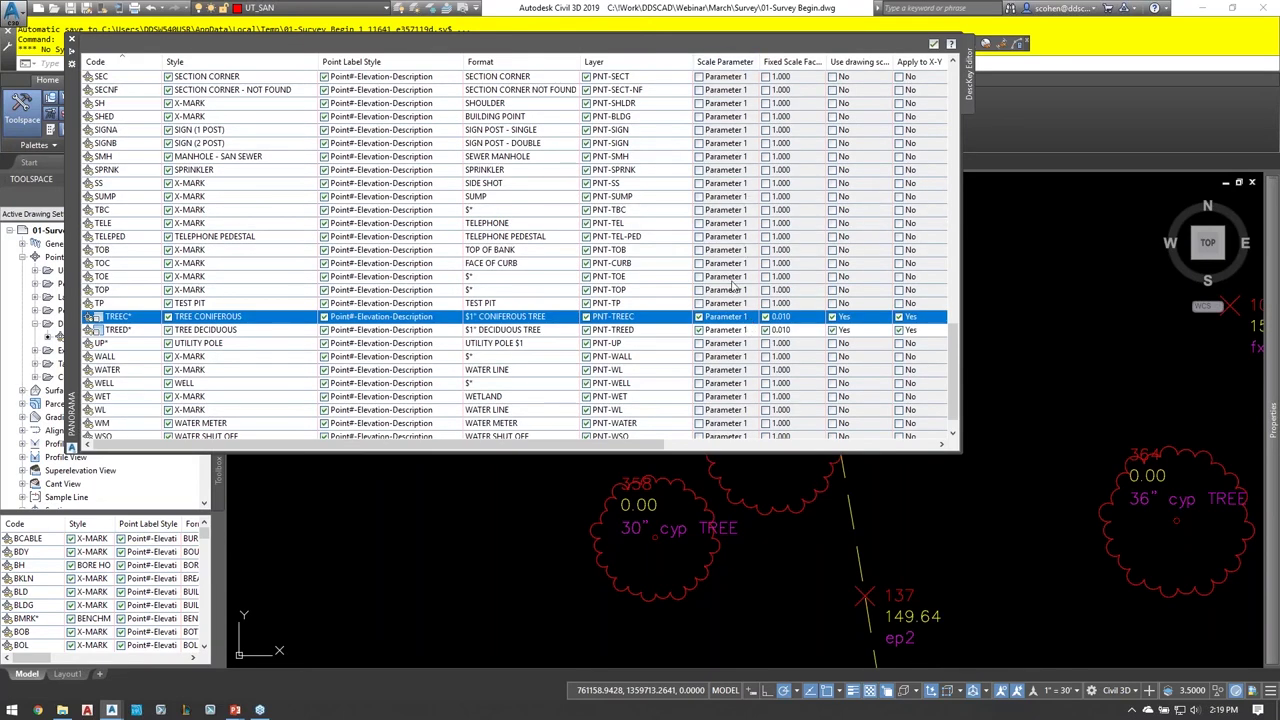
left_click(727, 317)
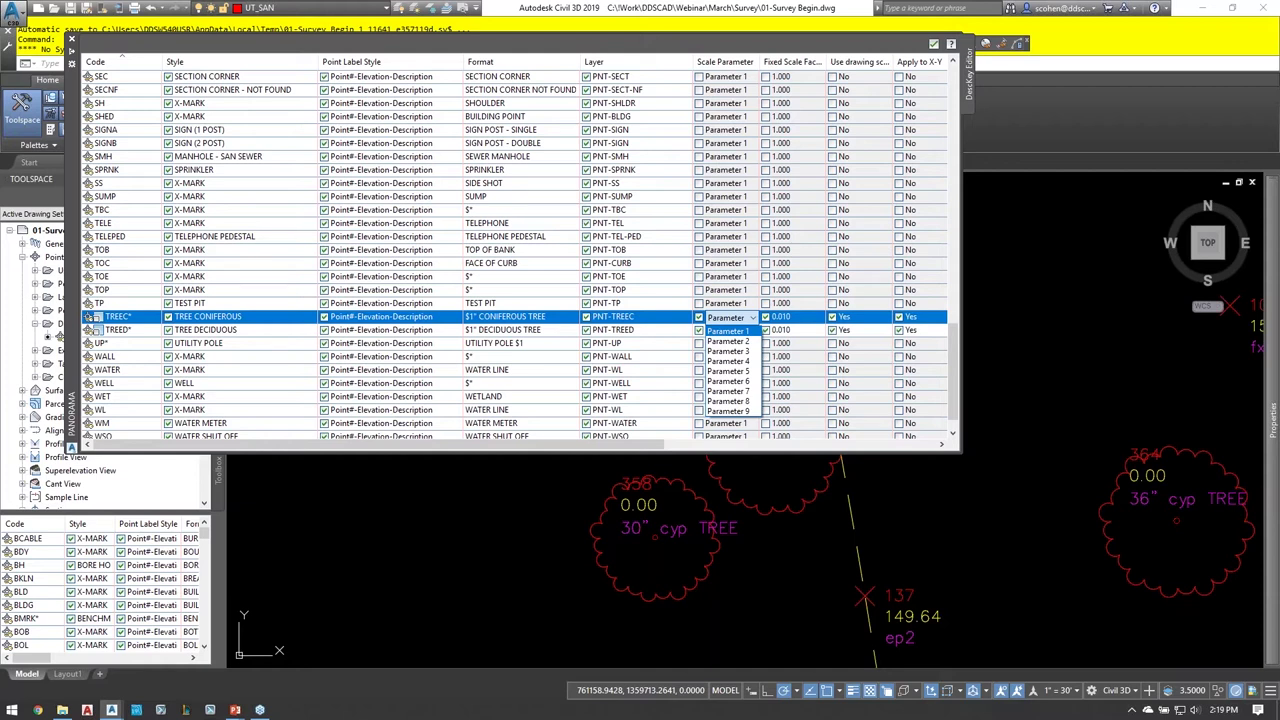
left_click(593, 305)
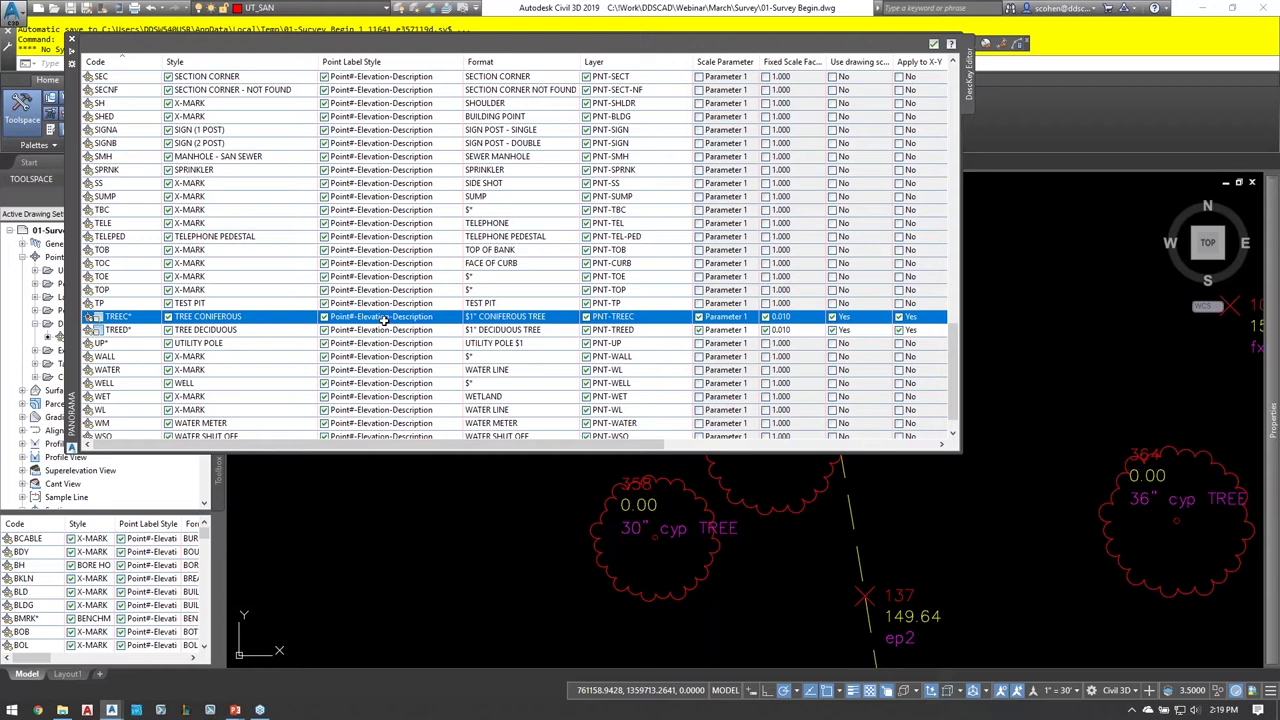
left_click_drag(330, 318, 342, 337)
left_click(119, 344)
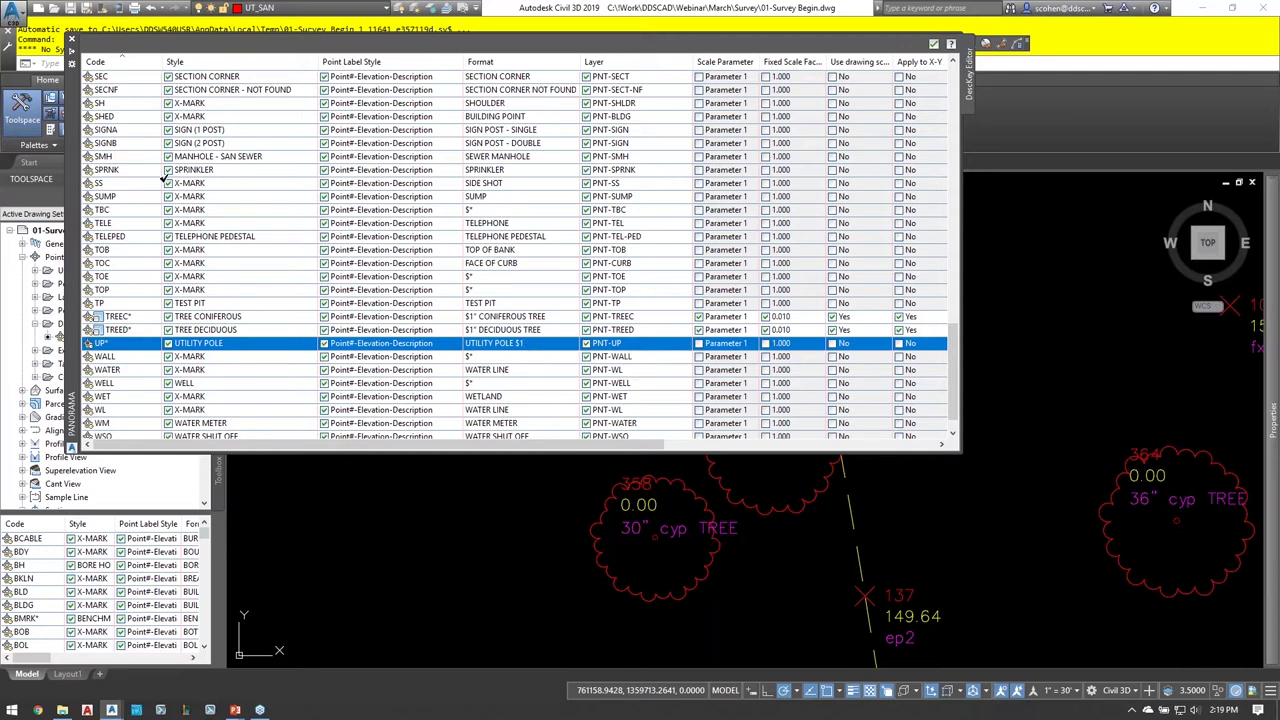
scroll(166, 176, "down", 1)
scroll(160, 190, "down", 1)
scroll(153, 210, "up", 4)
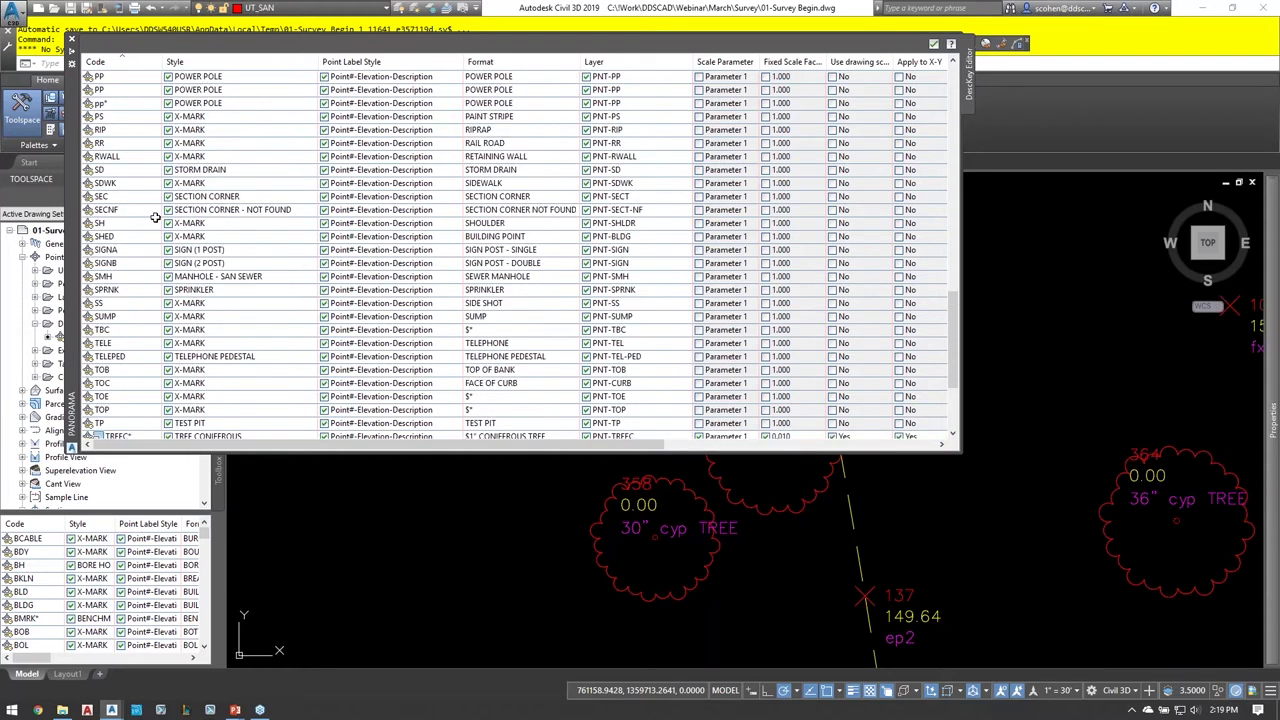
scroll(155, 217, "up", 6)
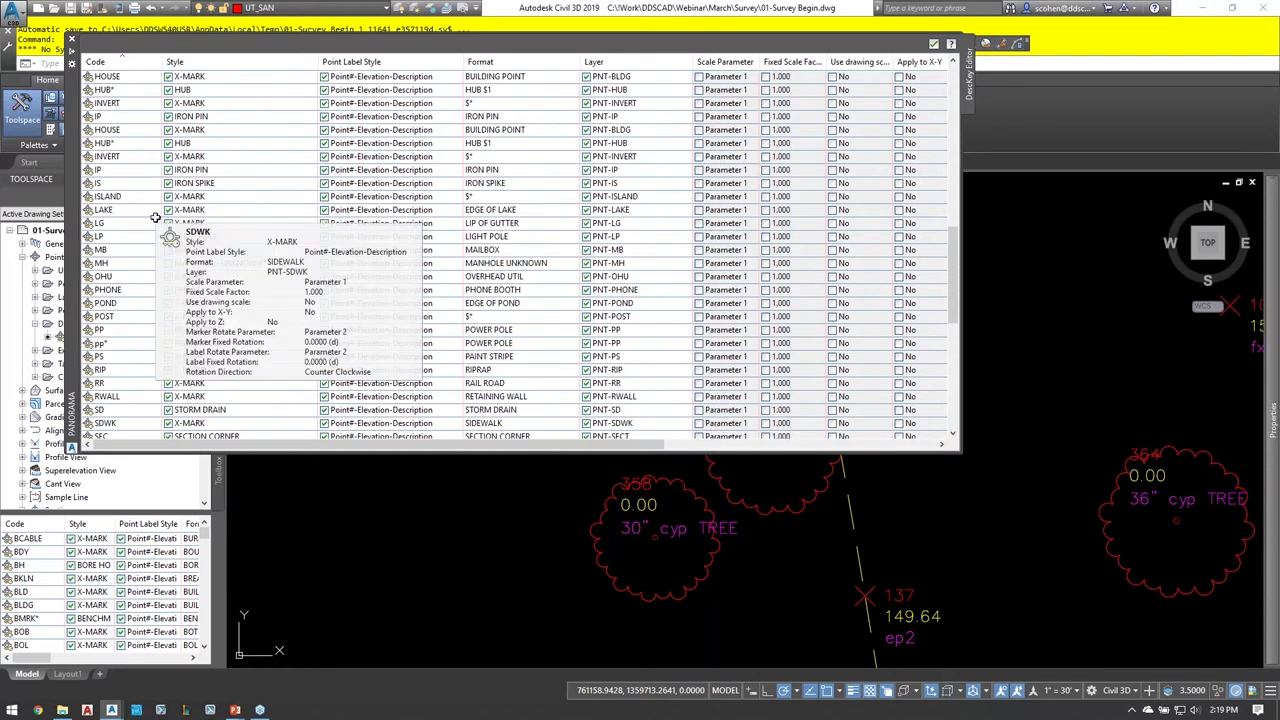
scroll(155, 217, "up", 8)
scroll(155, 217, "up", 3)
scroll(155, 217, "up", 2)
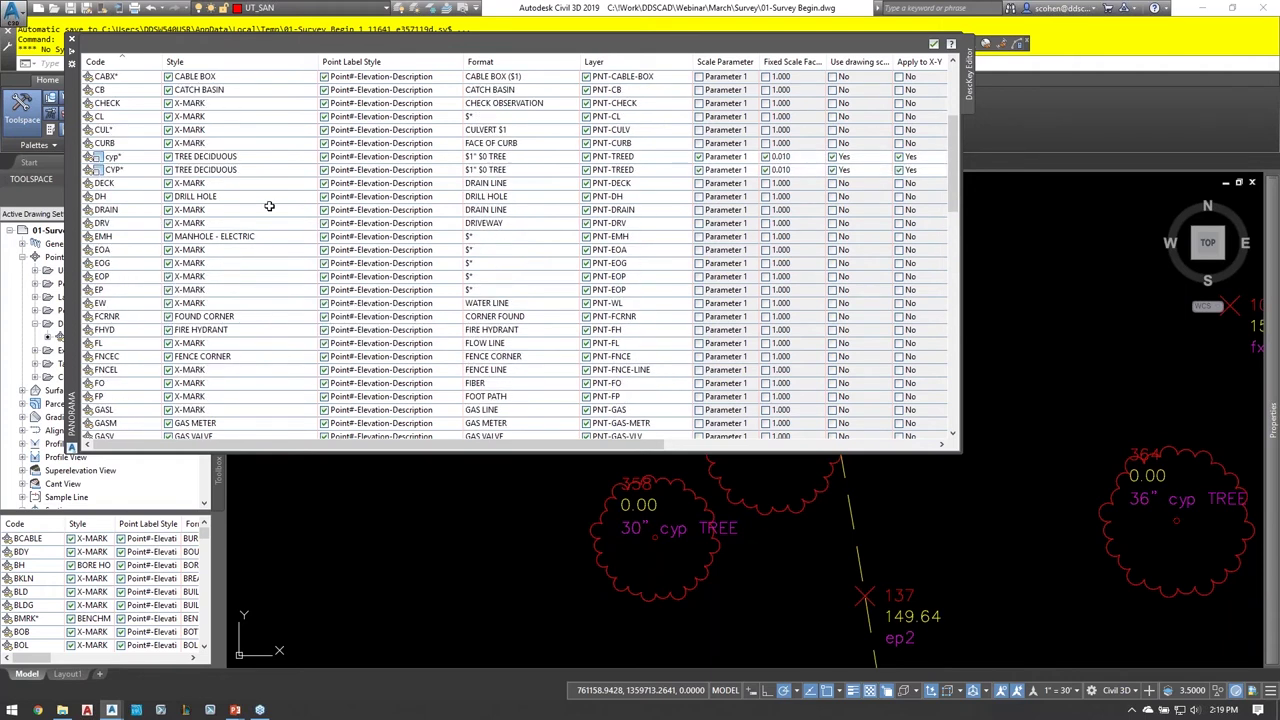
scroll(269, 206, "up", 1)
scroll(269, 206, "up", 3)
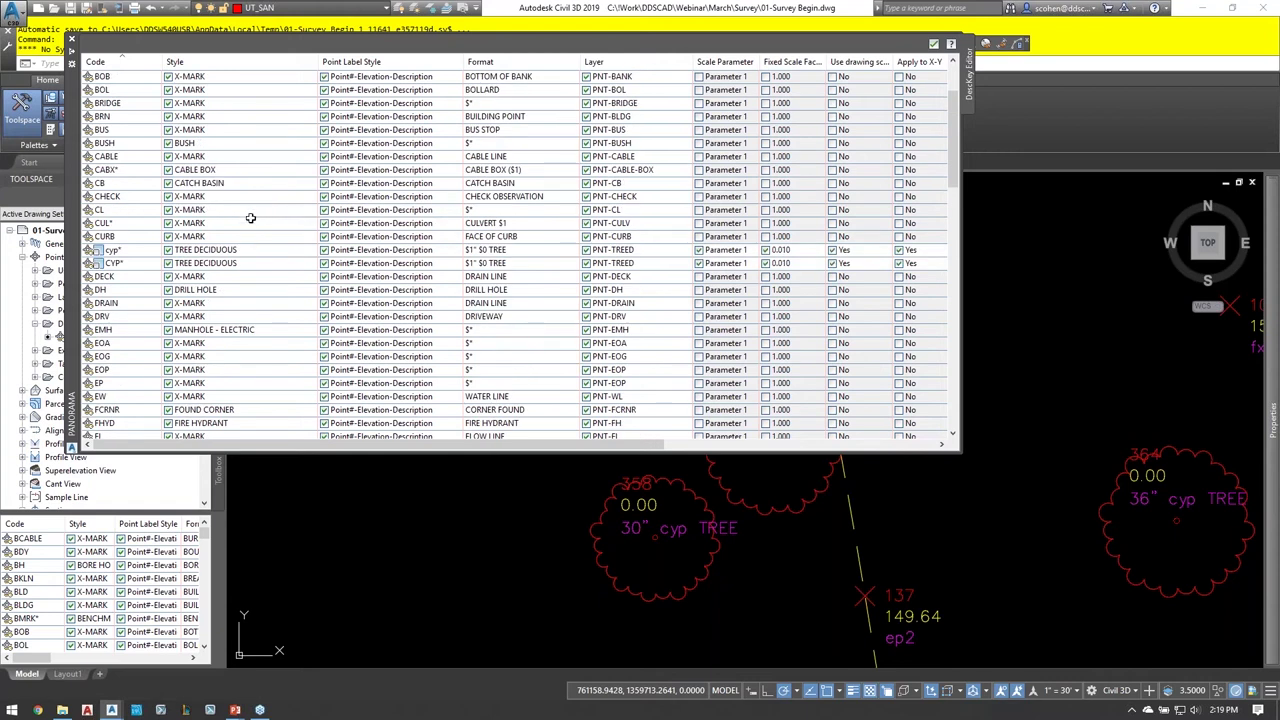
scroll(262, 214, "up", 1)
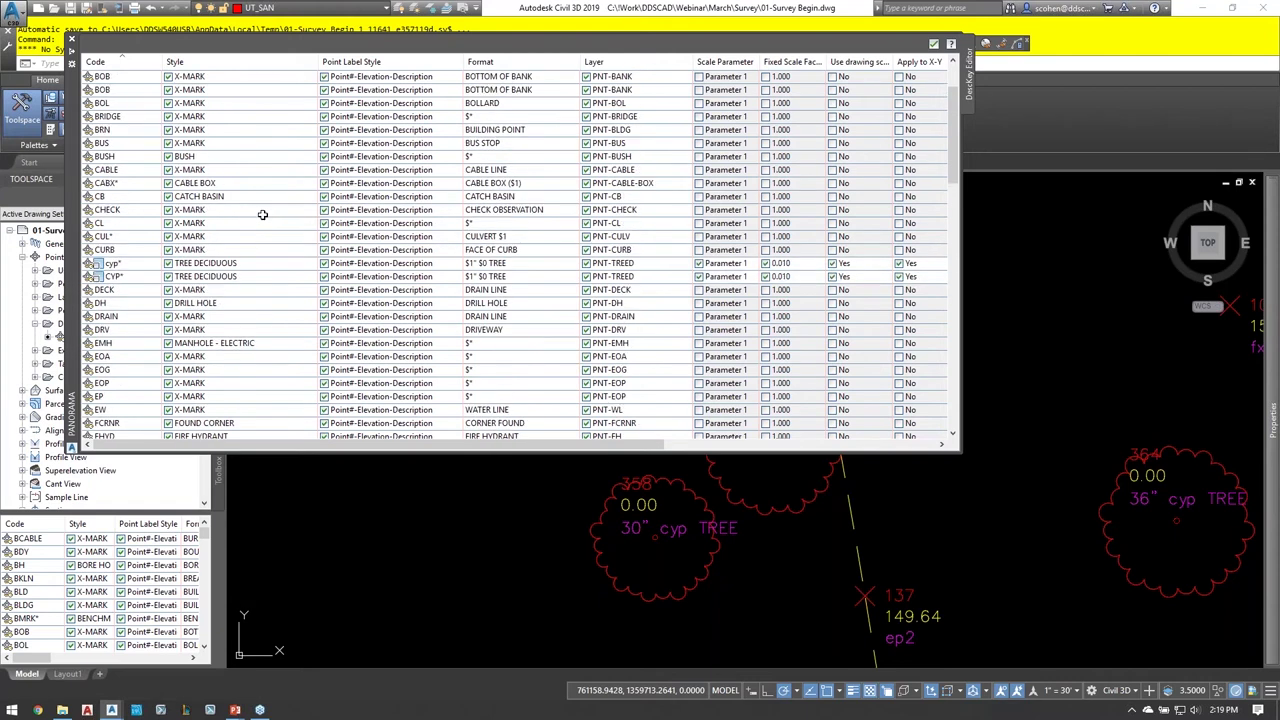
scroll(262, 214, "up", 2)
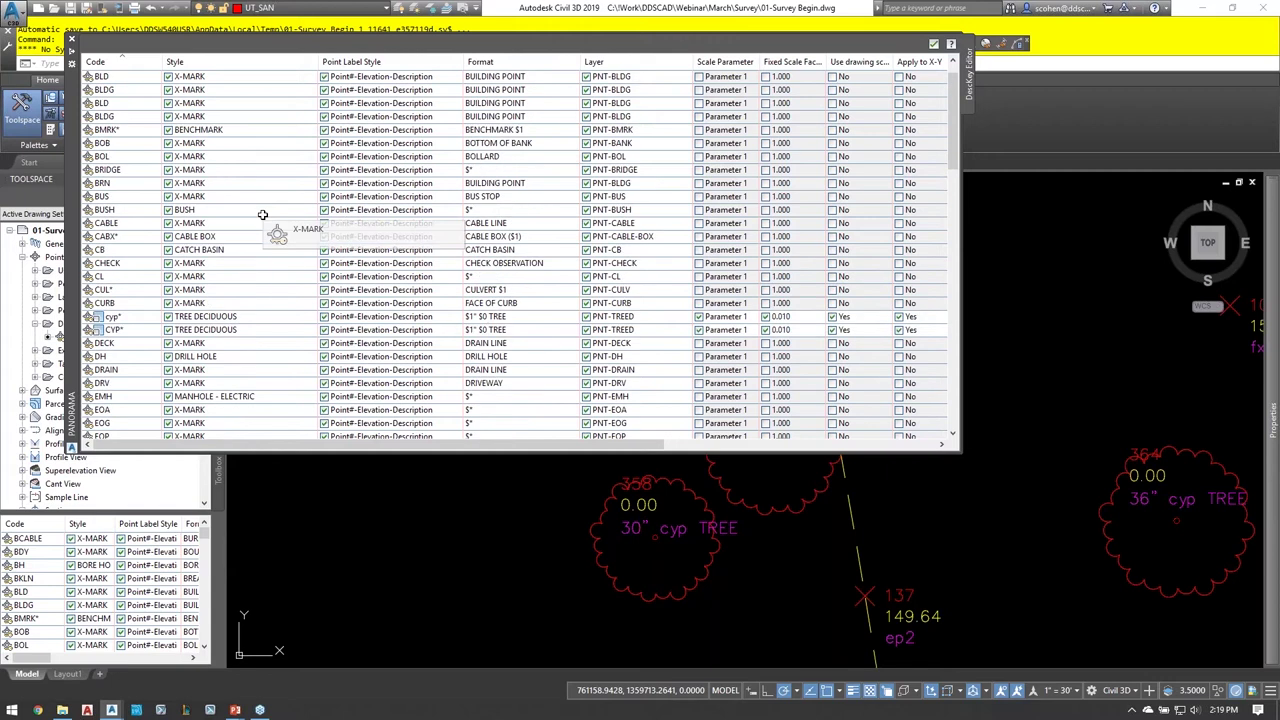
scroll(262, 214, "up", 1)
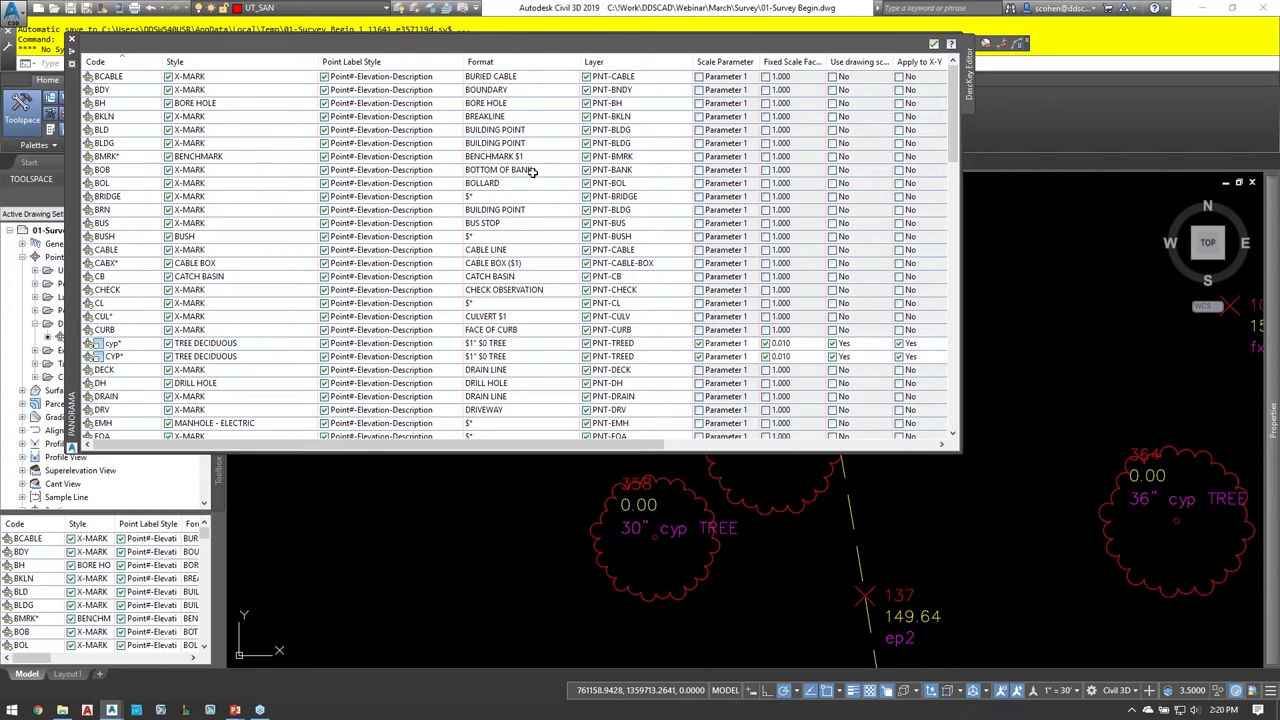
left_click(631, 184)
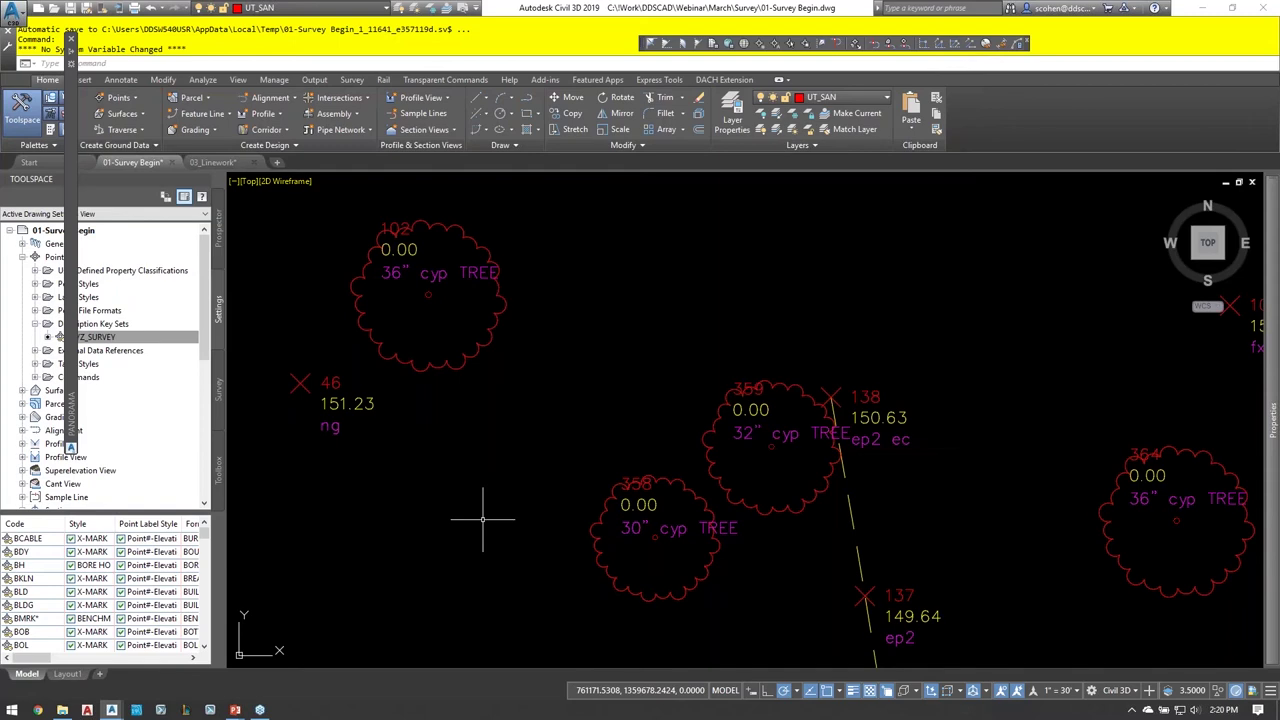
- Freeze the layers of point 46 and a cypress tree point with LAYFRZ
left_click(524, 434)
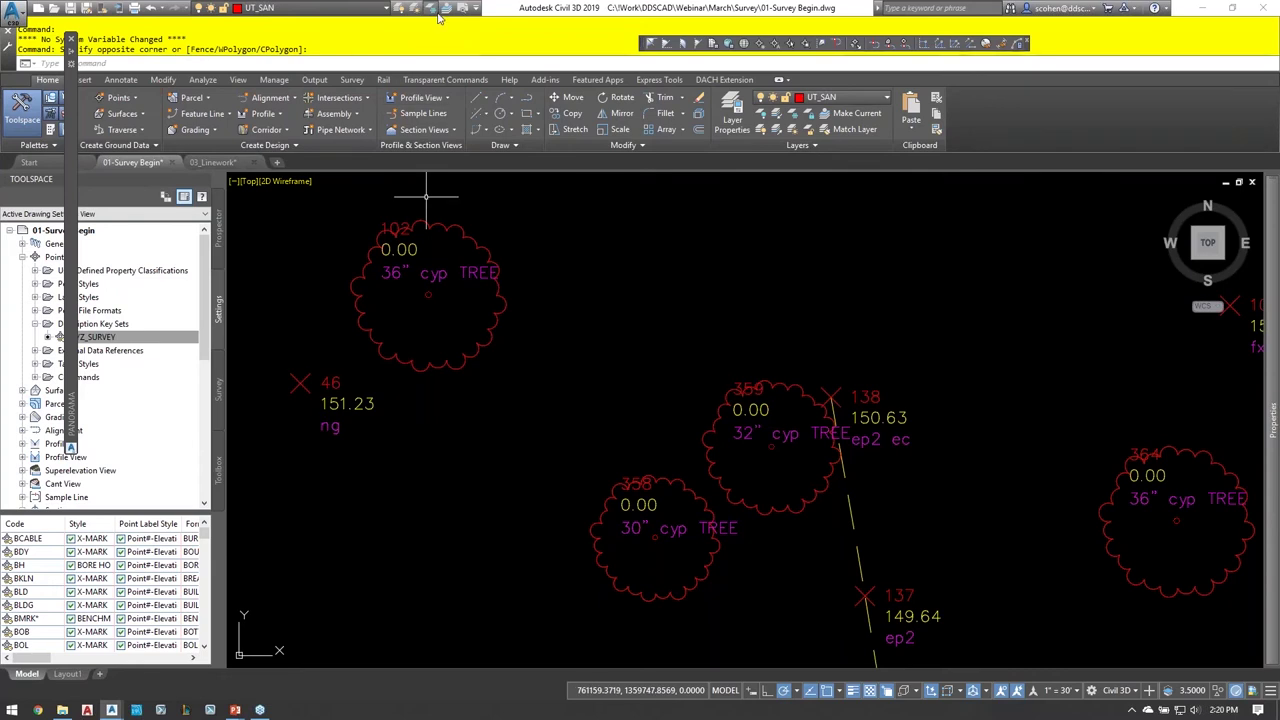
key("ctrl+shift+f")
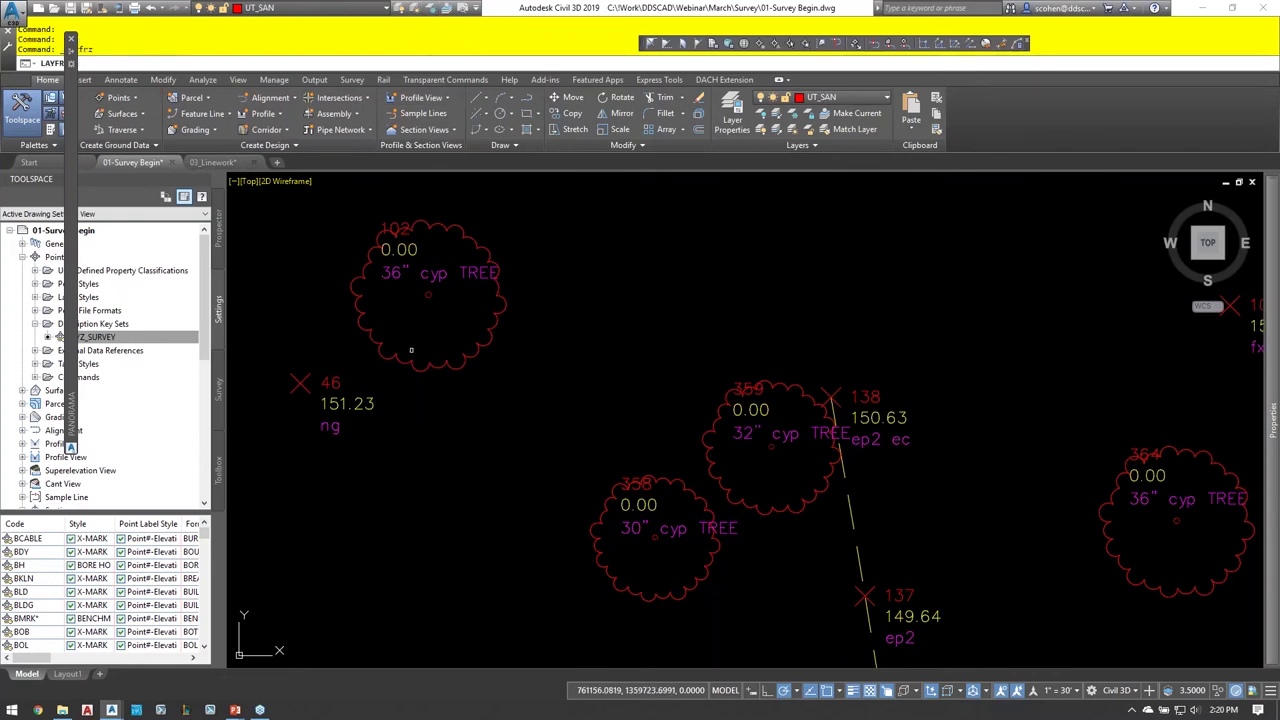
left_click(333, 404)
scroll(686, 457, "down", 4)
middle_click_drag(859, 425, 593, 448)
scroll(740, 500, "down", 3)
scroll(734, 503, "up", 7)
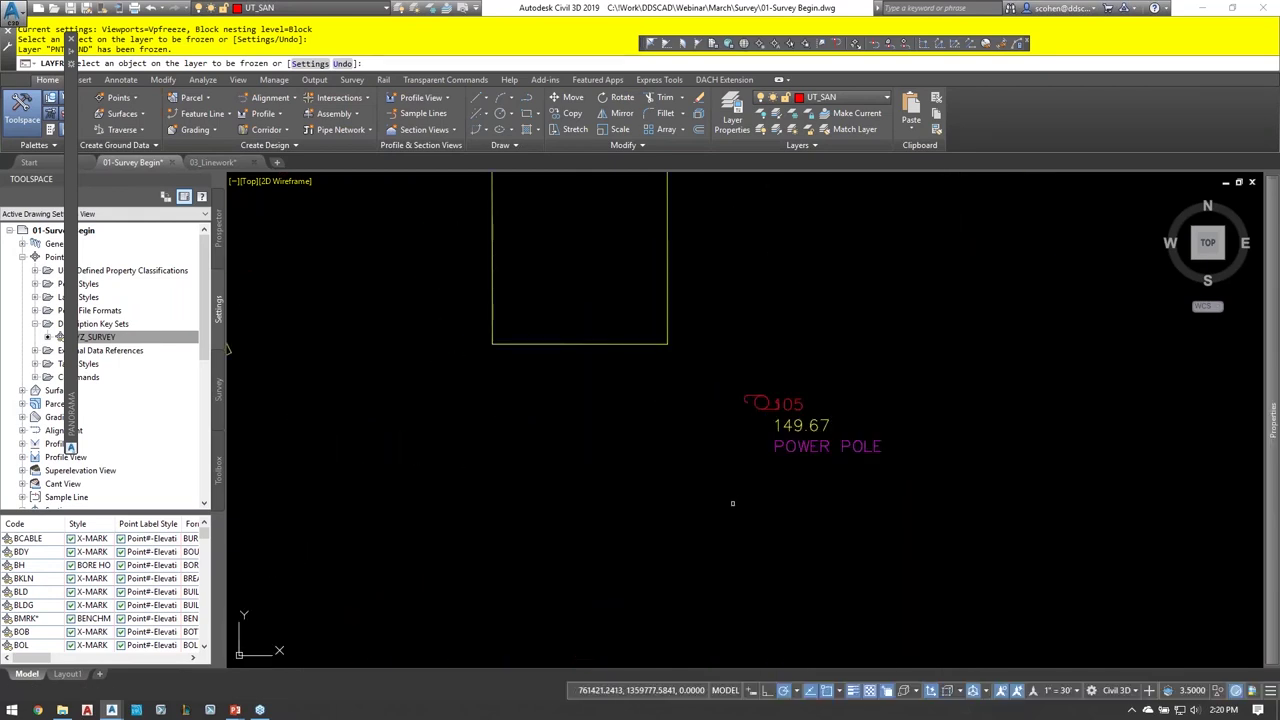
scroll(728, 390, "down", 6)
middle_click_drag(722, 356, 782, 284)
scroll(680, 458, "up", 6)
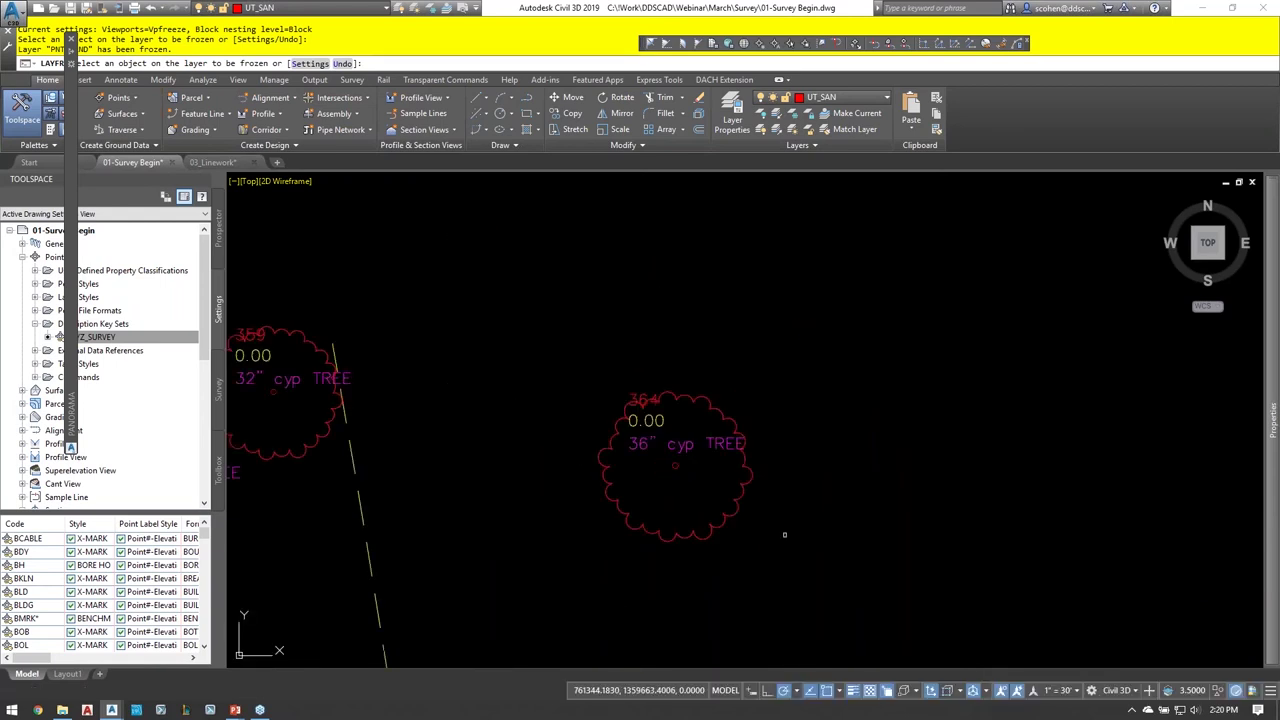
left_click(727, 450)
- Pan across the pond and road lines, check the layer list, and end freezing
scroll(814, 406, "down", 4)
middle_click_drag(814, 406, 663, 394)
scroll(757, 451, "down", 3)
middle_click_drag(759, 457, 651, 286)
middle_click_drag(749, 417, 592, 477)
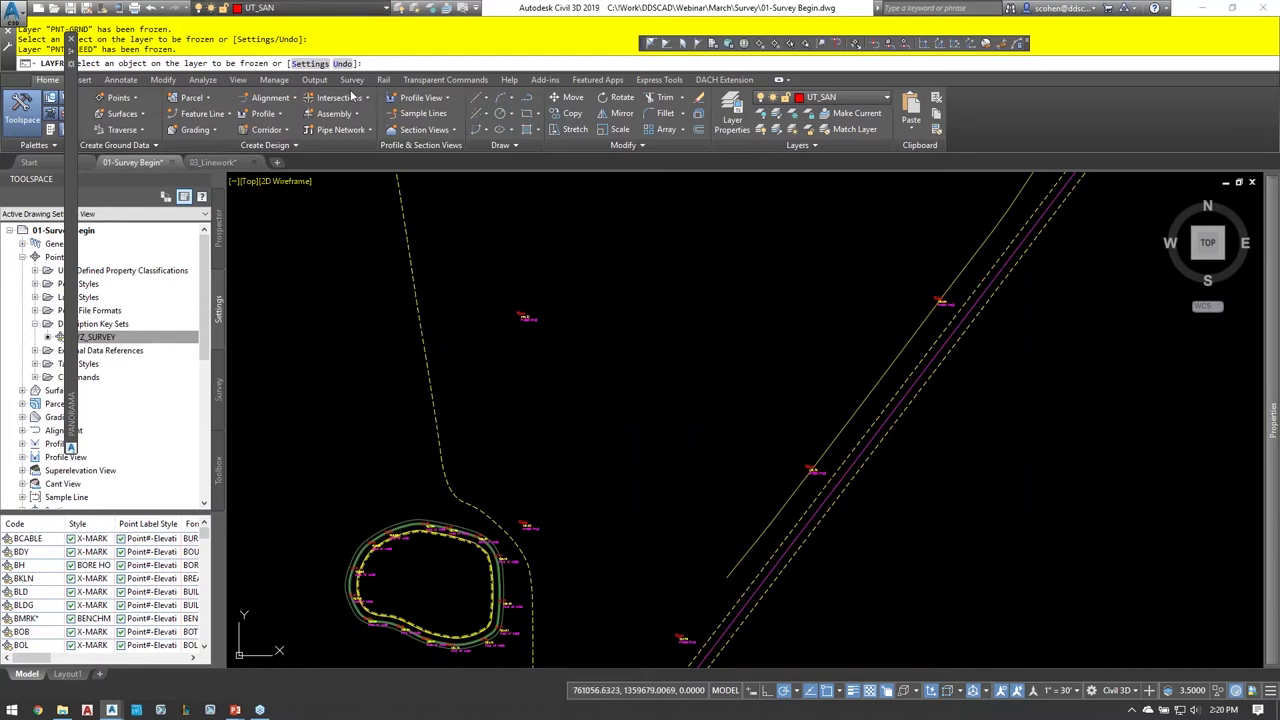
left_click(300, 7)
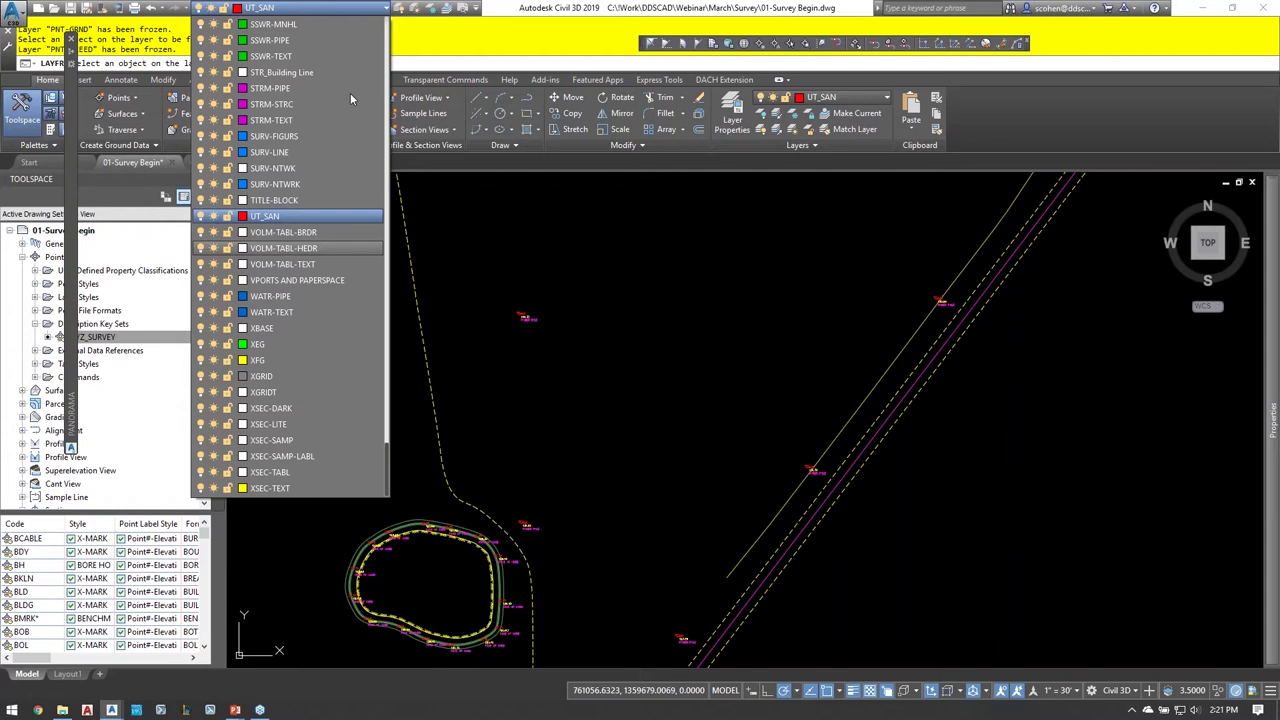
key("Escape")
key("Escape")
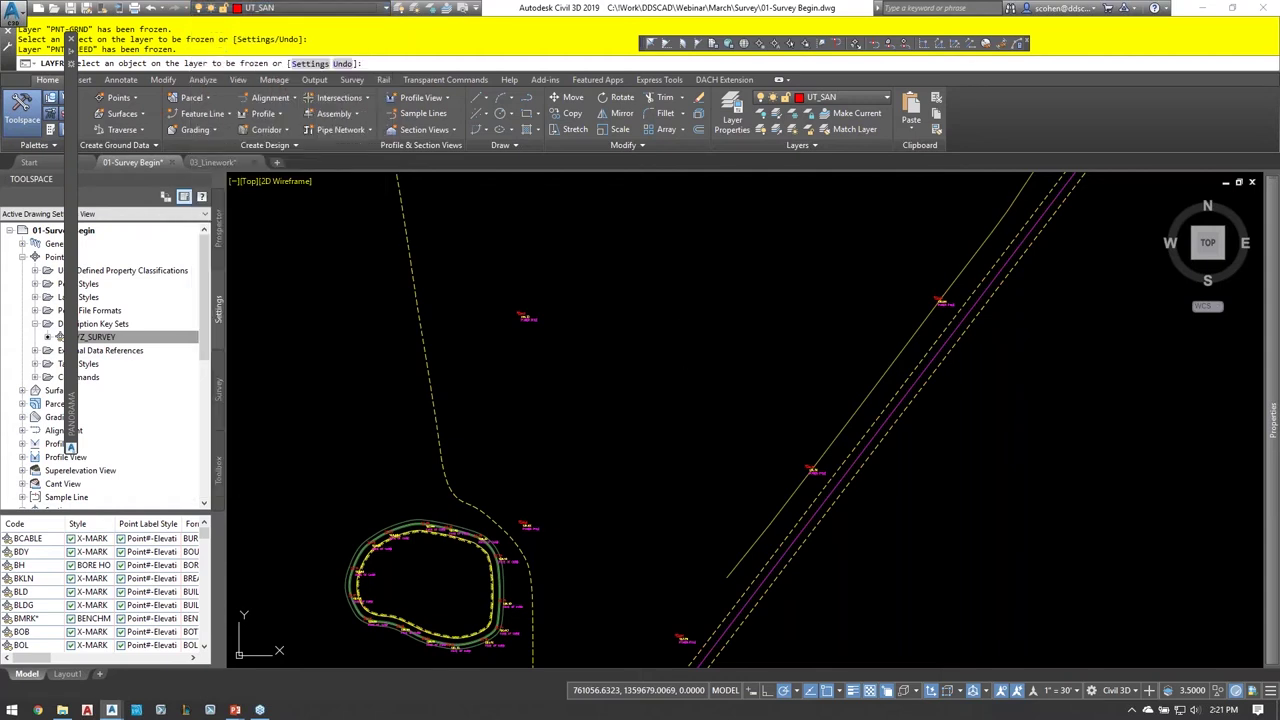
- Open the XYZ_SURVEY key table, sort by Layer, then back by Code from BCABLE
double_click(98, 337)
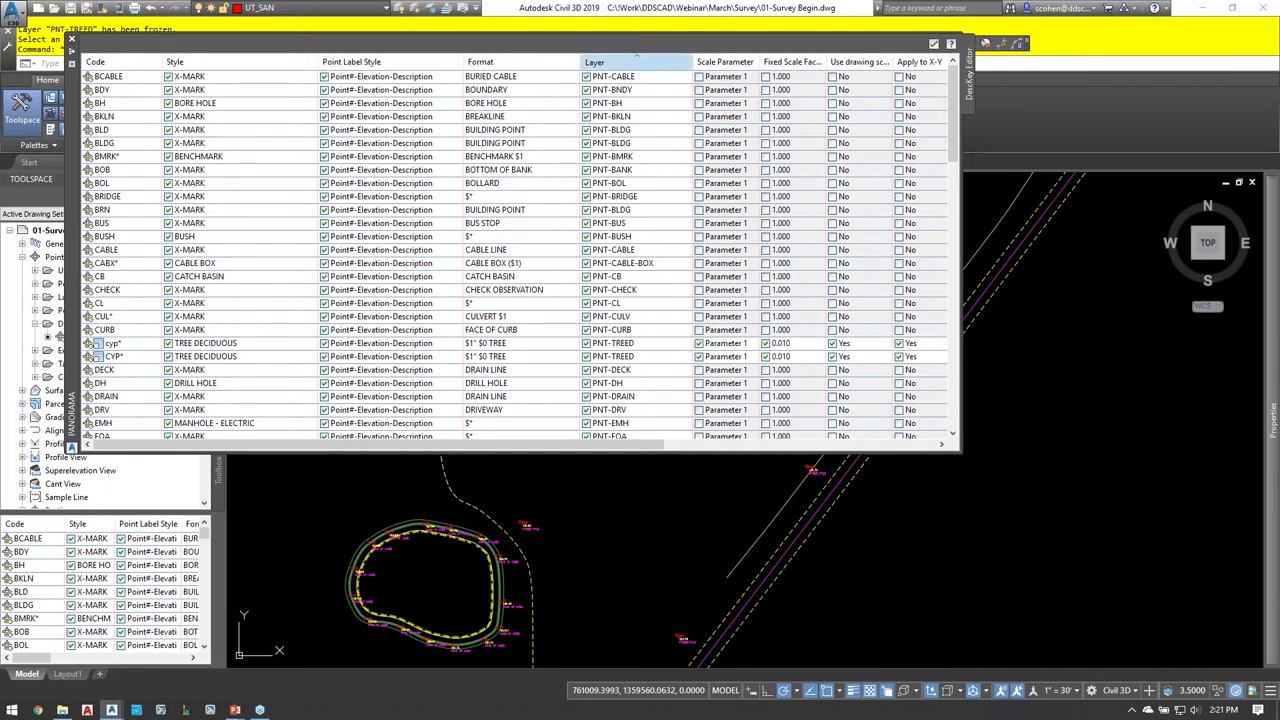
left_click(625, 62)
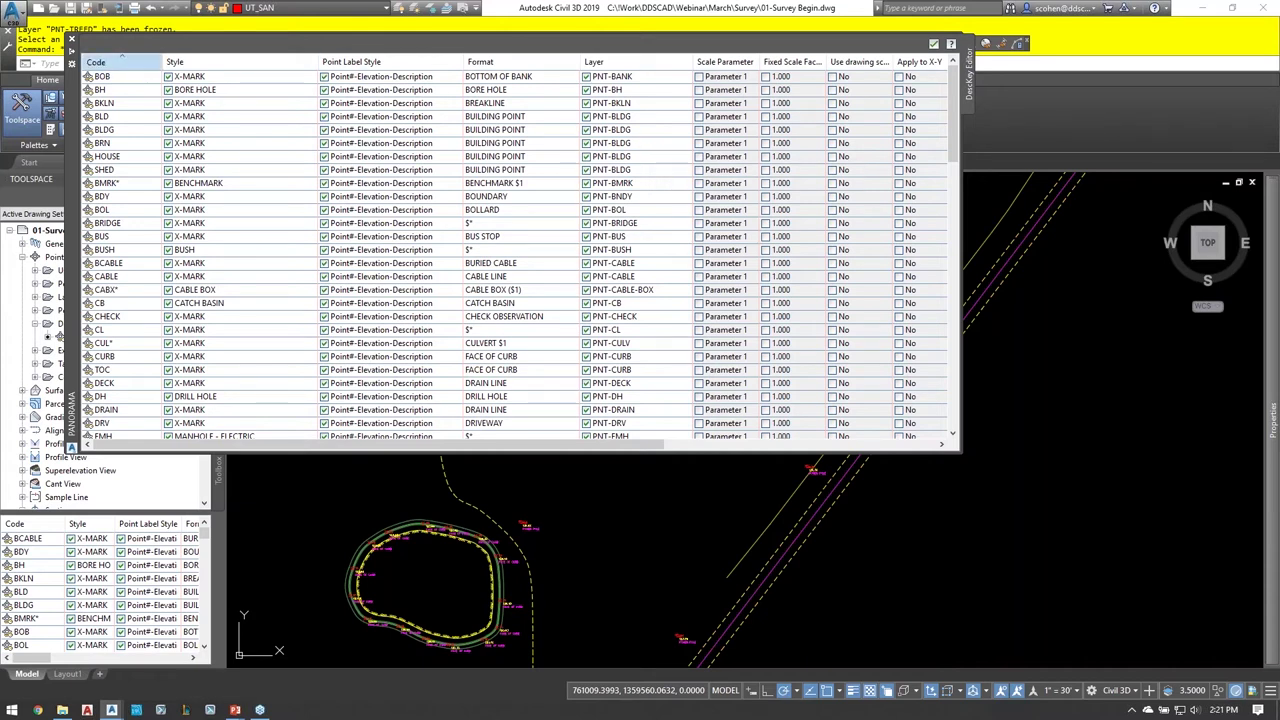
left_click(121, 57)
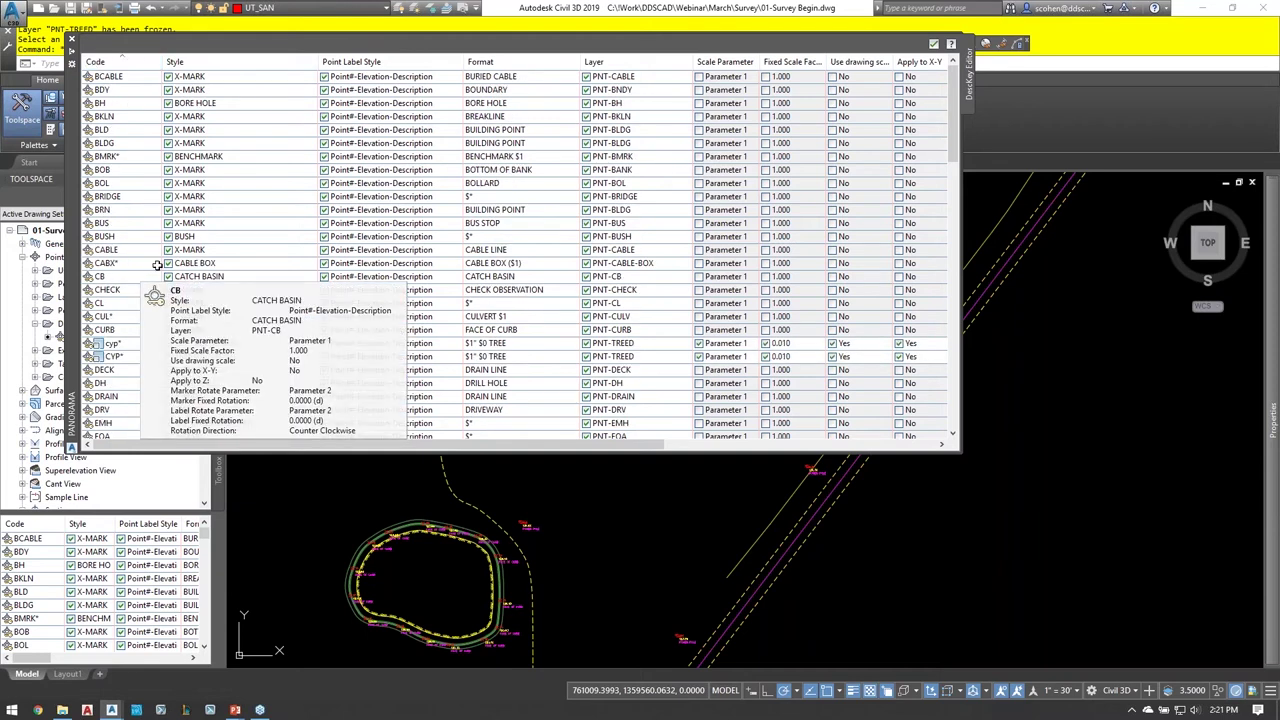
scroll(174, 243, "down", 1)
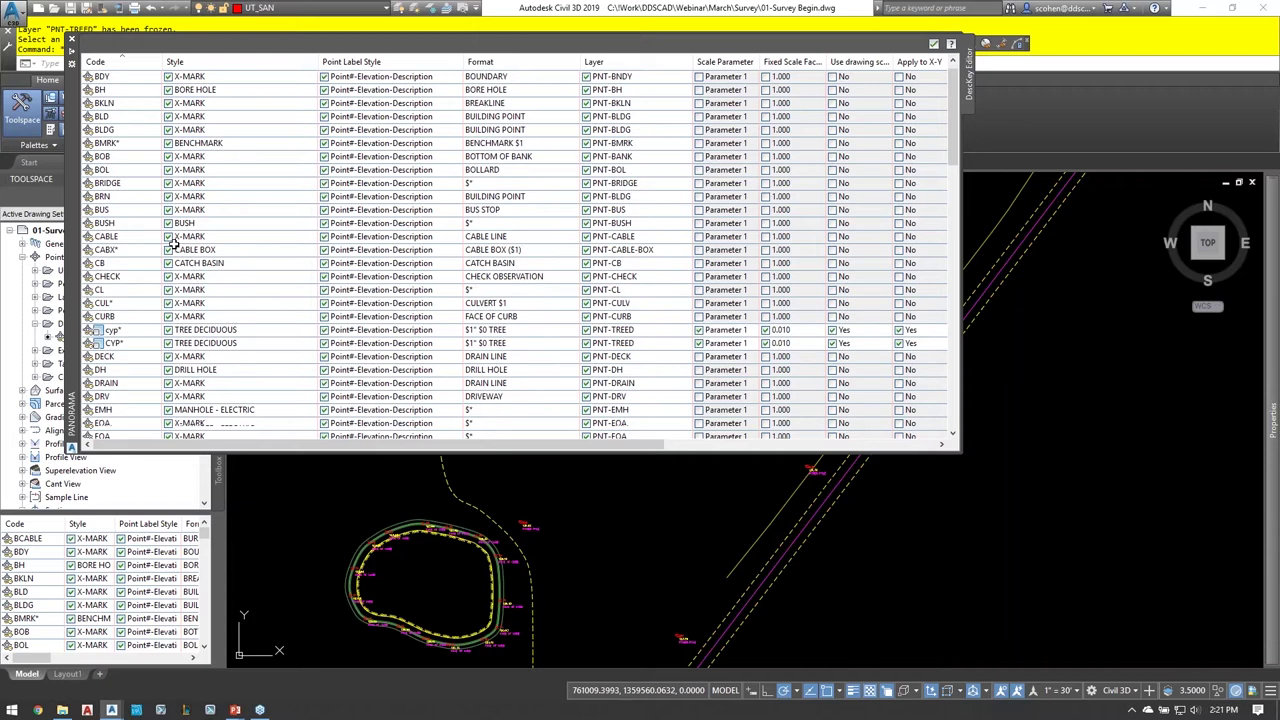
scroll(172, 243, "down", 2)
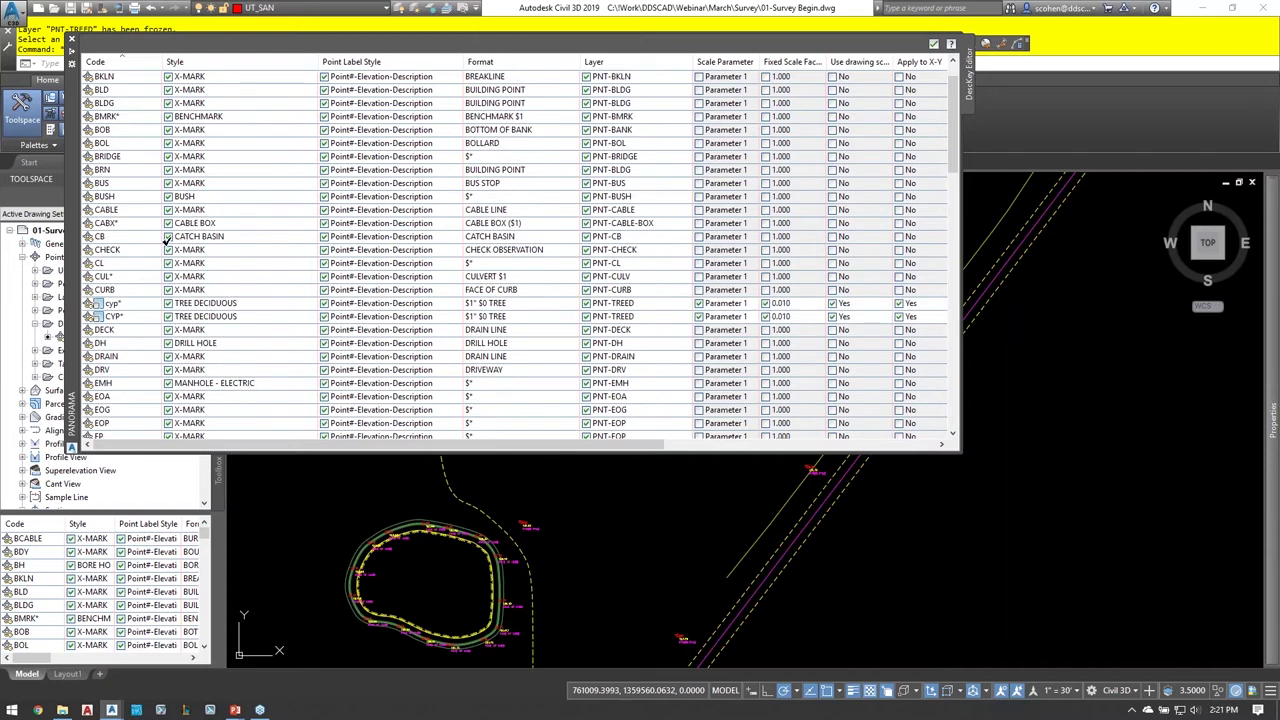
- Inspect the cyp* tree description code and leave it unchanged
scroll(167, 242, "down", 5)
left_click(140, 236)
left_click(140, 236)
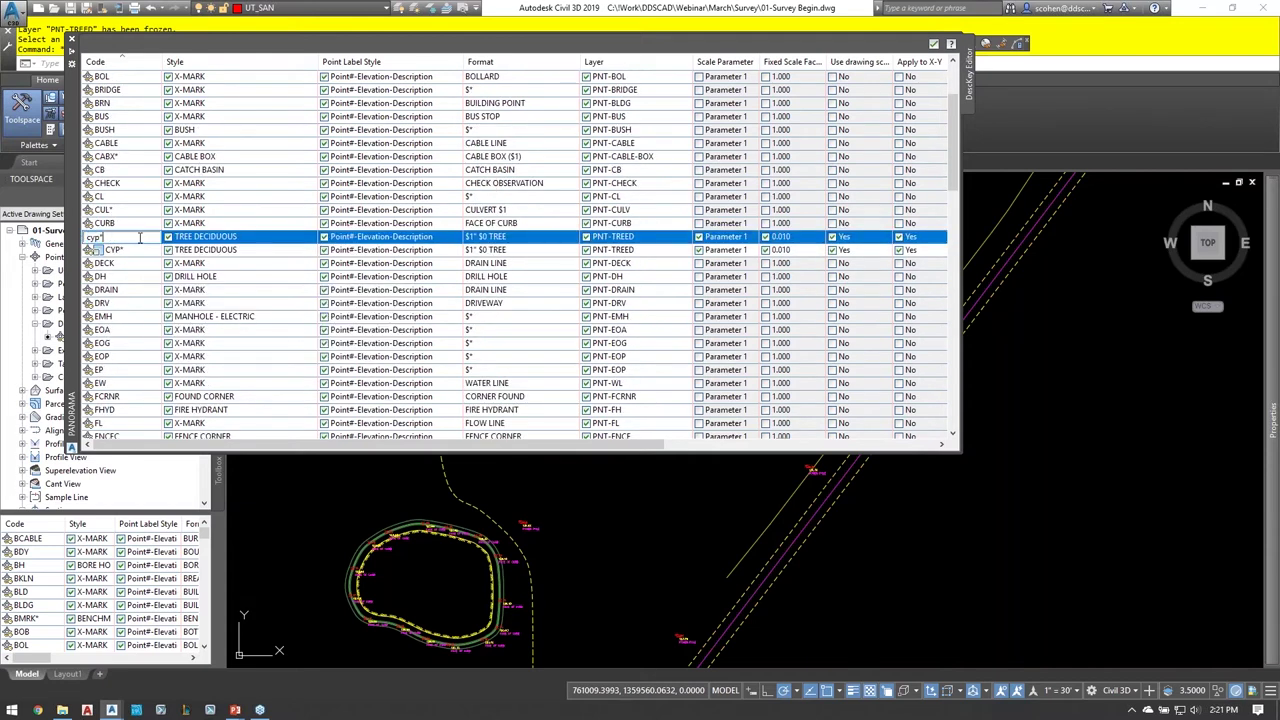
left_click(122, 264)
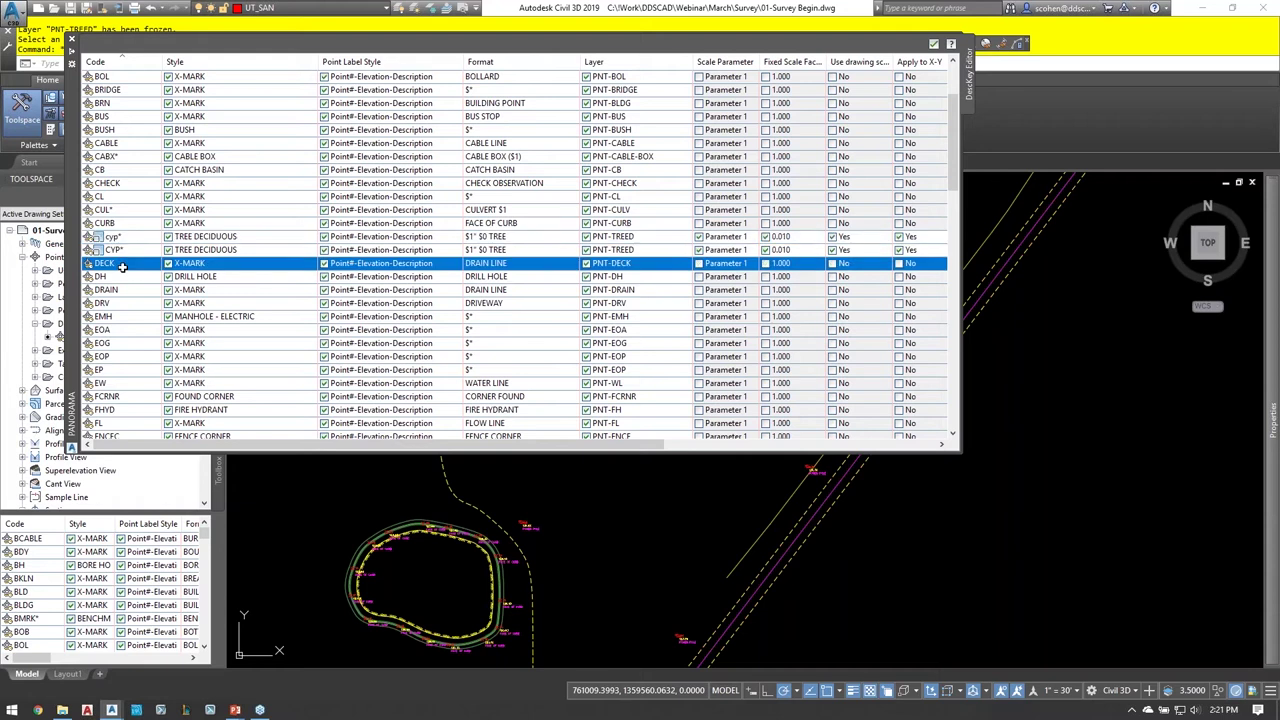
- Scroll to the TREEC and UP keys, cancel the UP* code edit, and let Panorama auto-hide
scroll(122, 266, "down", 1)
scroll(122, 266, "down", 13)
scroll(128, 268, "down", 20)
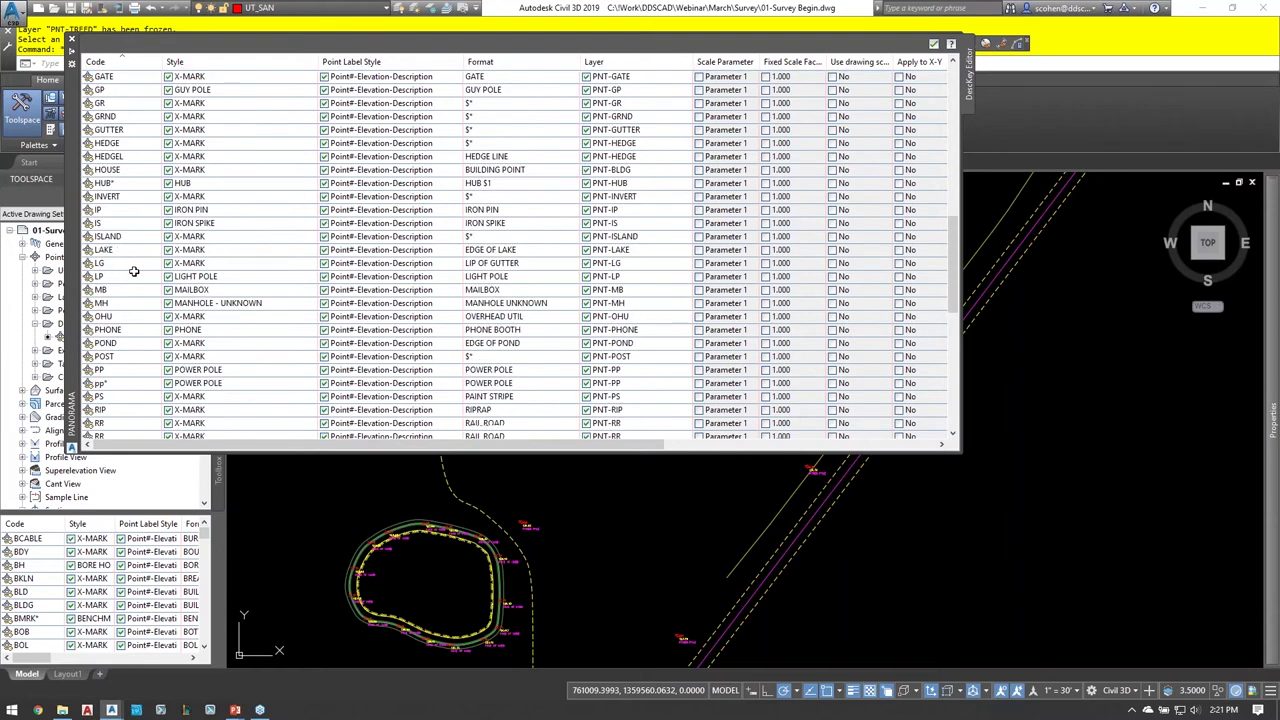
scroll(130, 274, "down", 20)
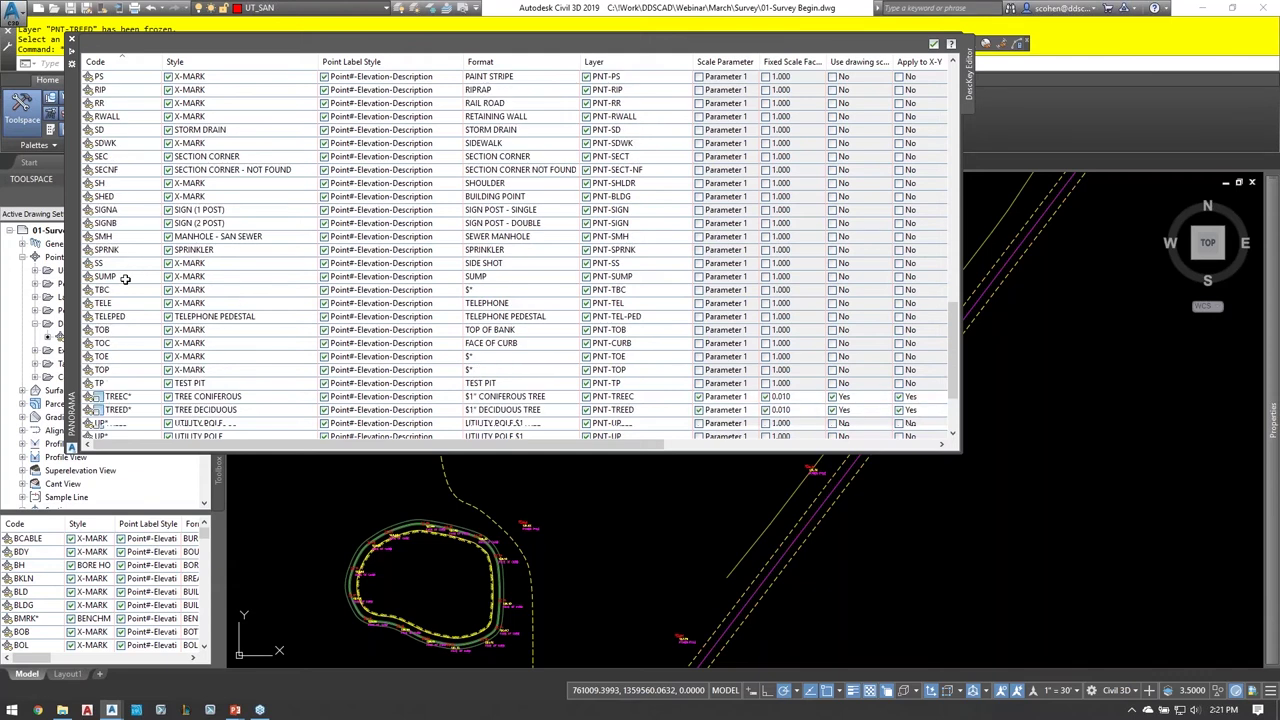
scroll(125, 279, "down", 4)
left_click(138, 342)
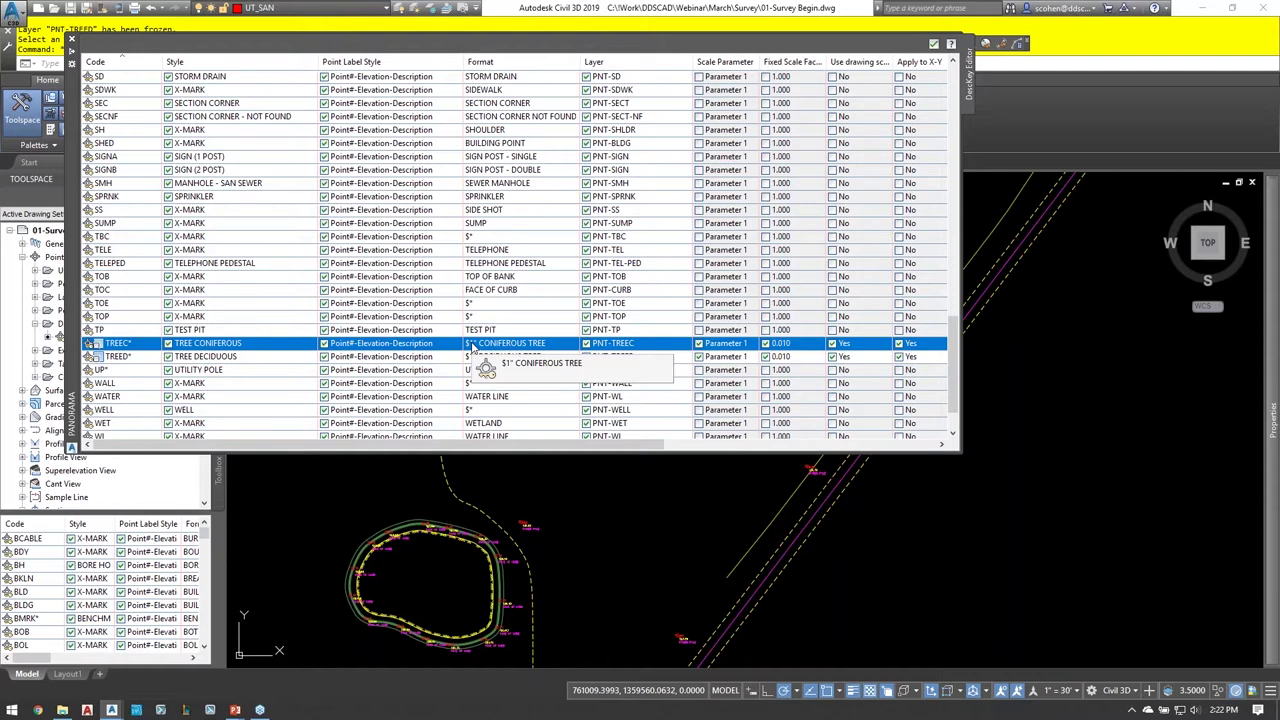
left_click(104, 369)
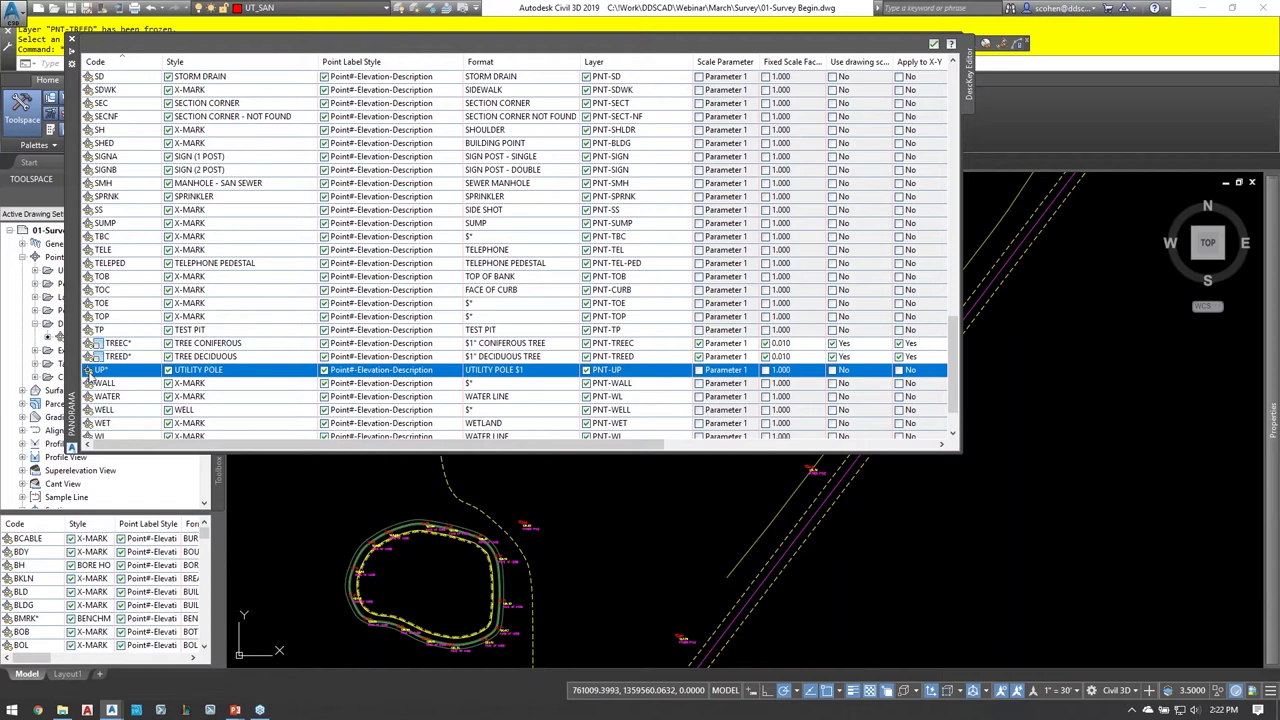
left_click(110, 369)
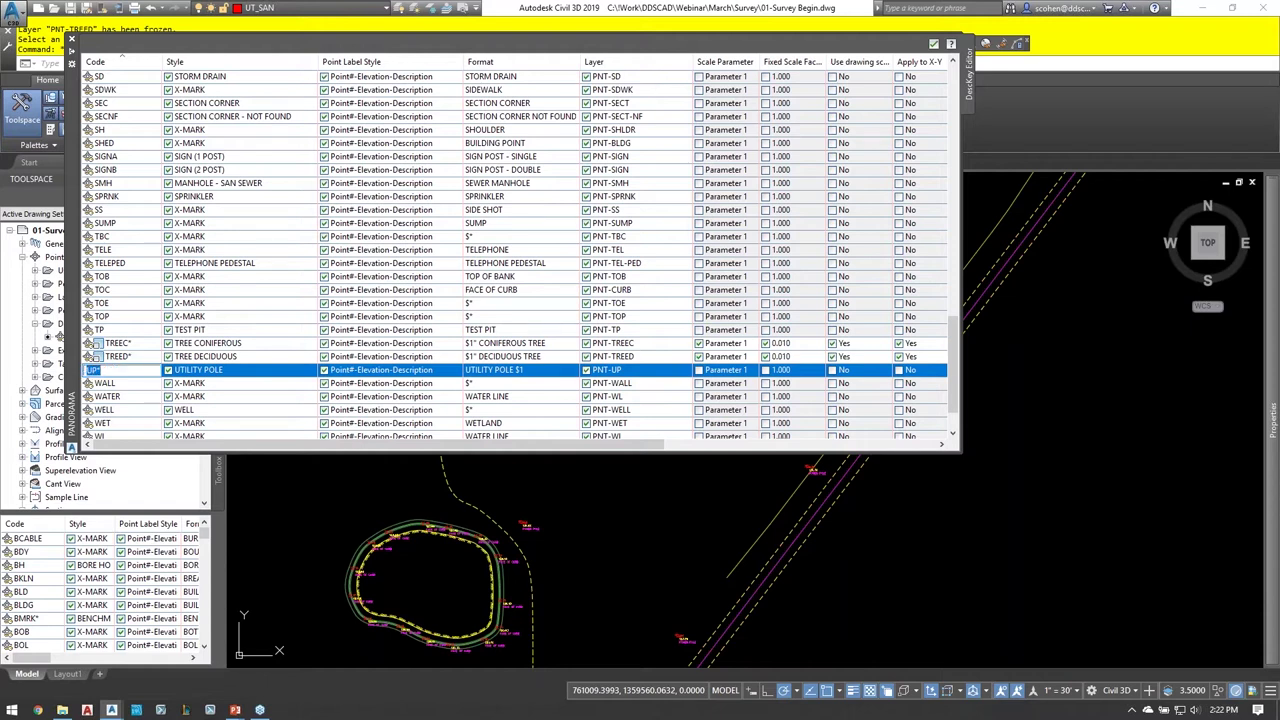
key("Escape")
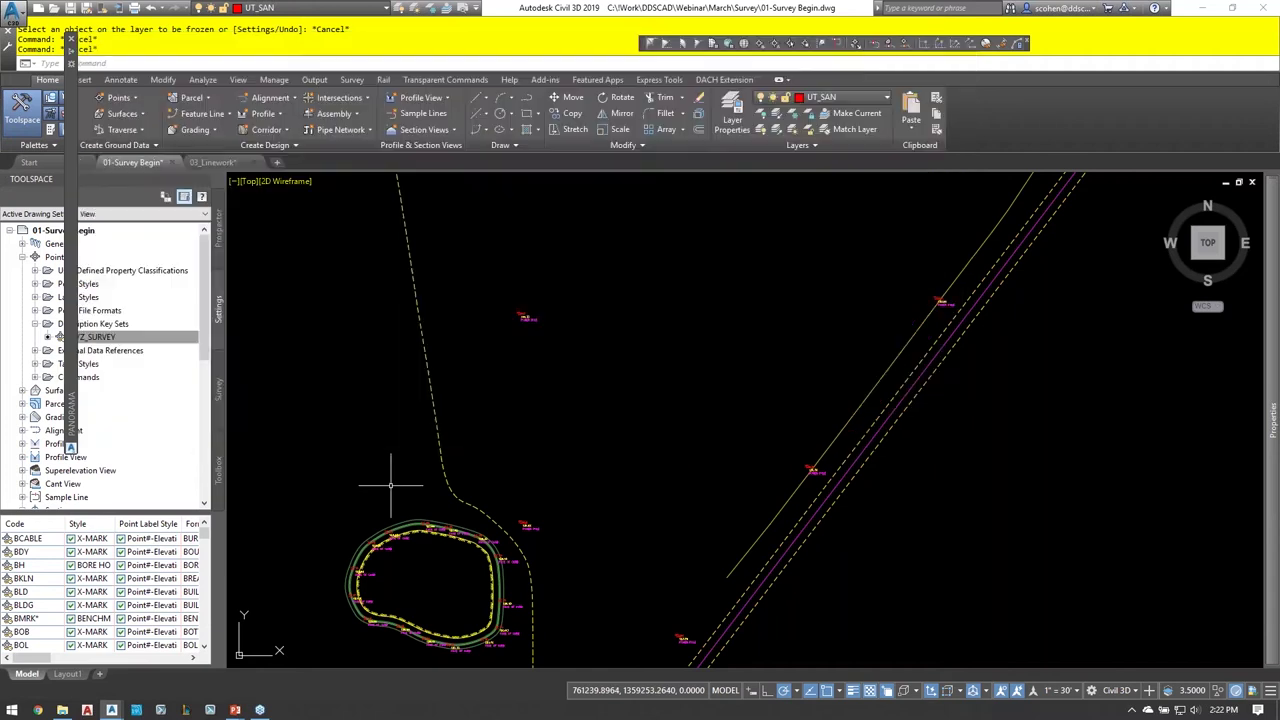
mouse_move(70, 410)
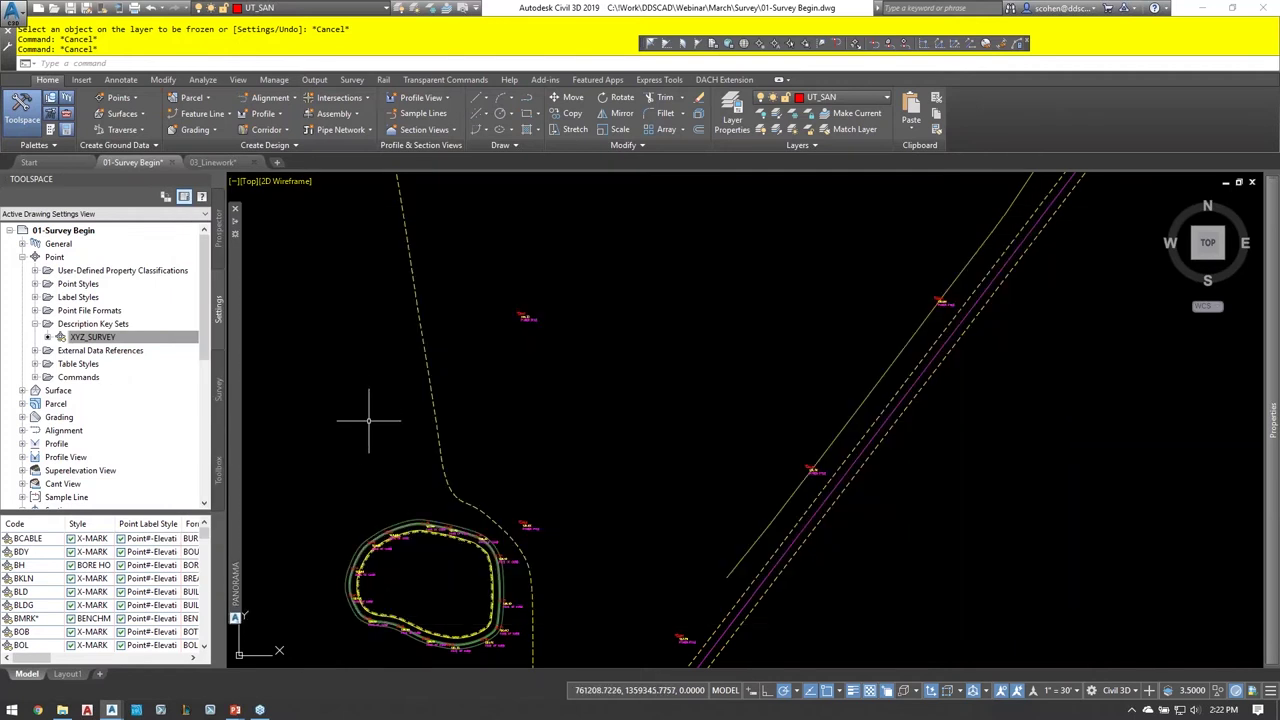
- Expand Survey > Networks > Network Styles in the Settings tree to show Default
left_click(115, 337)
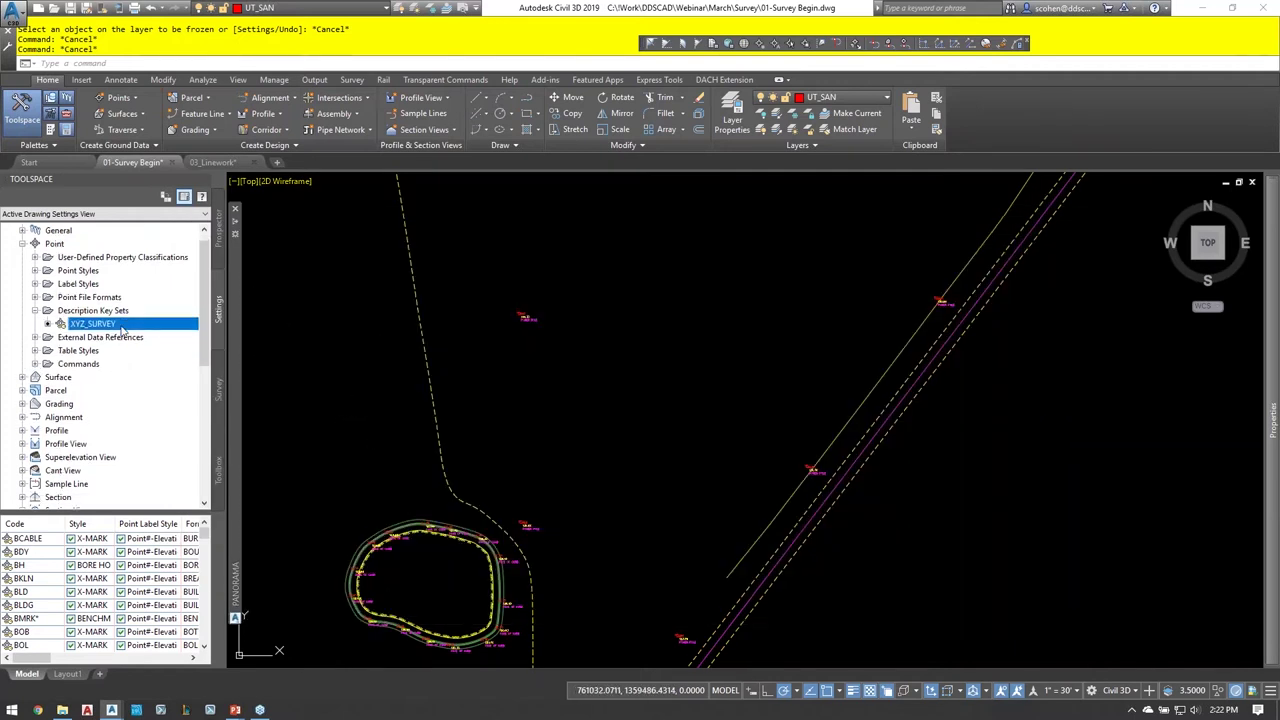
scroll(122, 330, "down", 6)
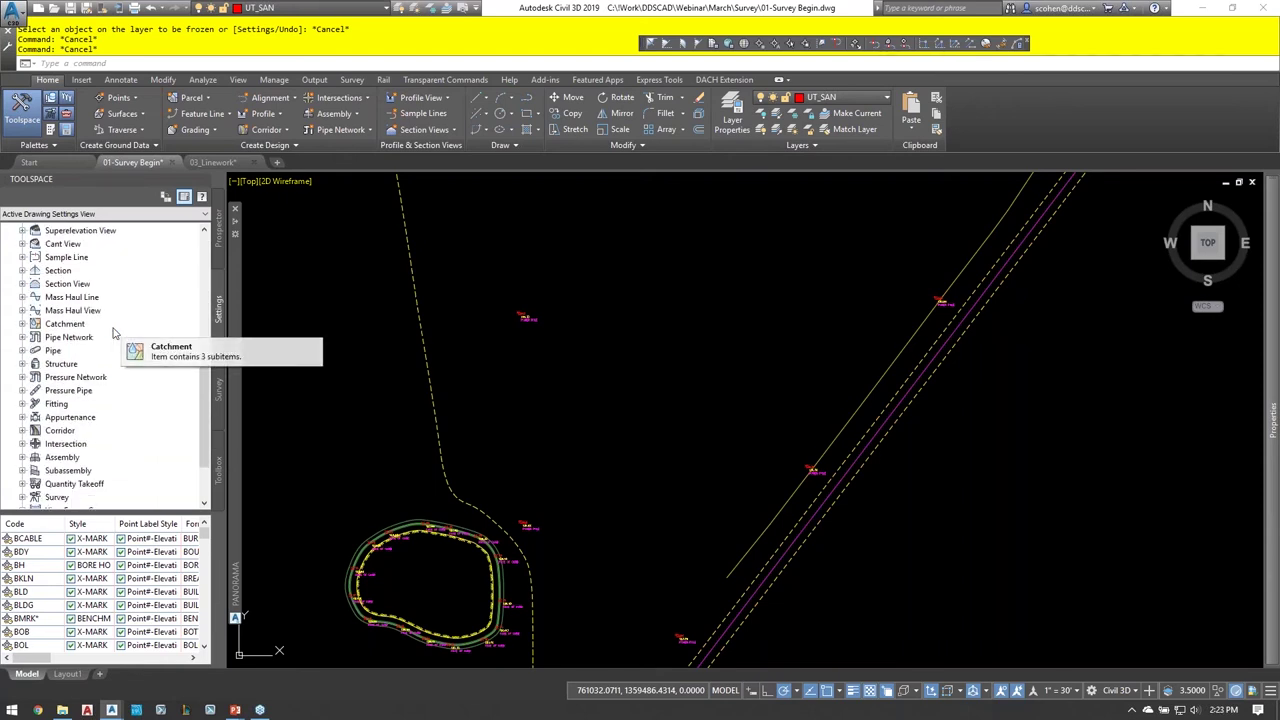
scroll(113, 333, "down", 1)
scroll(118, 345, "down", 1)
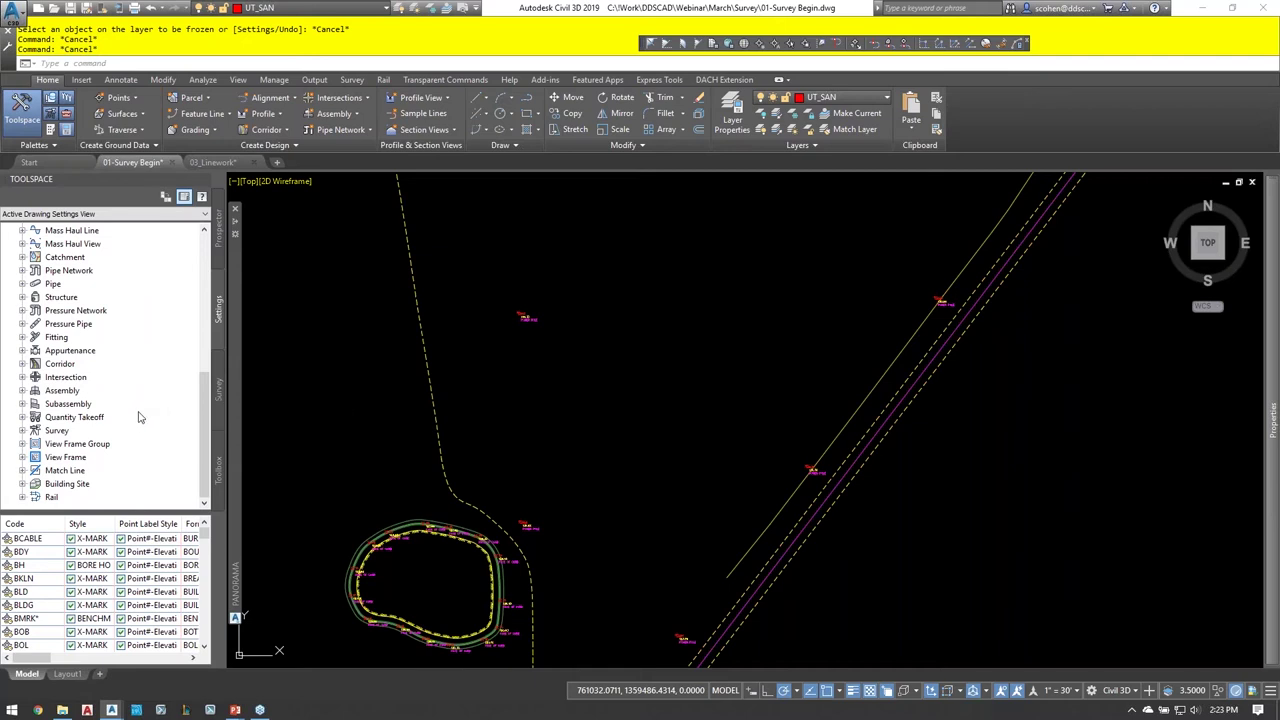
left_click(22, 430)
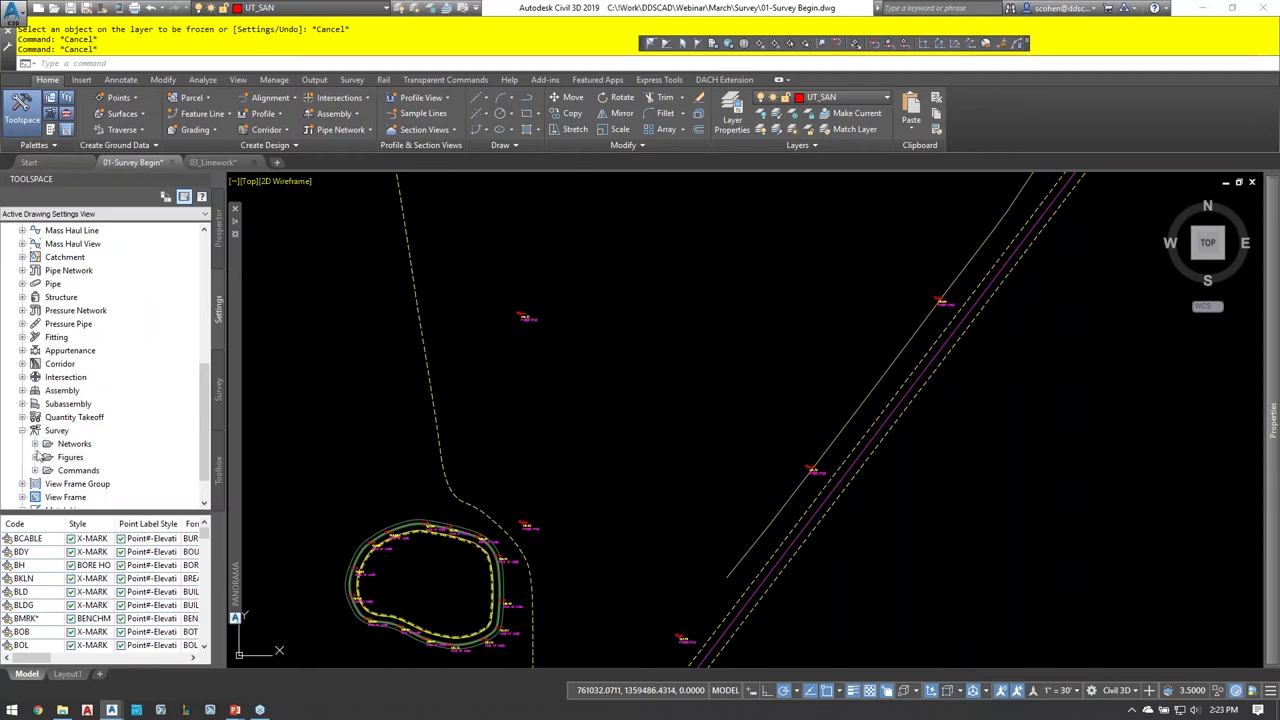
left_click(35, 444)
left_click(48, 457)
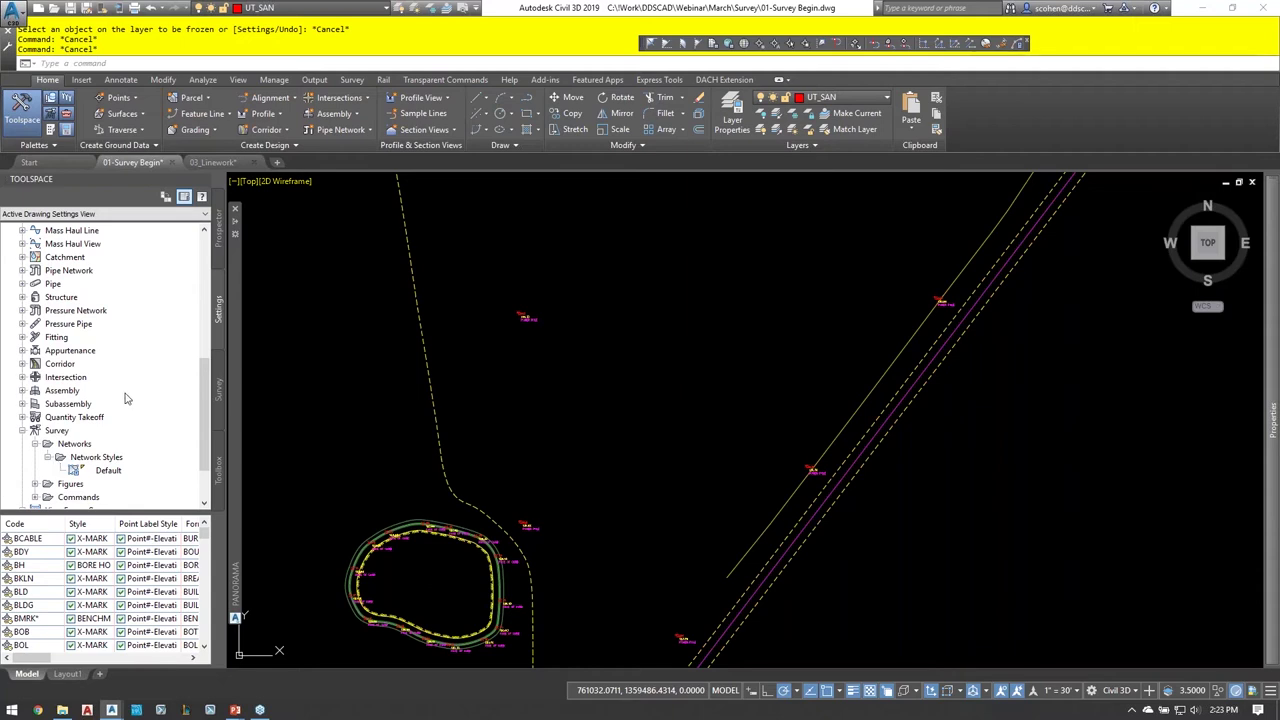
- Expand Survey > Figures > Figure Styles to list BC, BCABLE, CL and EP
left_click(35, 484)
left_click(47, 484)
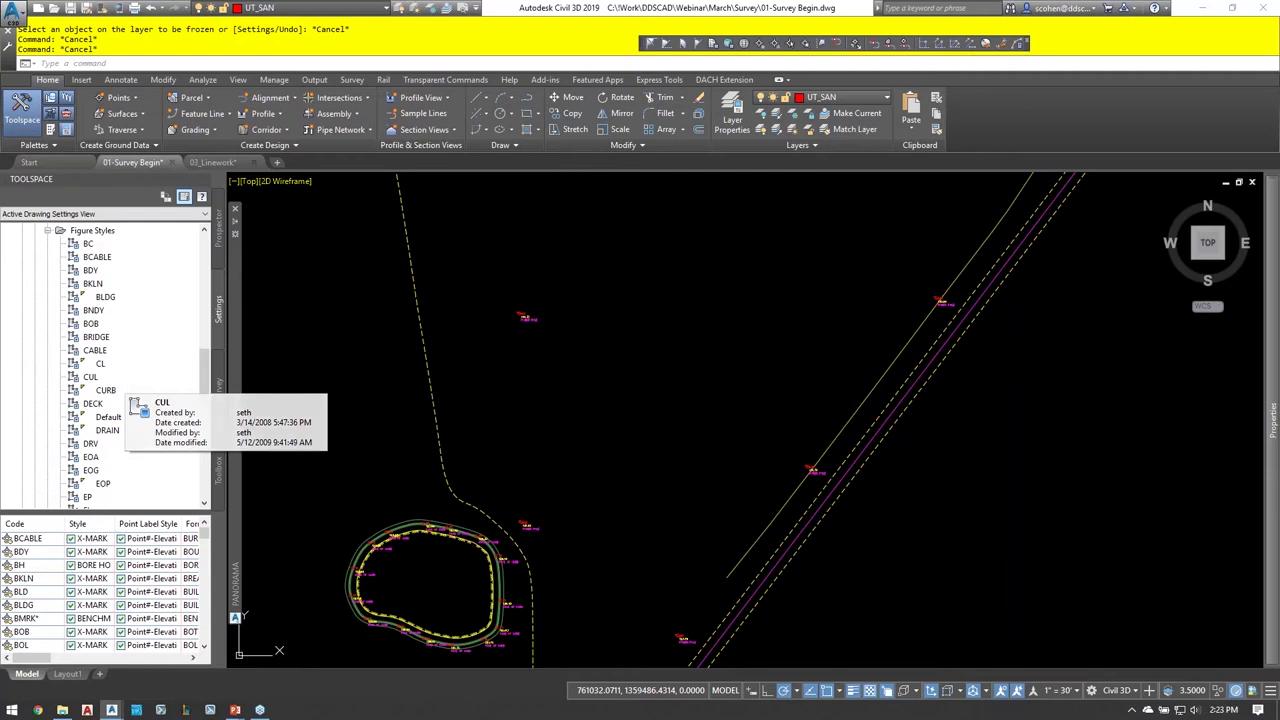
scroll(770, 513, "up", 4)
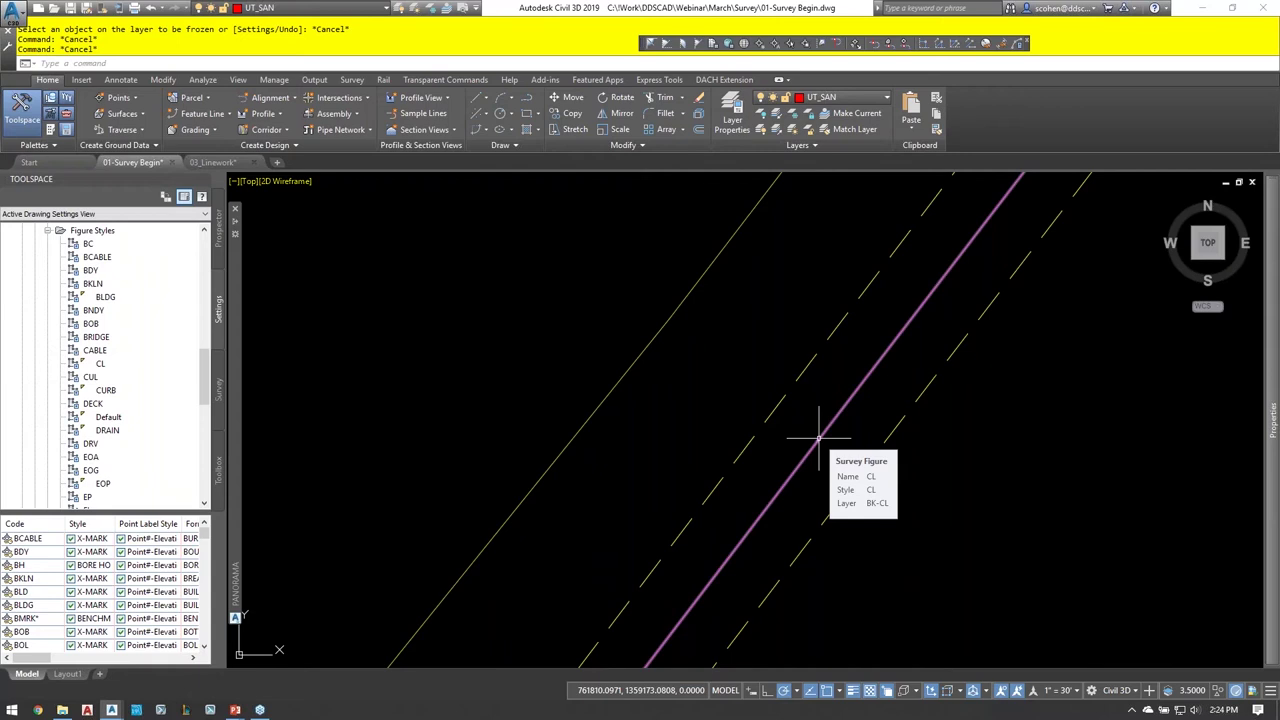
- Review the BC and CL figure style settings and close them without changes
double_click(89, 244)
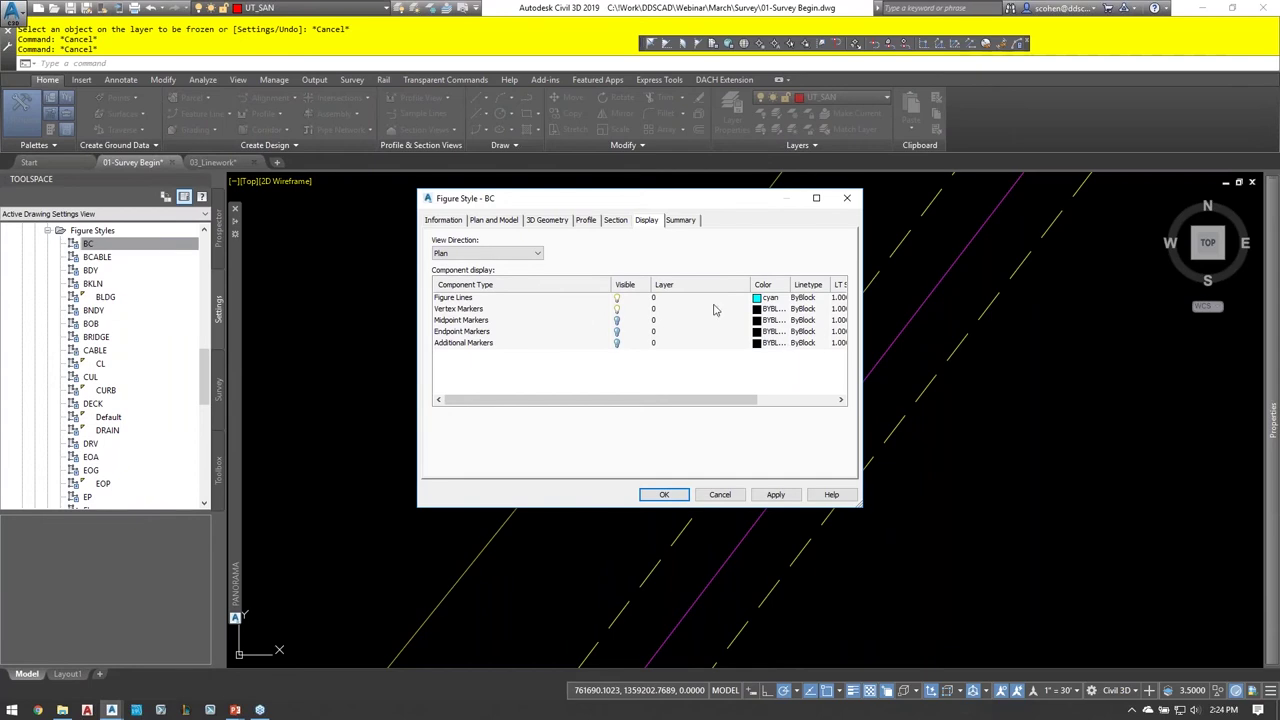
key("Escape")
left_click(110, 366)
double_click(110, 366)
left_click_drag(574, 376, 415, 283)
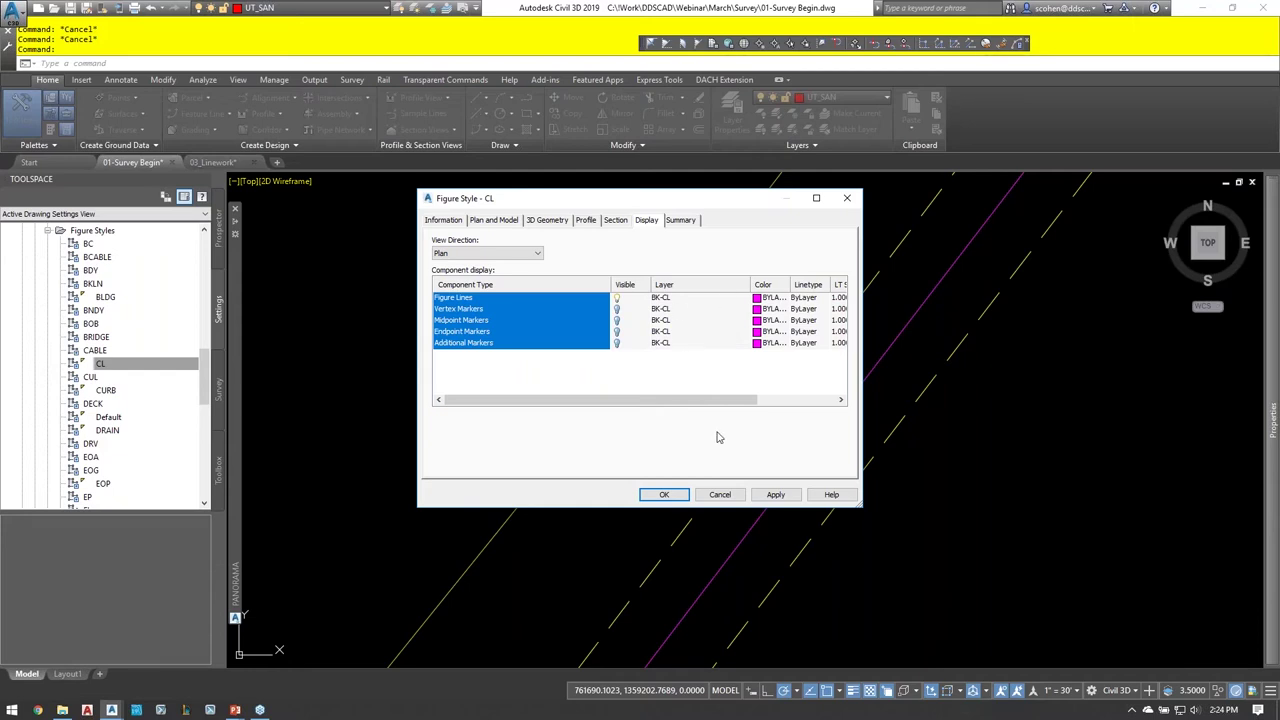
key("Return")
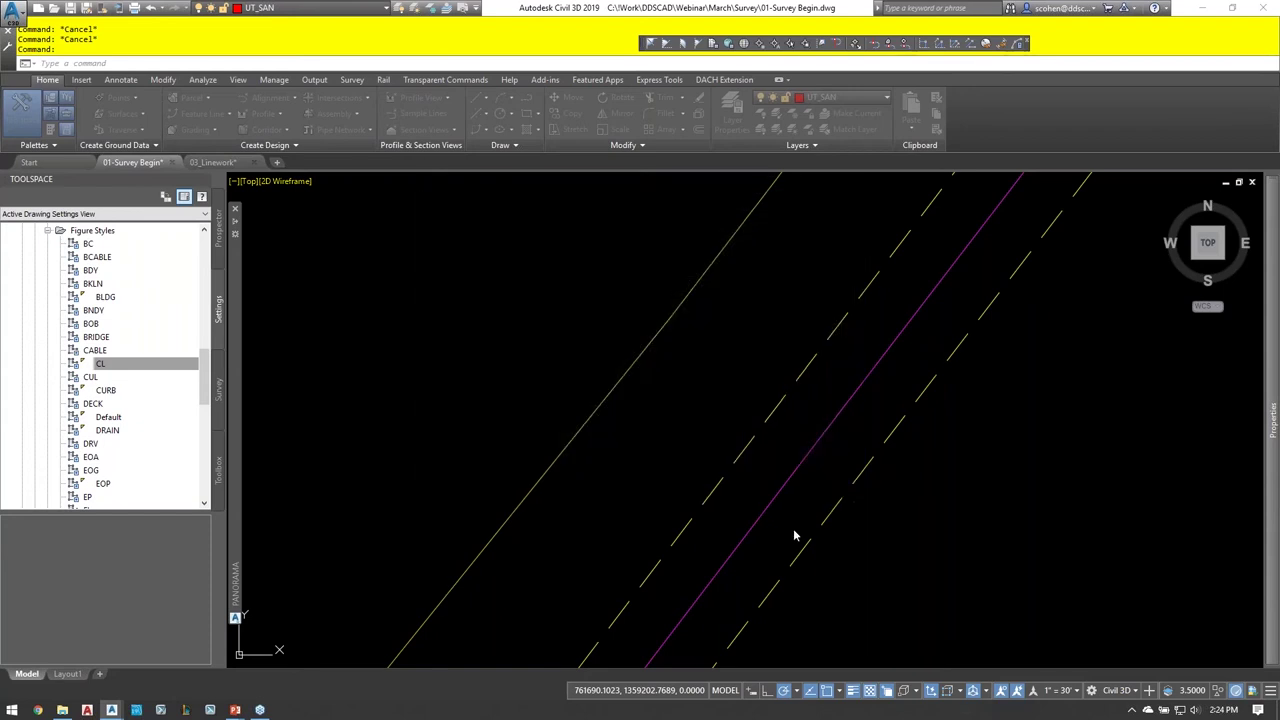
left_click(100, 363)
- Scroll through the Figure Styles list to review the remaining styles
scroll(100, 268, "down", 5)
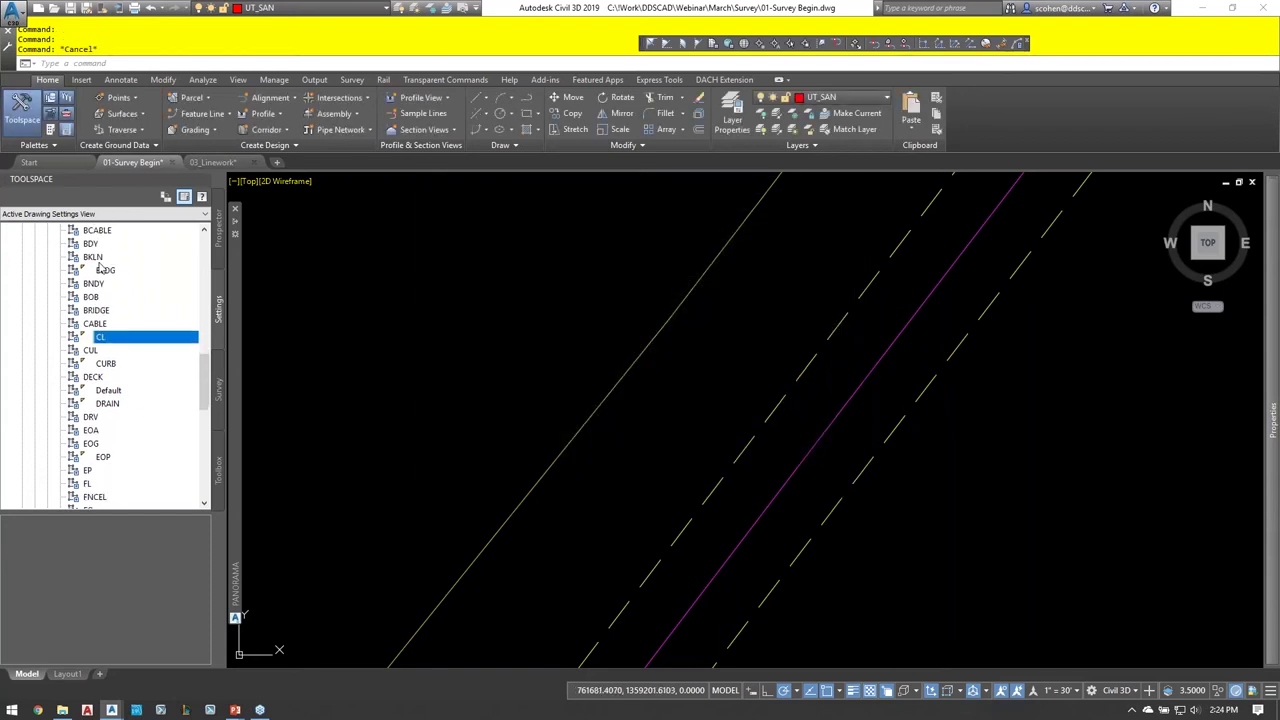
scroll(101, 268, "down", 3)
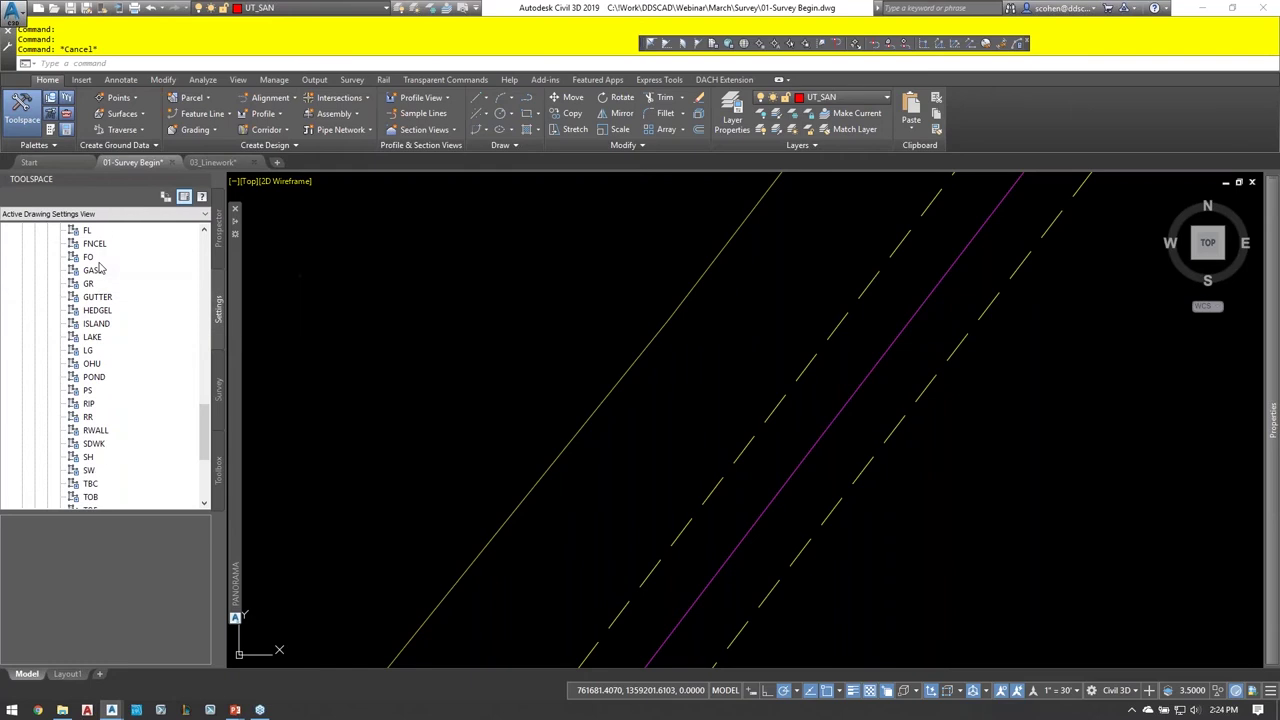
scroll(100, 268, "down", 5)
scroll(97, 285, "up", 5)
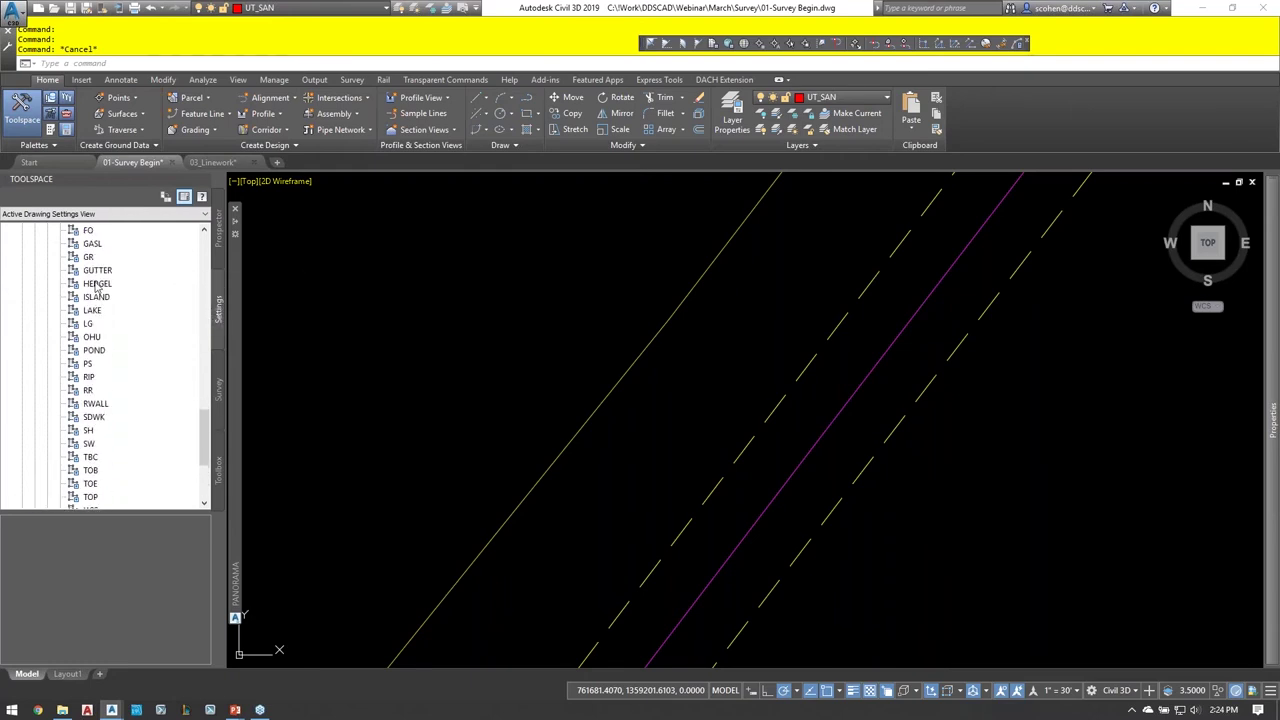
scroll(95, 287, "up", 7)
- Create a new survey figure style named 'FIGURE STYLE'
right_click(85, 257)
left_click(133, 263)
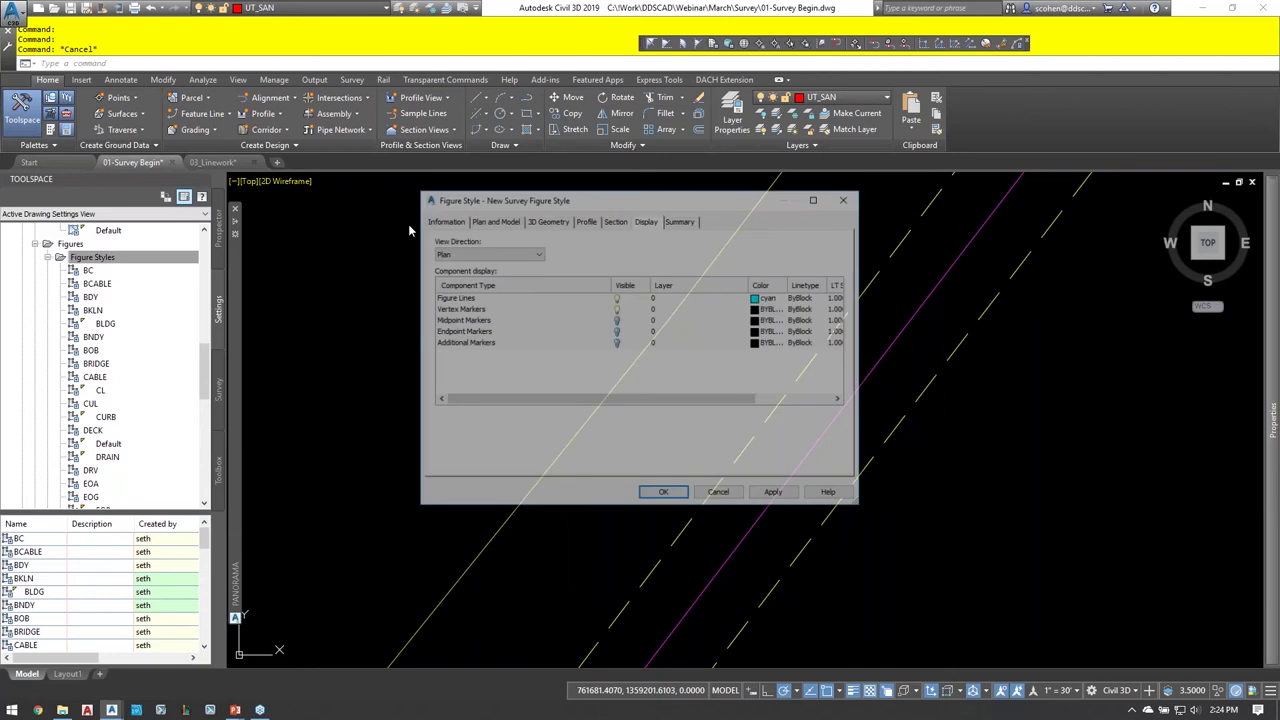
type("FIG")
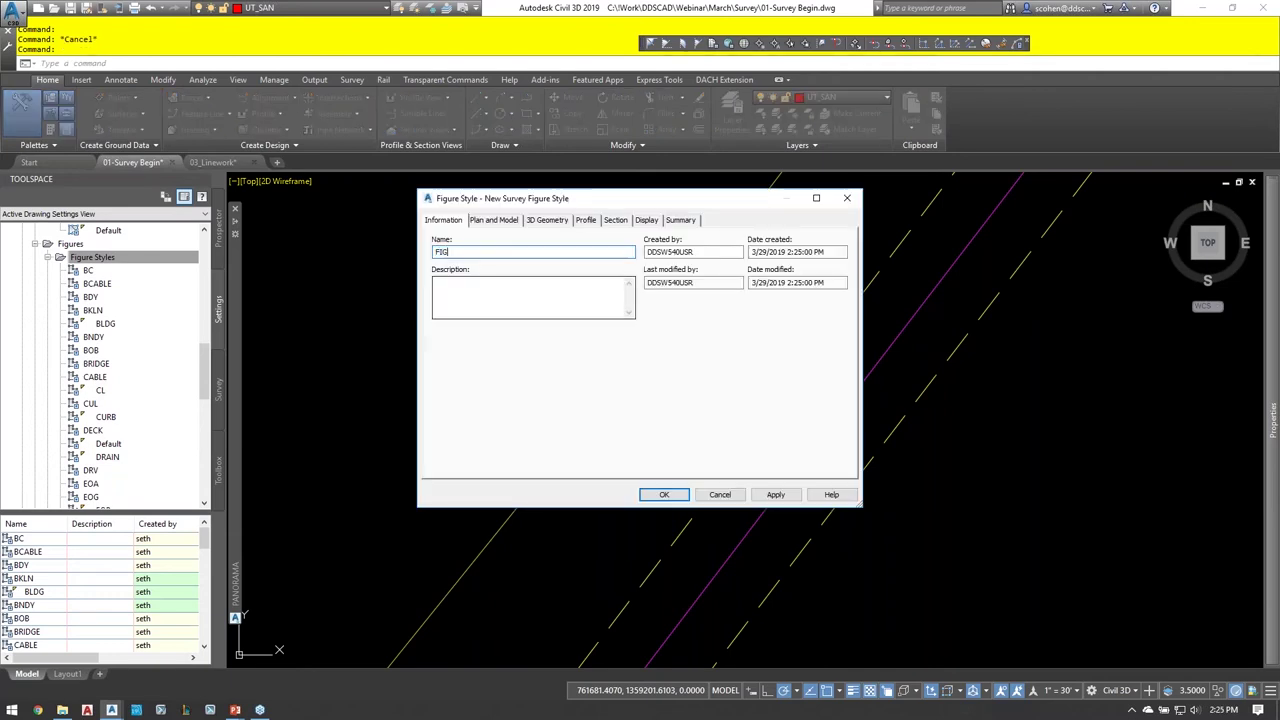
type("URE STYLE")
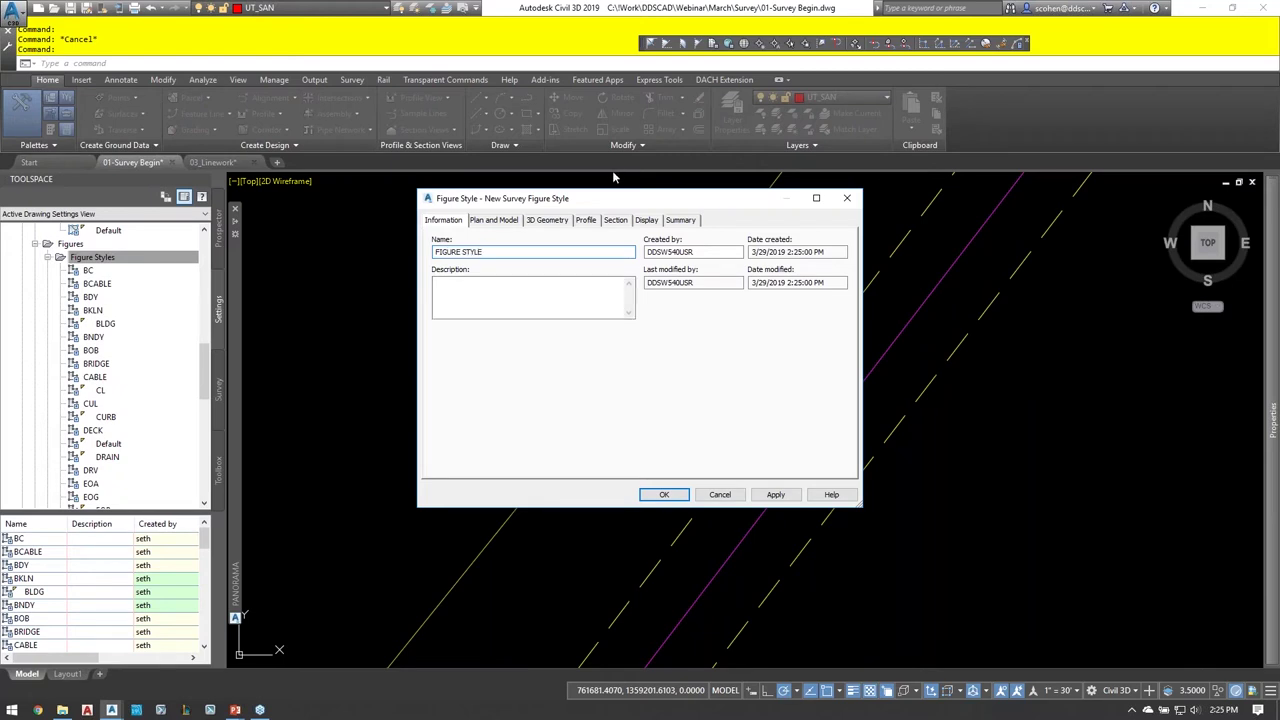
- Set all five plan display components to ByBlock colour and save the style
left_click(648, 221)
left_click_drag(534, 382, 458, 296)
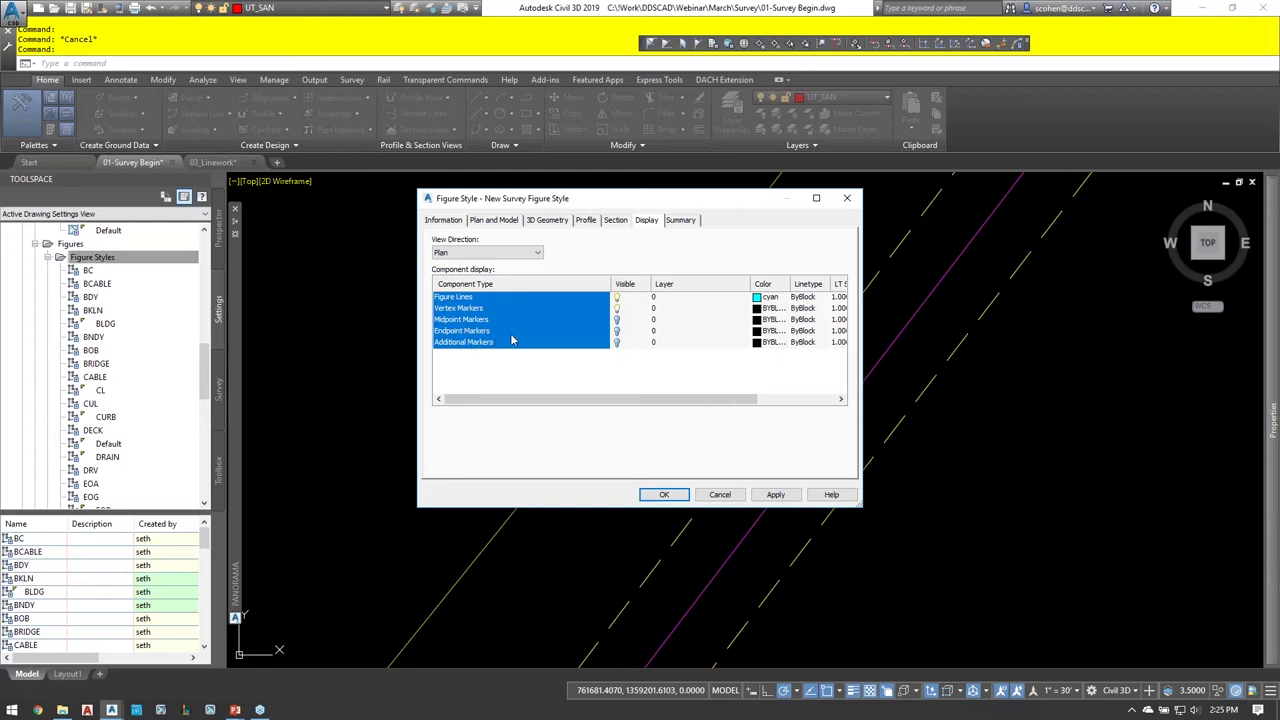
left_click(462, 297)
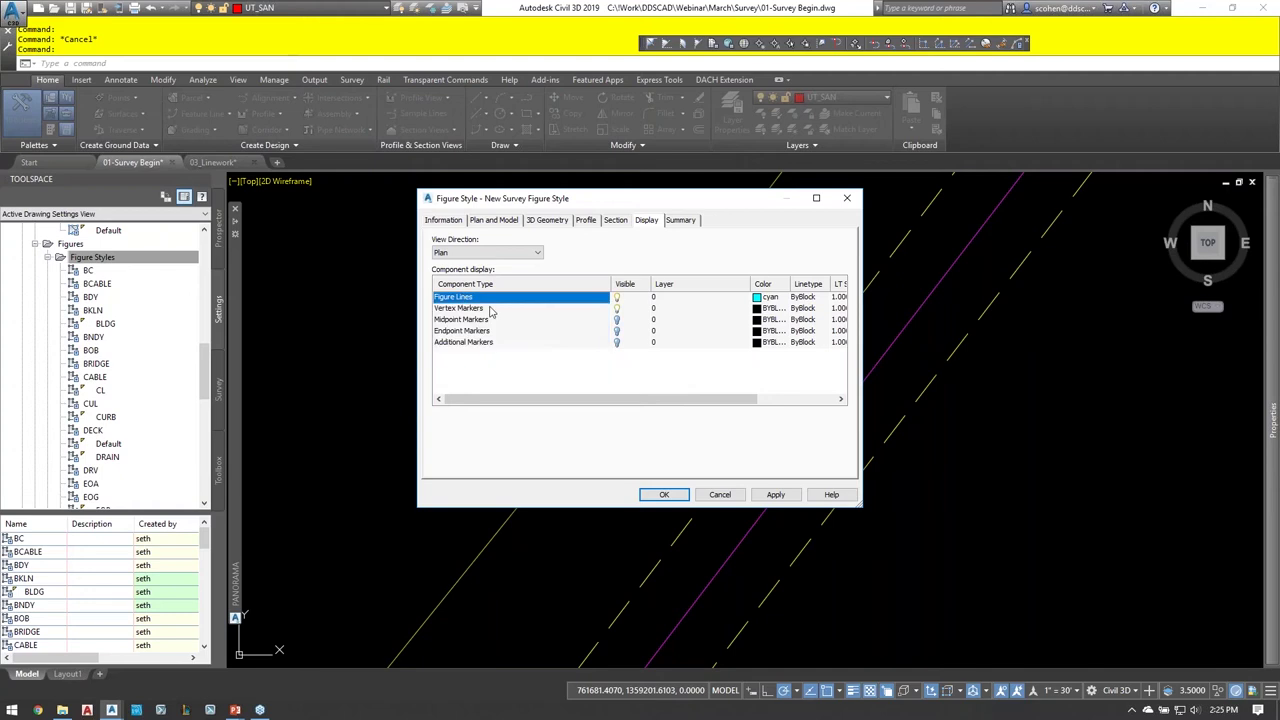
left_click(617, 309)
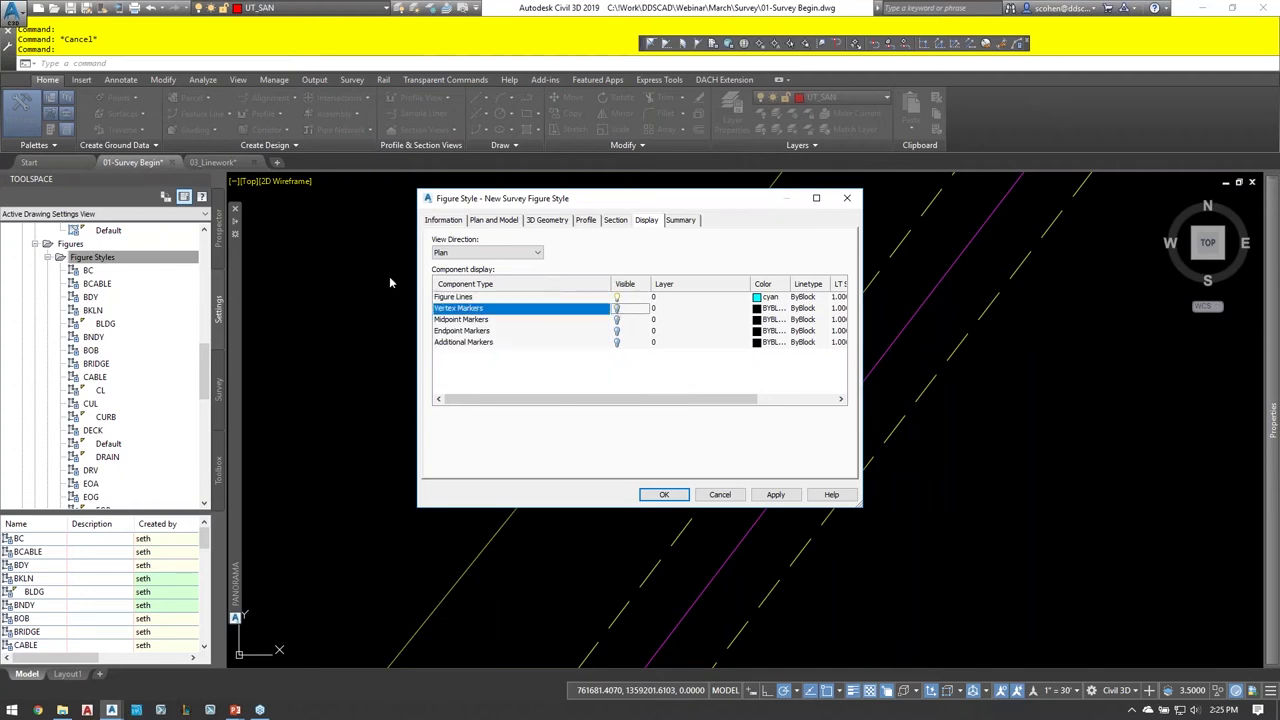
left_click_drag(576, 384, 434, 279)
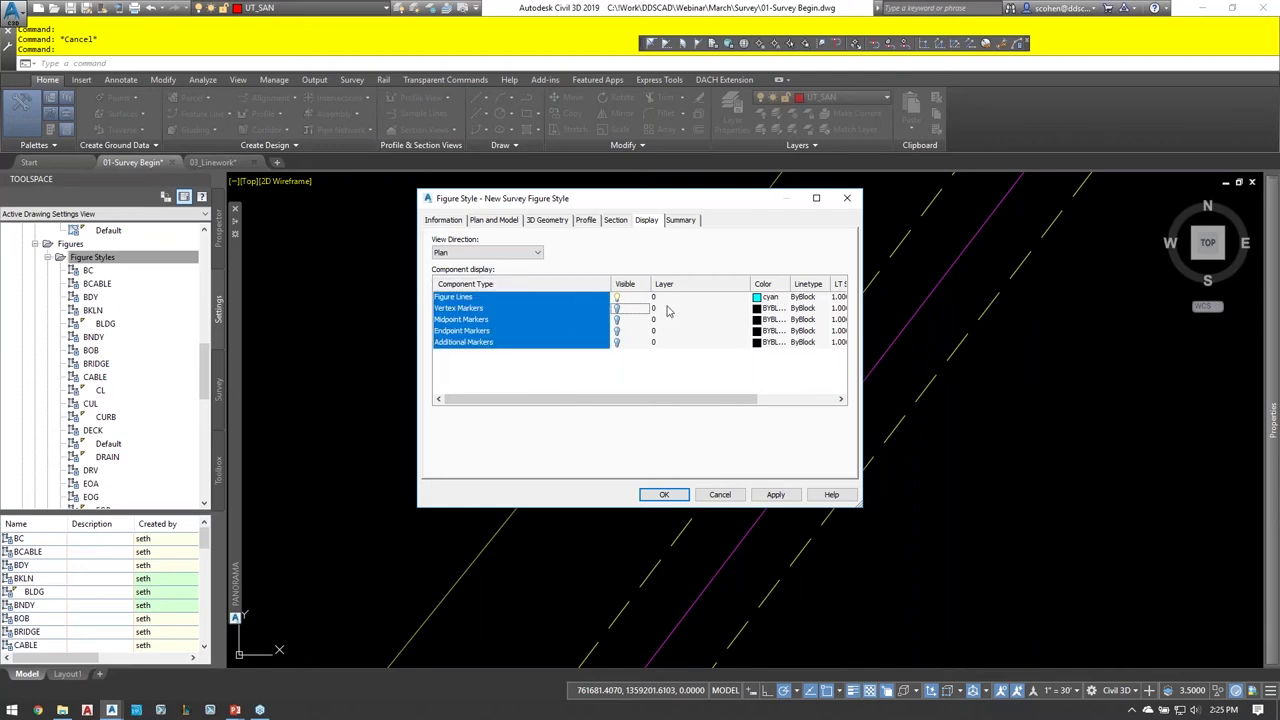
left_click(766, 326)
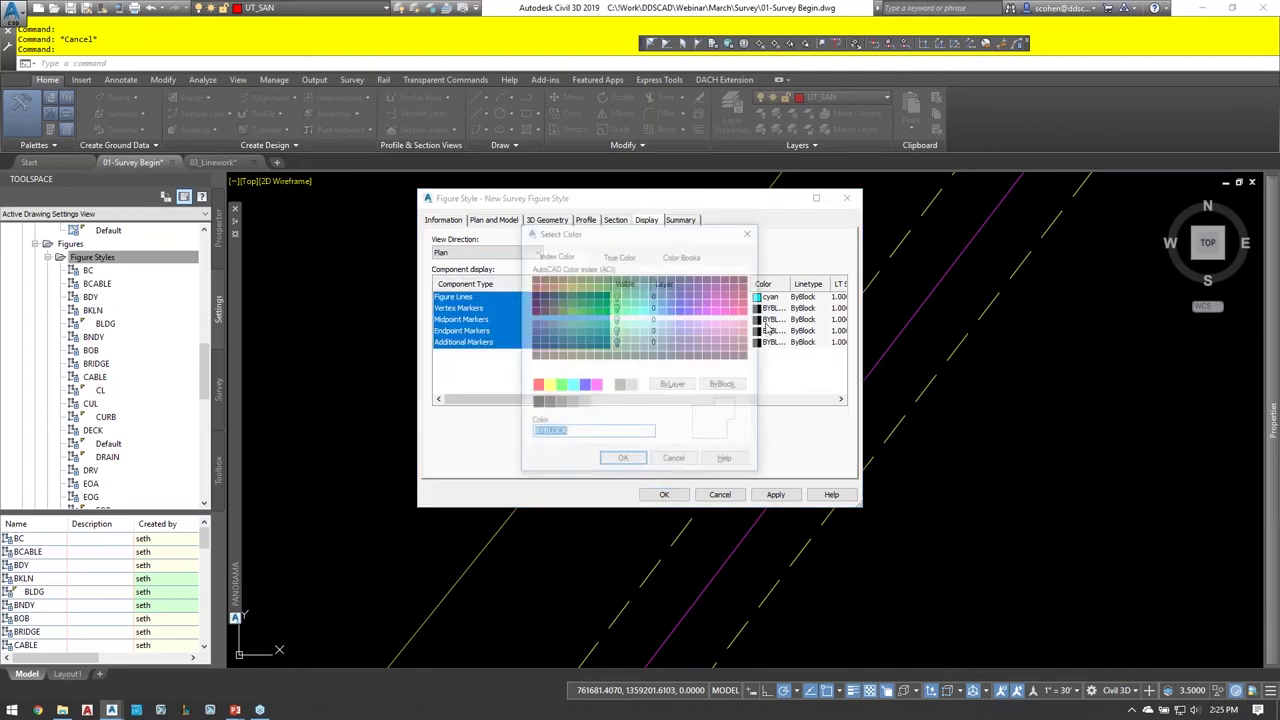
left_click(653, 433)
left_click(623, 461)
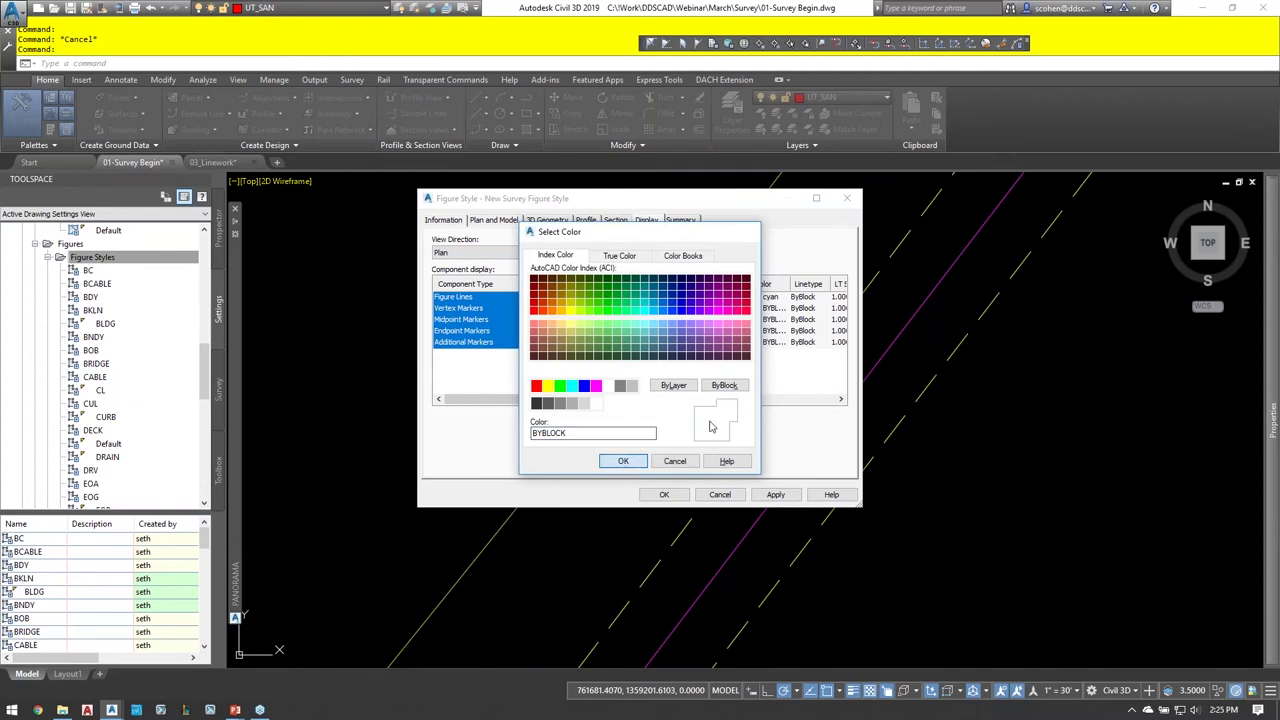
left_click_drag(714, 403, 678, 409)
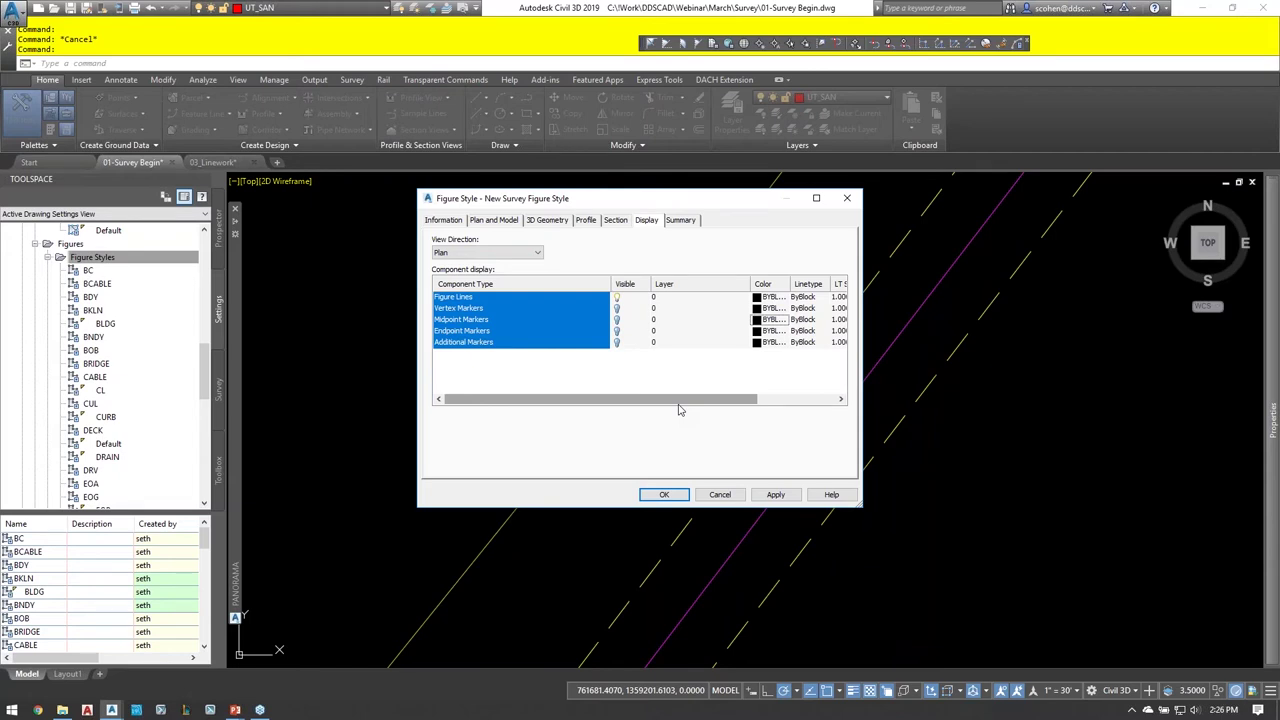
left_click(664, 494)
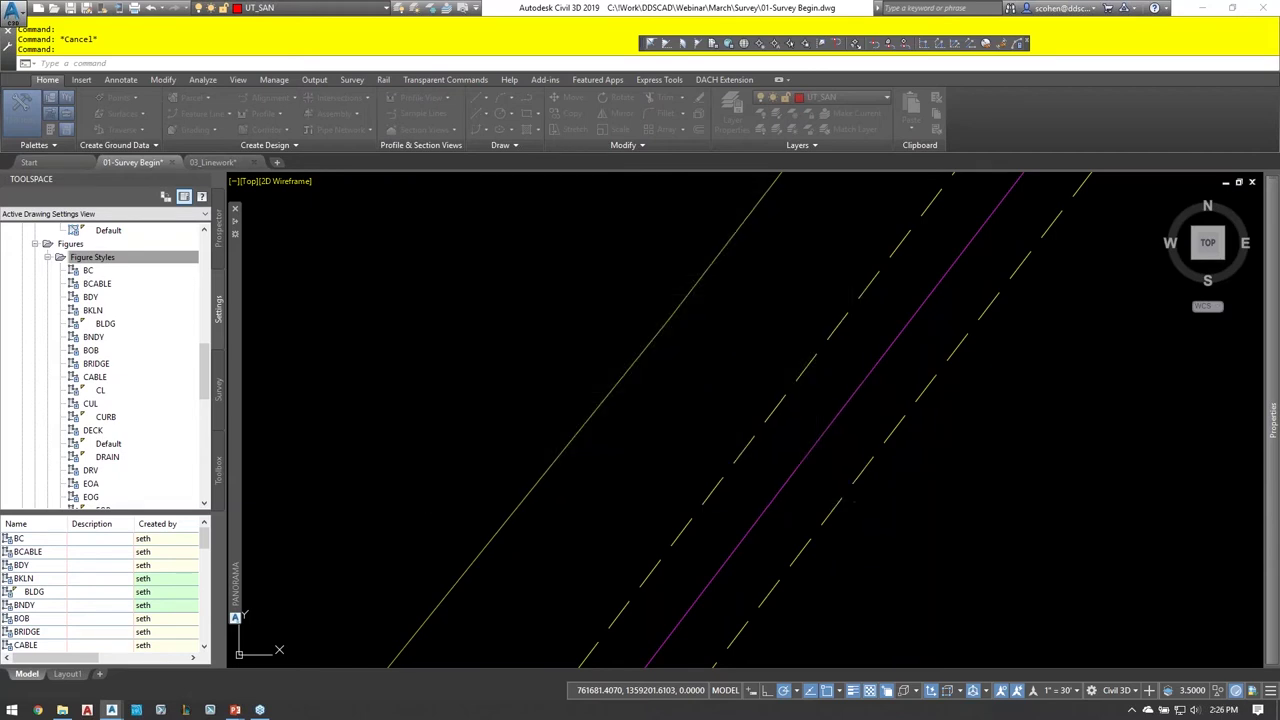
- Collapse Figure Styles and show the Survey tab's figure prefix databases, including Company-XYZ(FPD)
double_click(92, 257)
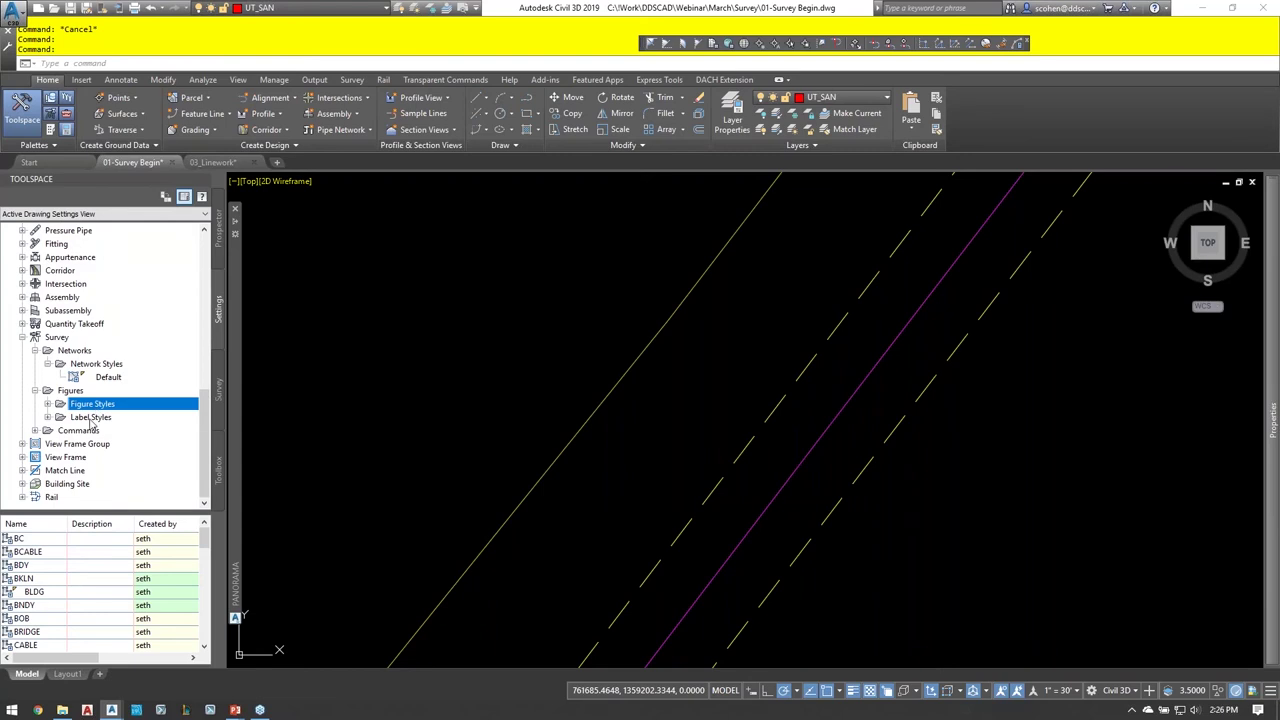
left_click(220, 396)
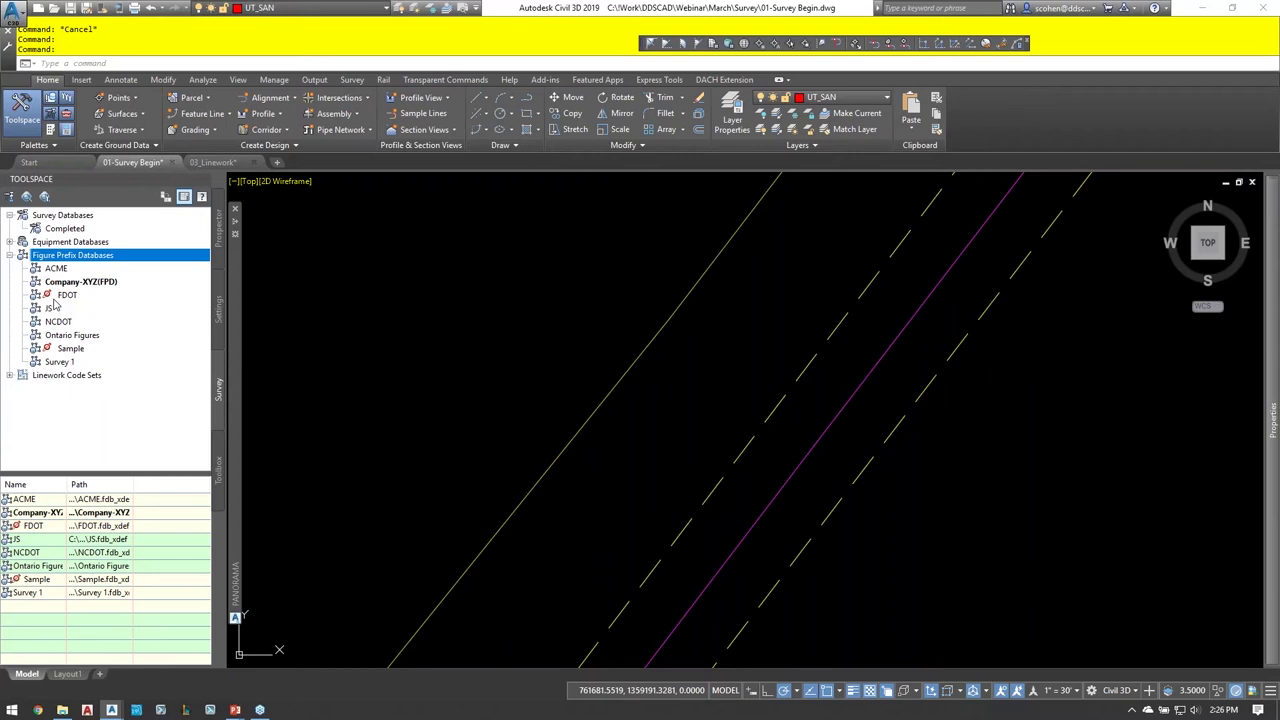
mouse_move(90, 289)
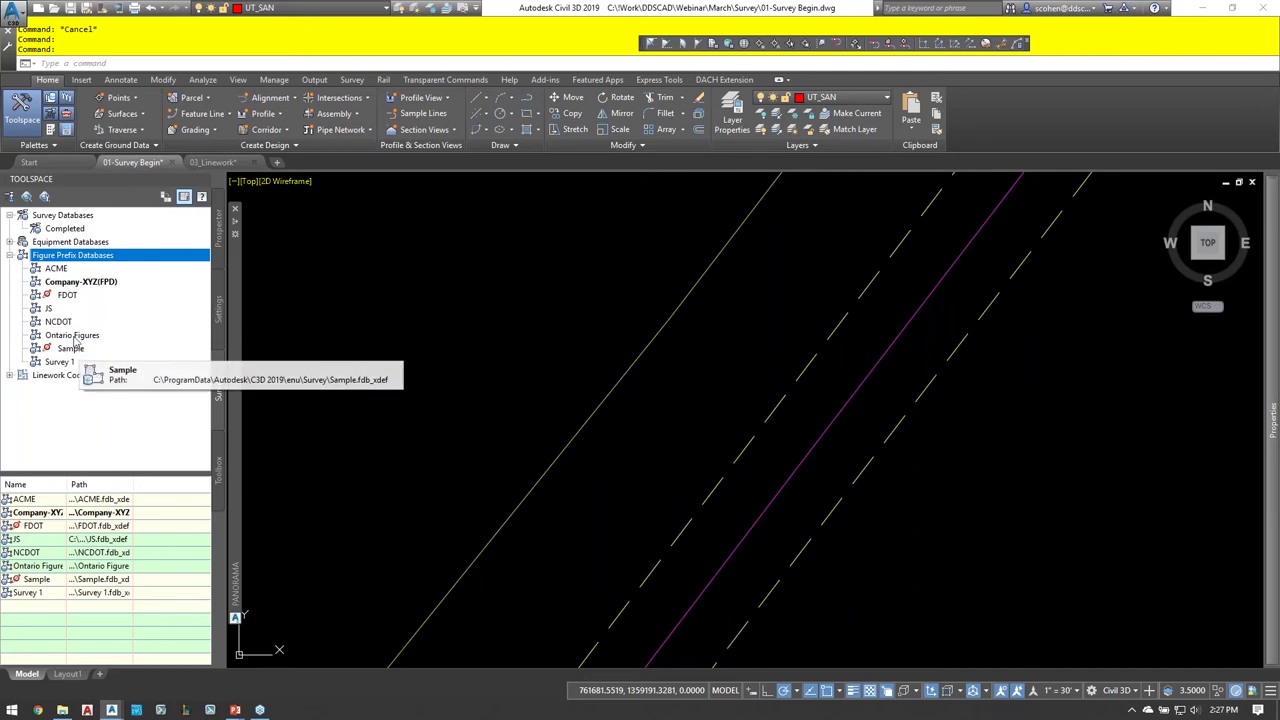
- Open the Company-XYZ(FPD) Figure Prefix Database Manager and select the BDY prefix
right_click(79, 285)
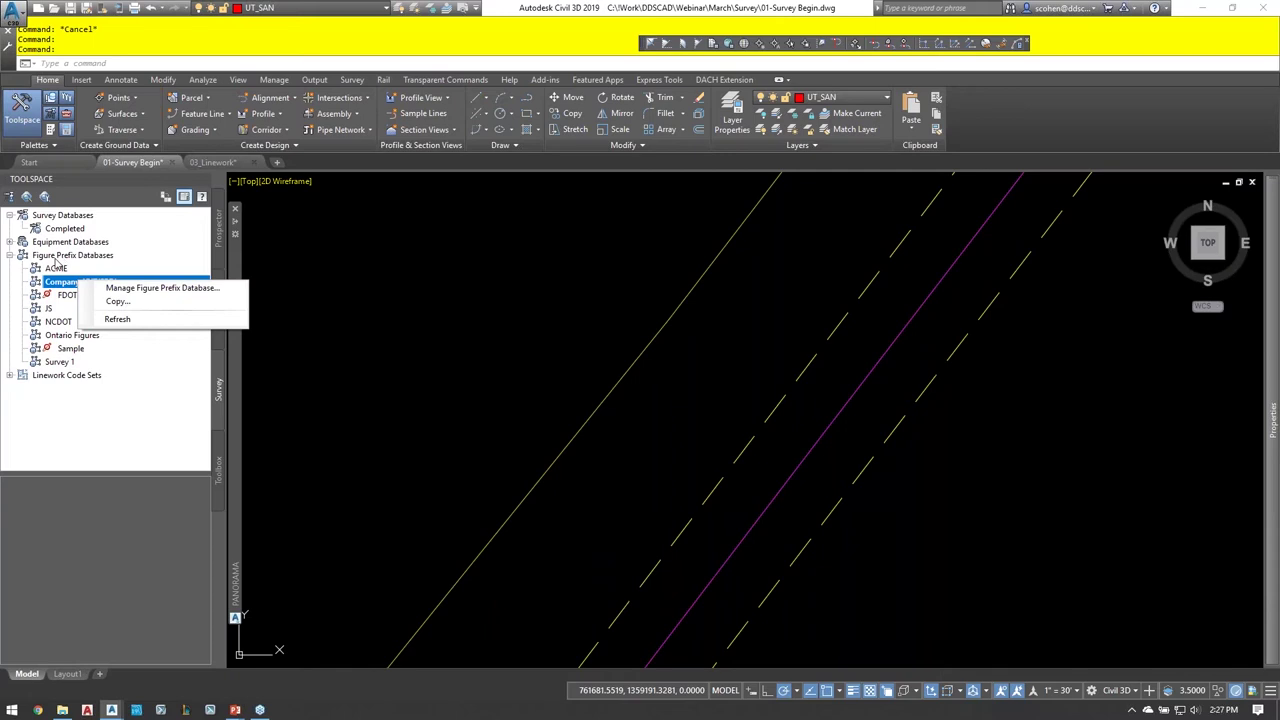
right_click(74, 258)
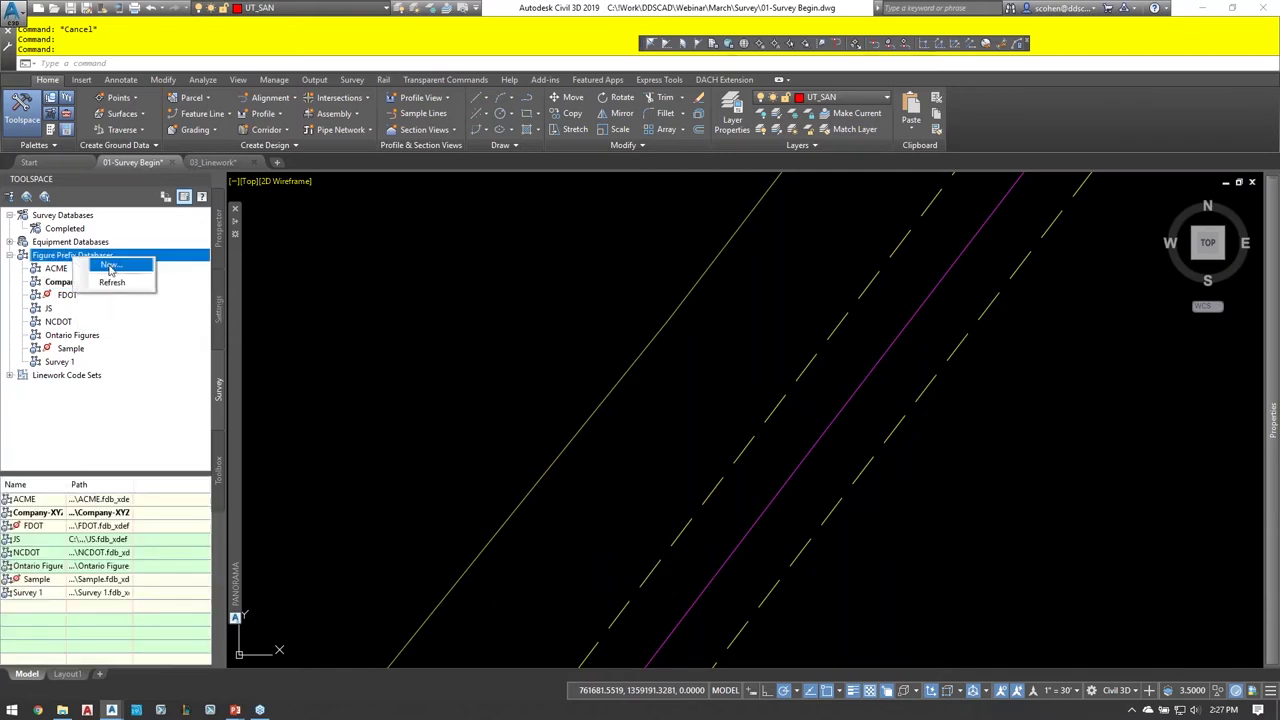
right_click(62, 284)
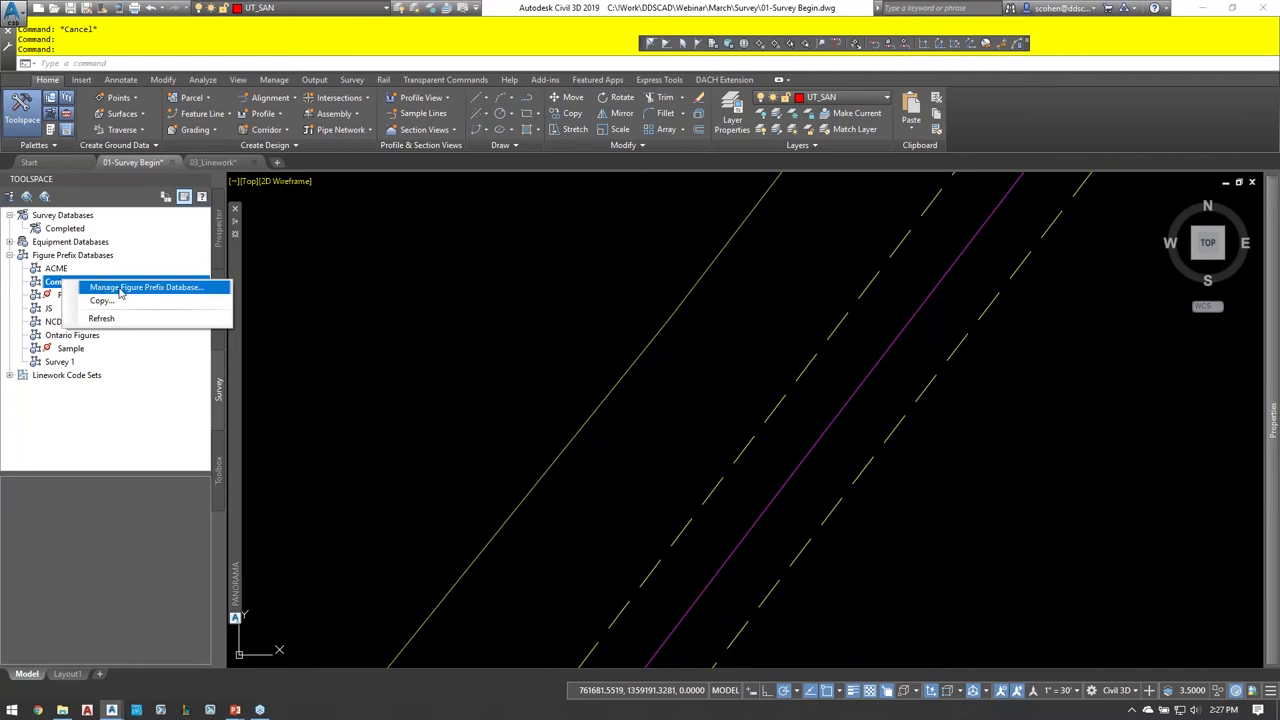
left_click(152, 289)
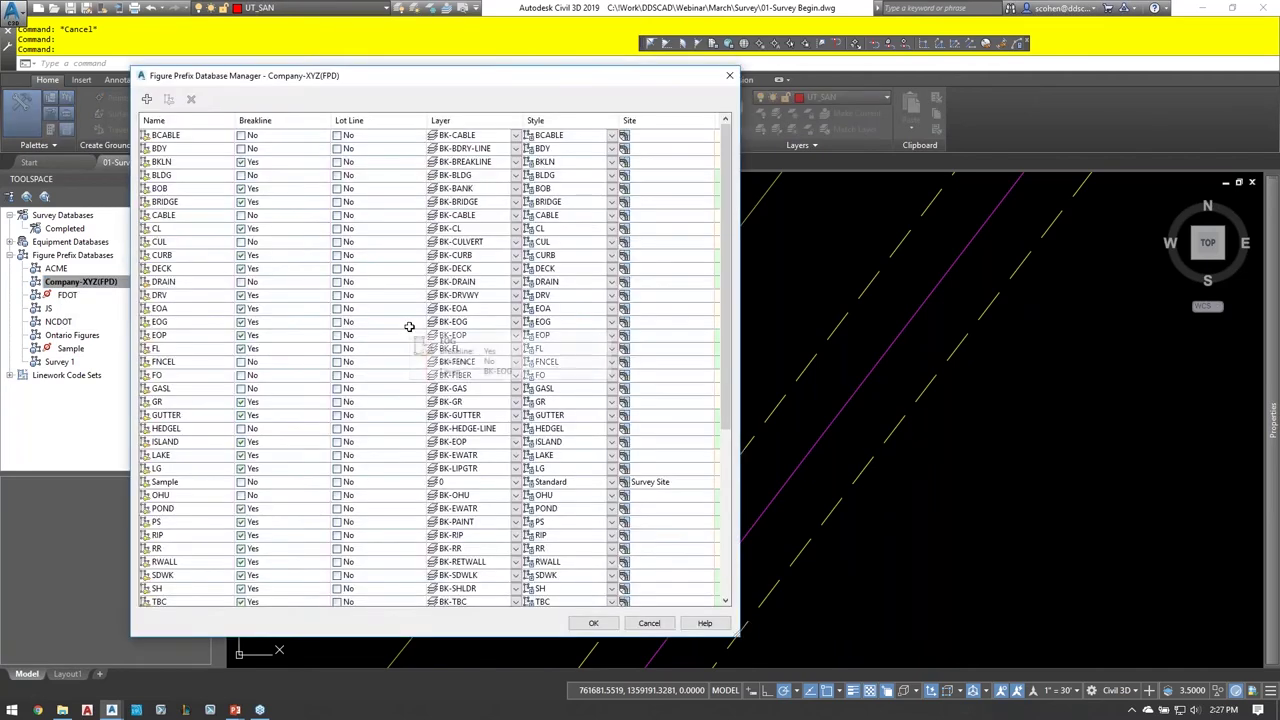
left_click(190, 152)
scroll(340, 248, "down", 2)
scroll(338, 256, "up", 2)
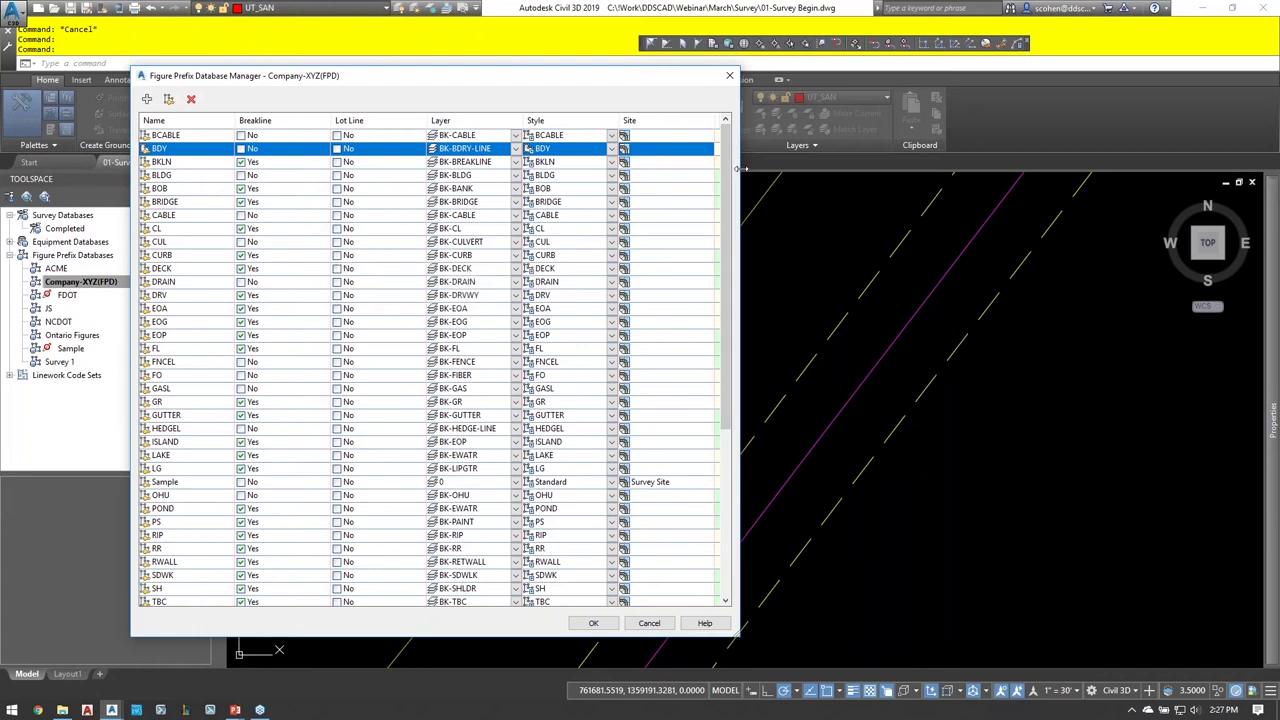
- Widen the manager window and scroll through its breakline, layer and style columns
left_click_drag(738, 177, 926, 177)
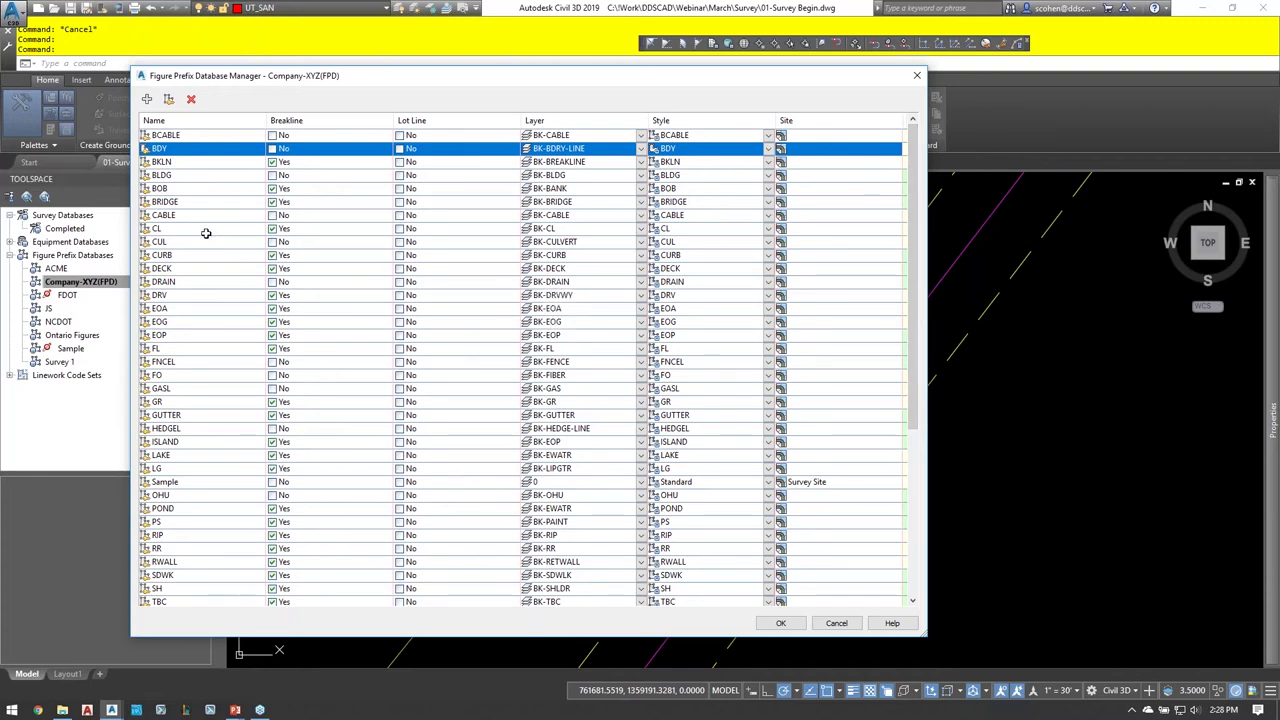
scroll(208, 234, "down", 1)
scroll(215, 240, "down", 4)
scroll(223, 250, "down", 5)
scroll(222, 256, "down", 2)
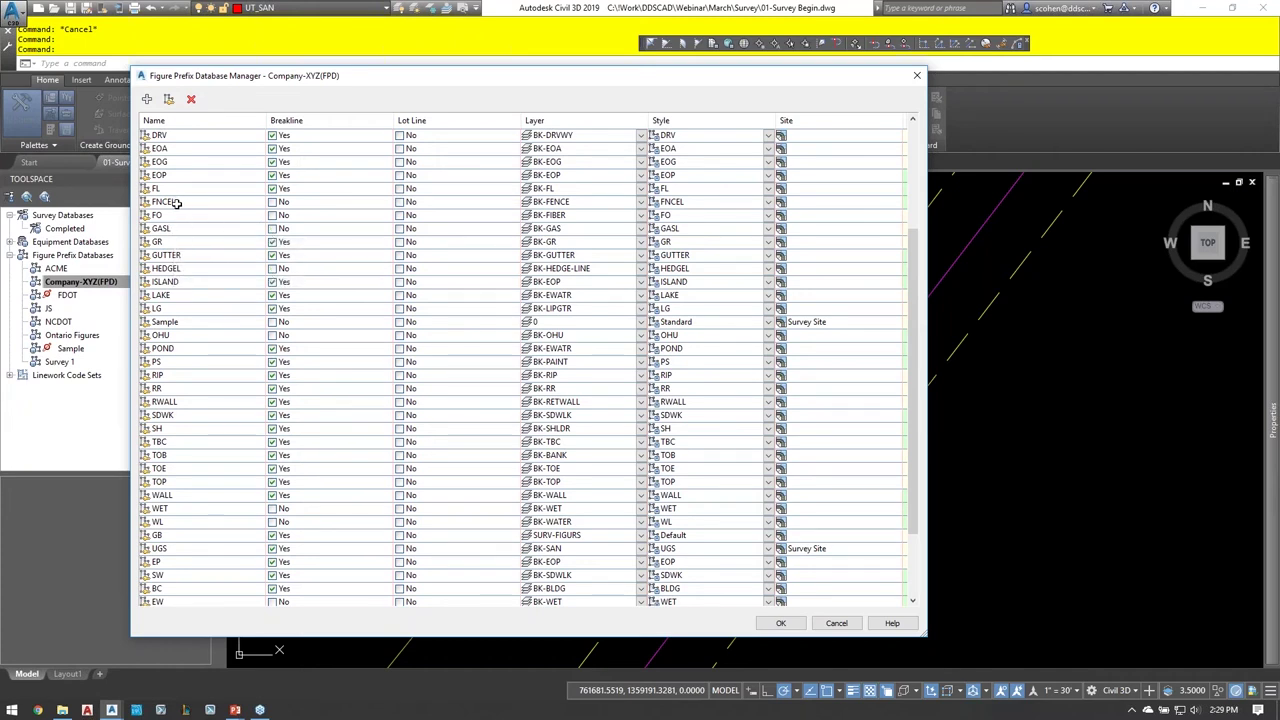
mouse_move(176, 203)
scroll(440, 186, "up", 1)
scroll(445, 188, "up", 4)
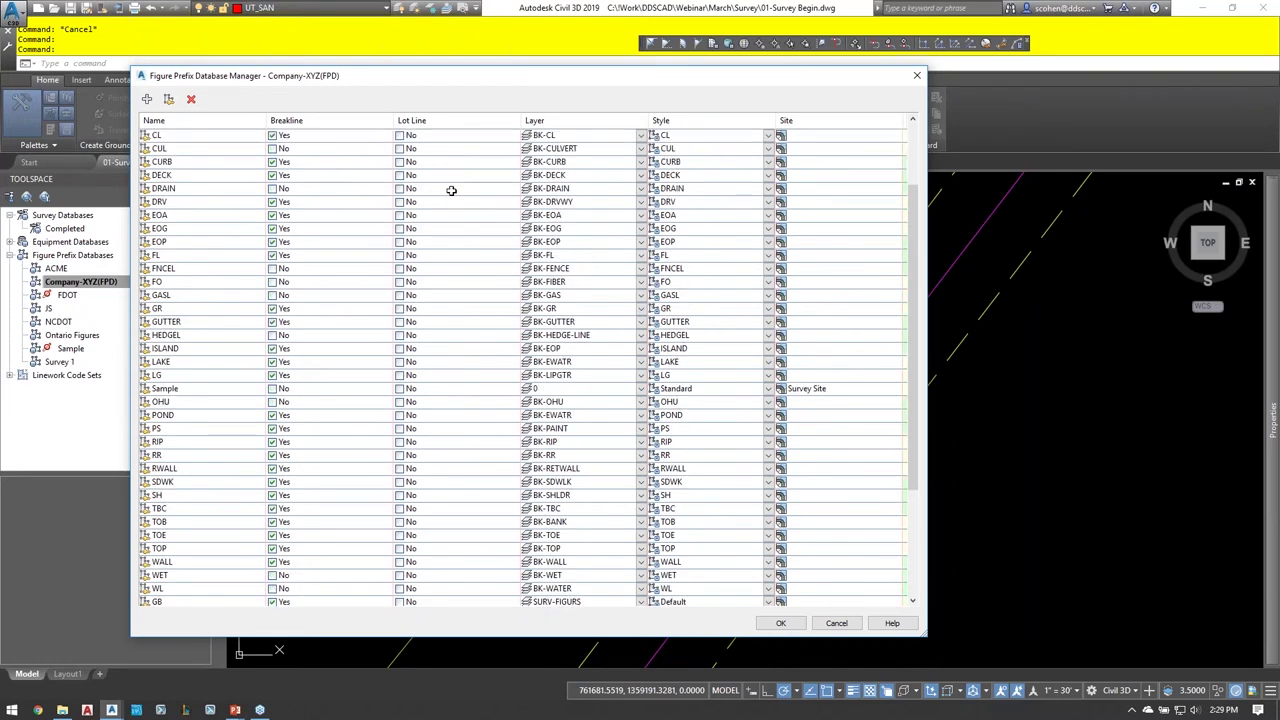
scroll(451, 190, "up", 7)
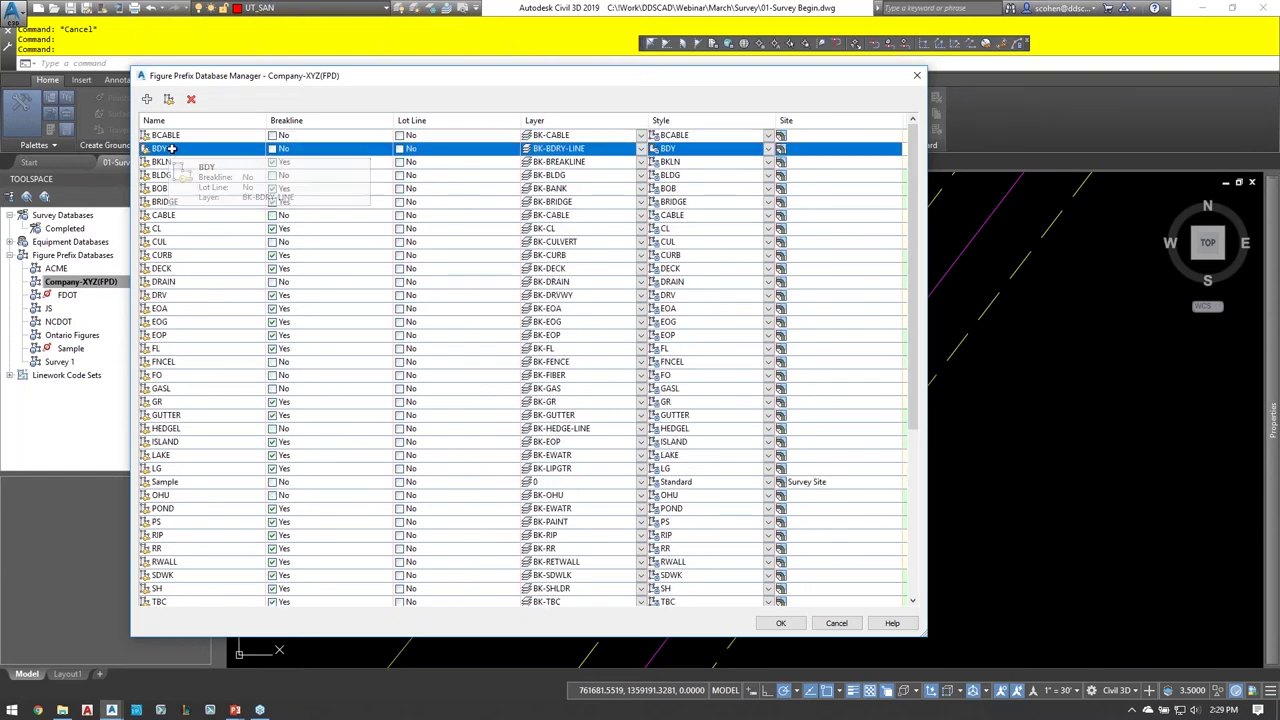
- Set BDY's Lot Line to Yes and Site to Parcels, then close the manager
left_click(405, 148)
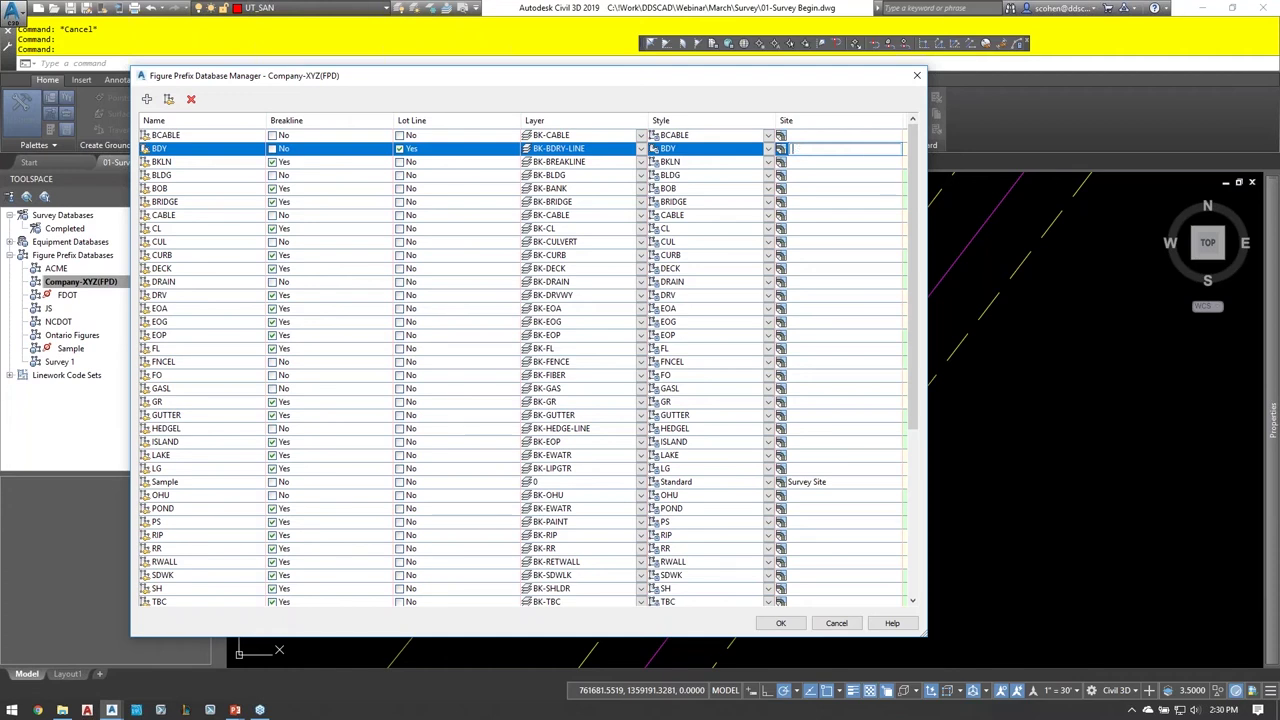
type("Parcels")
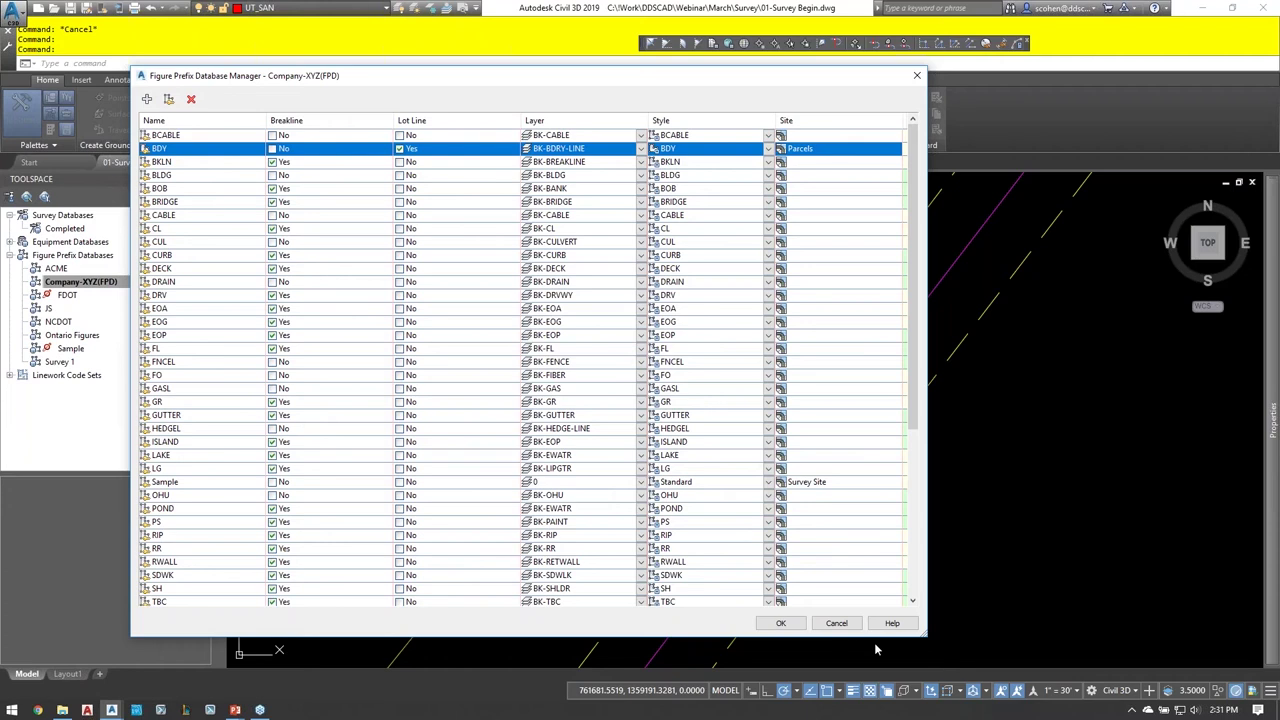
left_click(848, 627)
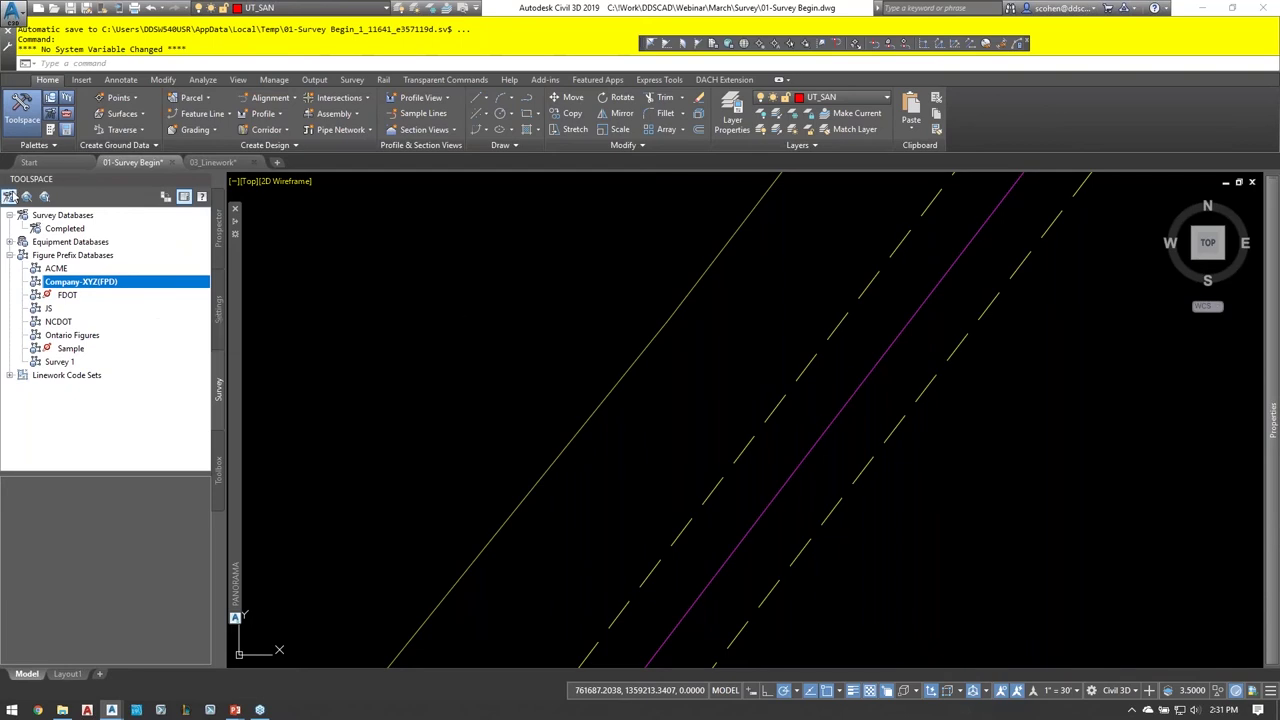
- Browse the survey user settings' figure prefix database path and open the Survey folder in a new window
left_click(10, 196)
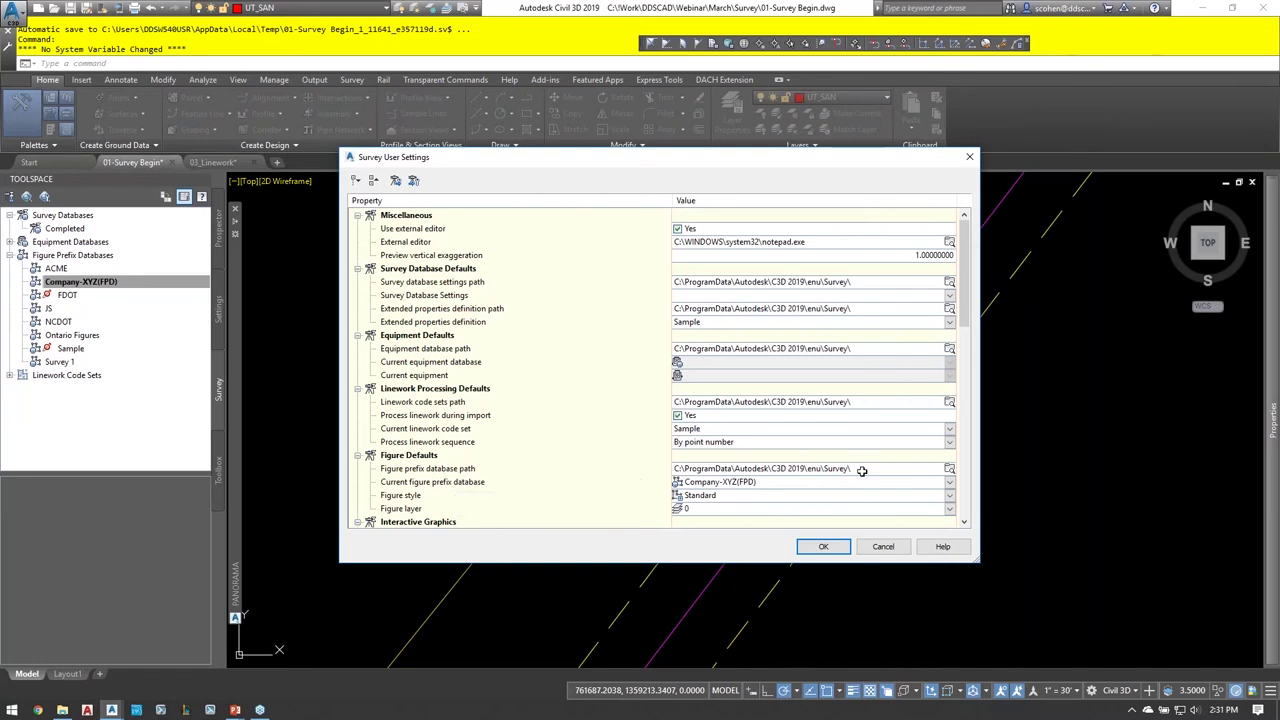
left_click(949, 471)
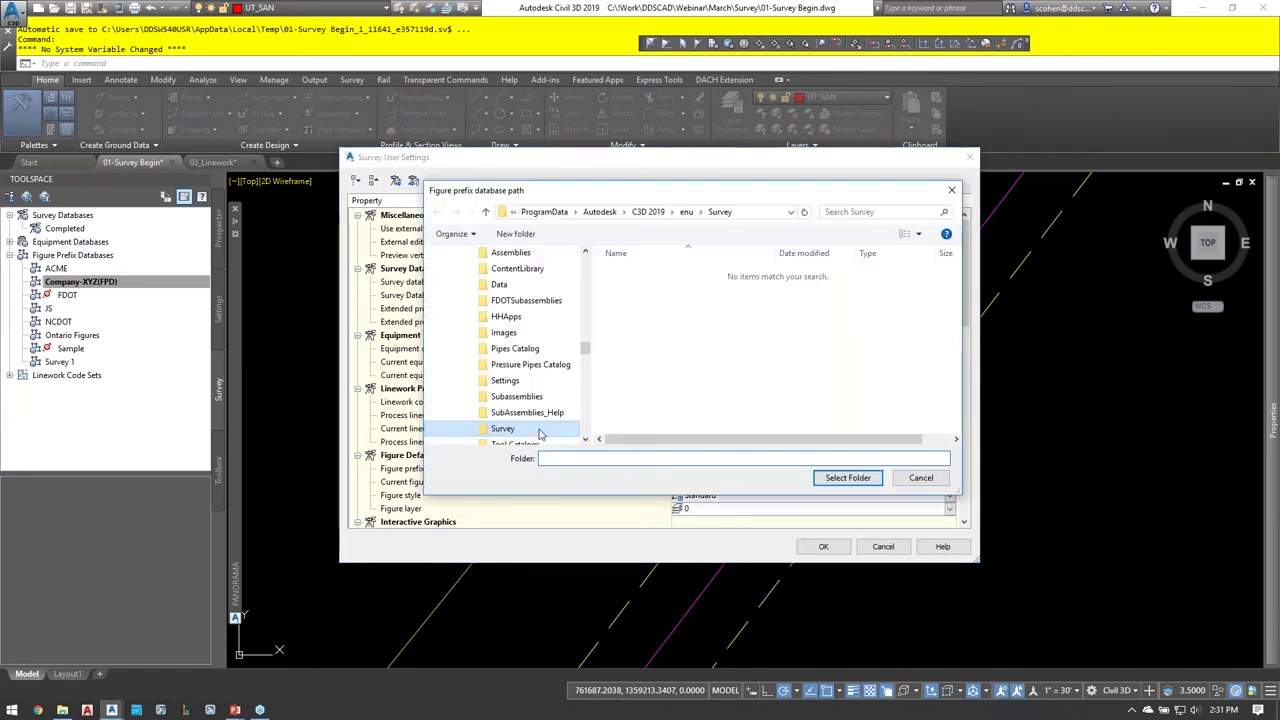
right_click(505, 430)
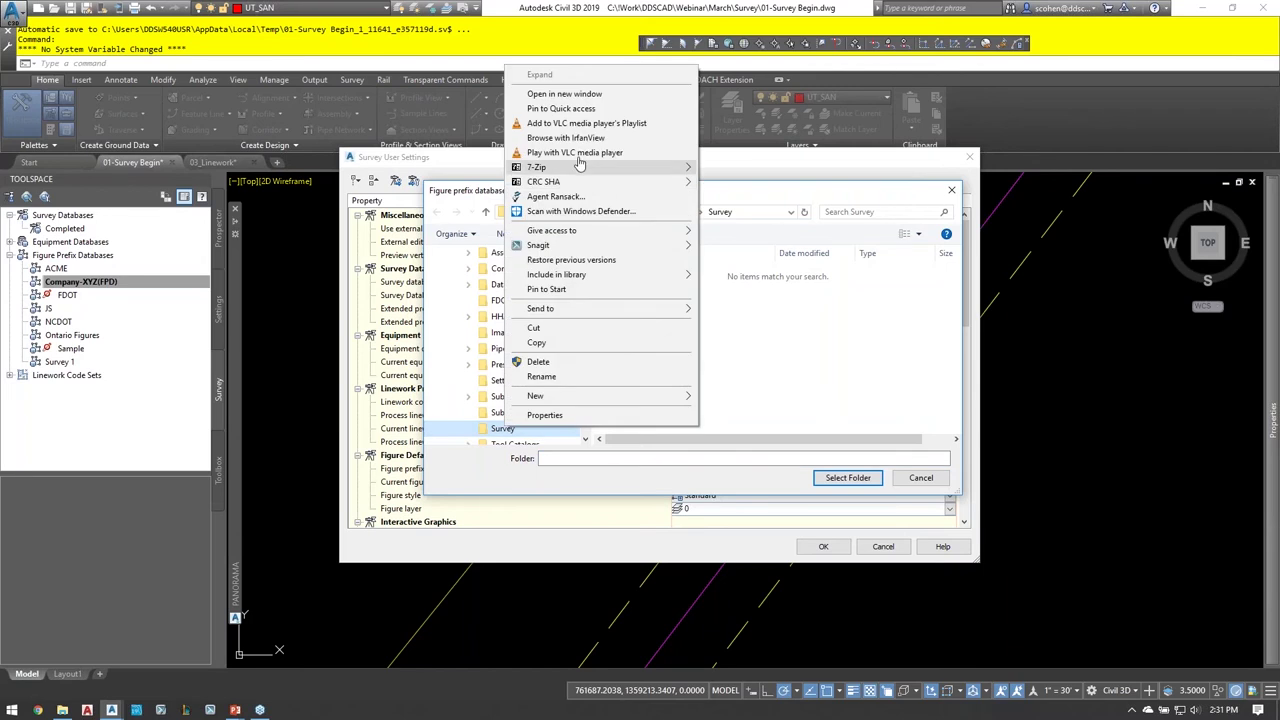
left_click(595, 97)
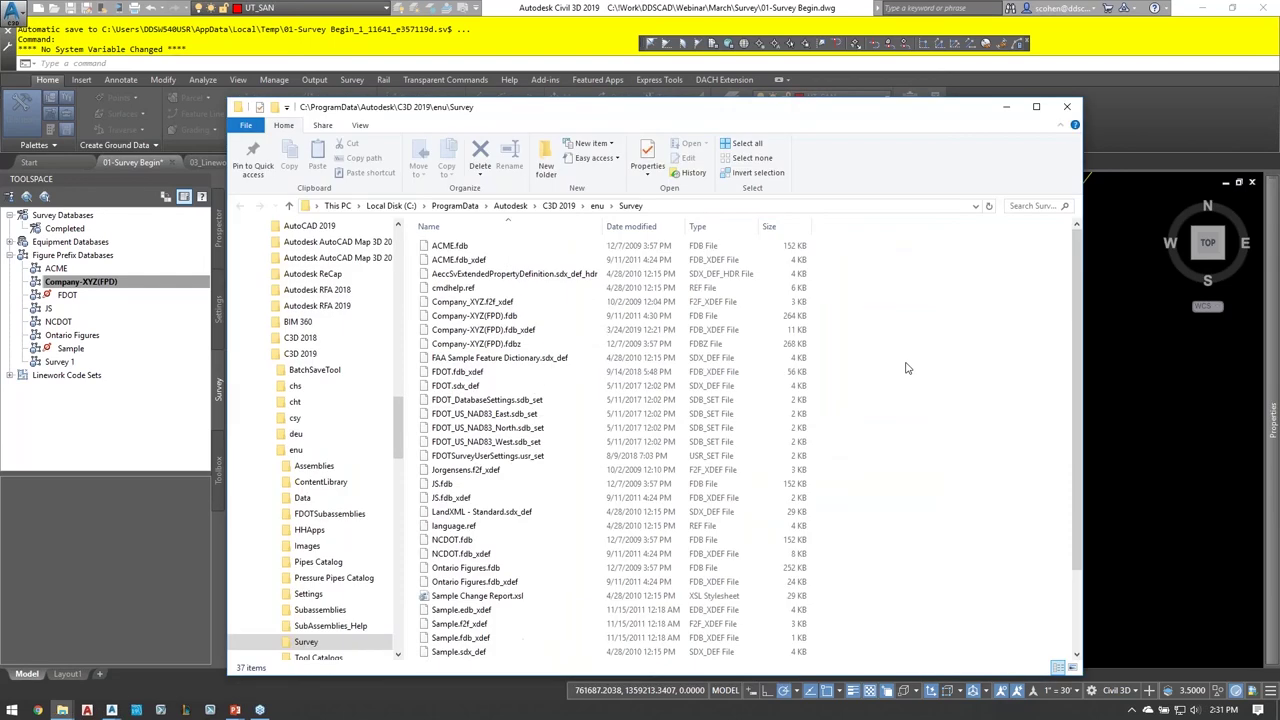
- Check the Survey folder's .fdb files and full path, then minimize File Explorer
scroll(545, 330, "down", 2)
scroll(545, 330, "up", 3)
left_click(700, 206)
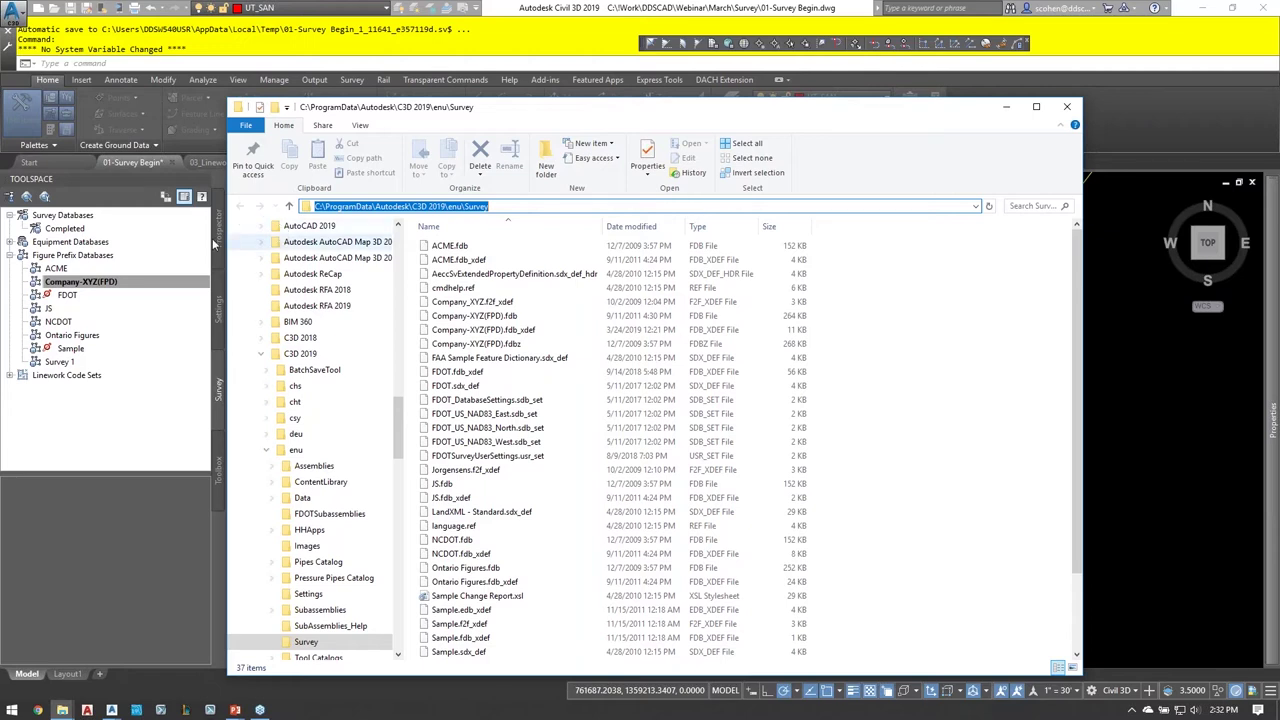
key("Escape")
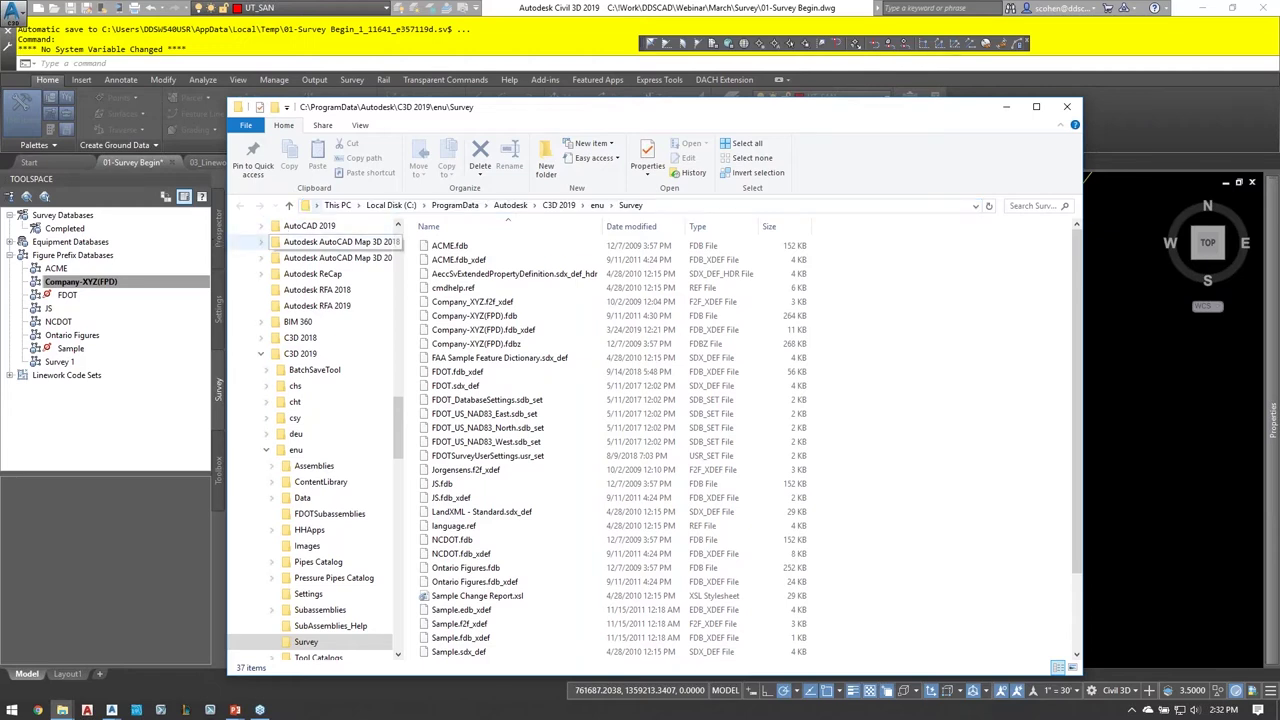
left_click(1016, 109)
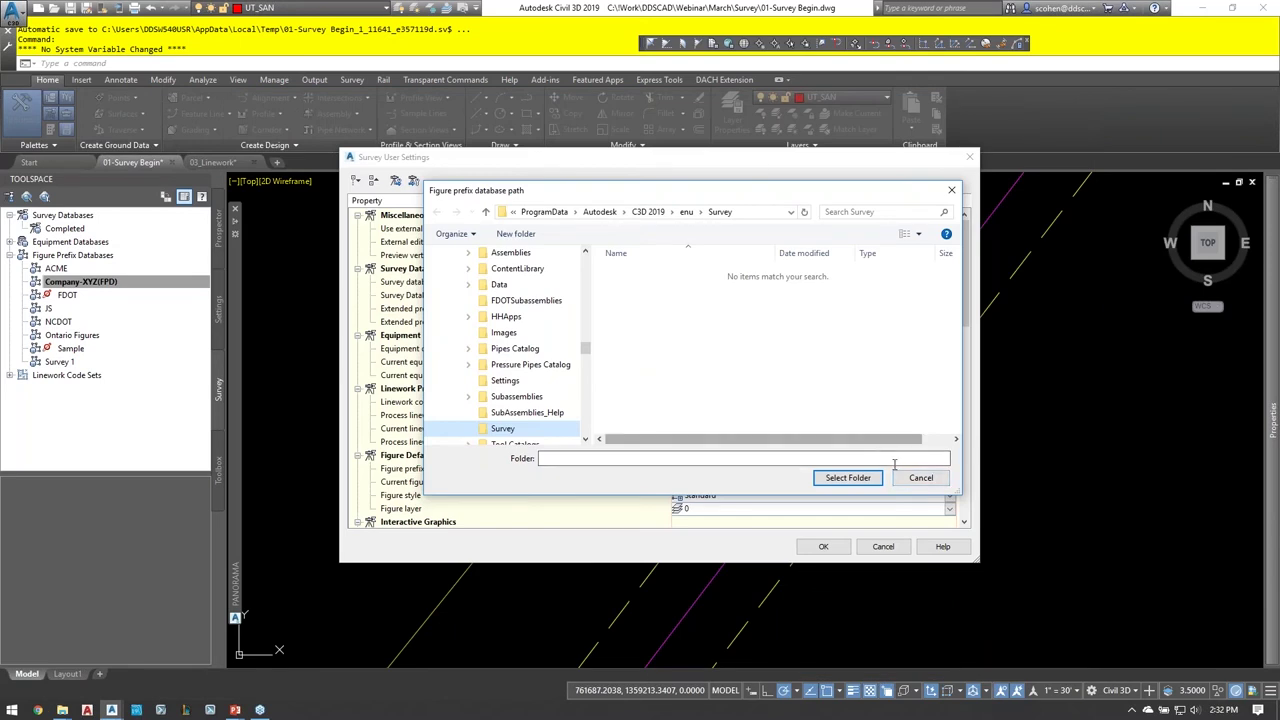
- Cancel the folder browser and the settings export, then close Survey User Settings unchanged
left_click(915, 478)
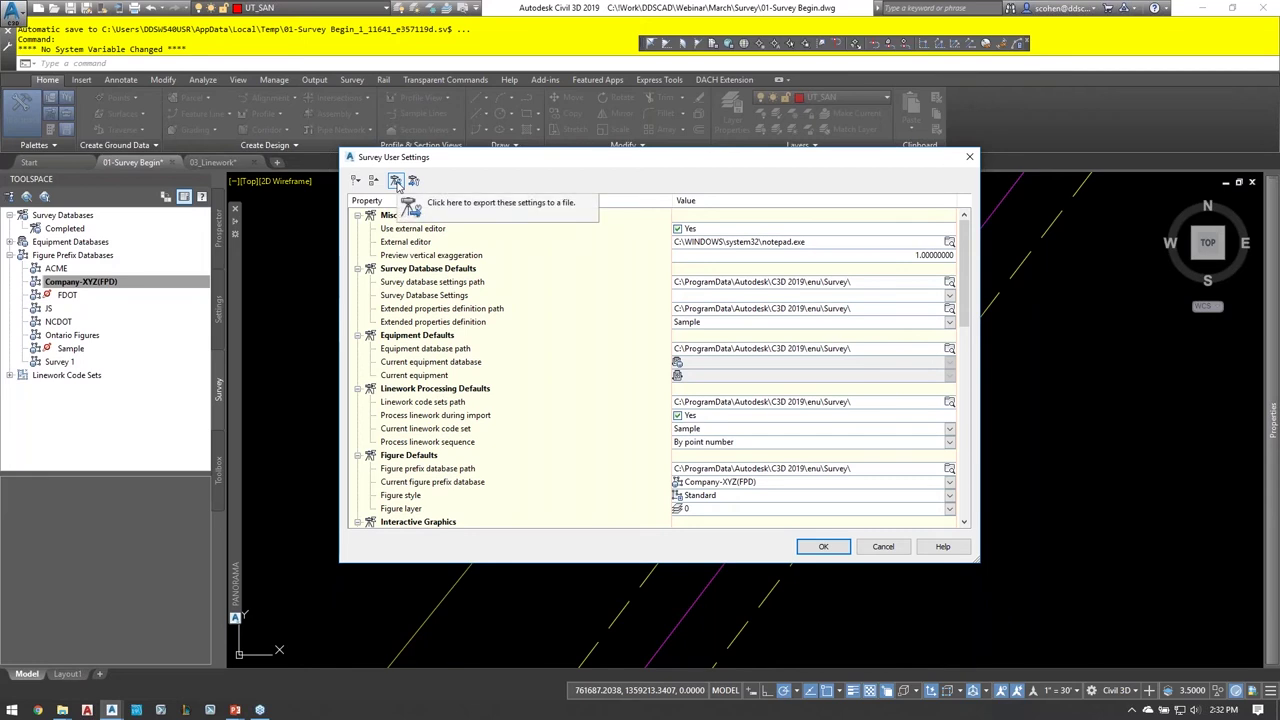
left_click(395, 181)
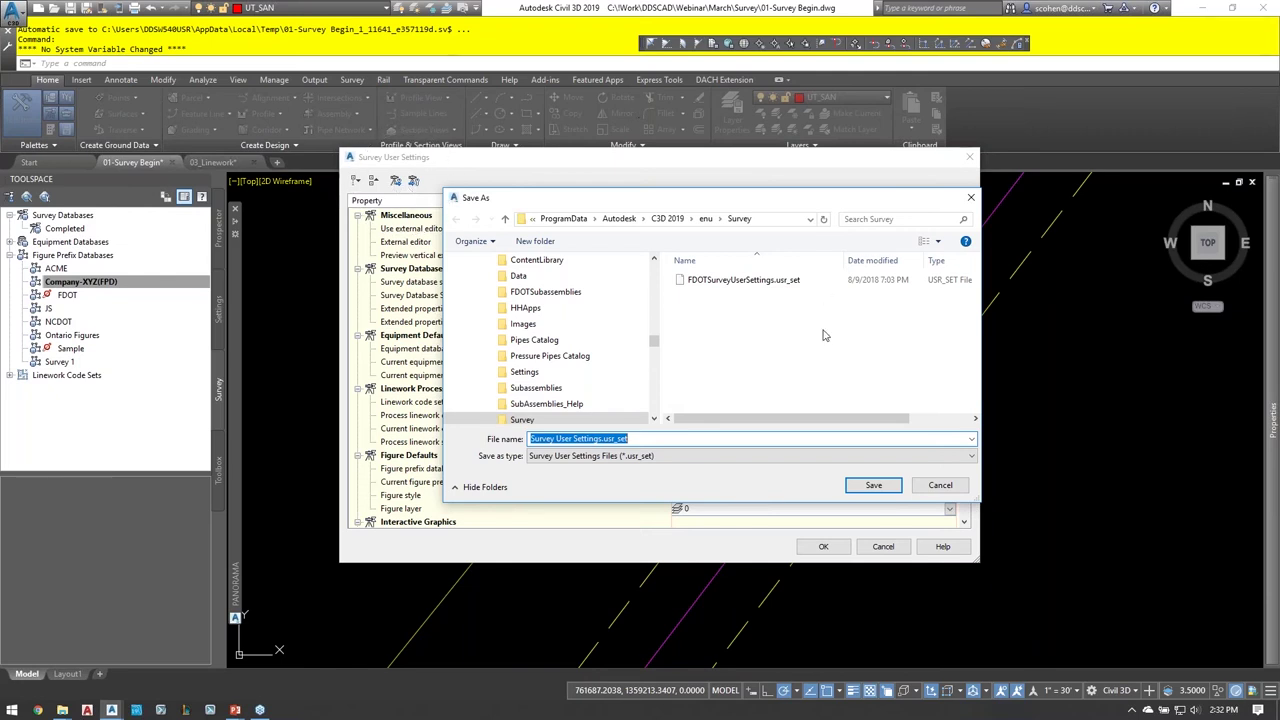
left_click(935, 487)
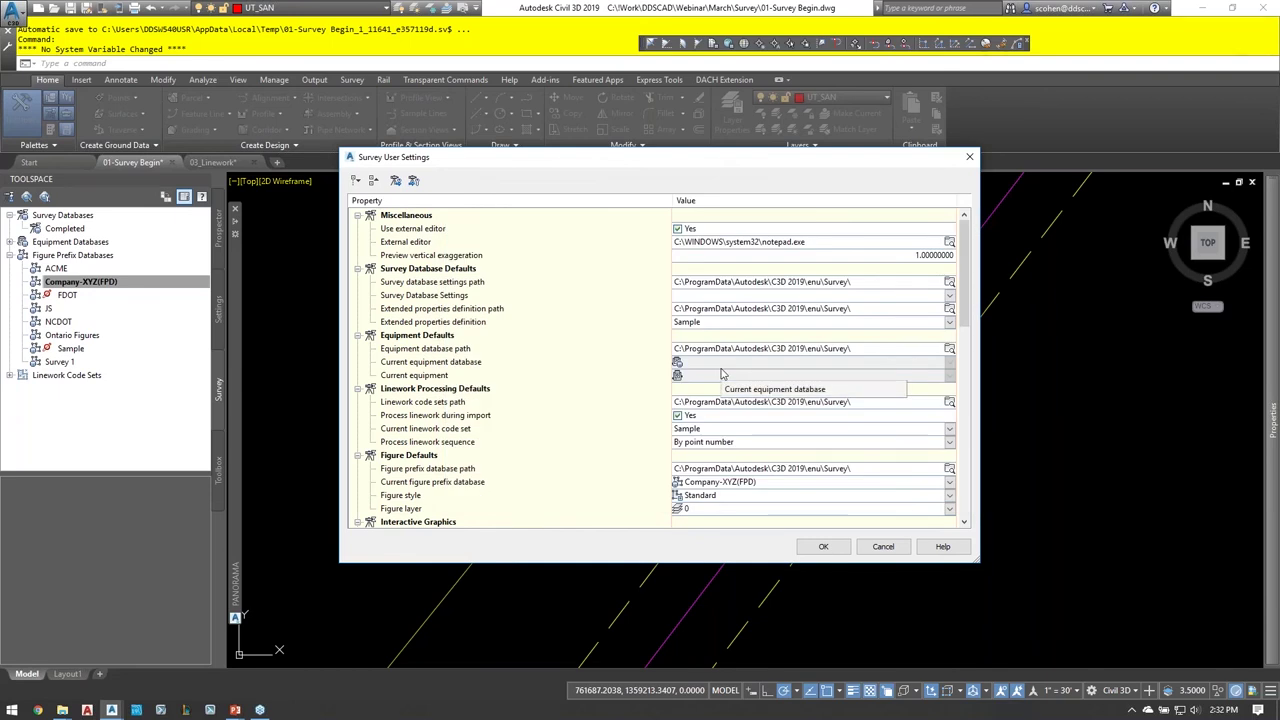
scroll(576, 327, "down", 2)
scroll(576, 327, "down", 3)
scroll(576, 327, "down", 10)
scroll(576, 327, "down", 2)
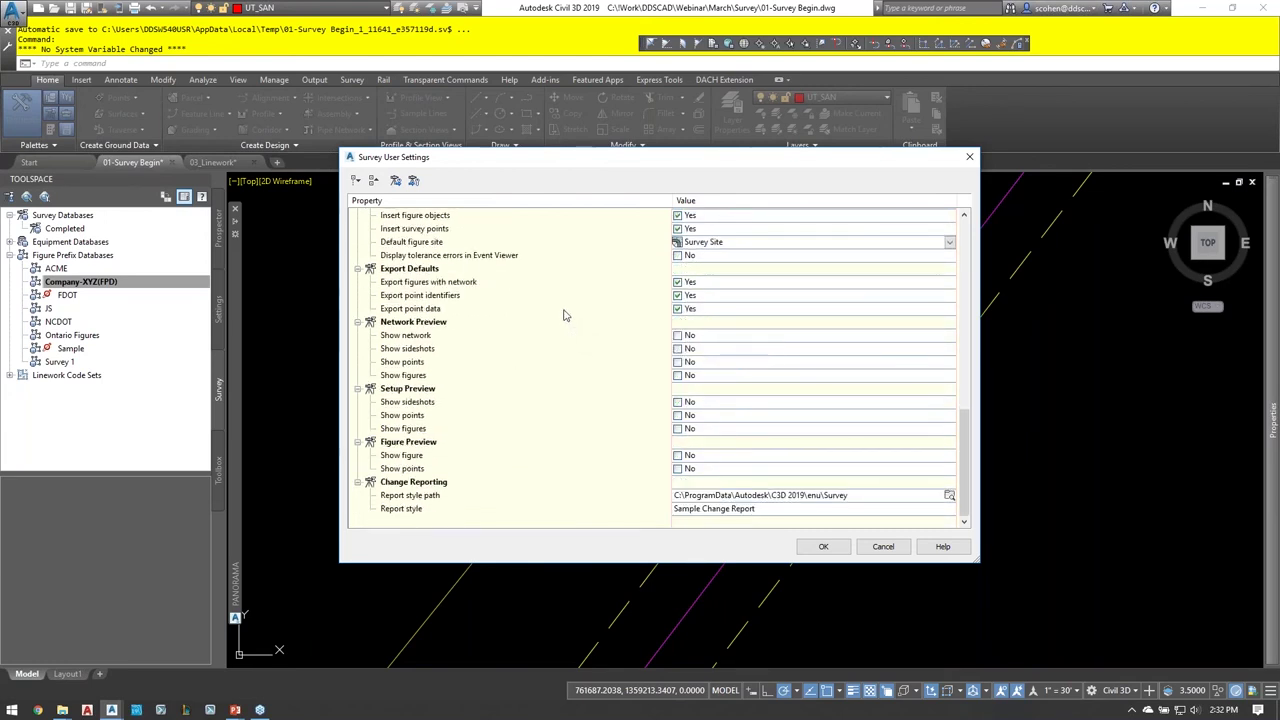
left_click(884, 546)
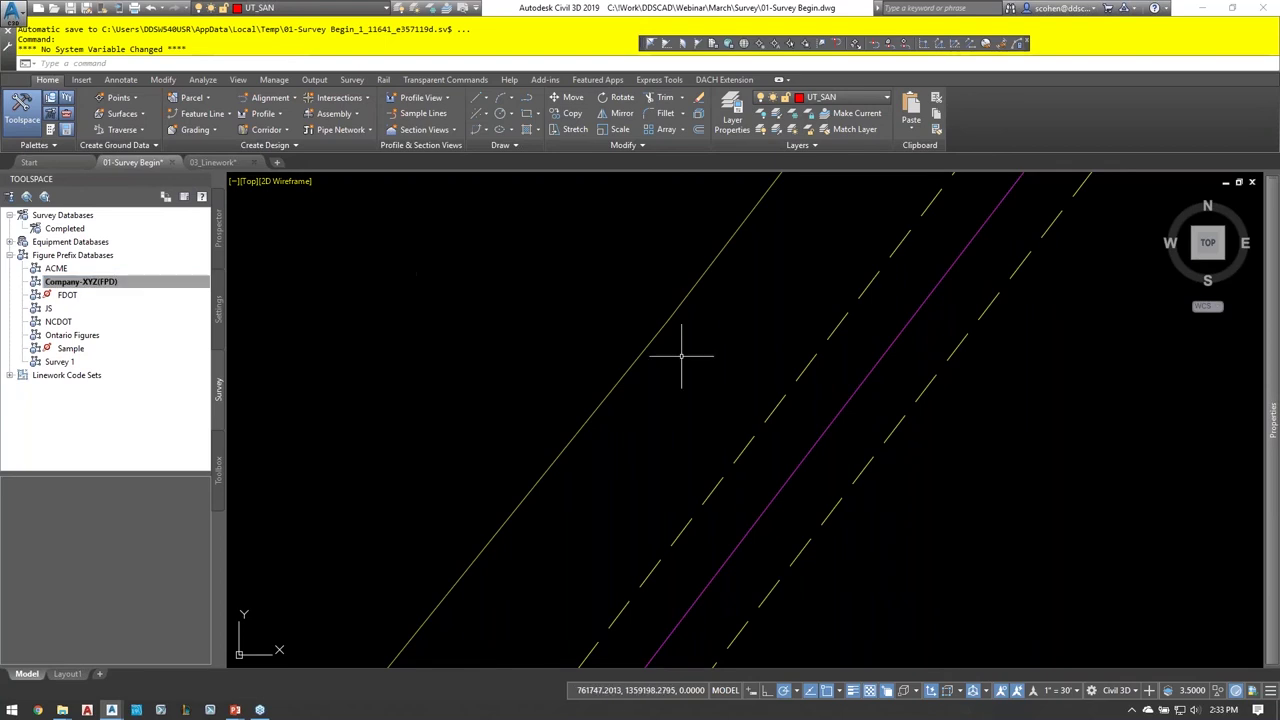
- Restore the previous layer state with the LAYERP command
scroll(709, 347, "down", 4)
scroll(709, 347, "down", 4)
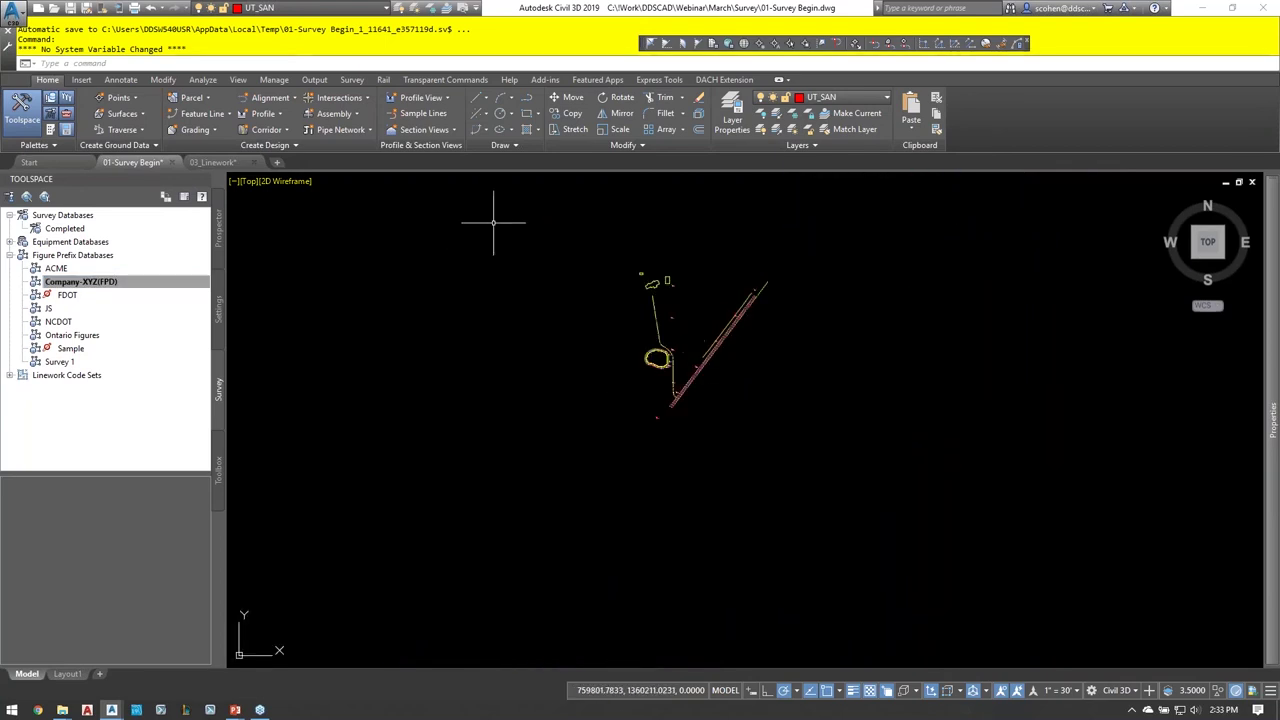
type("la")
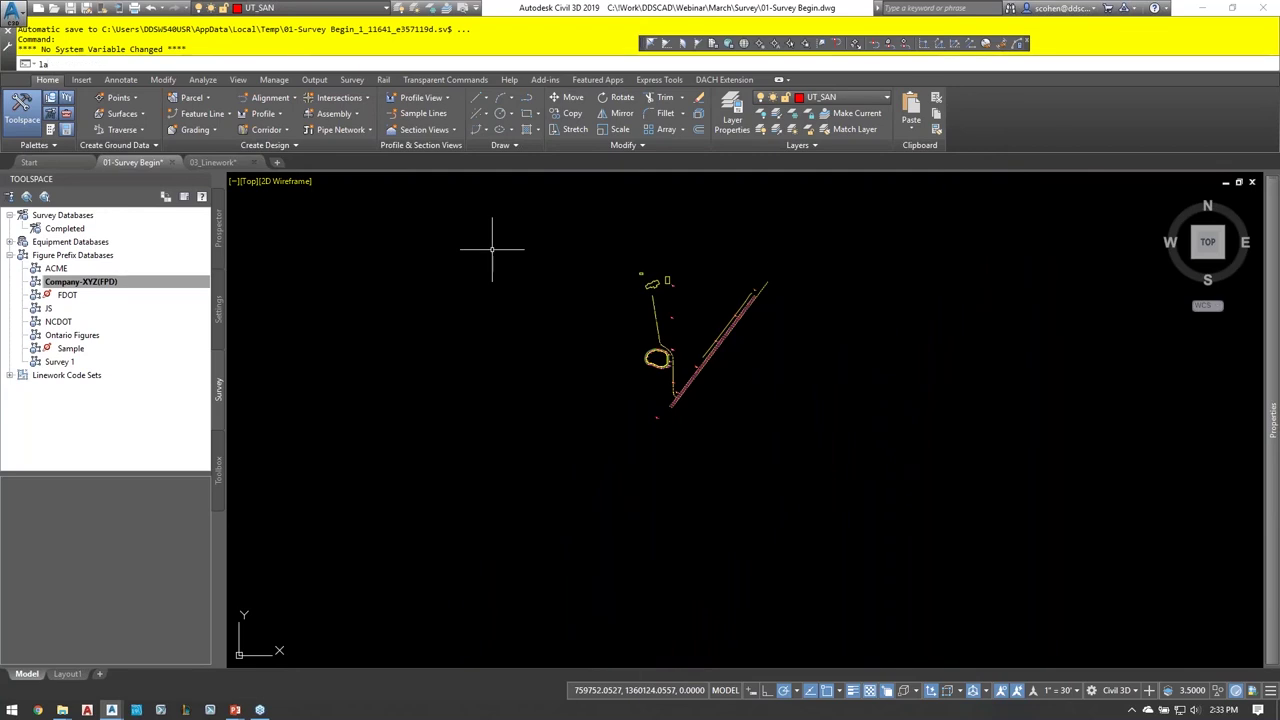
key("BackSpace")
key("BackSpace")
key("Escape")
key("Escape")
type("lay")
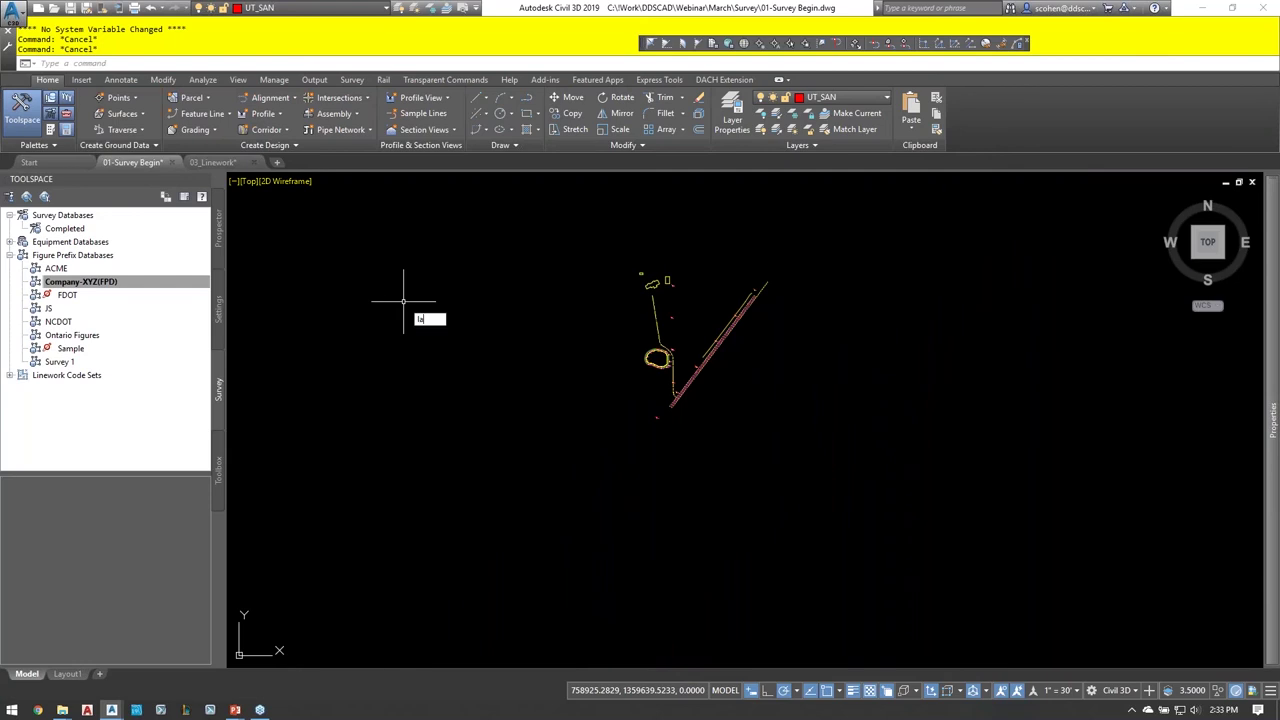
key("Return")
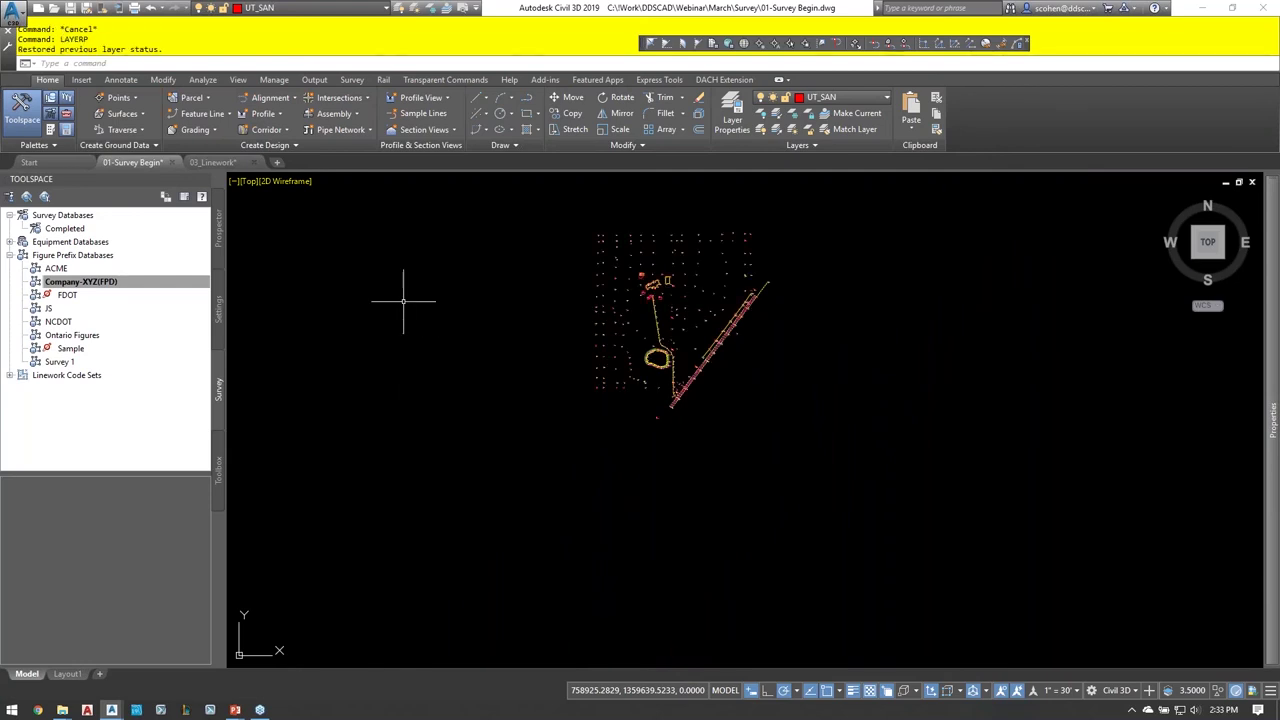
key("Return")
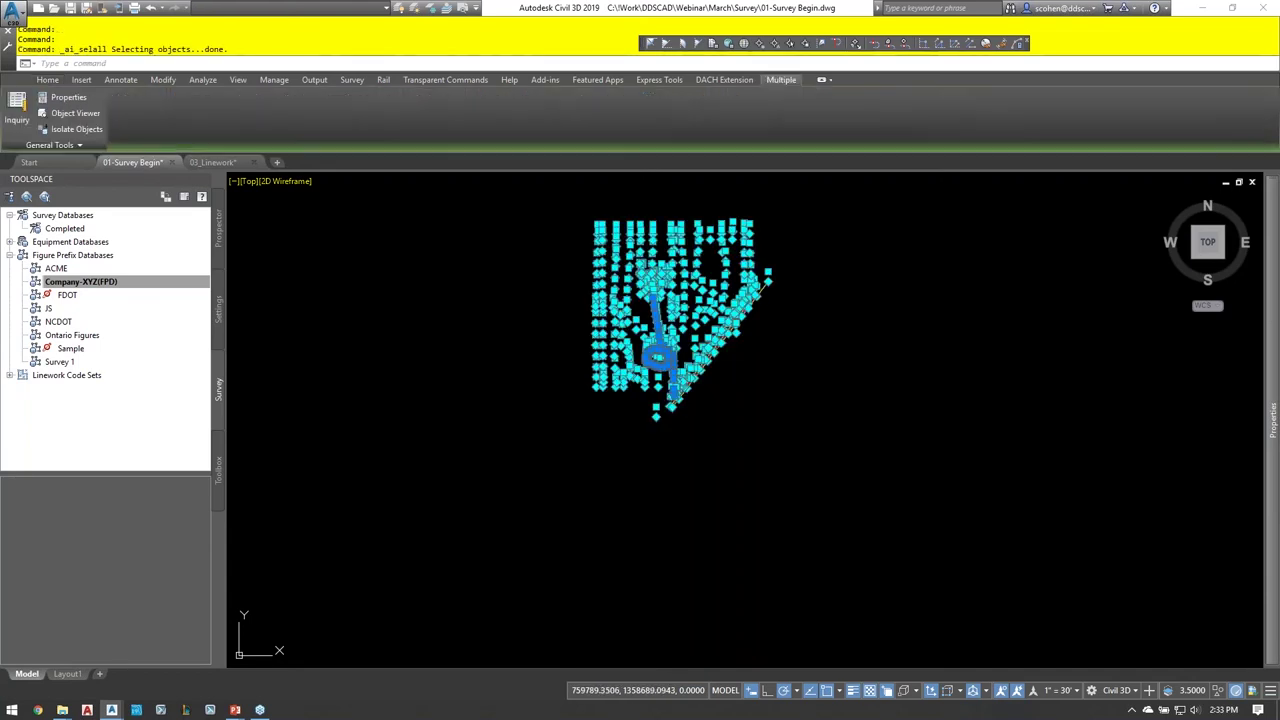
- Erase all 861 selected survey objects, leaving the model space empty
key("Delete")
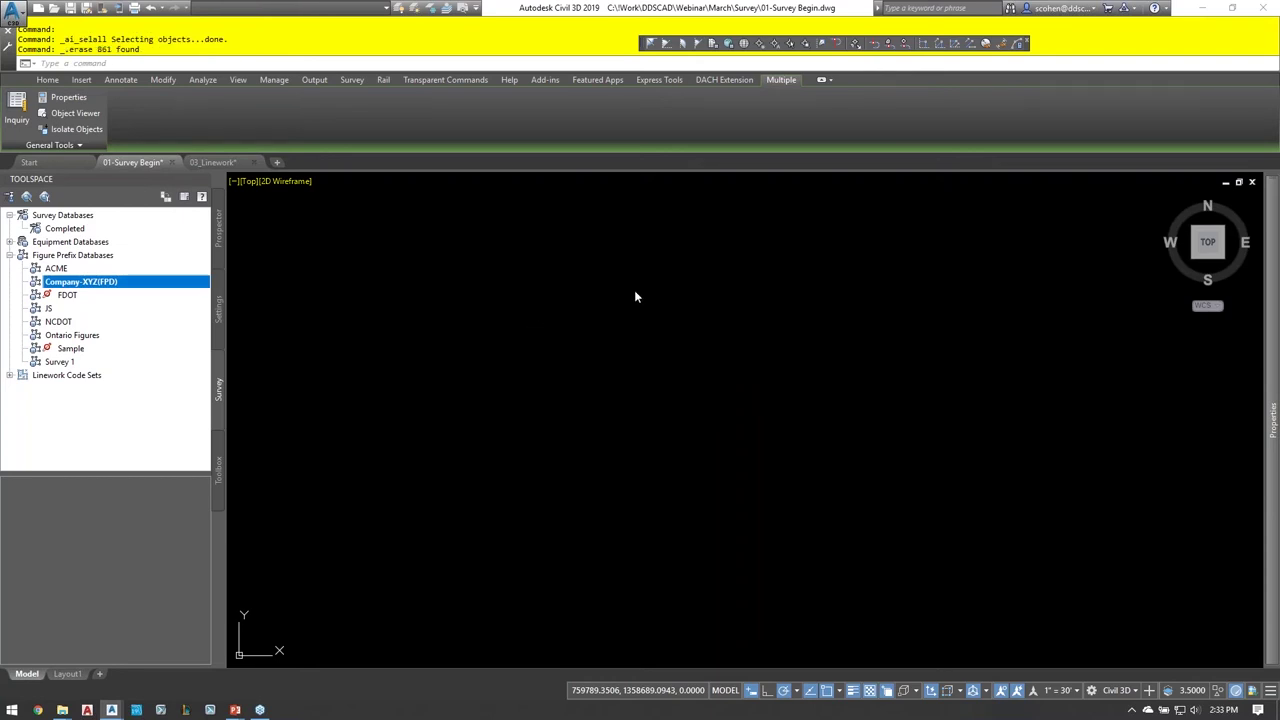
left_click(815, 442)
key("Escape")
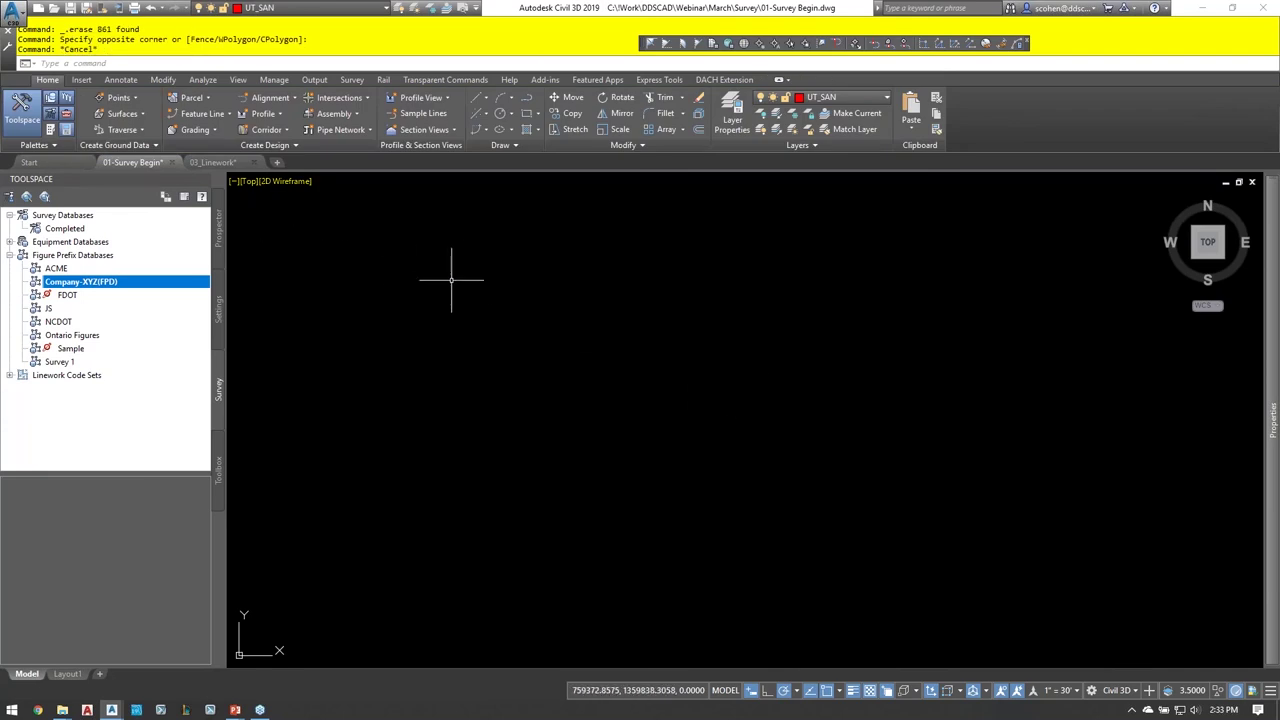
- Browse the drawing layer list and close it with UT_SAN still current
left_click(319, 9)
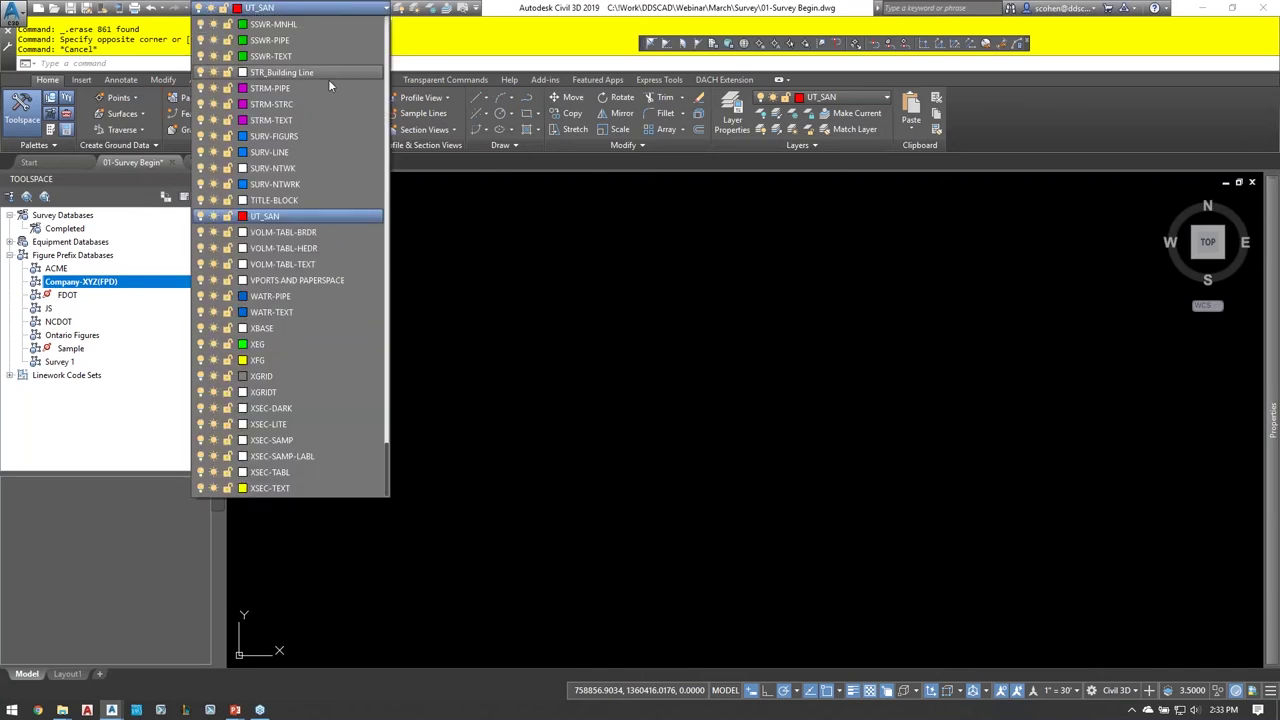
scroll(318, 256, "up", 2)
scroll(318, 256, "up", 8)
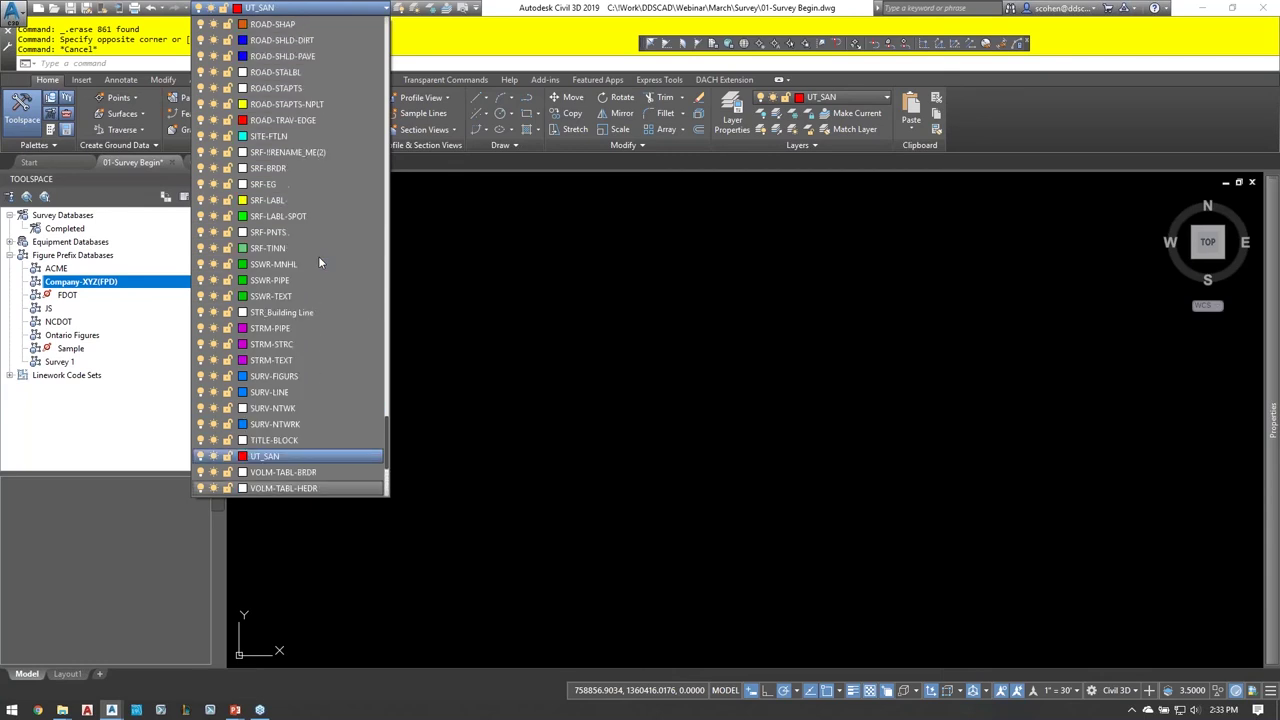
scroll(318, 256, "up", 2)
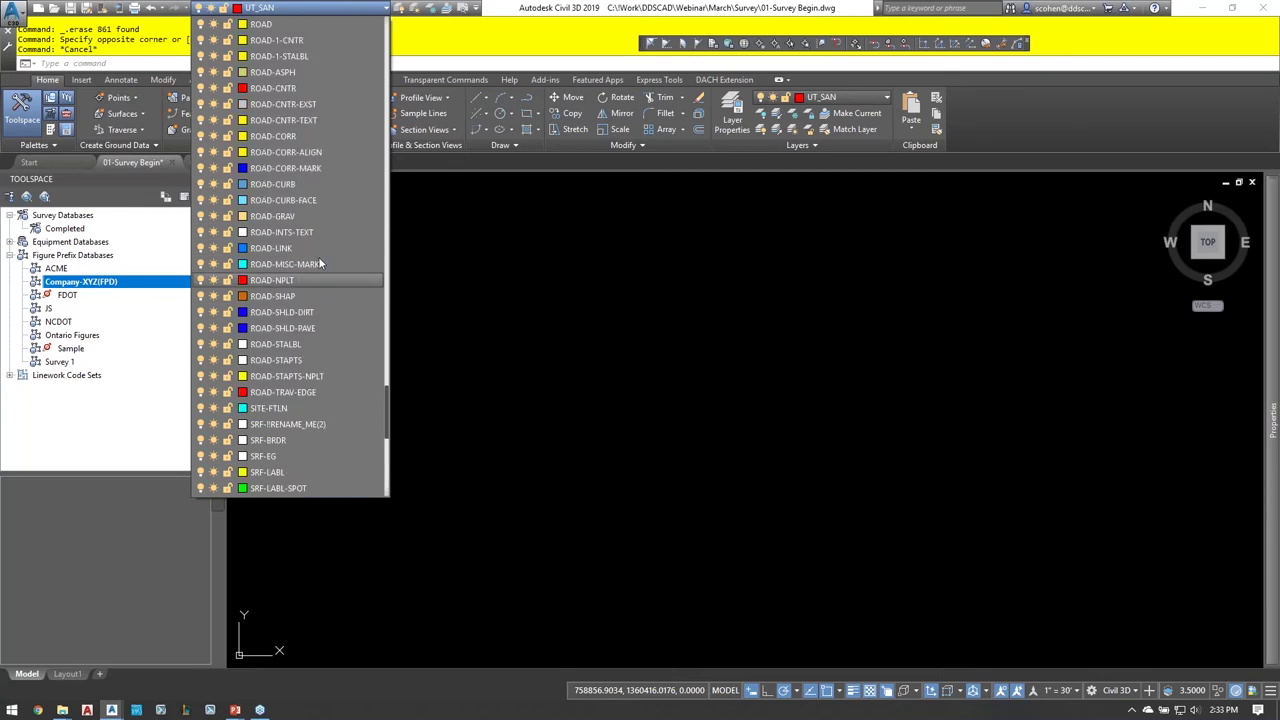
left_click_drag(377, 325, 383, 52)
left_click(628, 380)
key("Escape")
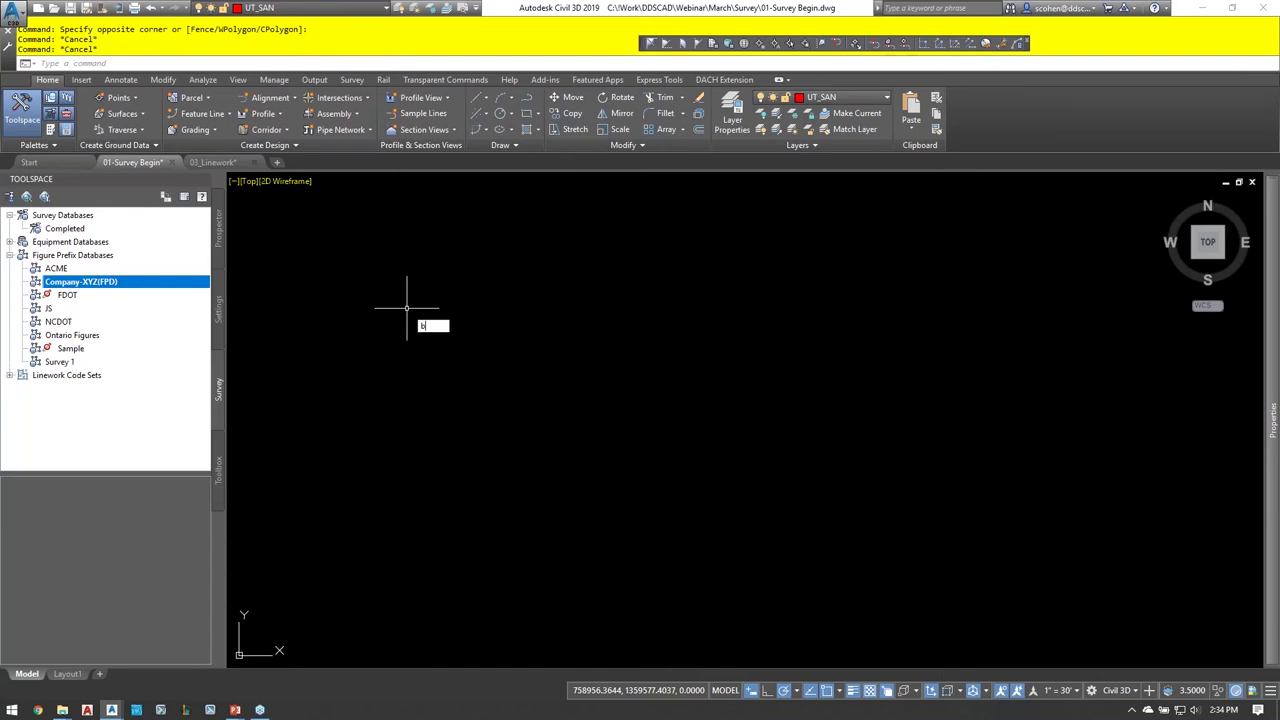
key("Escape")
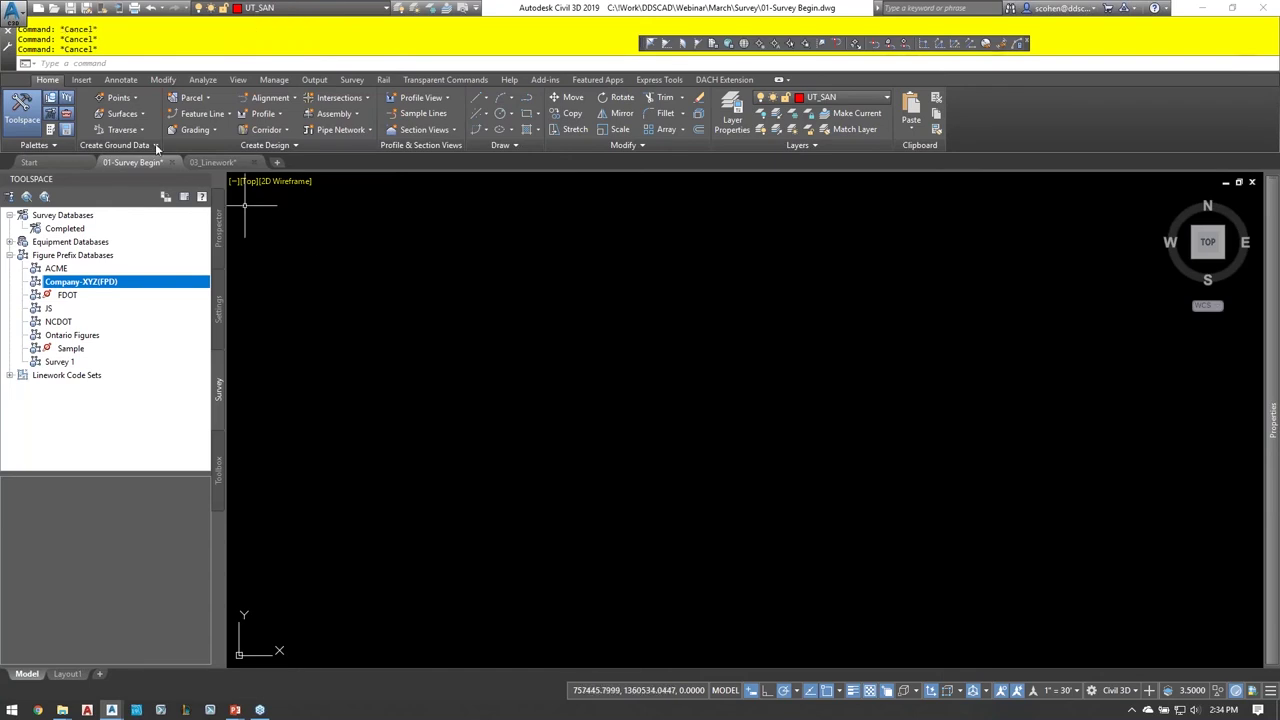
- Browse the Insert tab's block gallery, enlarged to show all blocks, without inserting any
left_click(81, 80)
left_click(220, 118)
left_click_drag(380, 292, 1042, 480)
left_click(592, 506)
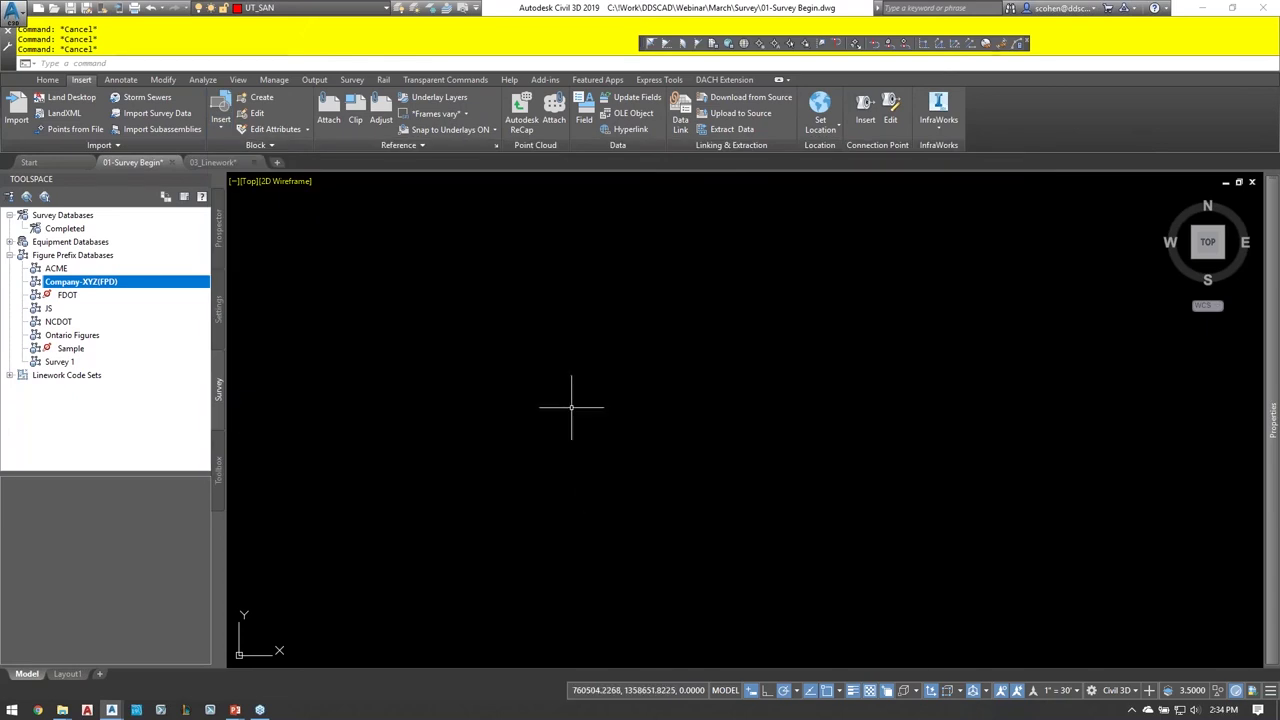
- Collapse Figure Prefix Databases and show the Survey Databases options in Toolspace
left_click(10, 255)
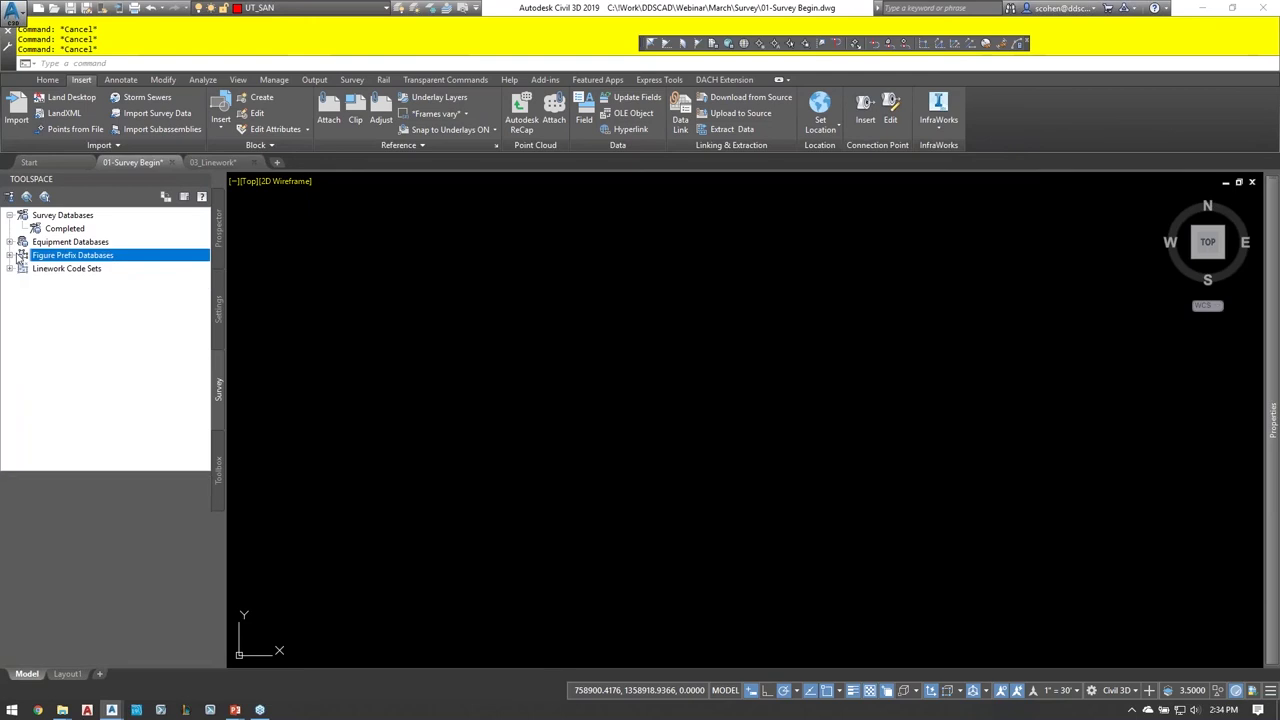
right_click(62, 216)
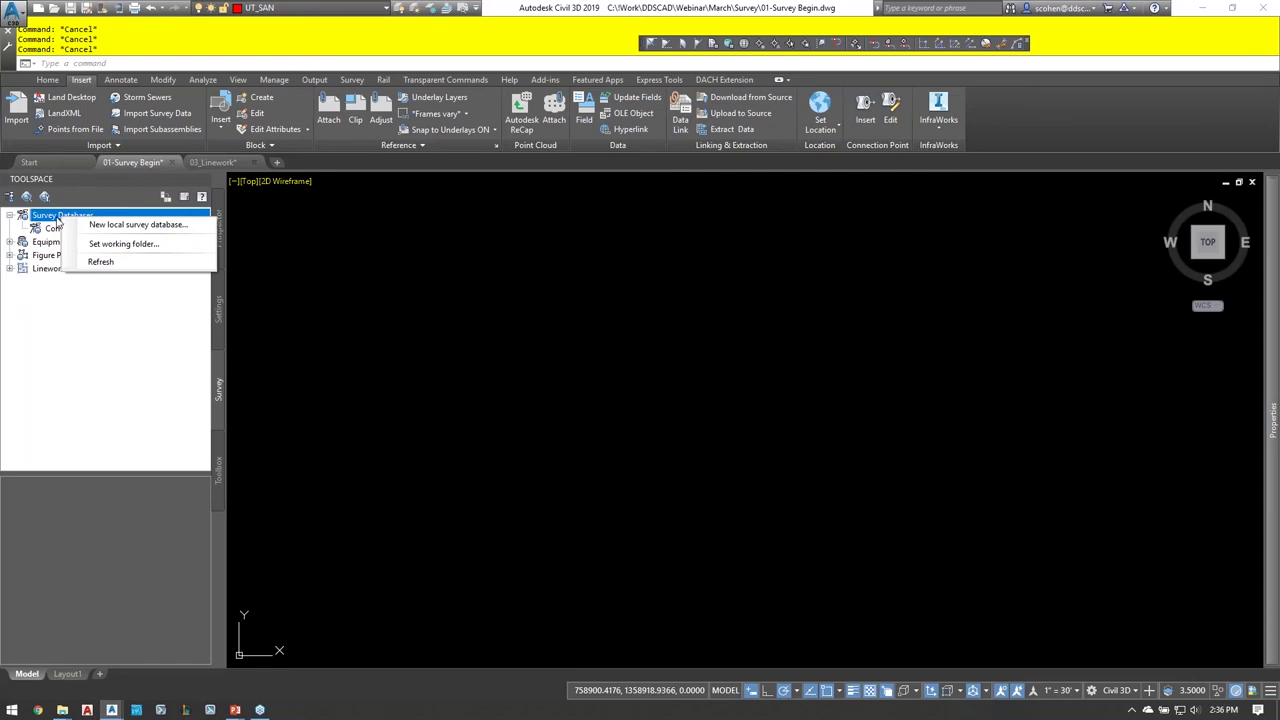
- Set the Survey project's C3D_Databases folder as the survey working folder
left_click(107, 245)
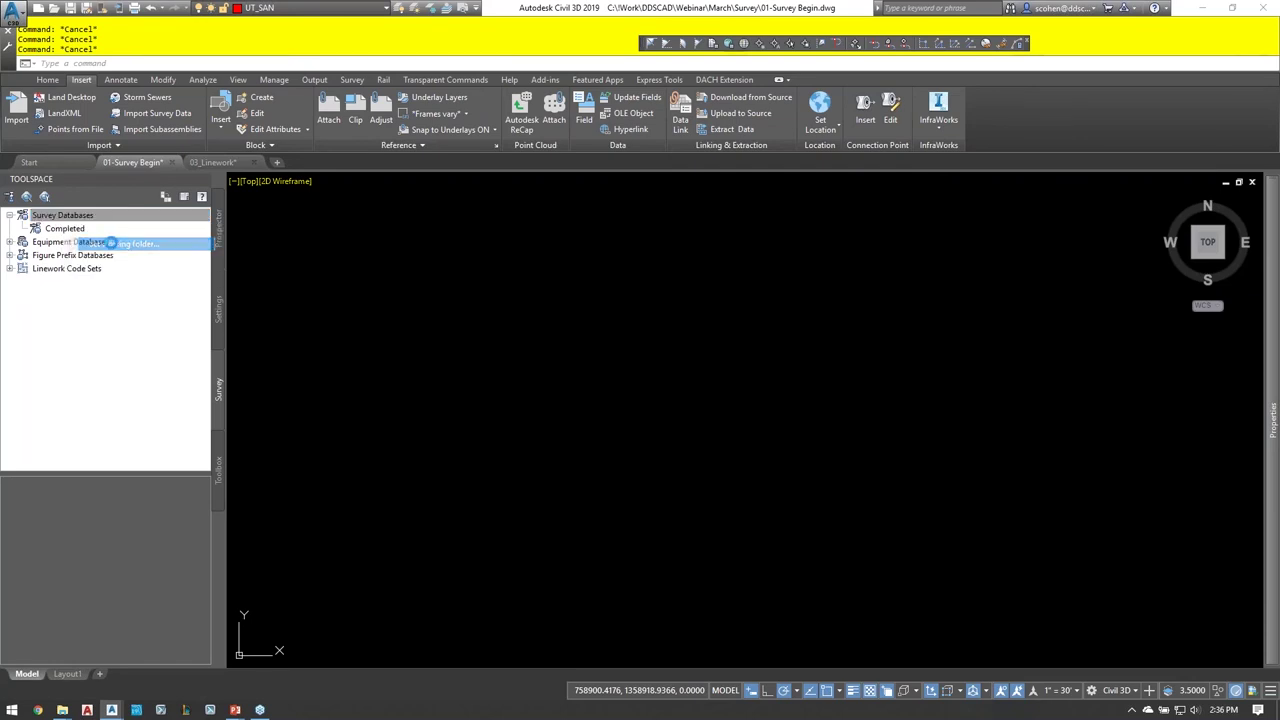
left_click(785, 219)
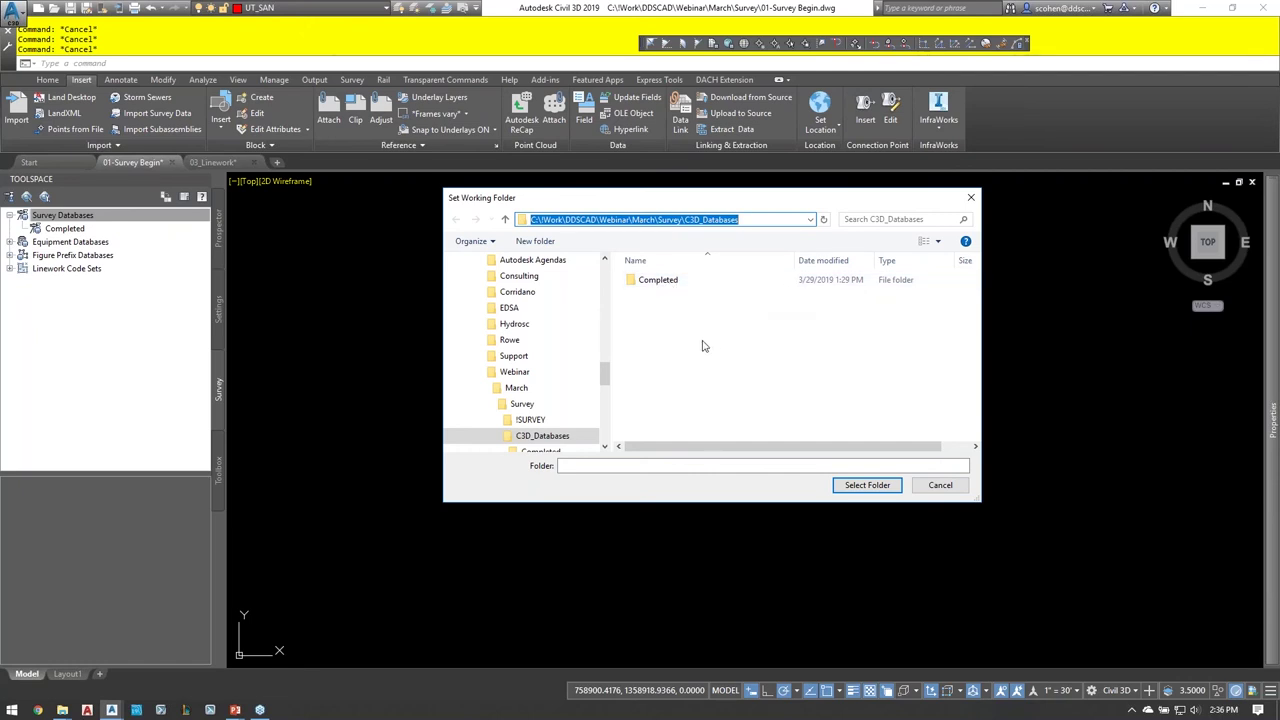
left_click(868, 485)
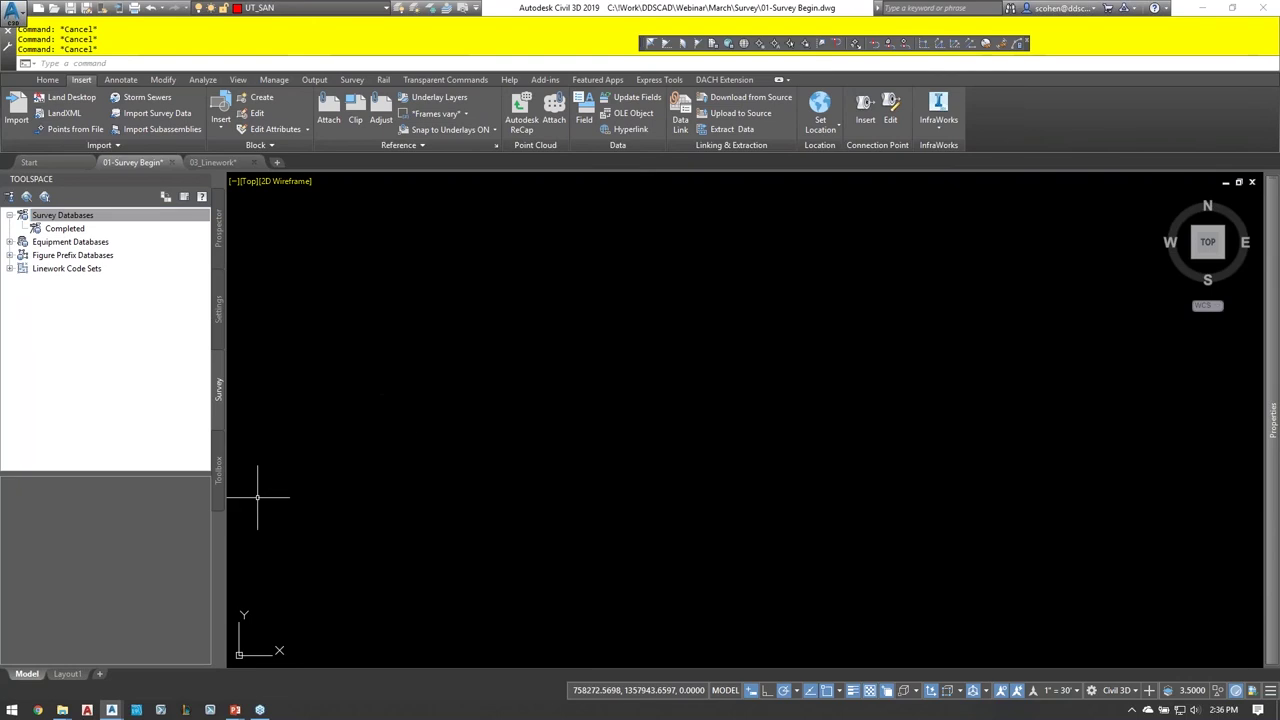
- Open the C3D_Databases folder from the Survey folder window and move the window right
mouse_move(63, 710)
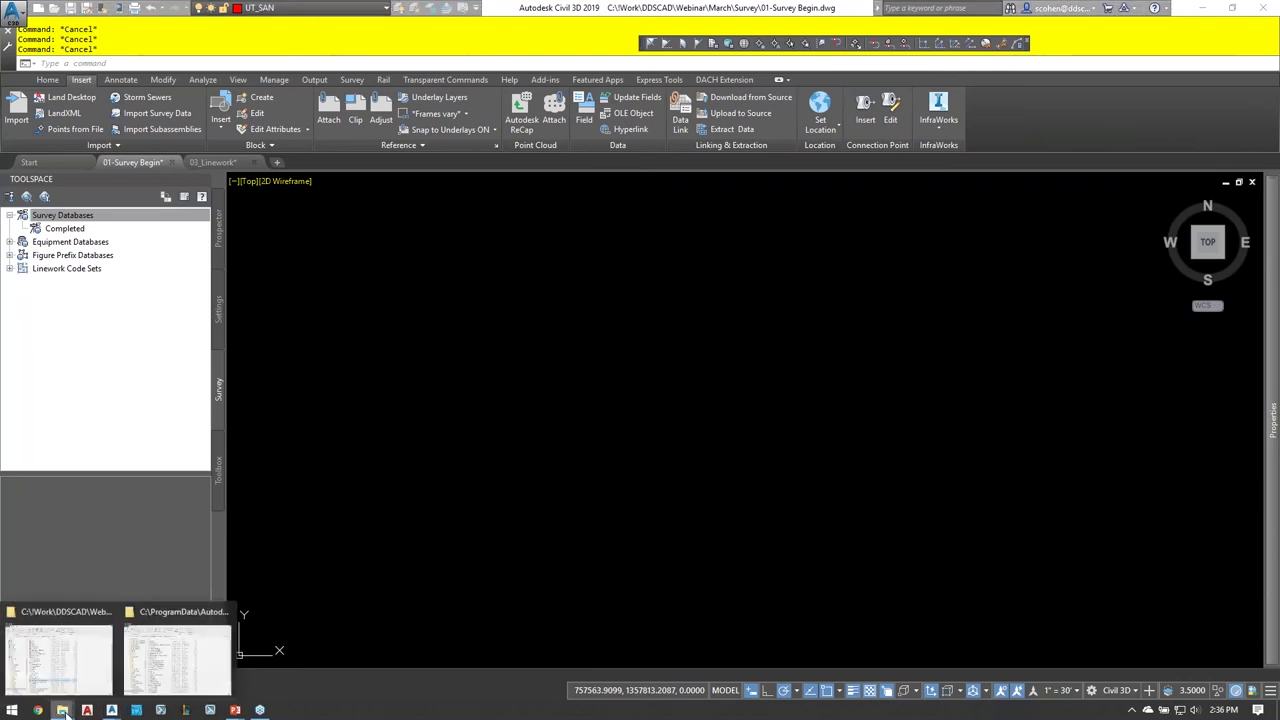
left_click(58, 655)
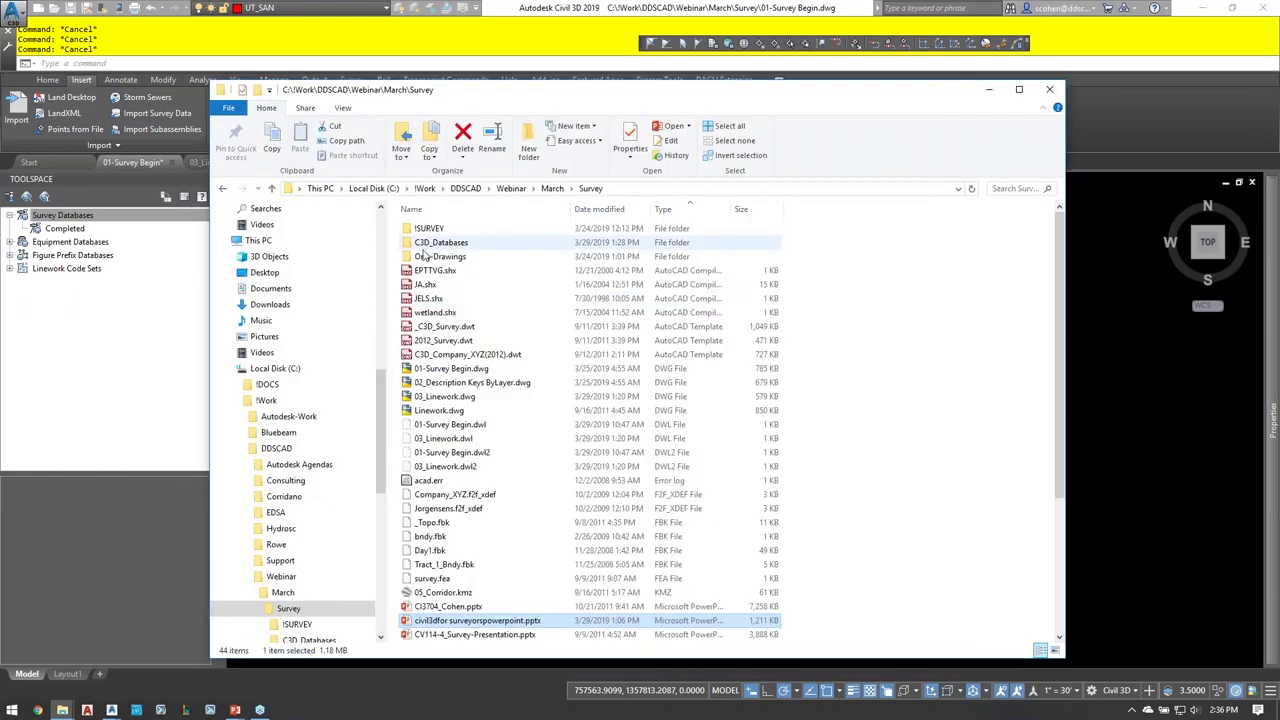
double_click(440, 243)
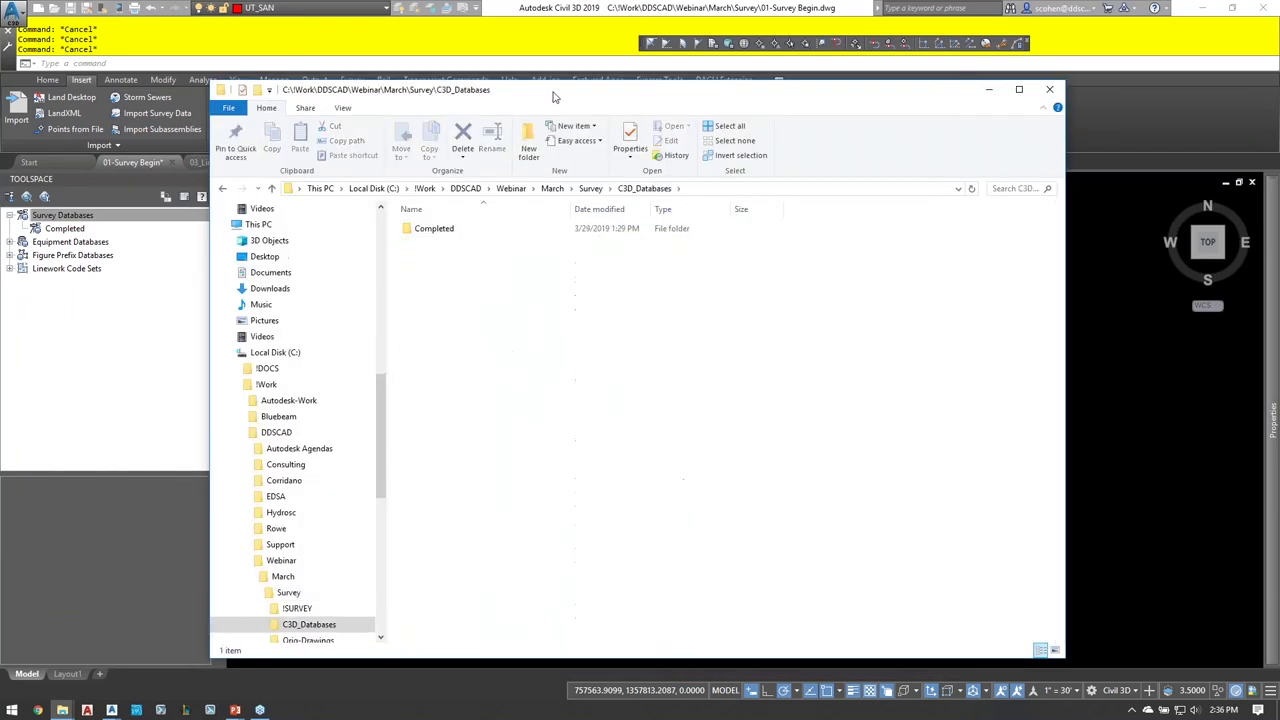
left_click_drag(577, 99, 785, 107)
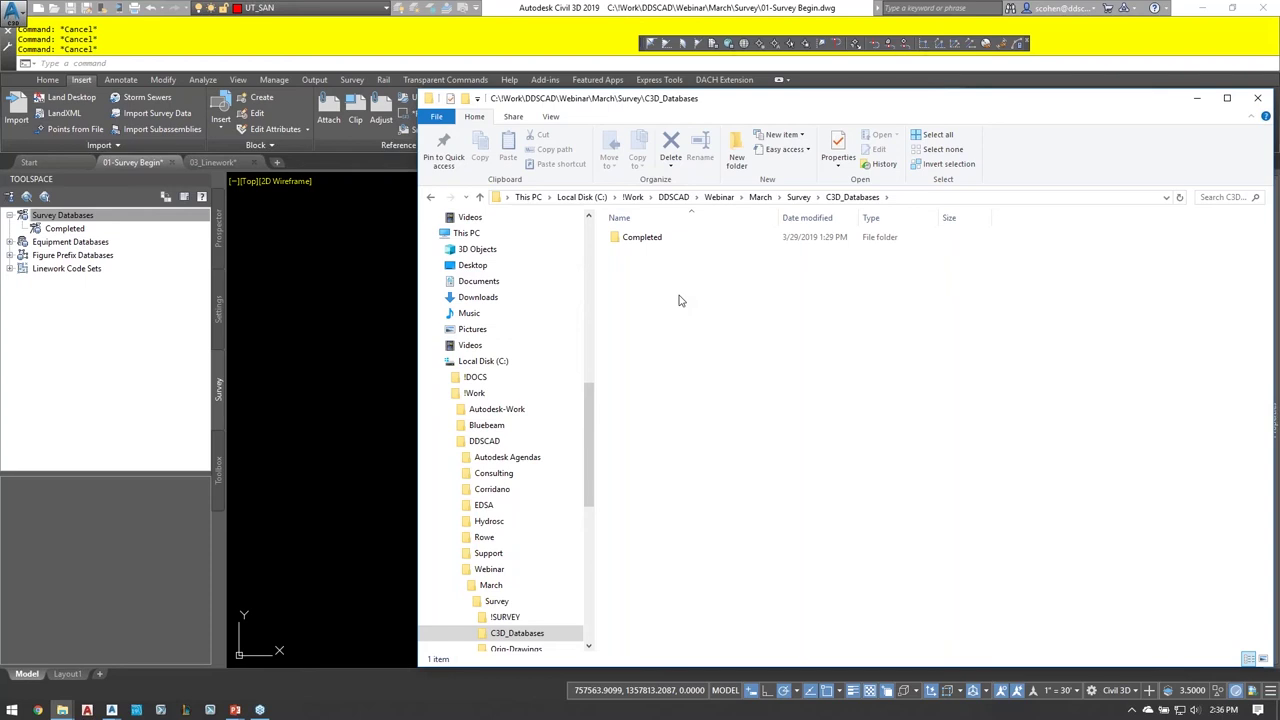
- Create a new local survey database named Webinar, then switch windows
left_click(75, 217)
right_click(75, 217)
left_click(278, 236)
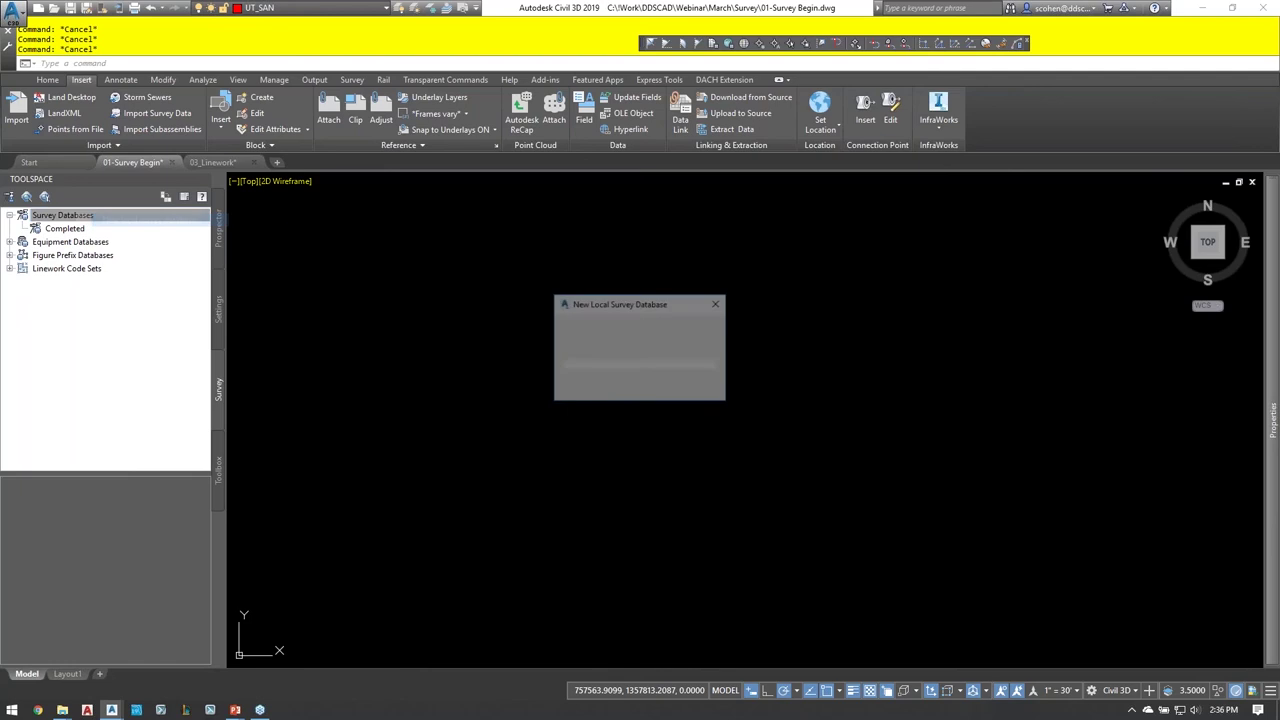
type("W")
key("BackSpace")
type("Webi")
type("inar")
key("Return")
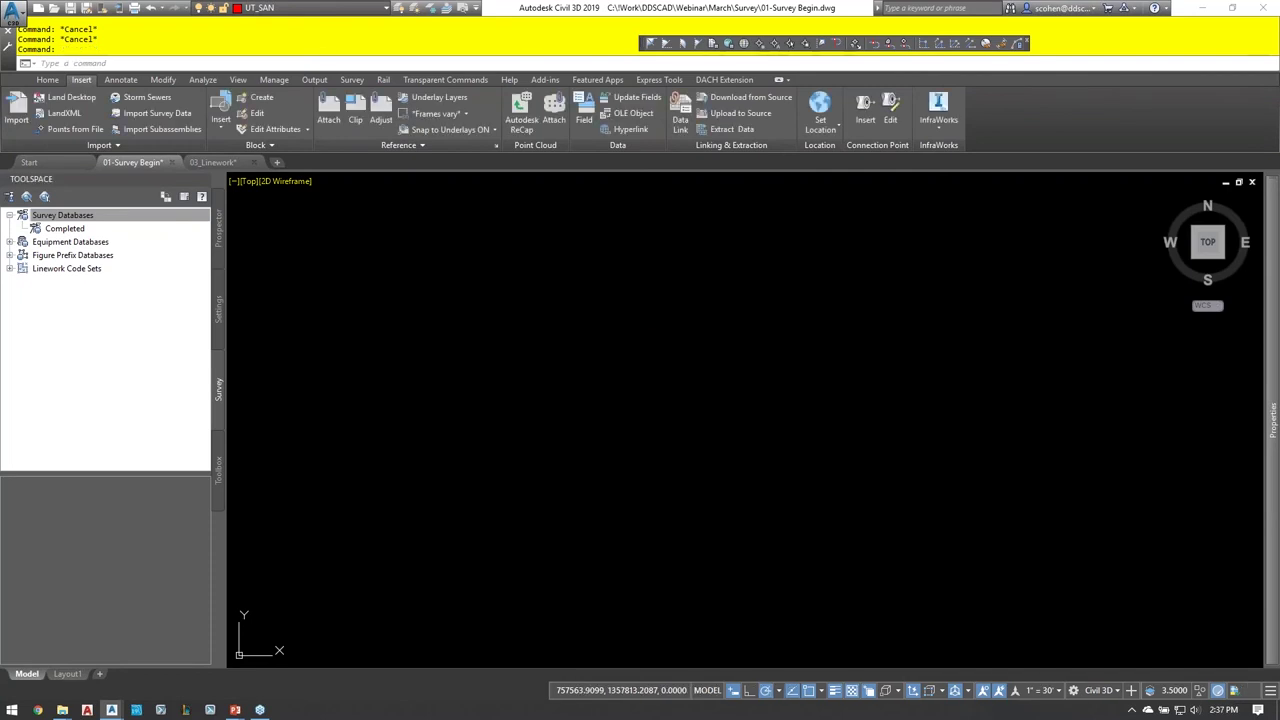
key("alt+Tab")
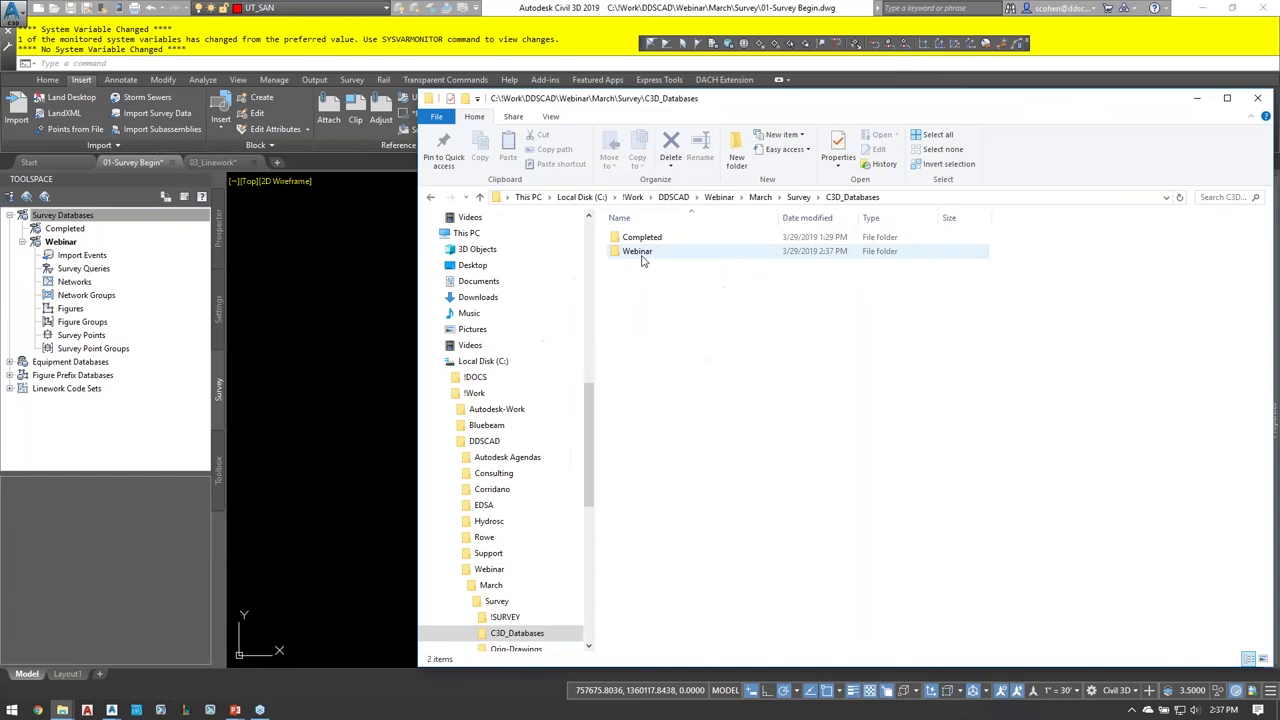
- Inspect the Survey.sdbx and log files in the Webinar folder, then close Explorer
double_click(640, 257)
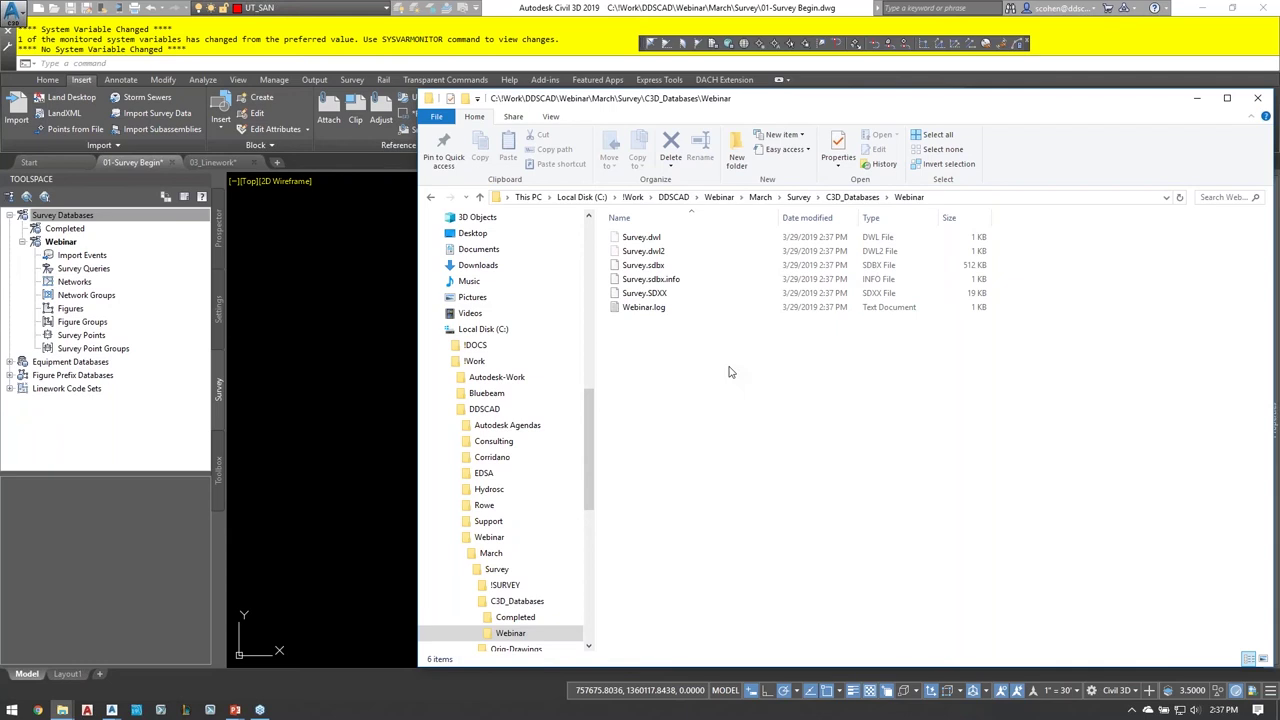
left_click_drag(706, 113, 392, 120)
left_click(956, 116)
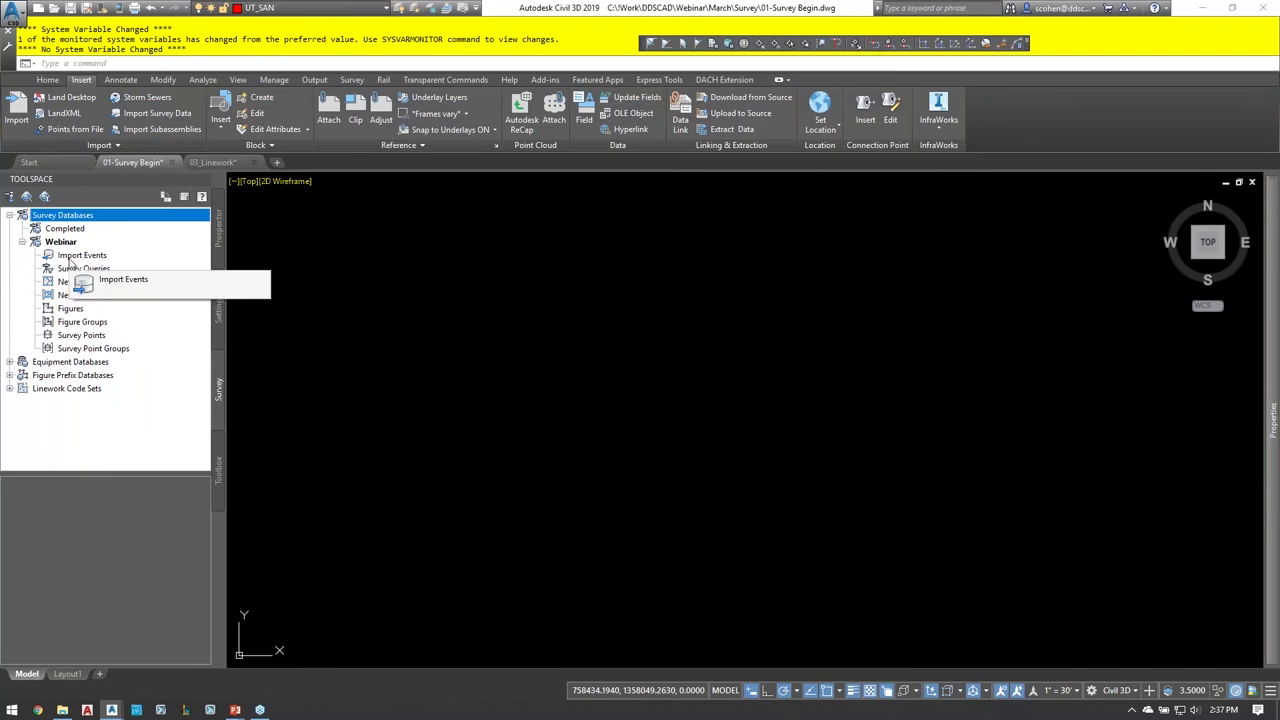
- Navigate through !Work, DDSCAD, Webinar and March into the Survey project folder
key("alt+Tab")
key("alt+Tab")
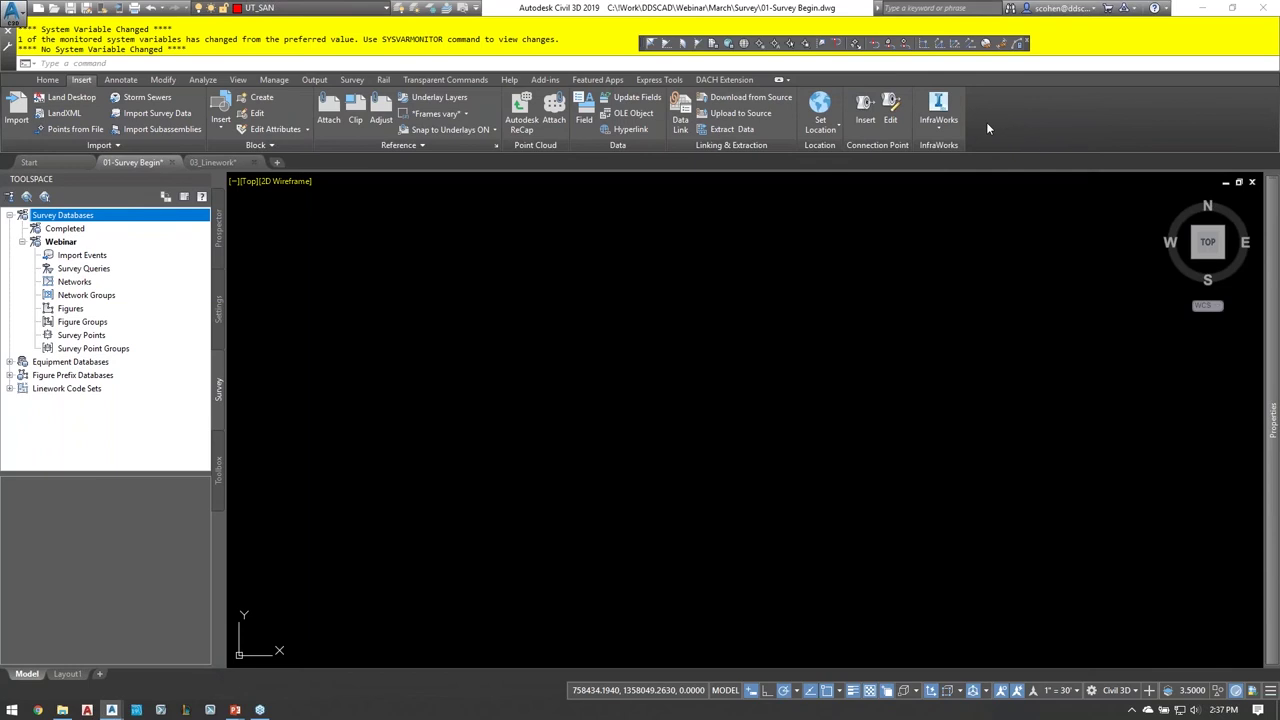
key("alt+Tab")
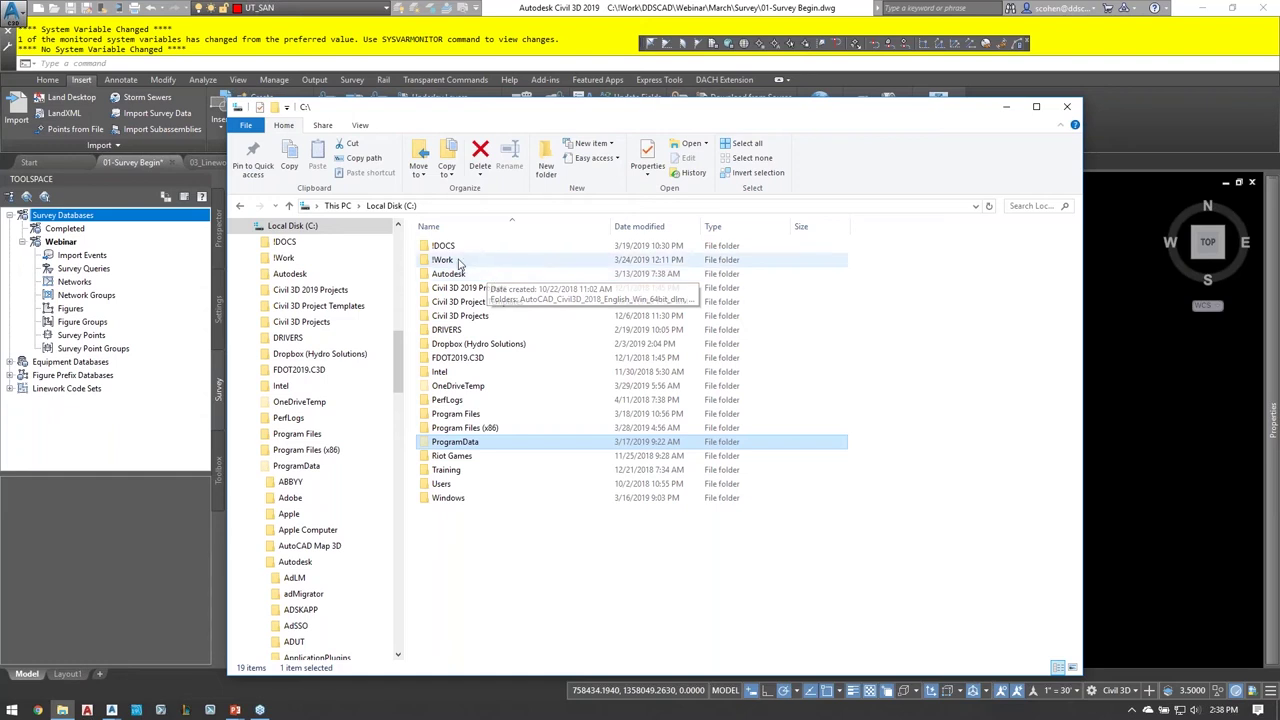
double_click(458, 260)
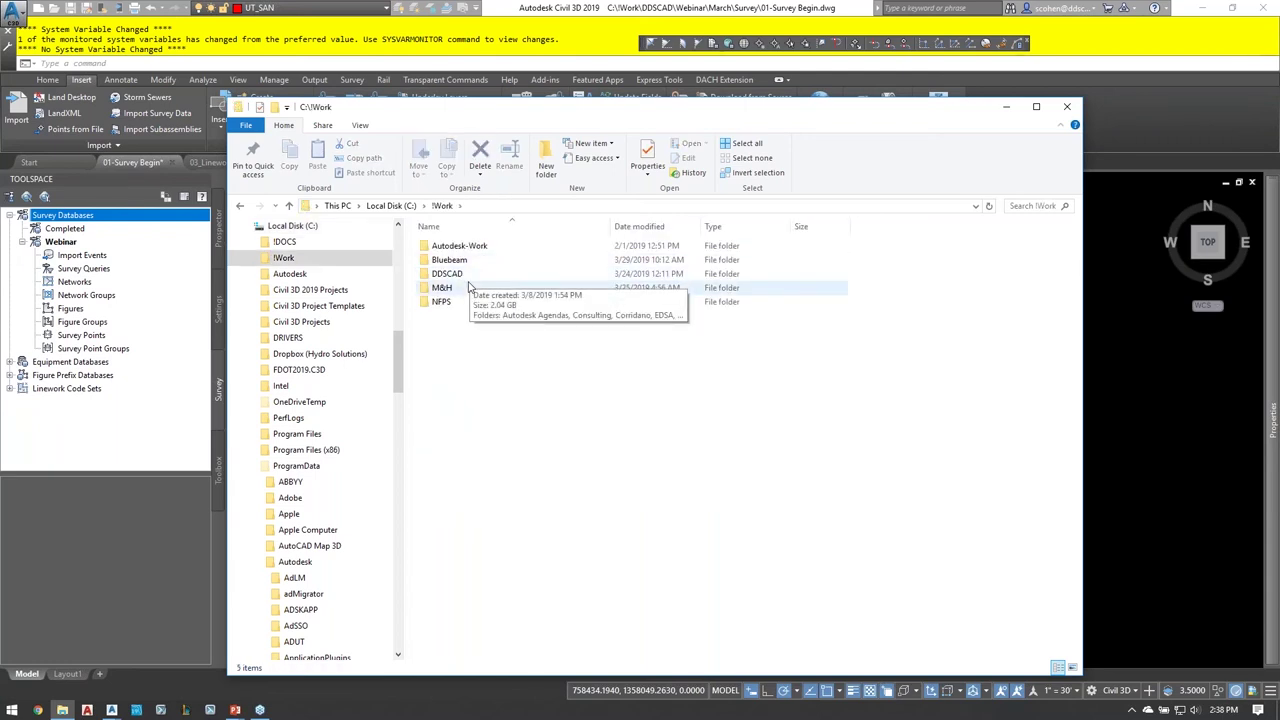
double_click(468, 274)
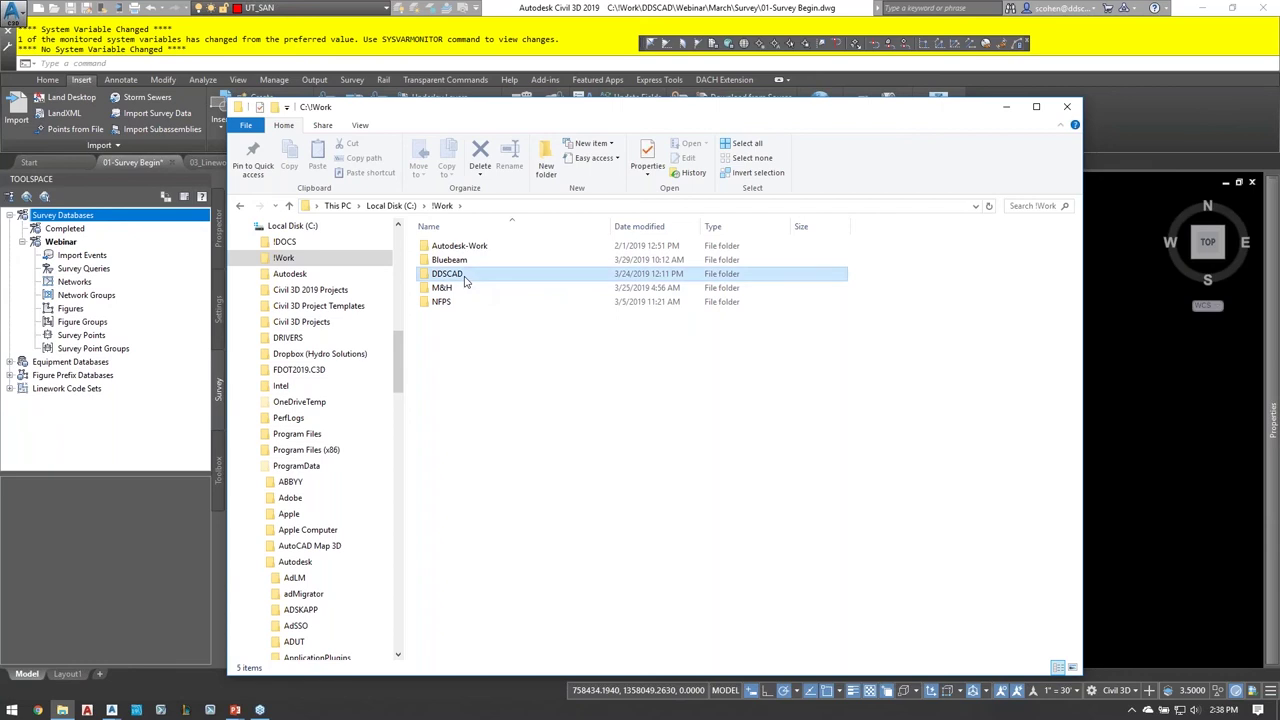
double_click(472, 340)
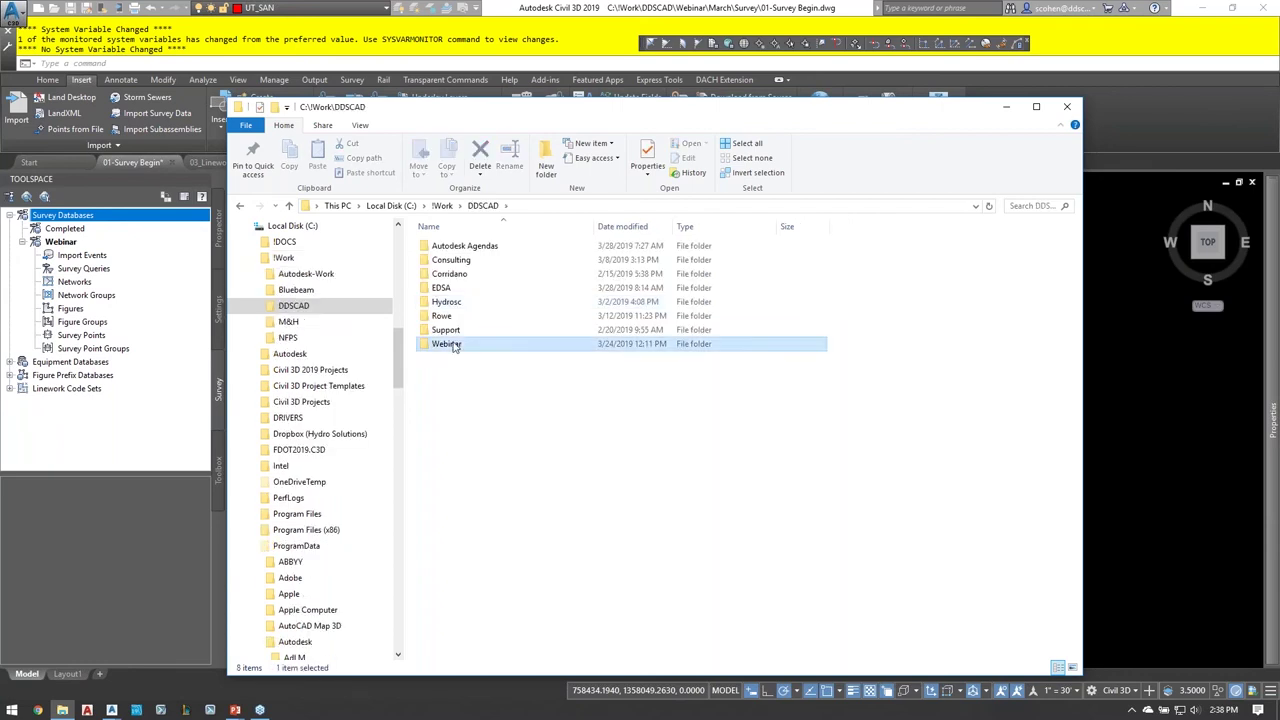
left_click(450, 248)
double_click(448, 247)
double_click(445, 246)
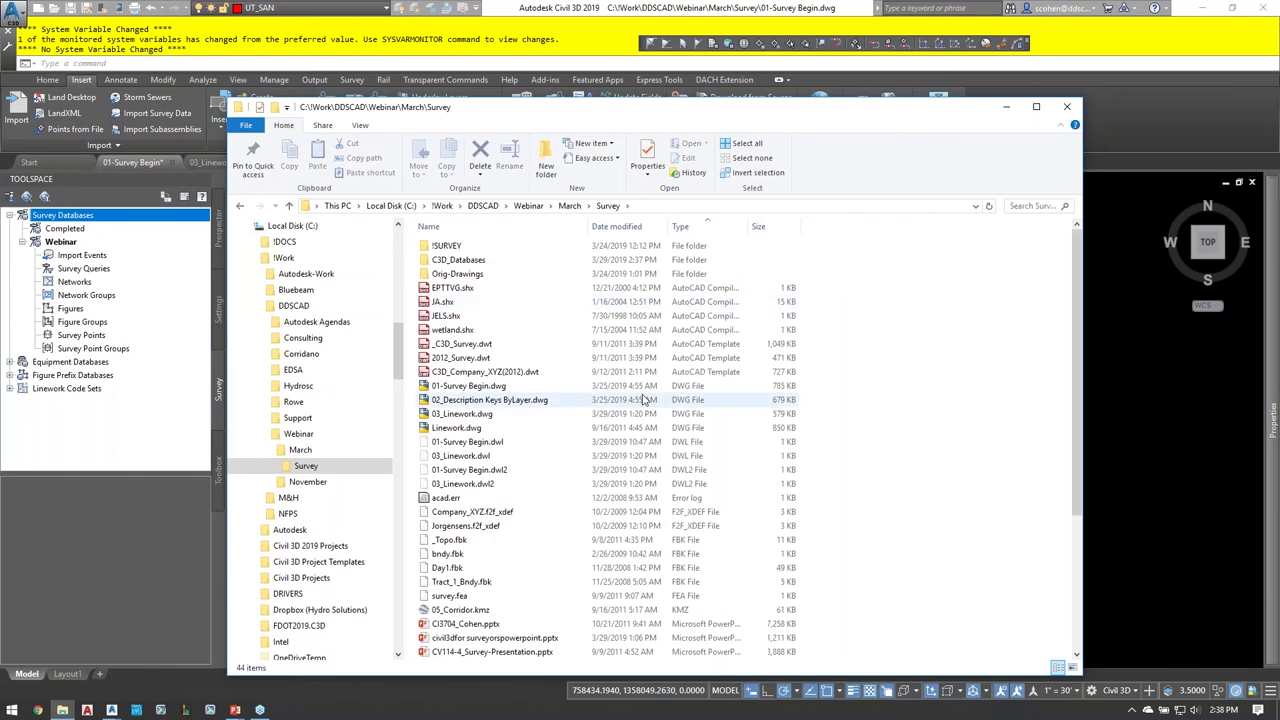
- Open DAY1.txt from the Survey folder in a text editor
scroll(645, 399, "down", 5)
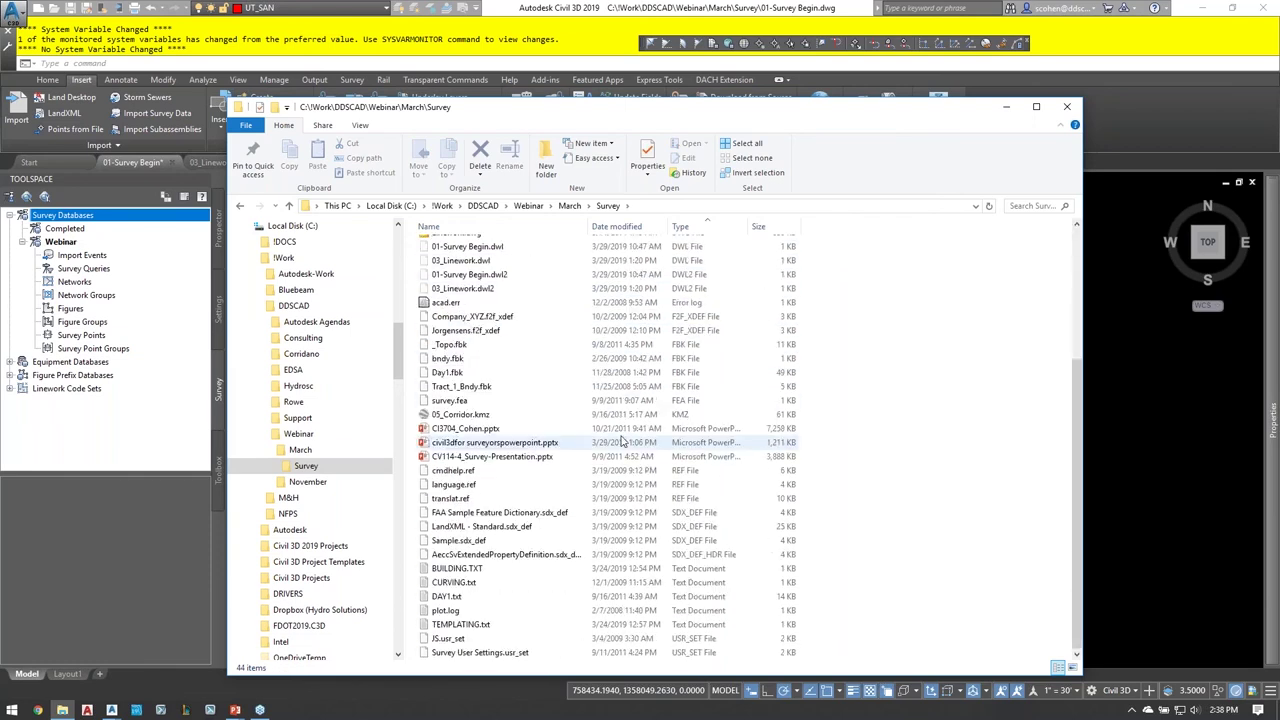
left_click(468, 569)
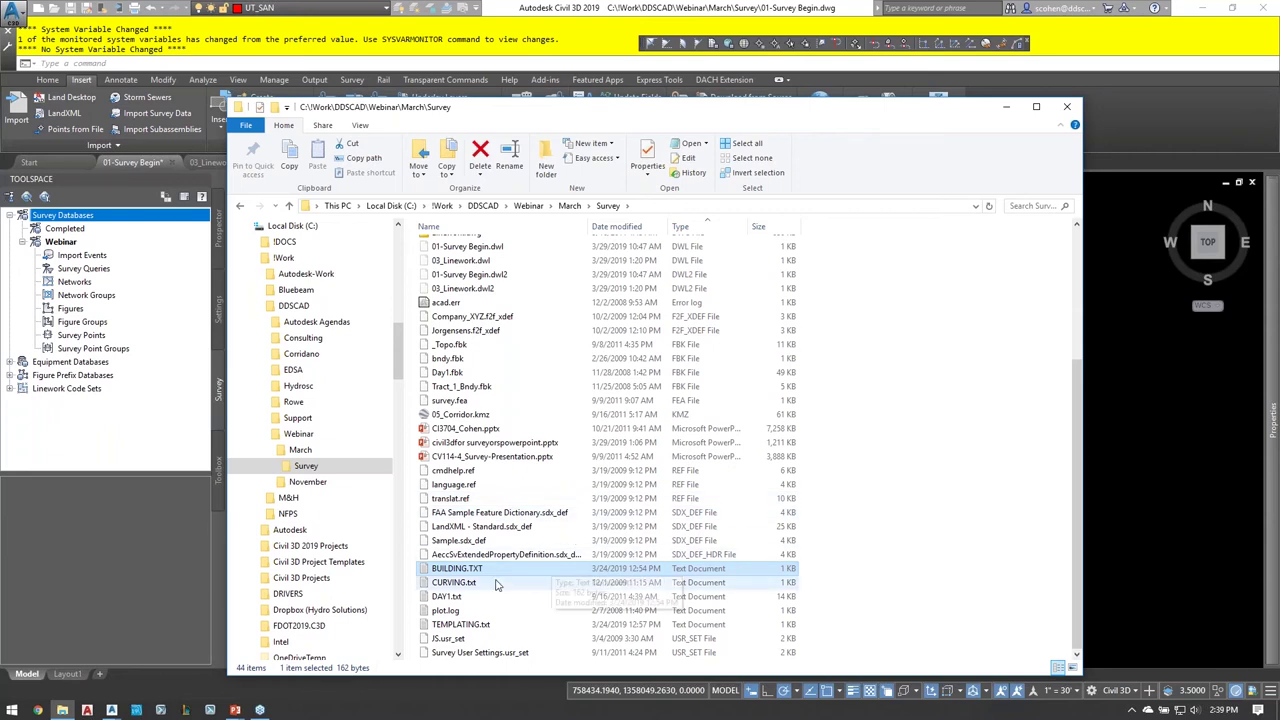
left_click(455, 598)
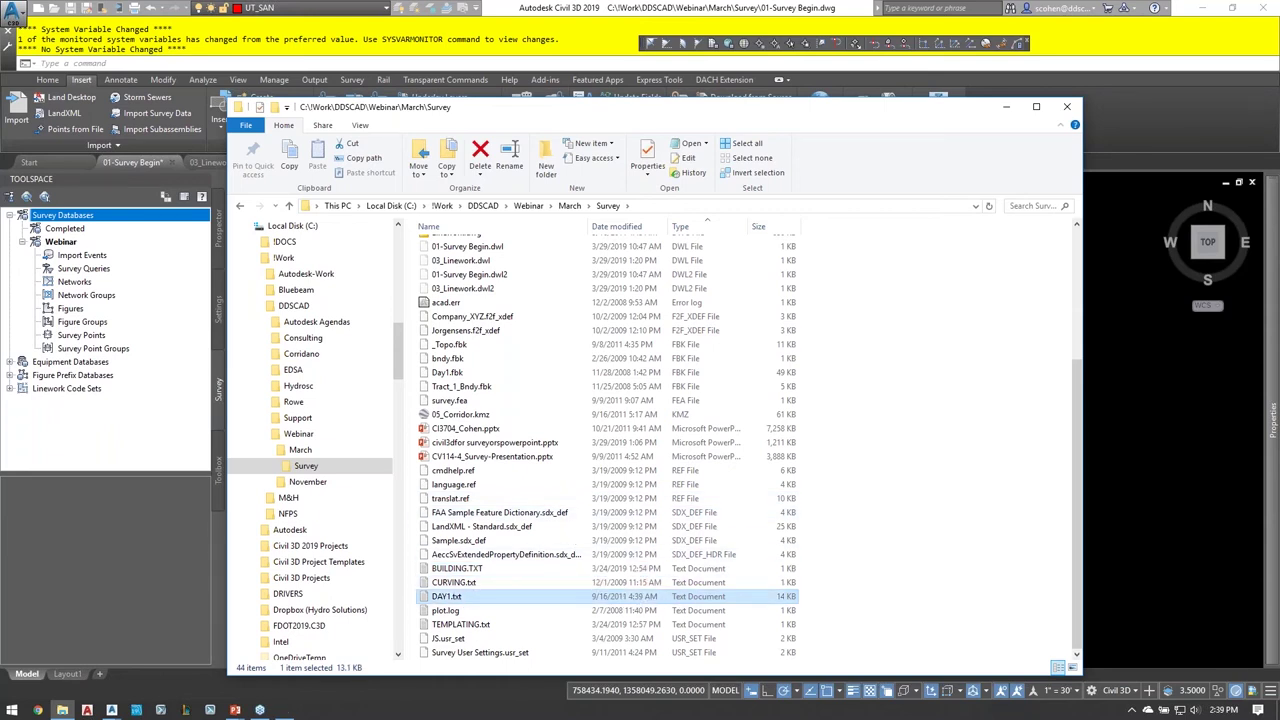
key("Return")
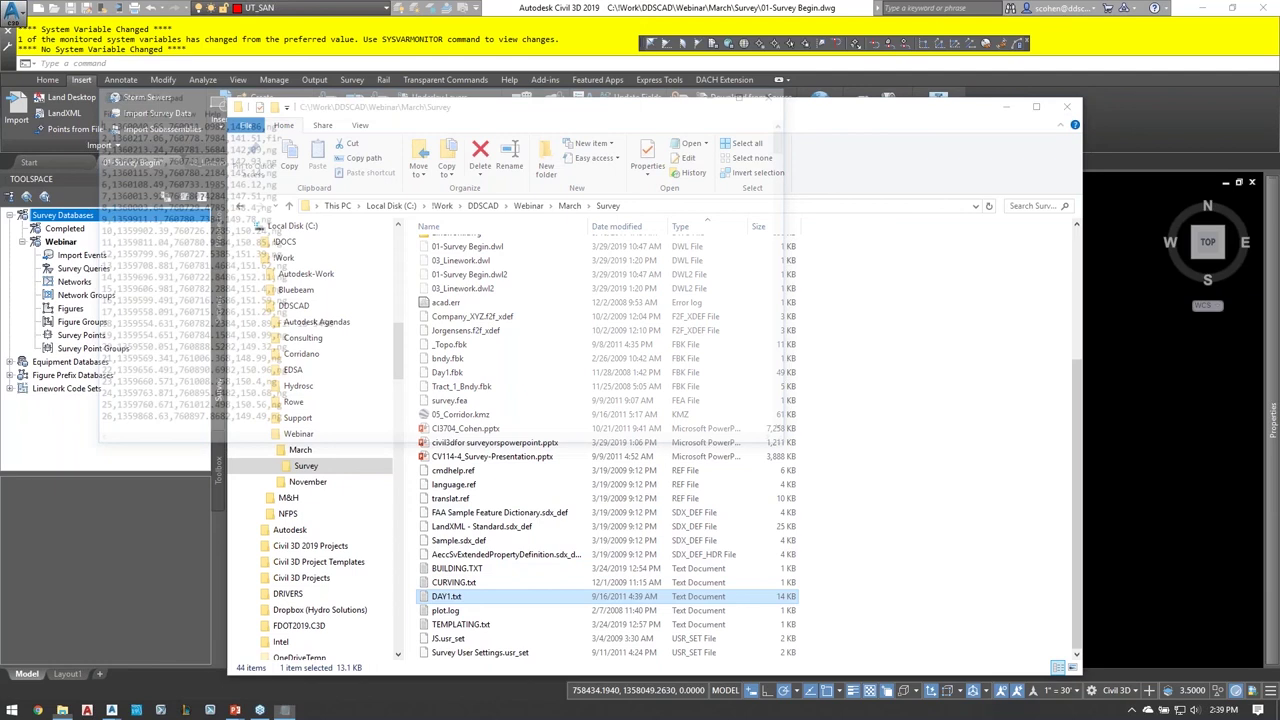
- Scroll through the DAY1.txt point listing and highlight the ep2 code on point 133
scroll(346, 273, "down", 2)
left_click_drag(788, 152, 802, 247)
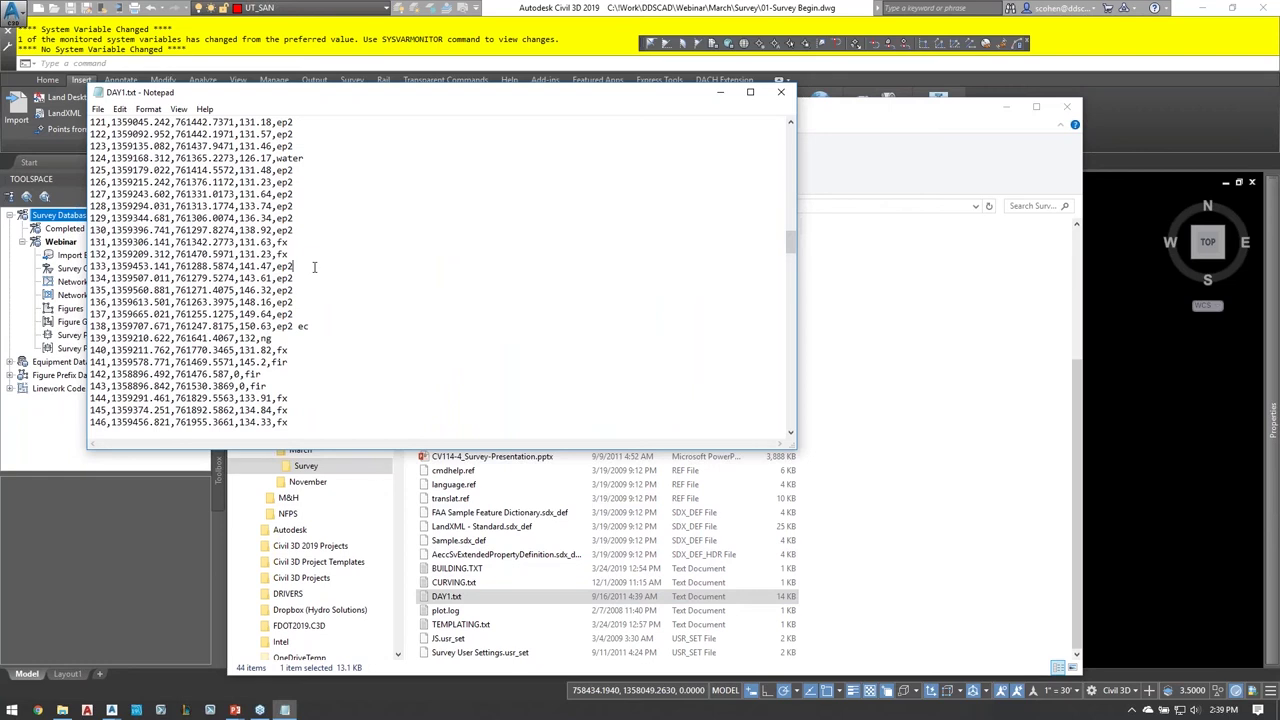
left_click(314, 267)
key("shift+Left")
key("shift+Left")
key("shift+Left")
key("shift+Left")
key("shift+Left")
key("shift+Left")
- Switch to File Explorer and open TEMPLATING.txt from the Survey folder in Notepad
left_click(709, 6)
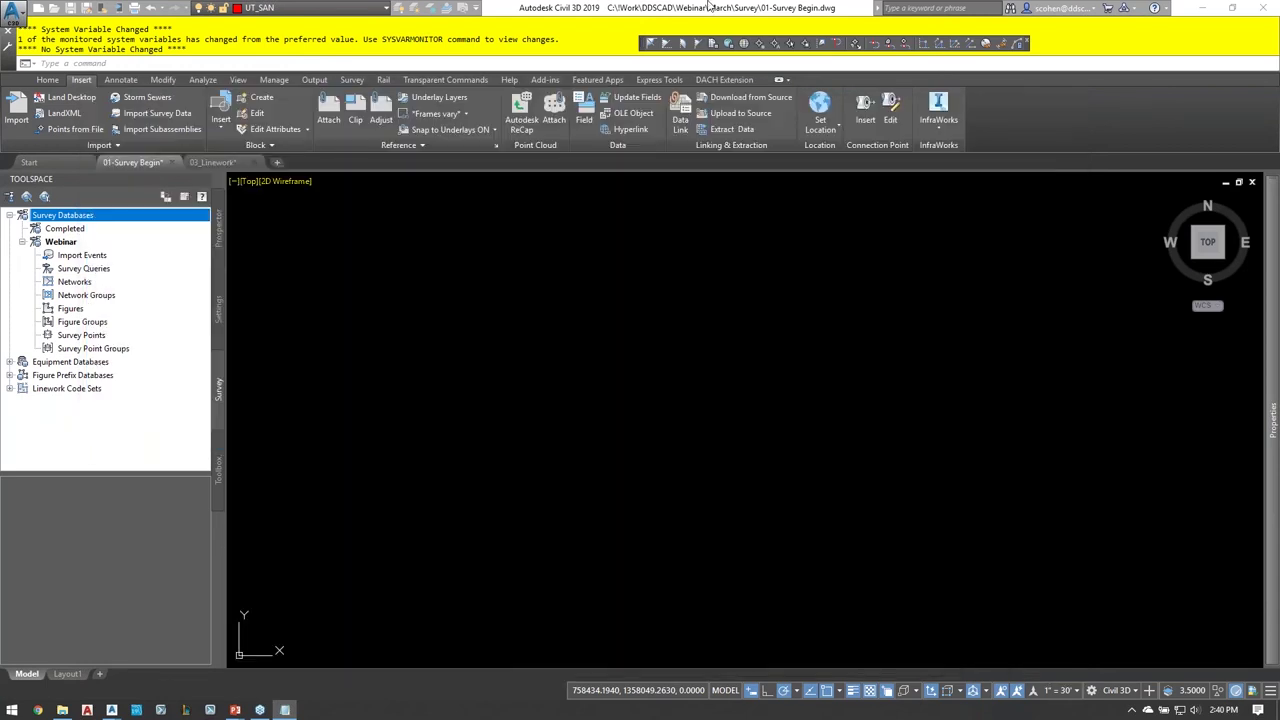
key("alt+Tab")
key("alt+Tab")
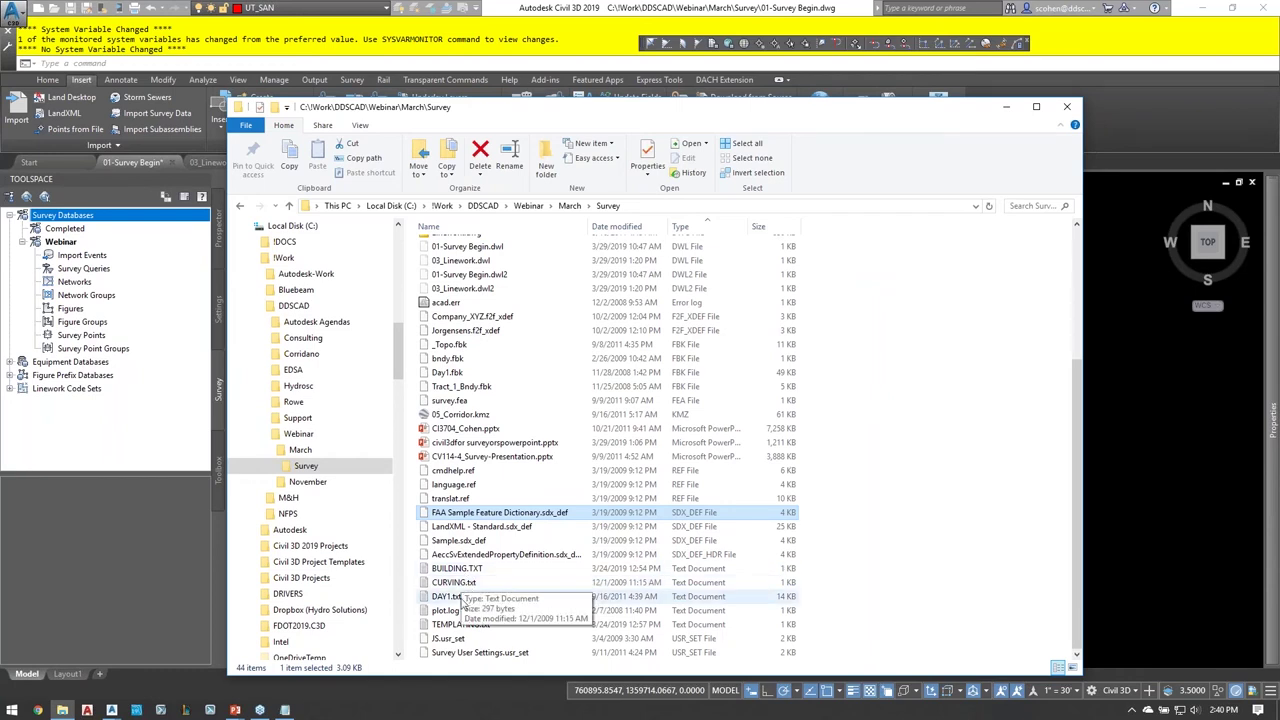
left_click(460, 624)
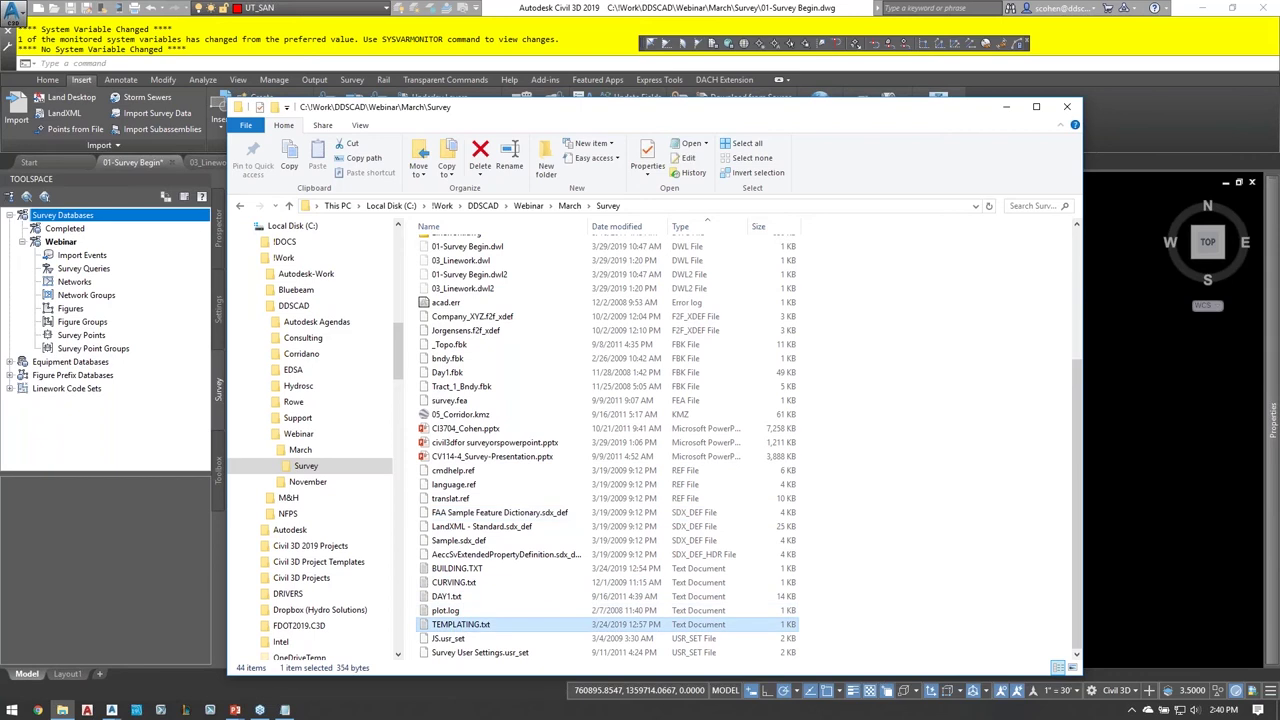
double_click(460, 624)
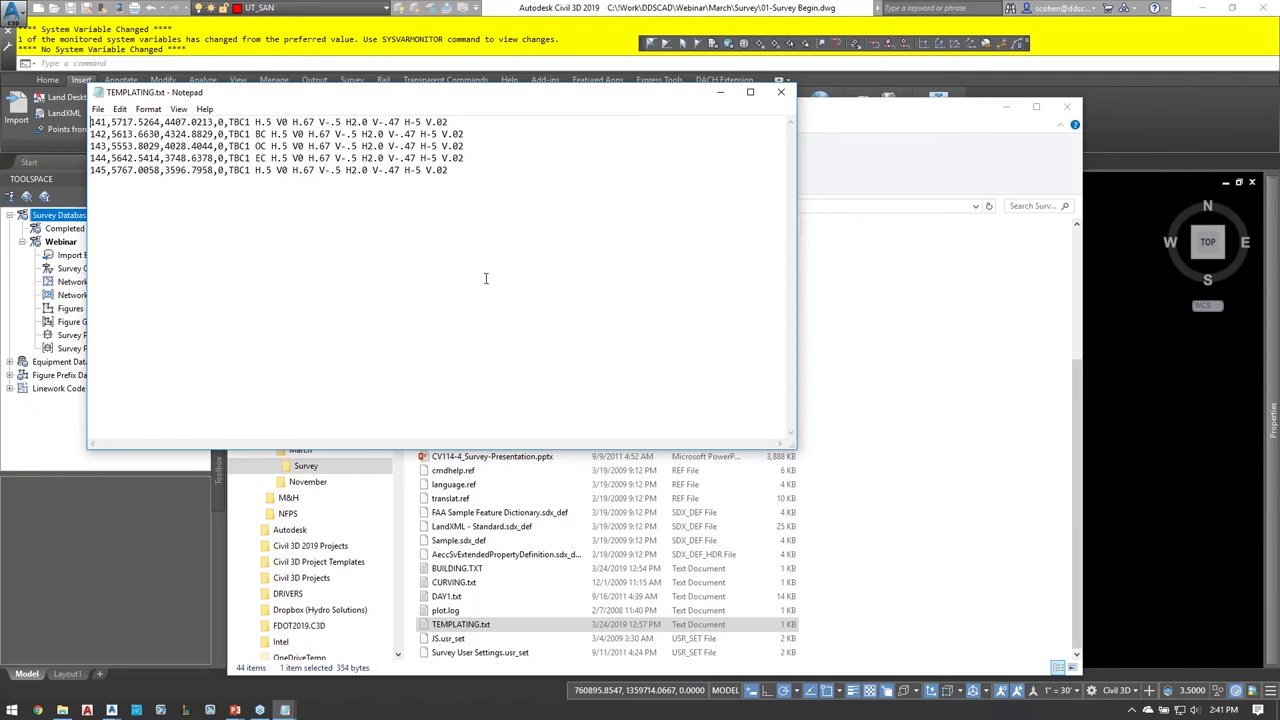
- Highlight the TBC1 template codes on point 141, then return to Civil 3D
left_click(446, 124)
left_click_drag(446, 124, 208, 110)
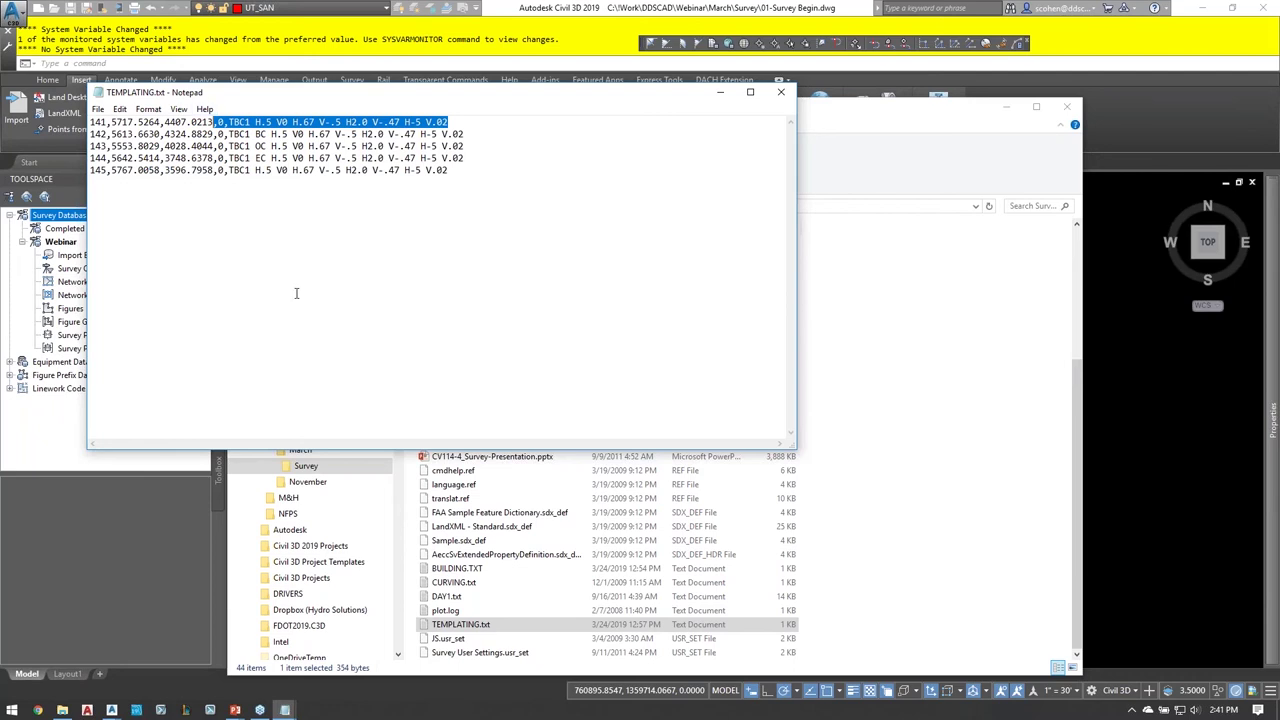
left_click(575, 5)
- Create a Linework local survey database and start importing survey data into it
right_click(80, 217)
left_click(150, 221)
type("Linework")
key("Return")
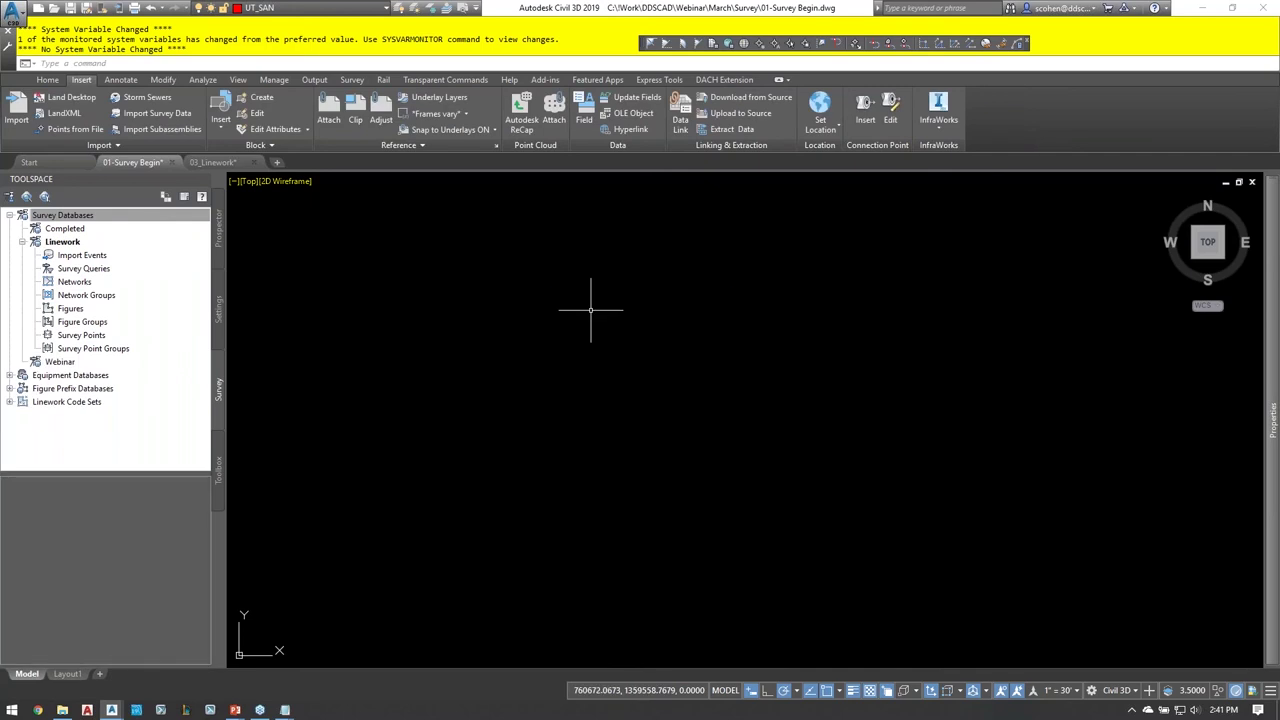
right_click(80, 258)
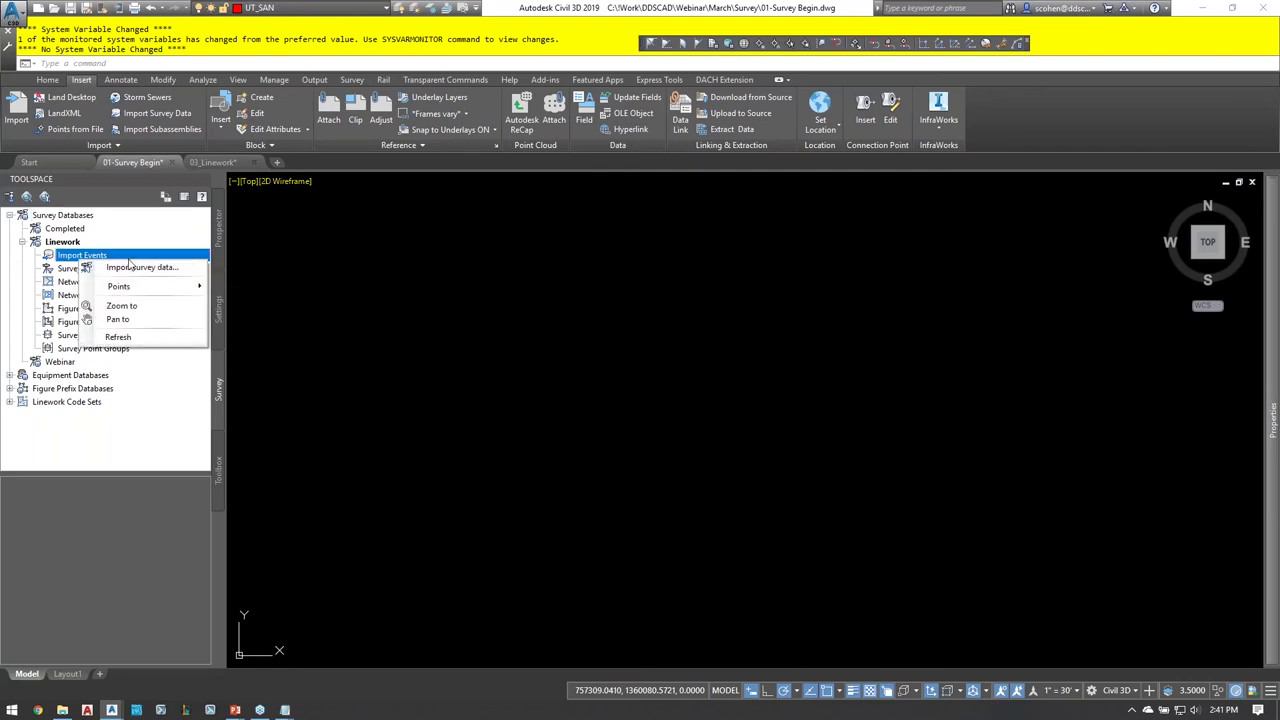
left_click(140, 267)
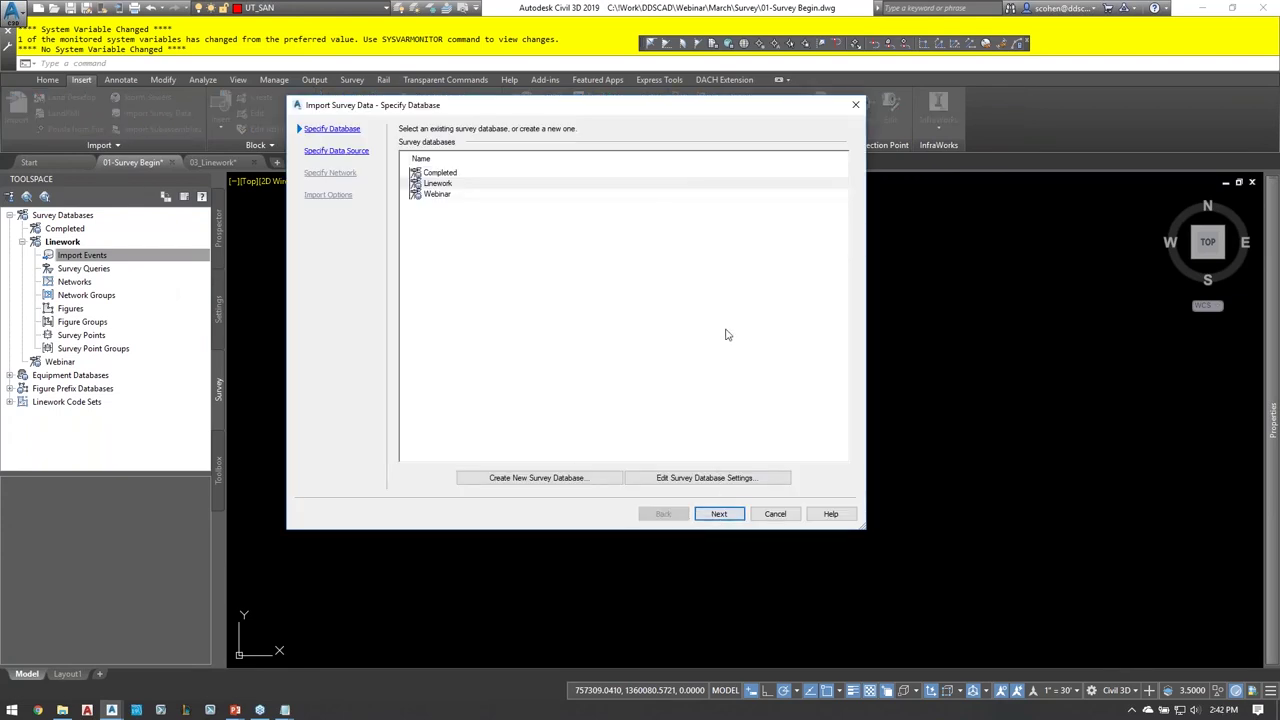
- Keep the Linework database and advance to the data source step with Point File selected
left_click(719, 513)
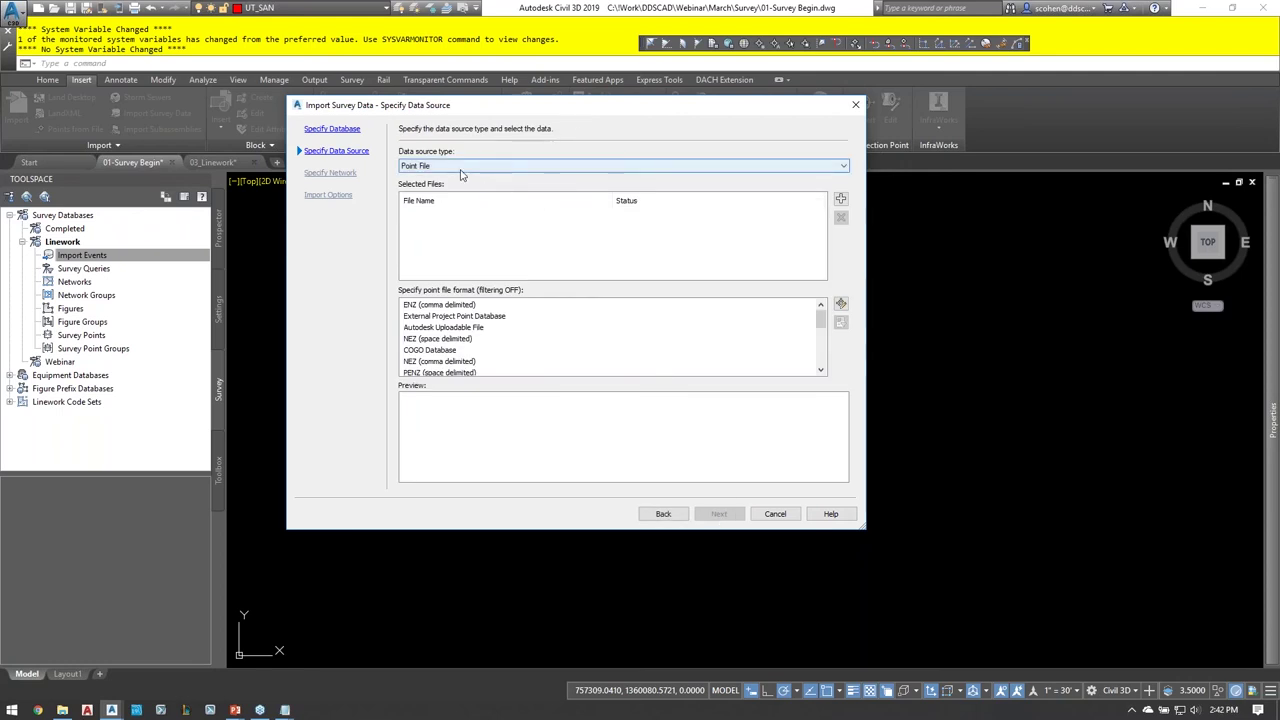
left_click_drag(819, 316, 819, 356)
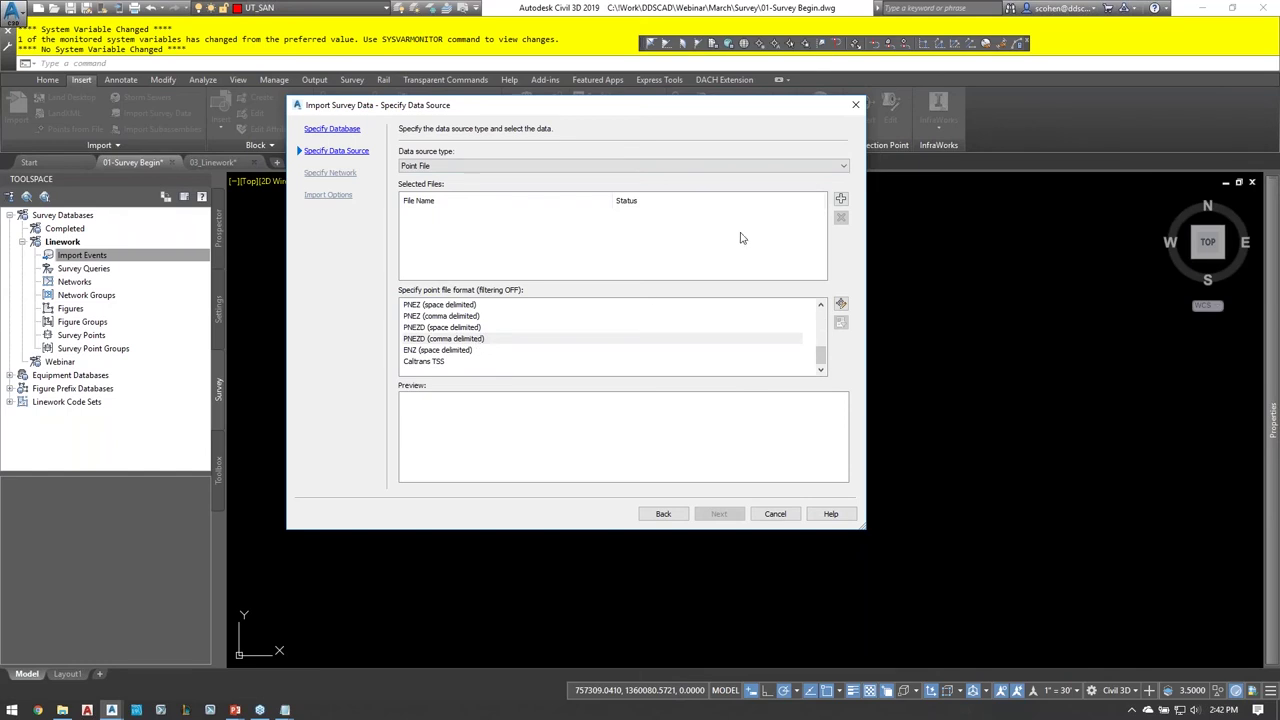
- Select BUILDING.TXT, CURVING.txt and TEMPLATING.txt from the Survey folder as source files
left_click(841, 200)
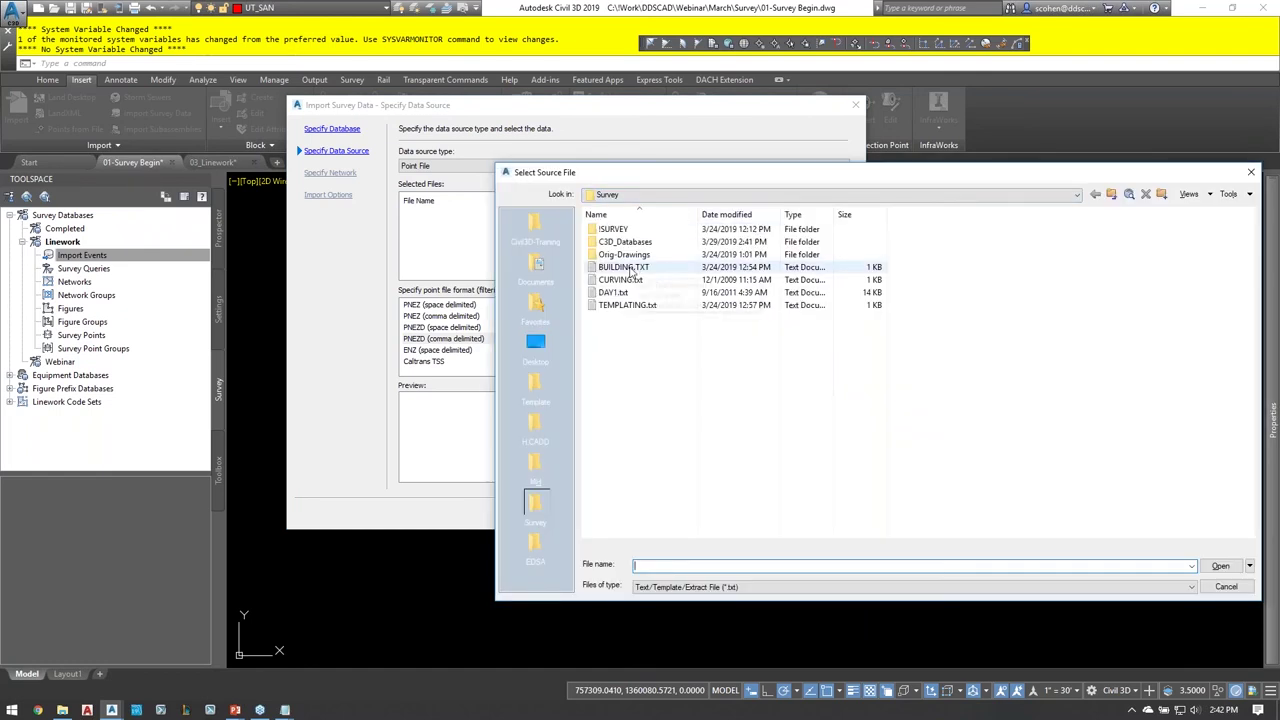
left_click(628, 268)
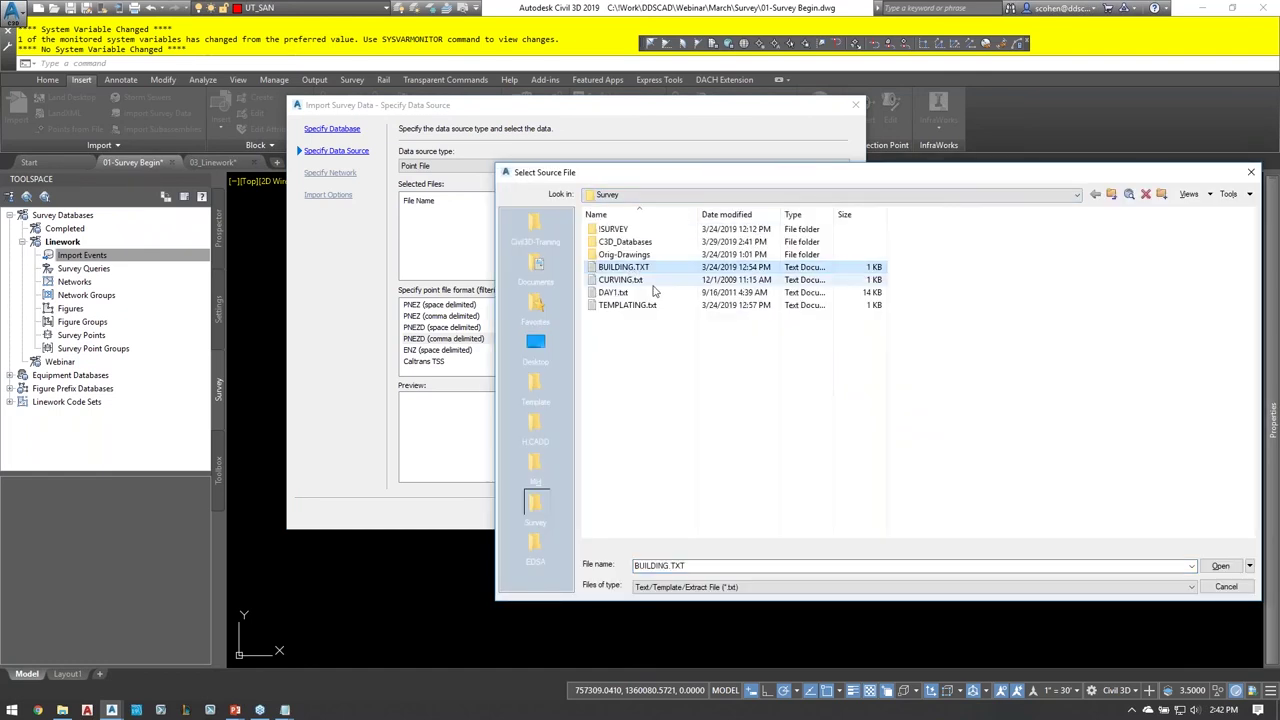
left_click(630, 280, "ctrl")
left_click(645, 305, "ctrl")
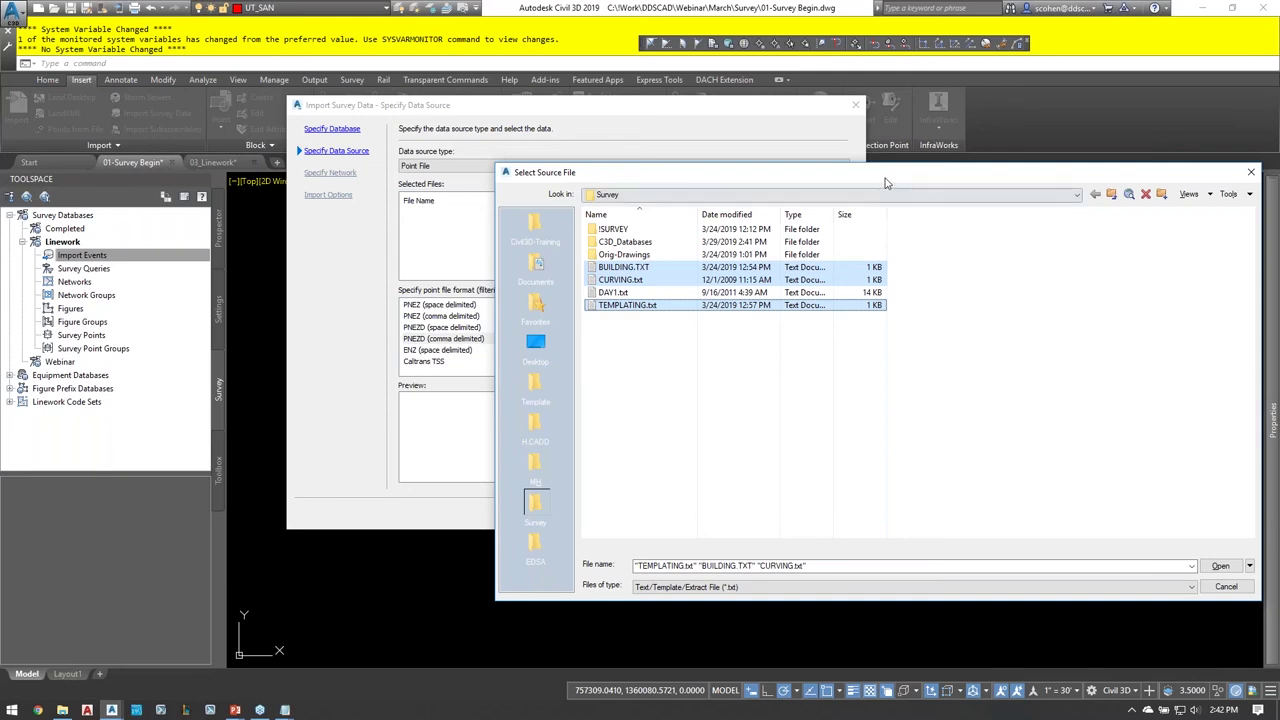
left_click_drag(886, 177, 599, 126)
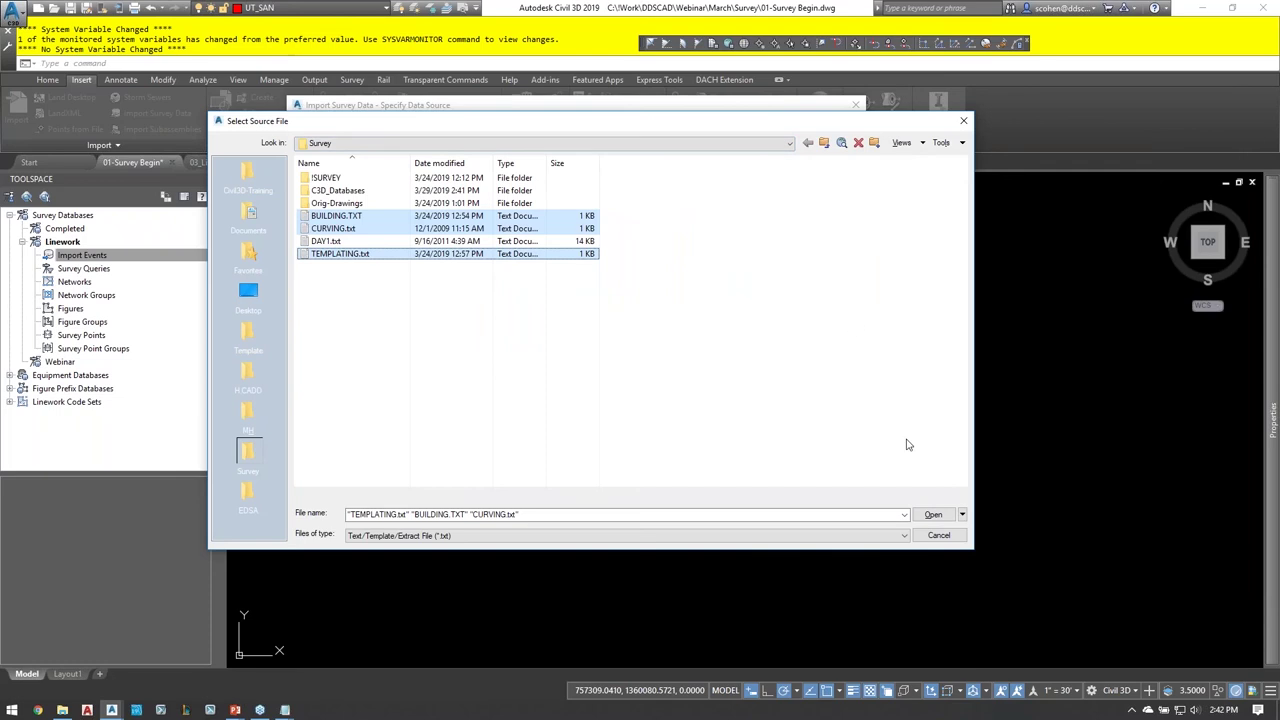
- Add the three files in PNEZD (comma delimited) format and advance to Specify Network
left_click(936, 512)
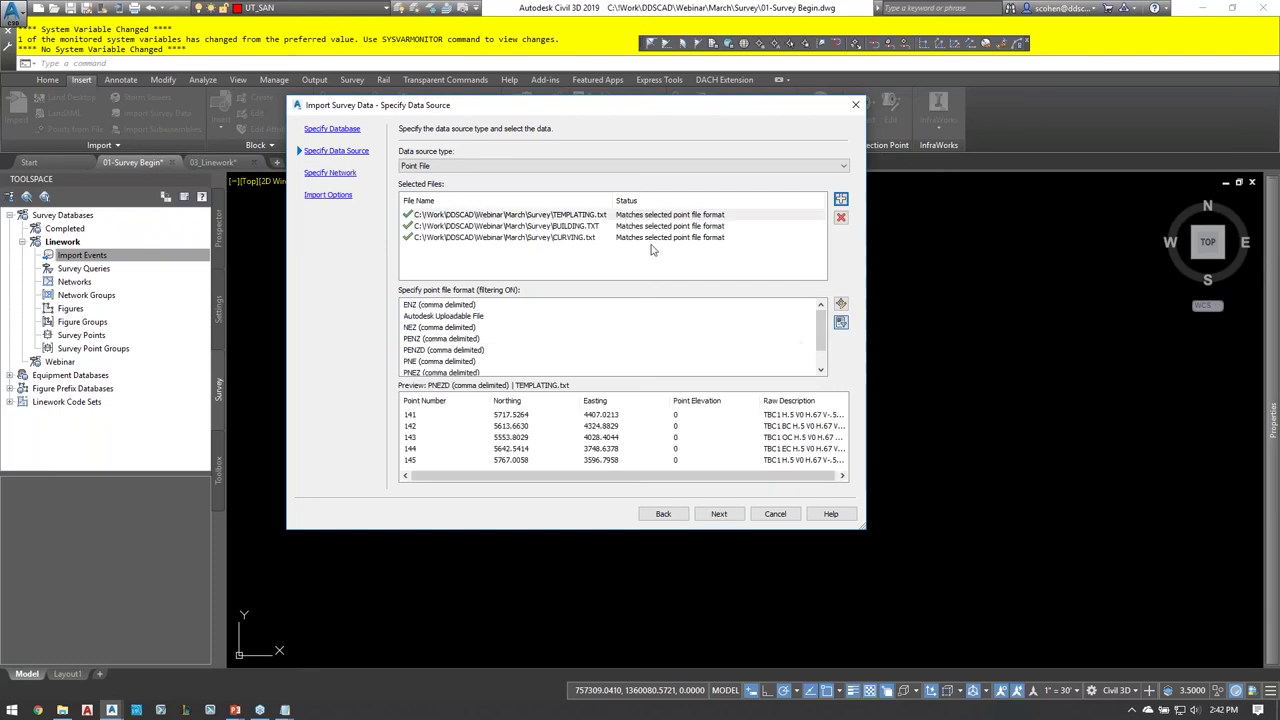
left_click(728, 513)
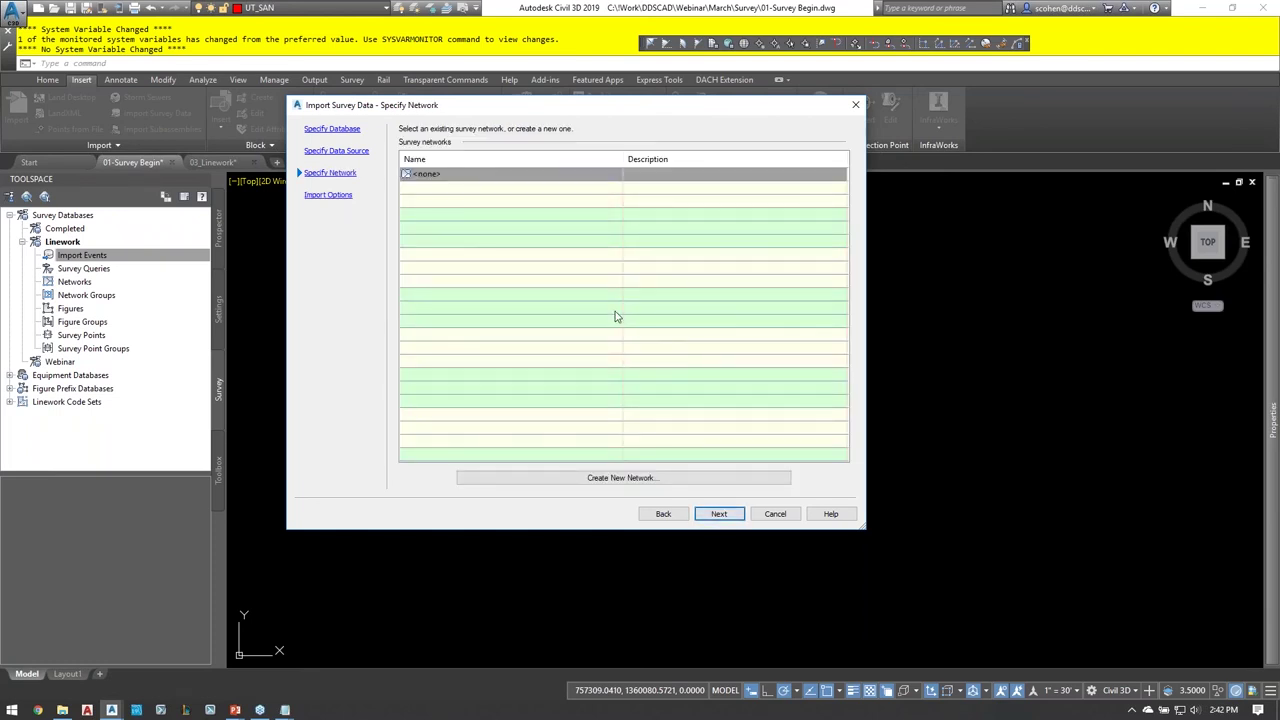
- Reach Import Options and keep Company-XYZ(FPD) as the figure prefix database
left_click(719, 513)
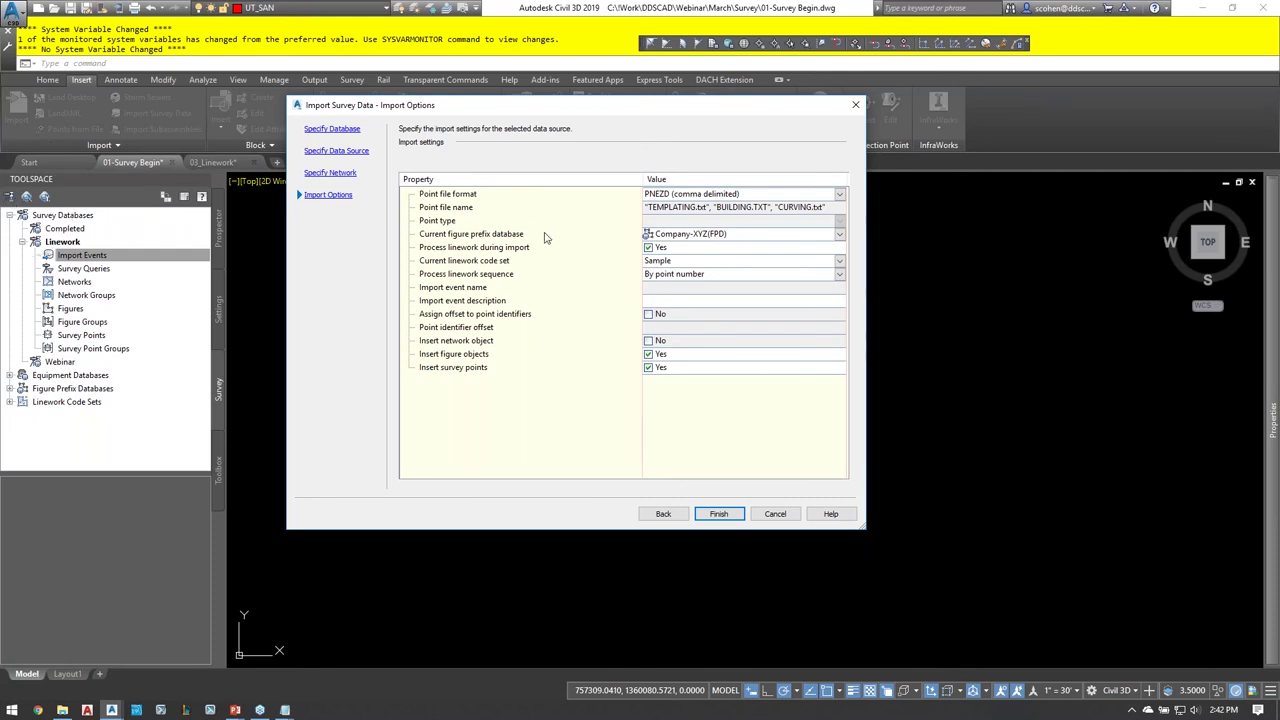
left_click(455, 237)
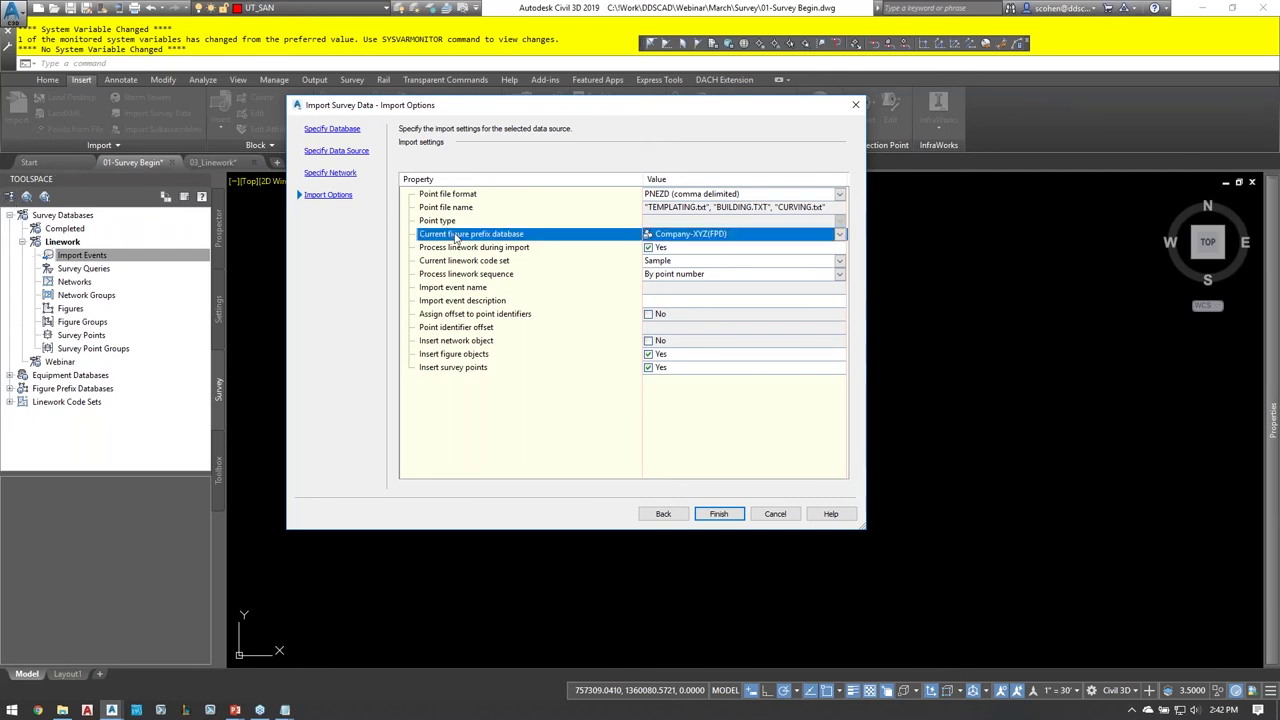
left_click(841, 235)
left_click(690, 258)
- Process linework with the Sample code set and By point number sequence, and run the import
left_click(458, 248)
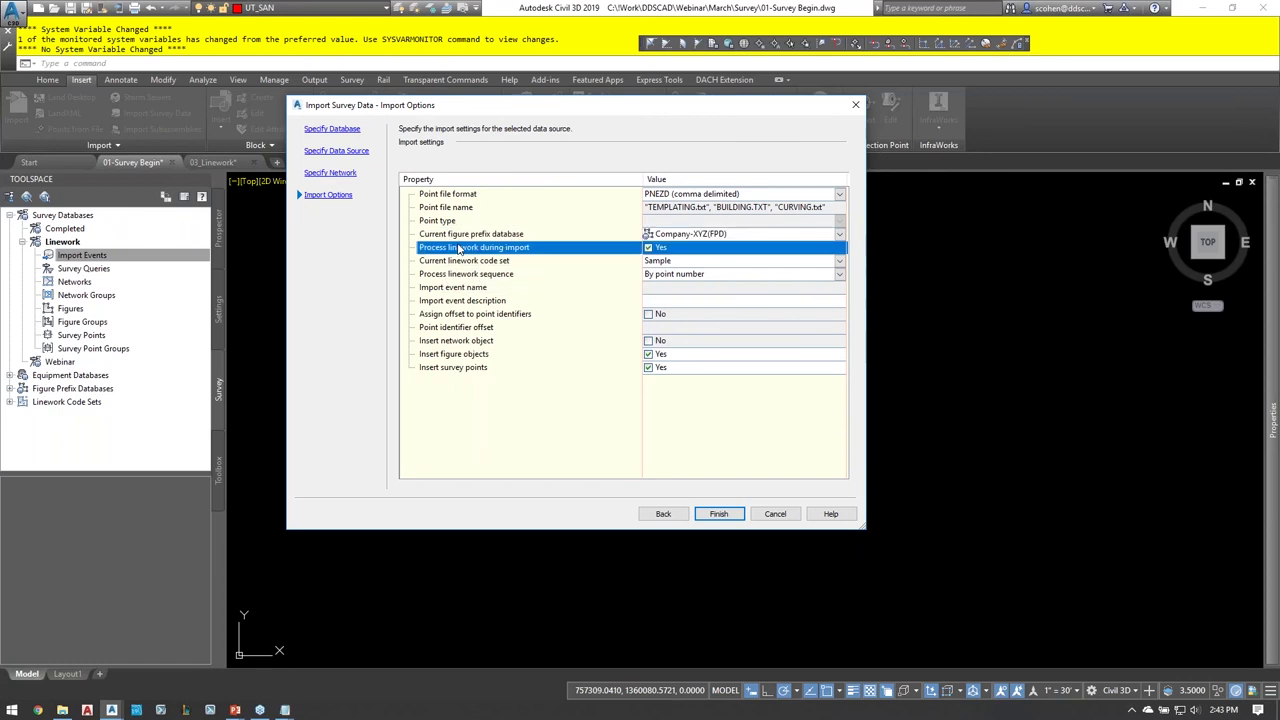
left_click(454, 262)
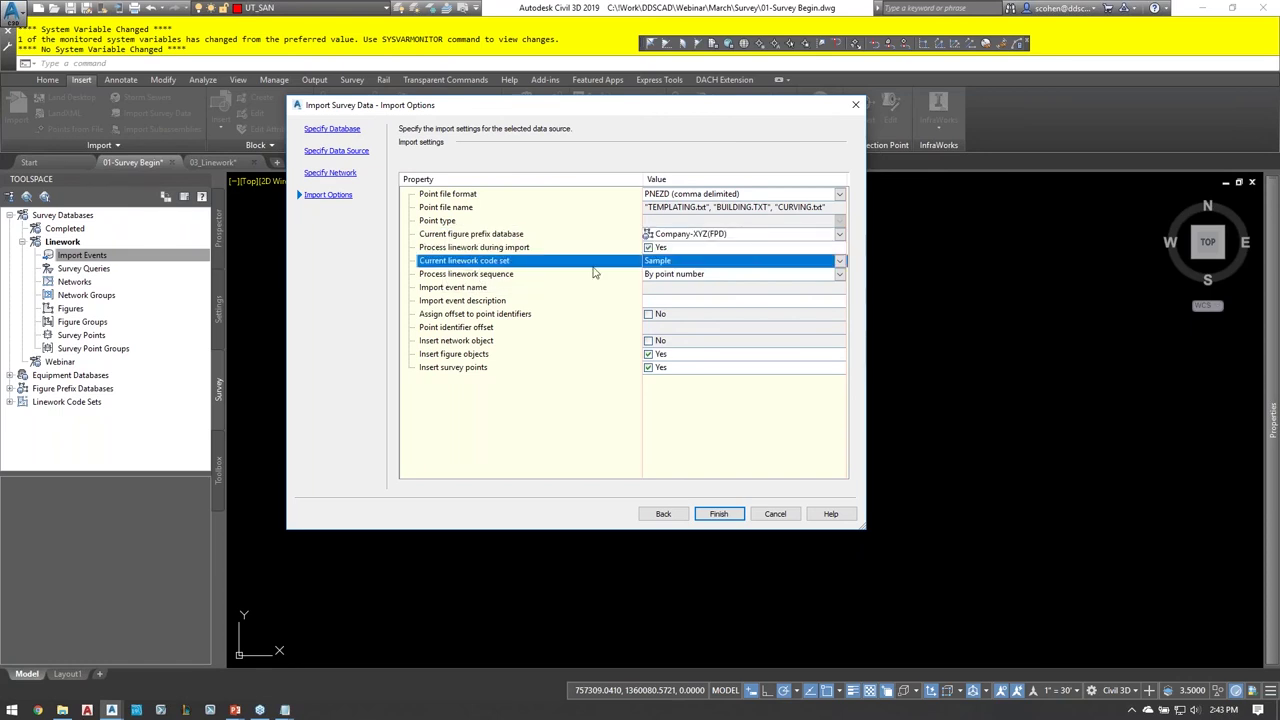
left_click(839, 261)
left_click(700, 295)
left_click(487, 277)
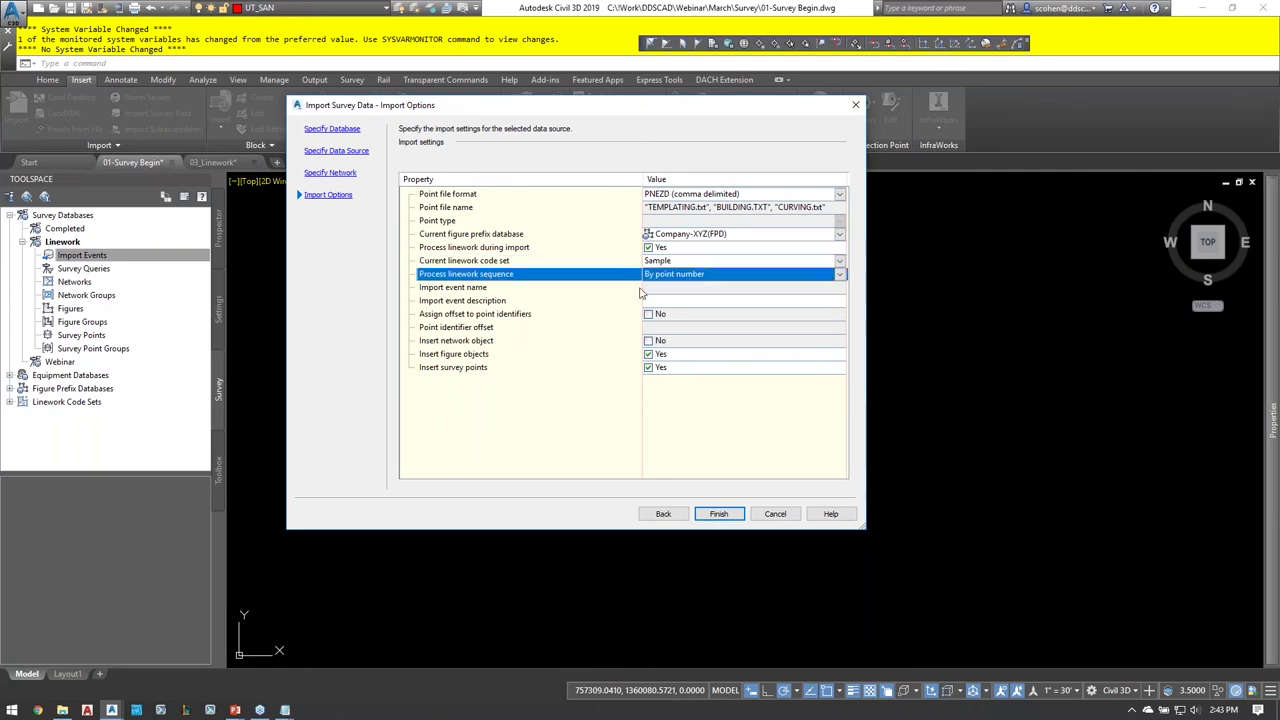
left_click(839, 275)
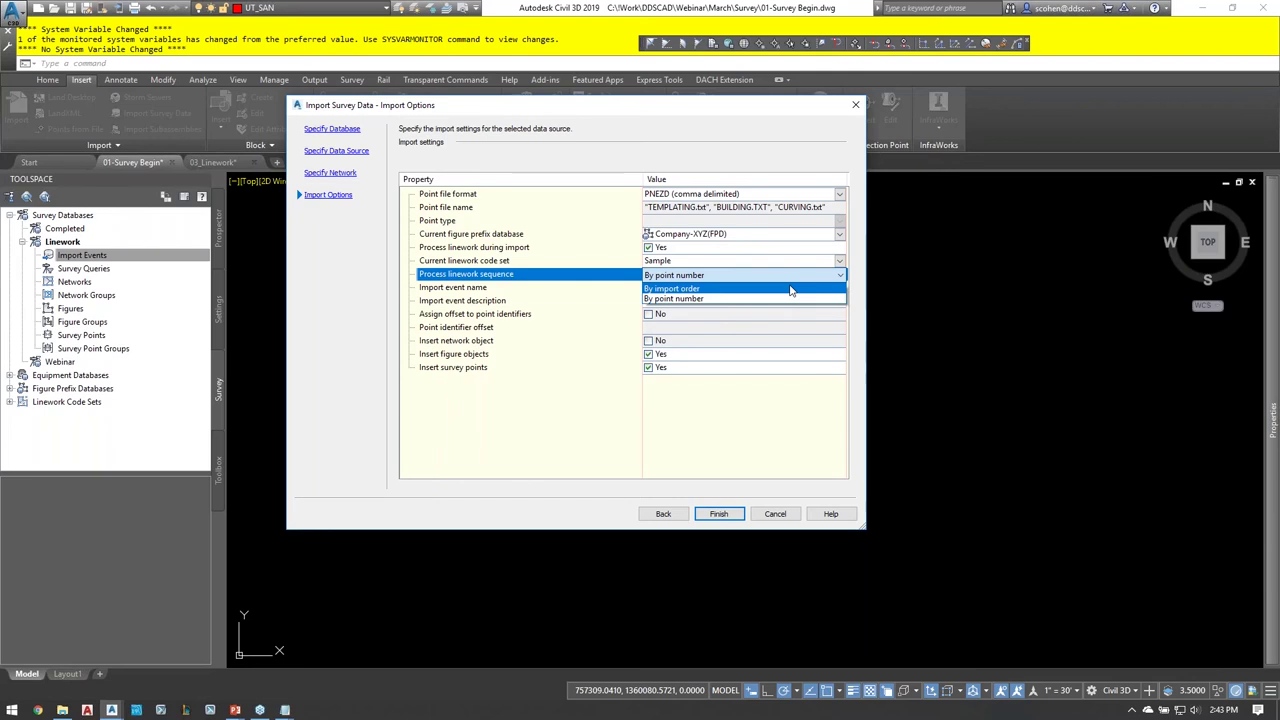
left_click(512, 291)
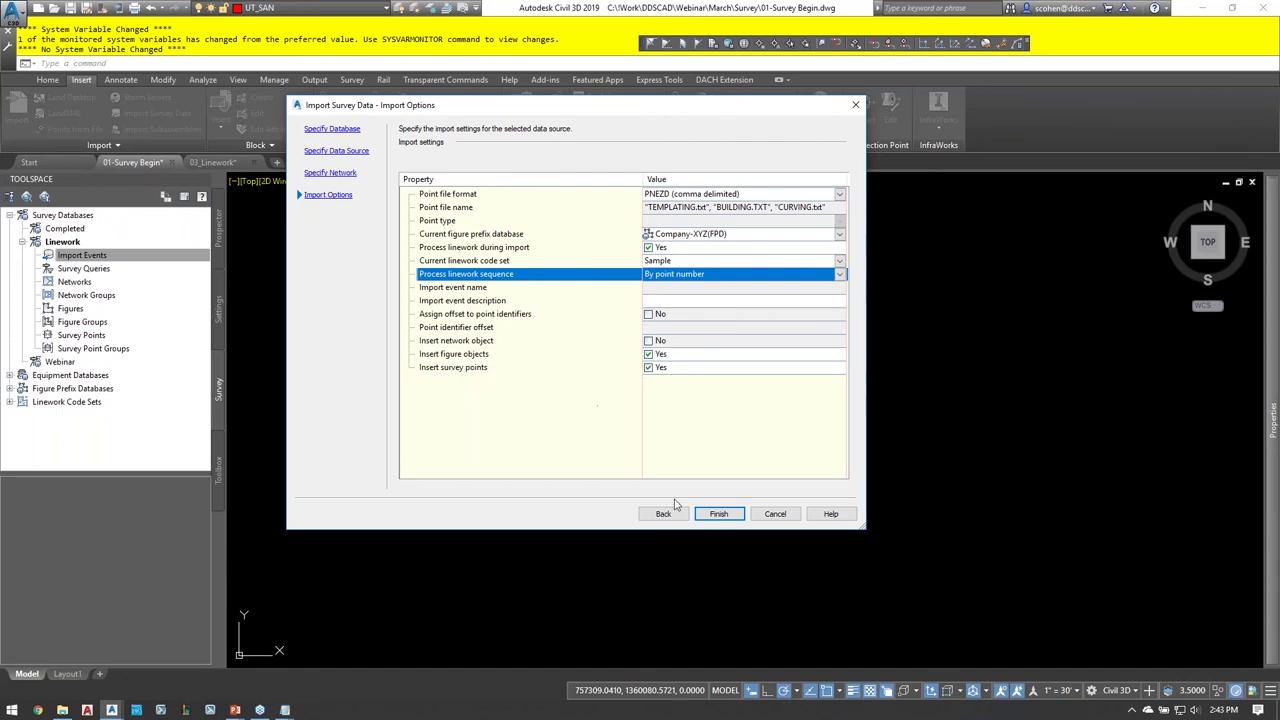
left_click(718, 514)
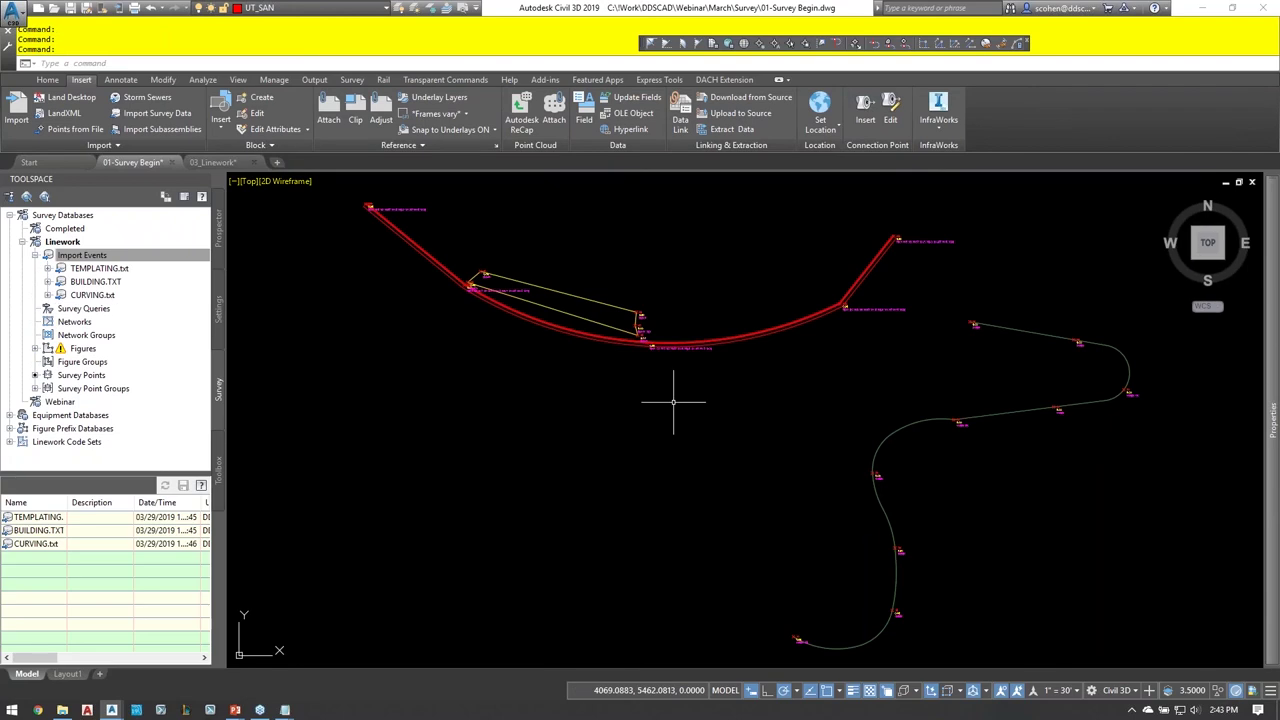
- Zoom in and out to inspect the imported red curb figures and TBC1 point labels
scroll(673, 403, "up", 5)
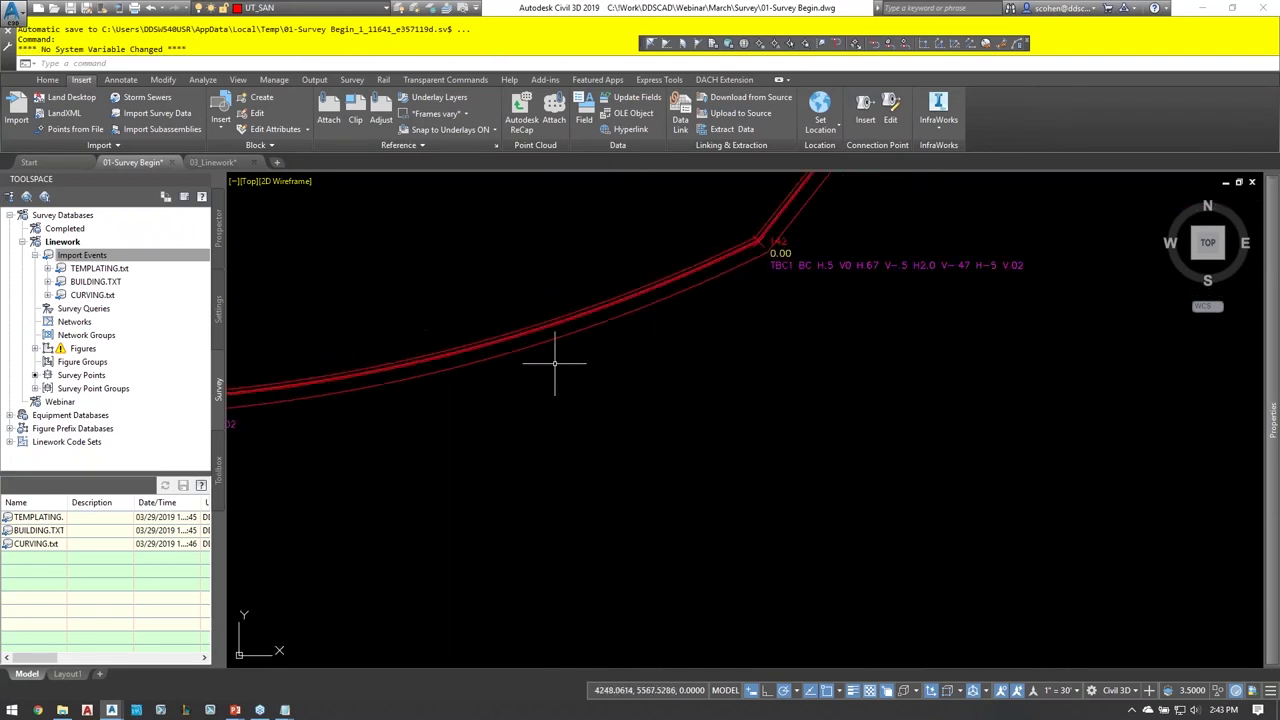
scroll(712, 274, "up", 3)
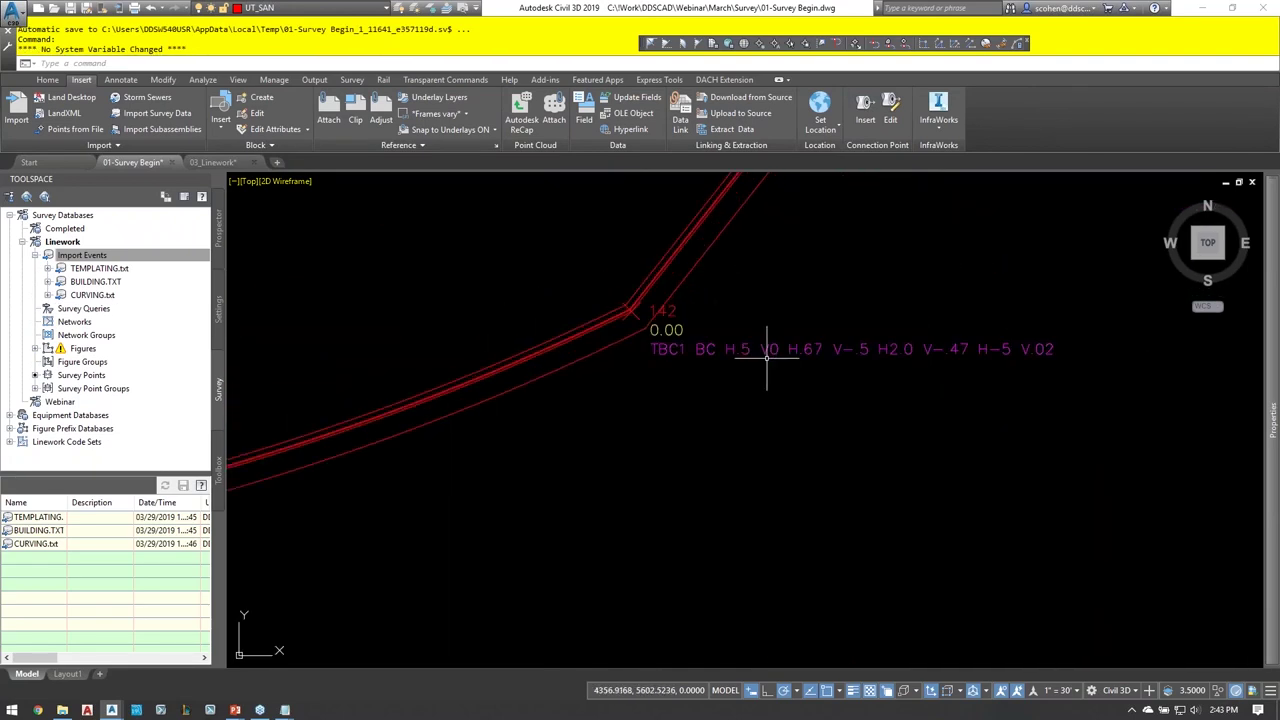
scroll(700, 400, "down", 5)
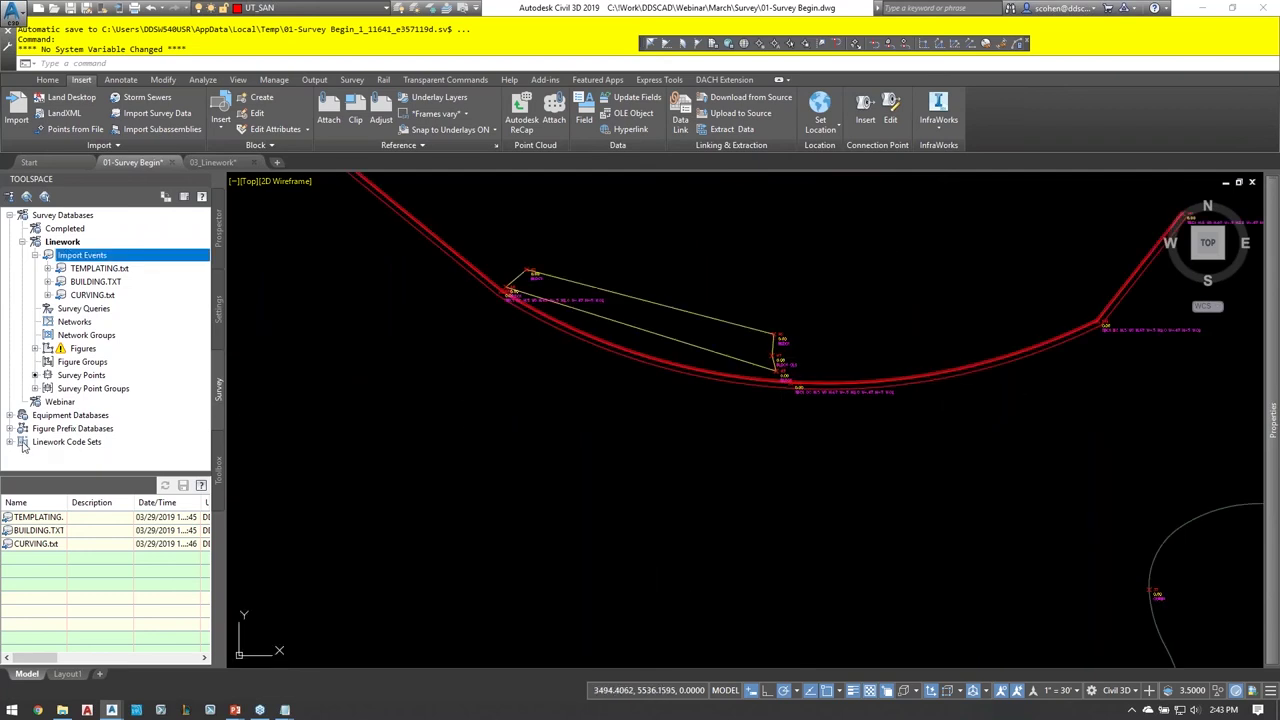
- Open the Sample linework code set, review its B, C, E, BC and EC codes, and cancel
left_click(9, 441)
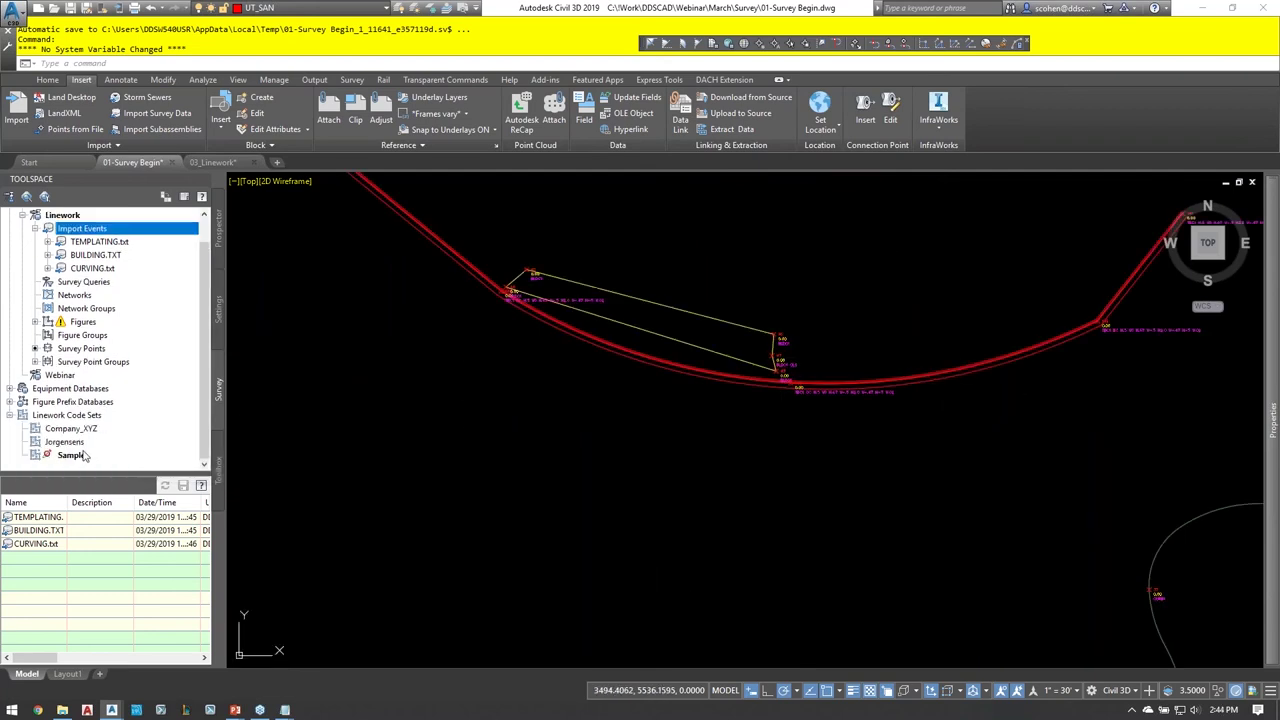
double_click(78, 456)
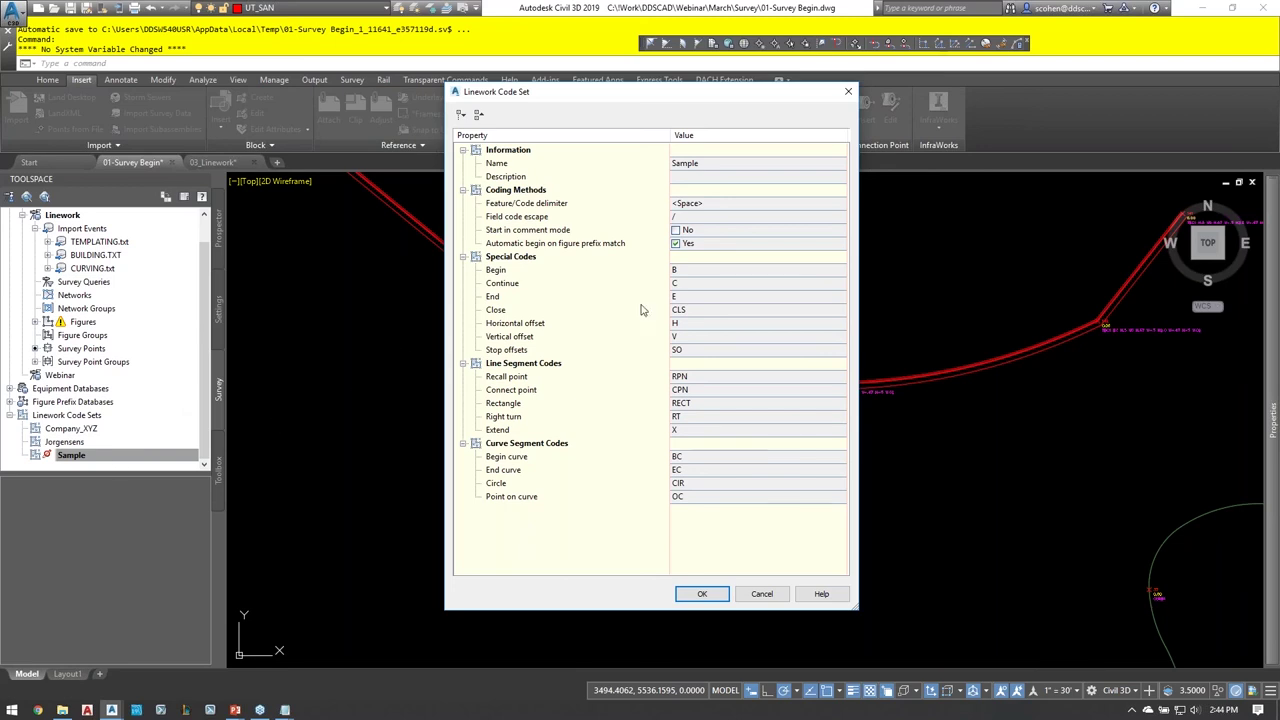
left_click(776, 598)
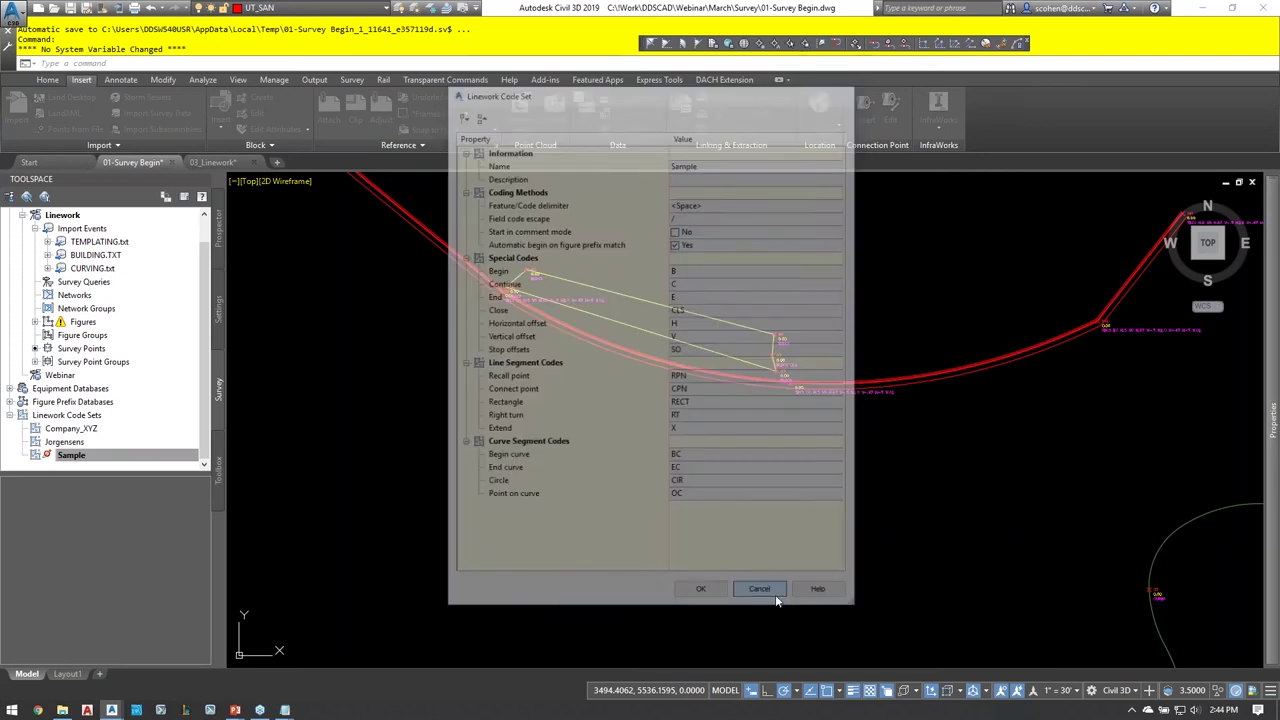
middle_click_drag(922, 396, 529, 263)
scroll(751, 294, "down", 2)
middle_click_drag(751, 294, 609, 229)
scroll(612, 226, "up", 4)
scroll(612, 226, "up", 4)
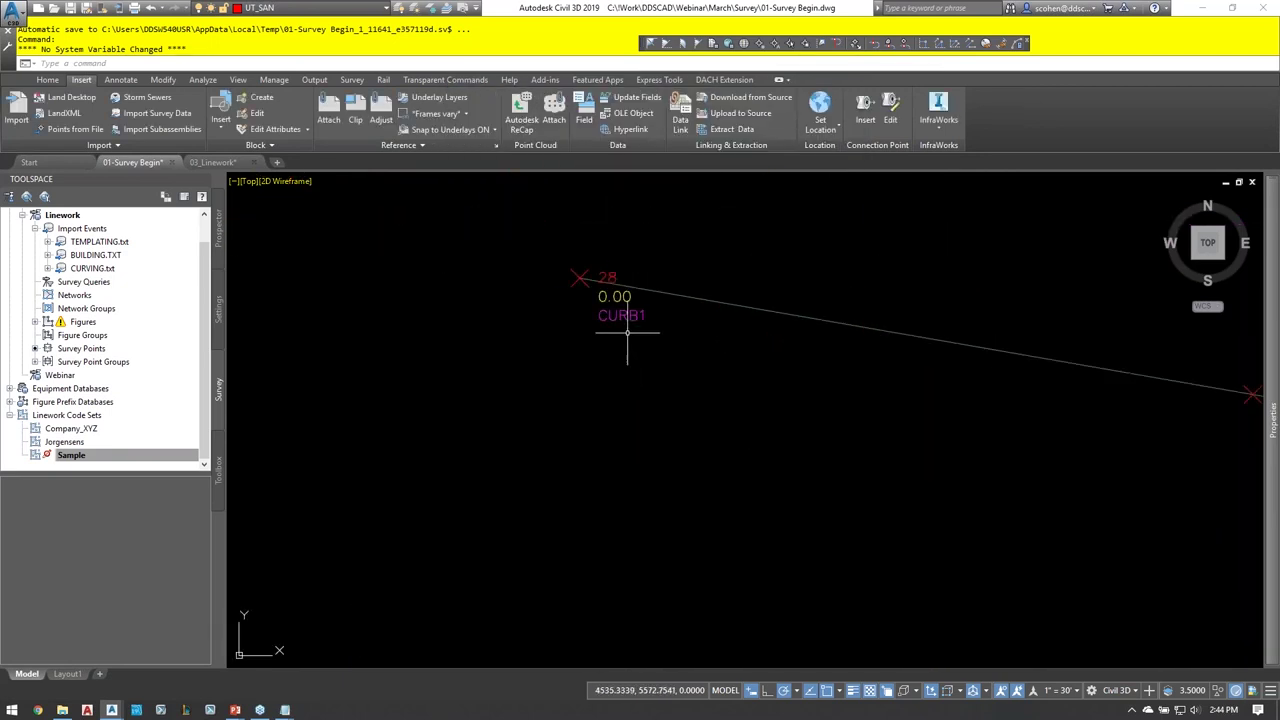
mouse_move(786, 366)
middle_mouse_down()
mouse_move(737, 306)
mouse_move(580, 307)
mouse_move(555, 246)
middle_mouse_up()
scroll(790, 470, "up", 2)
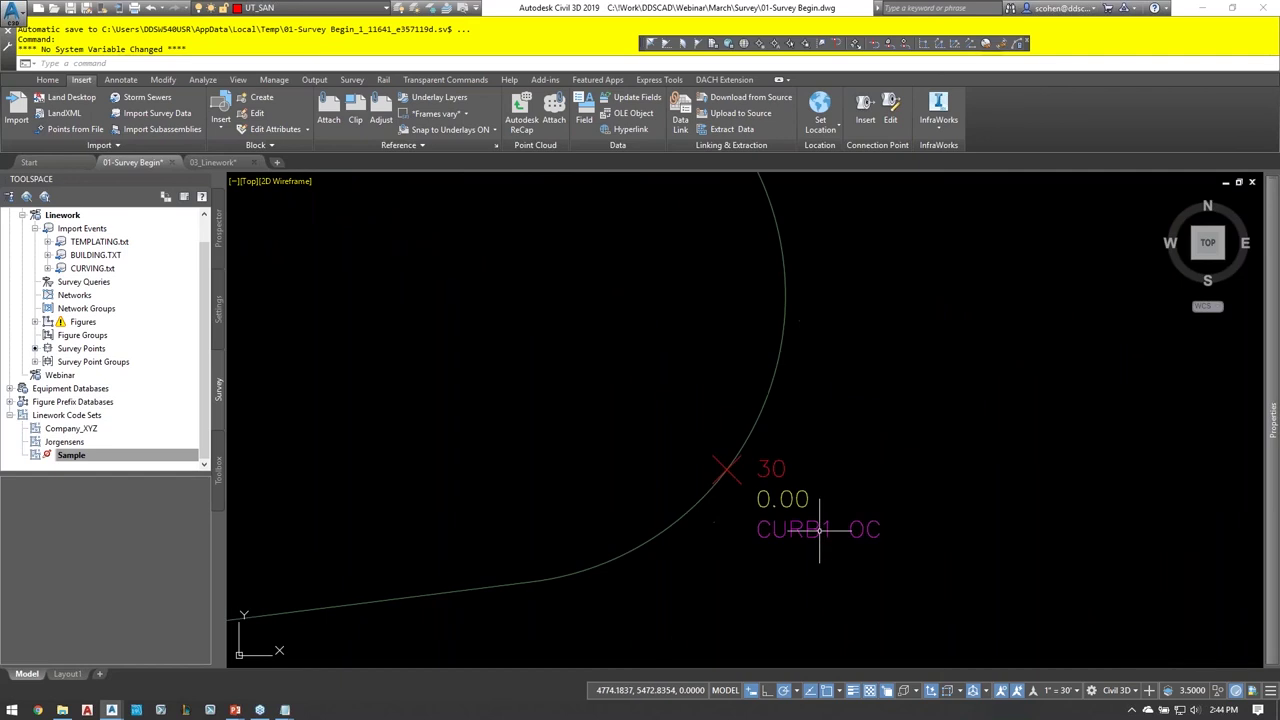
scroll(781, 465, "down", 3)
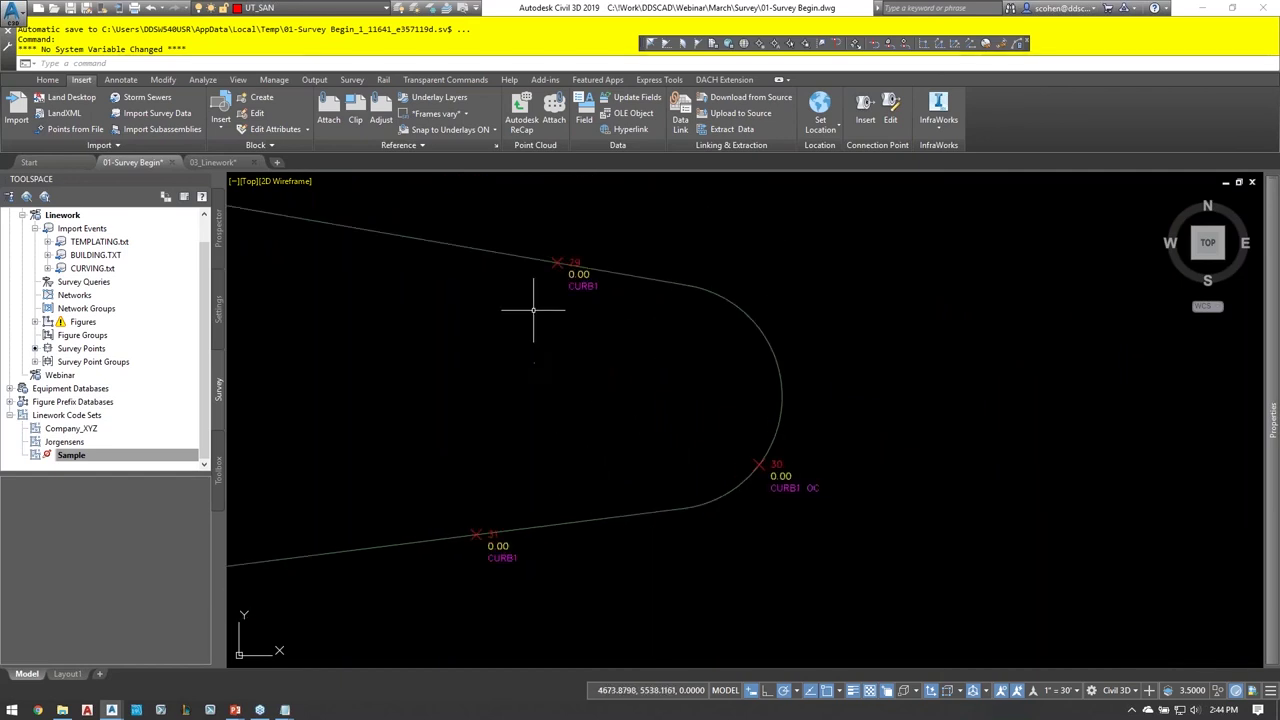
scroll(786, 473, "up", 2)
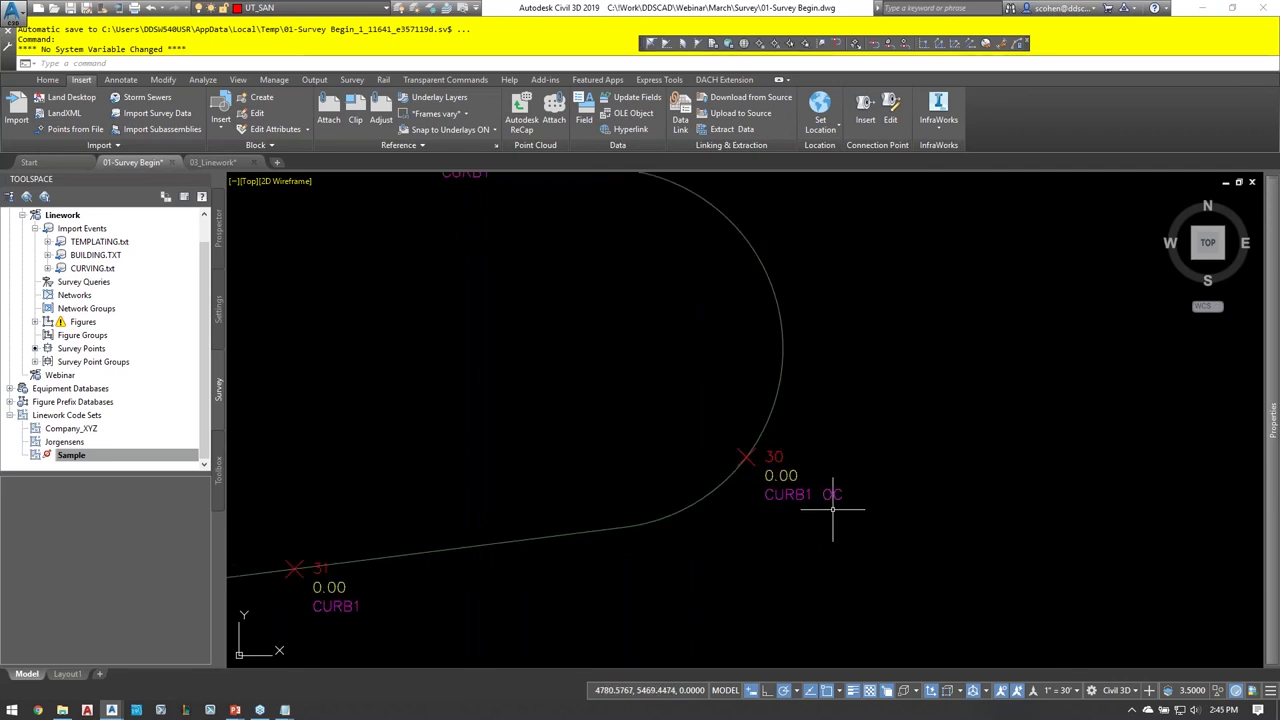
left_click(766, 274)
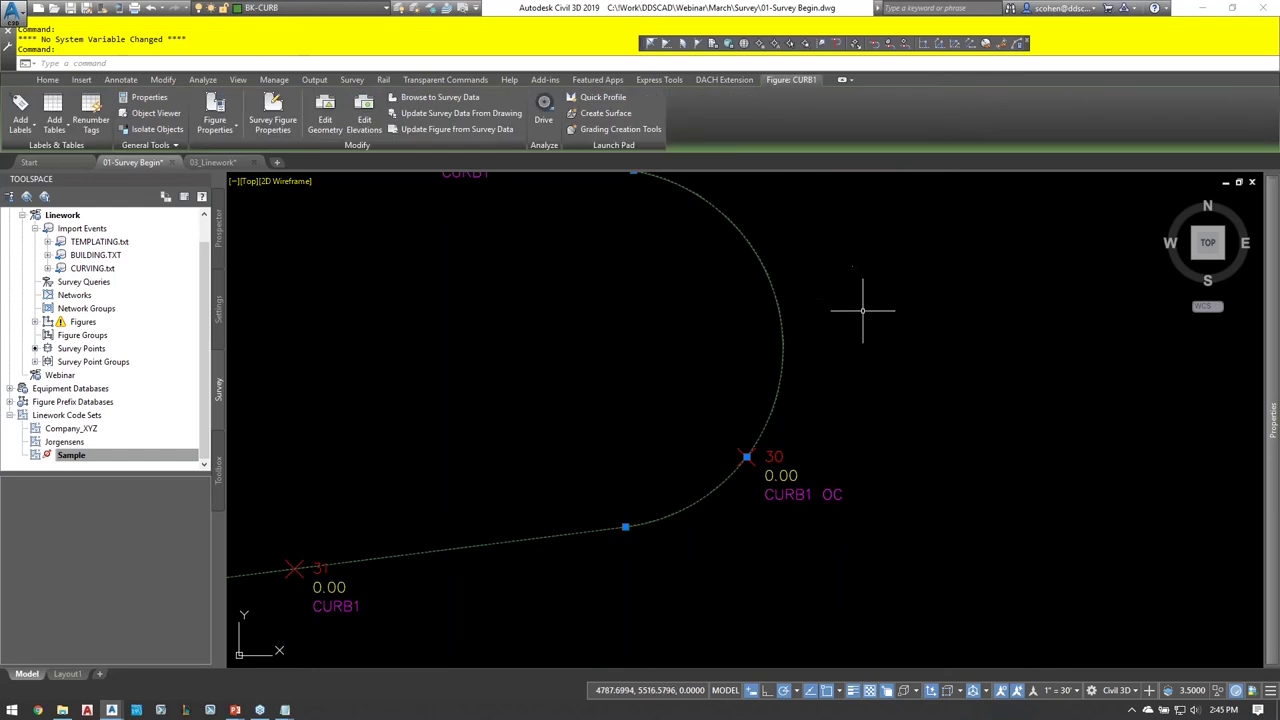
scroll(863, 310, "down", 1)
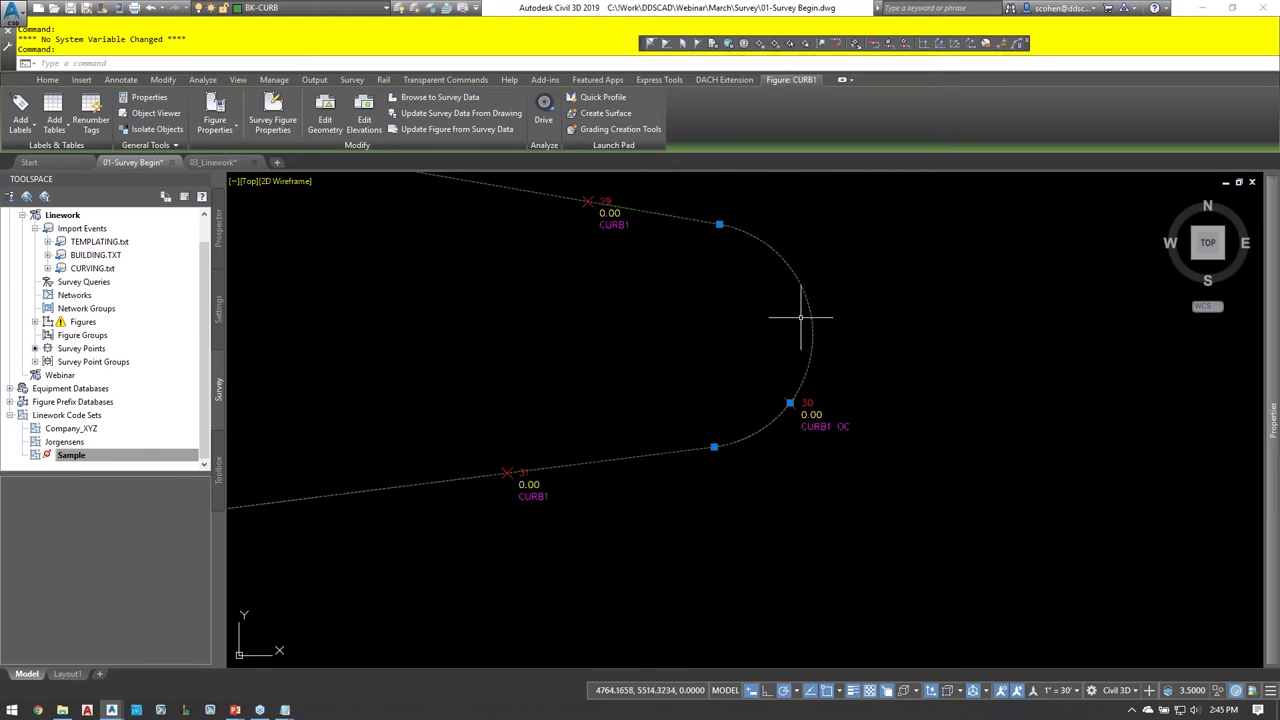
scroll(657, 432, "down", 3)
middle_click_drag(598, 450, 580, 423)
scroll(580, 423, "up", 8)
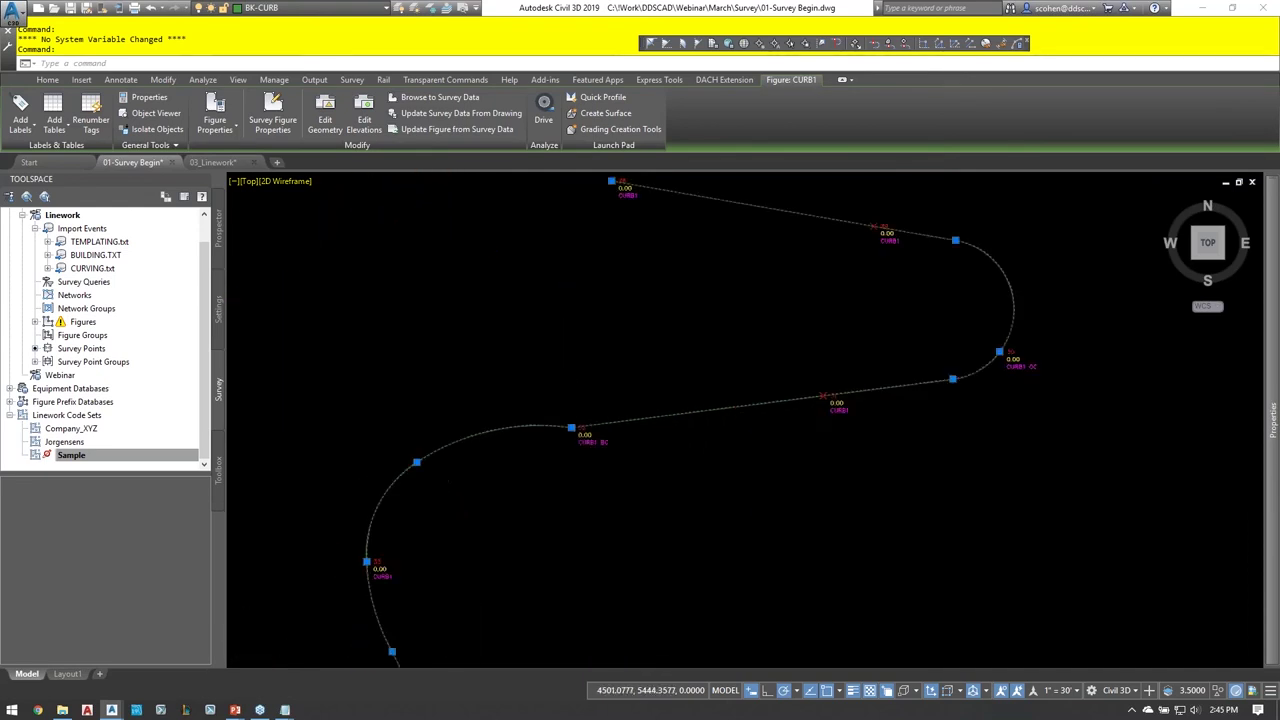
scroll(791, 351, "down", 5)
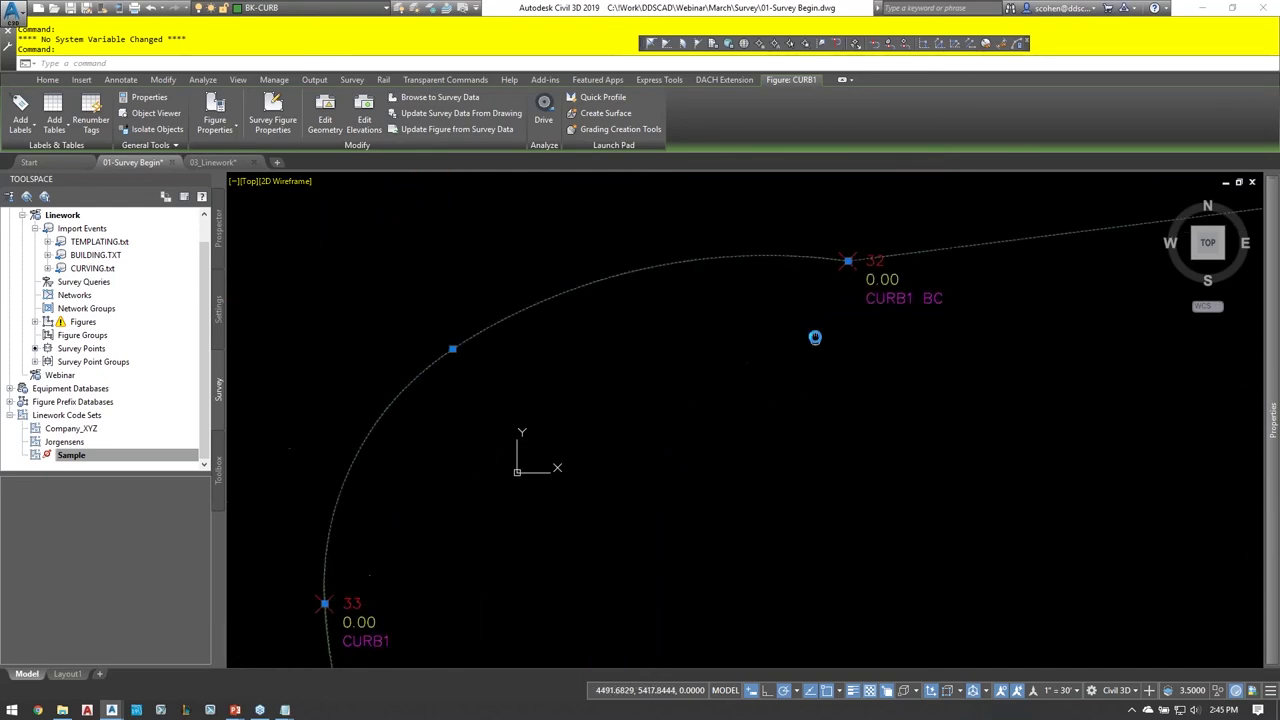
mouse_move(791, 343)
middle_mouse_down()
mouse_move(689, 312)
mouse_move(663, 280)
mouse_move(654, 340)
middle_mouse_up()
mouse_move(695, 433)
middle_mouse_down()
mouse_move(763, 223)
mouse_move(748, 343)
mouse_move(804, 335)
middle_mouse_up()
scroll(748, 343, "down", 2)
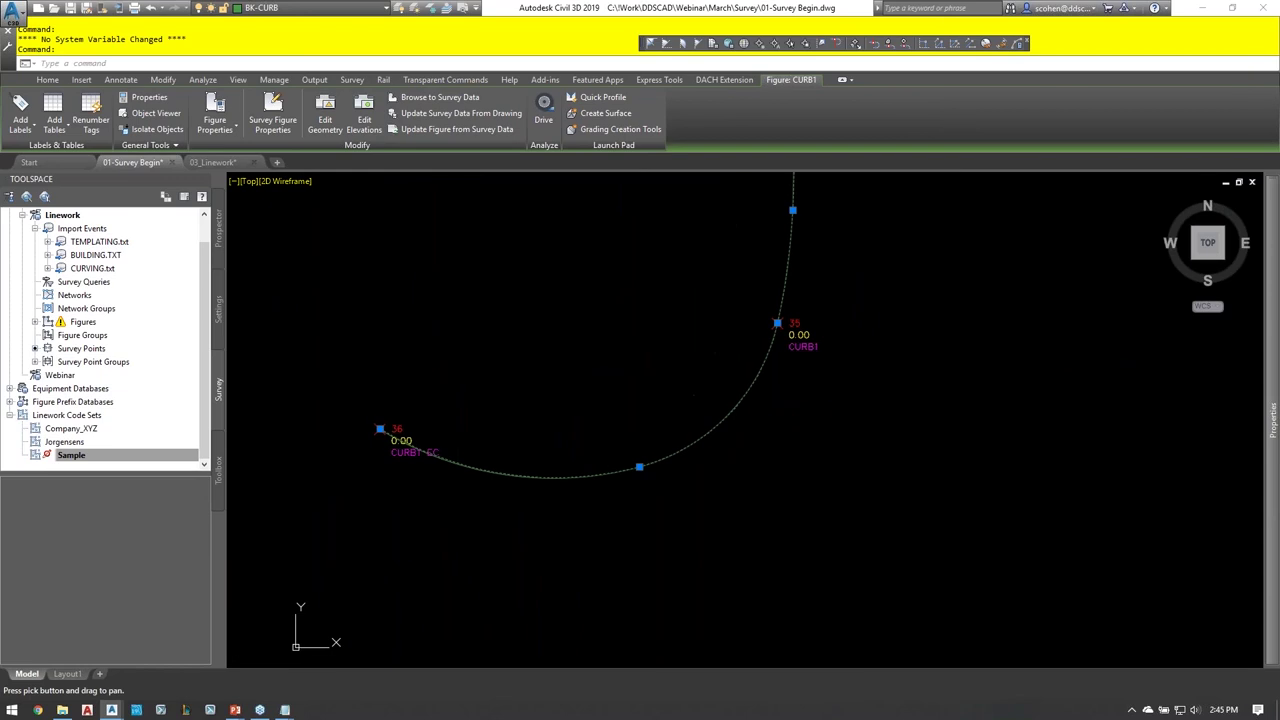
scroll(430, 436, "up", 5)
scroll(430, 440, "down", 5)
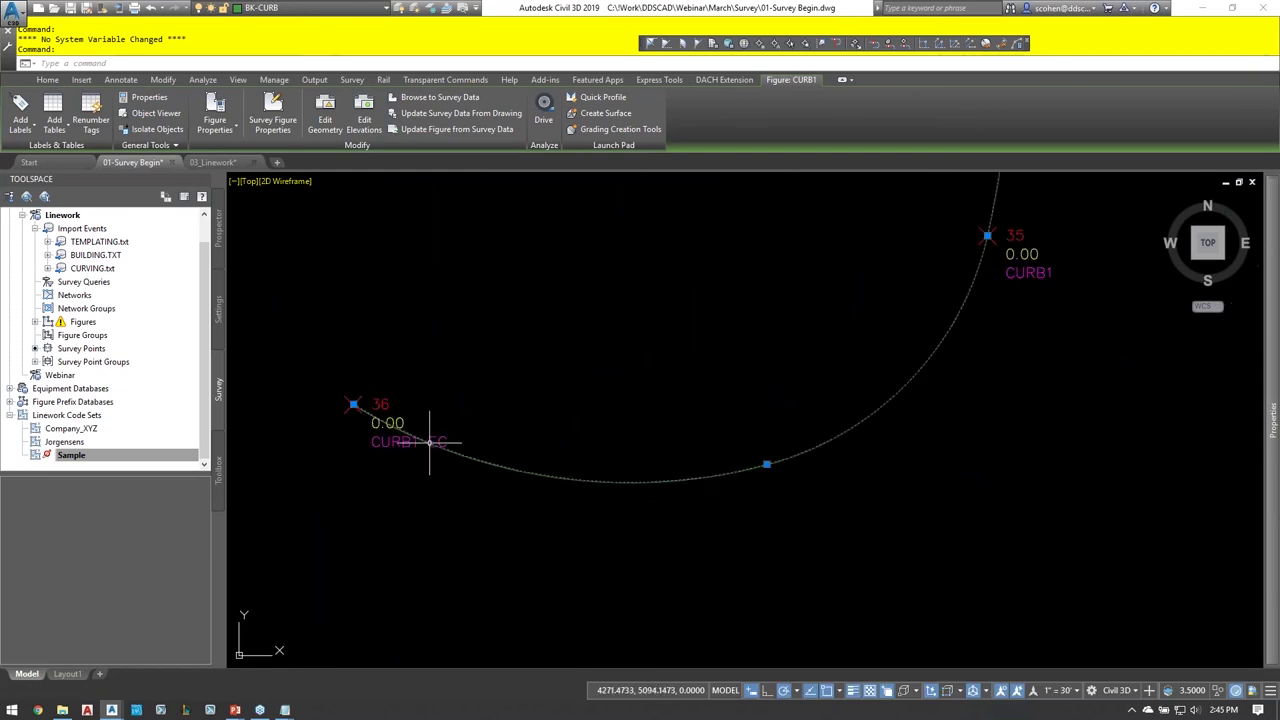
scroll(722, 321, "down", 3)
middle_click_drag(743, 309, 735, 510)
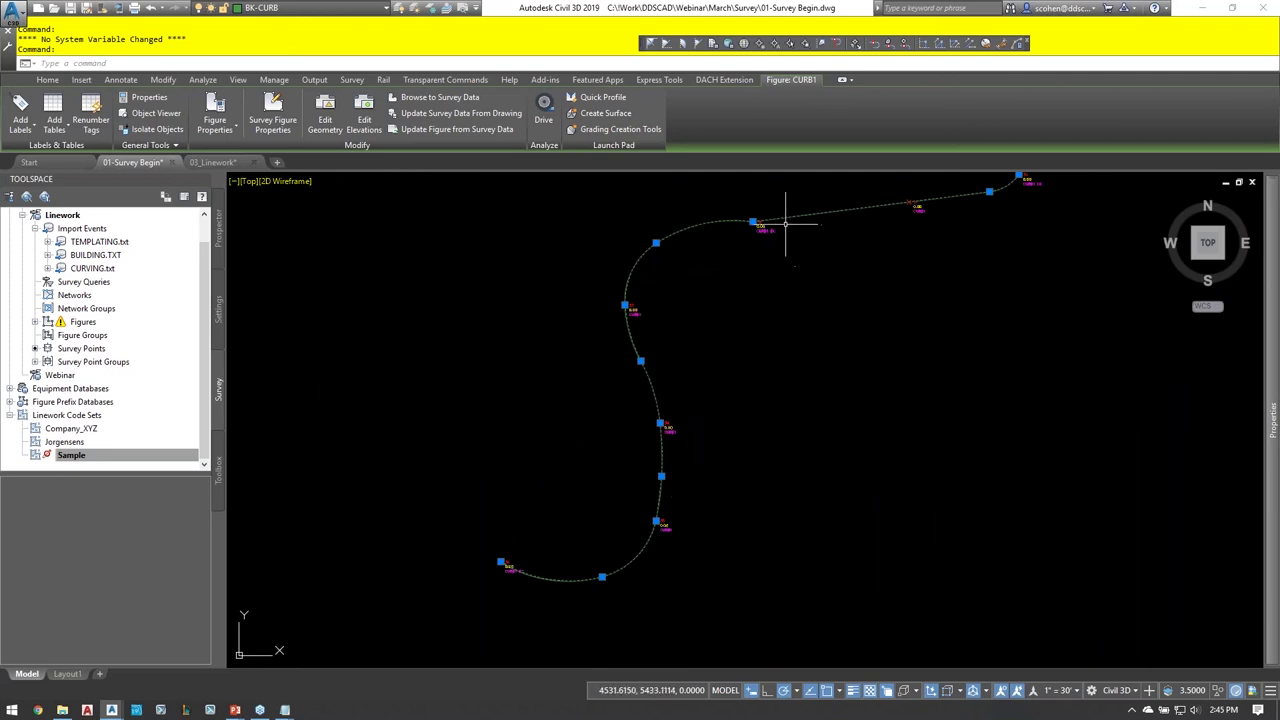
scroll(760, 232, "up", 4)
scroll(857, 271, "down", 2)
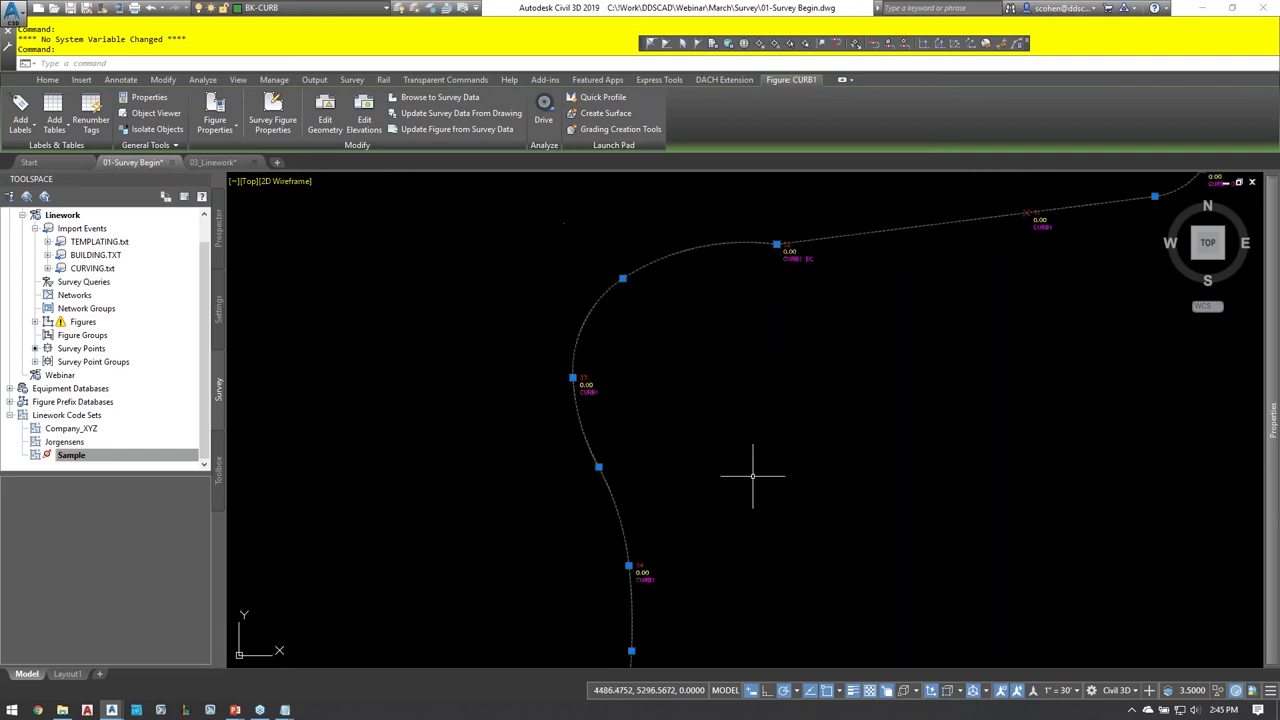
middle_click_drag(766, 540, 724, 206)
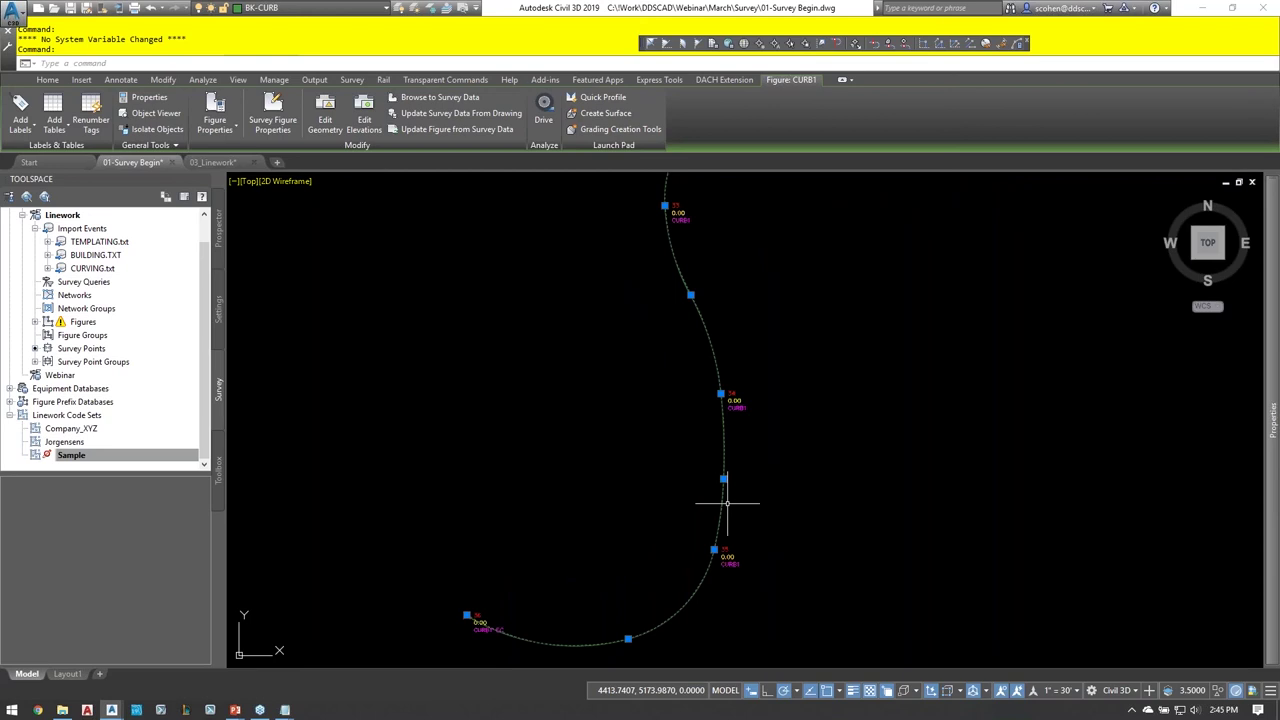
scroll(698, 291, "down", 2)
mouse_move(698, 291)
middle_mouse_down()
mouse_move(731, 277)
mouse_move(713, 378)
mouse_move(734, 414)
mouse_move(714, 451)
middle_mouse_up()
scroll(876, 250, "up", 3)
scroll(876, 250, "up", 2)
mouse_move(640, 465)
middle_mouse_down()
mouse_move(920, 289)
mouse_move(806, 443)
mouse_move(546, 437)
middle_mouse_up()
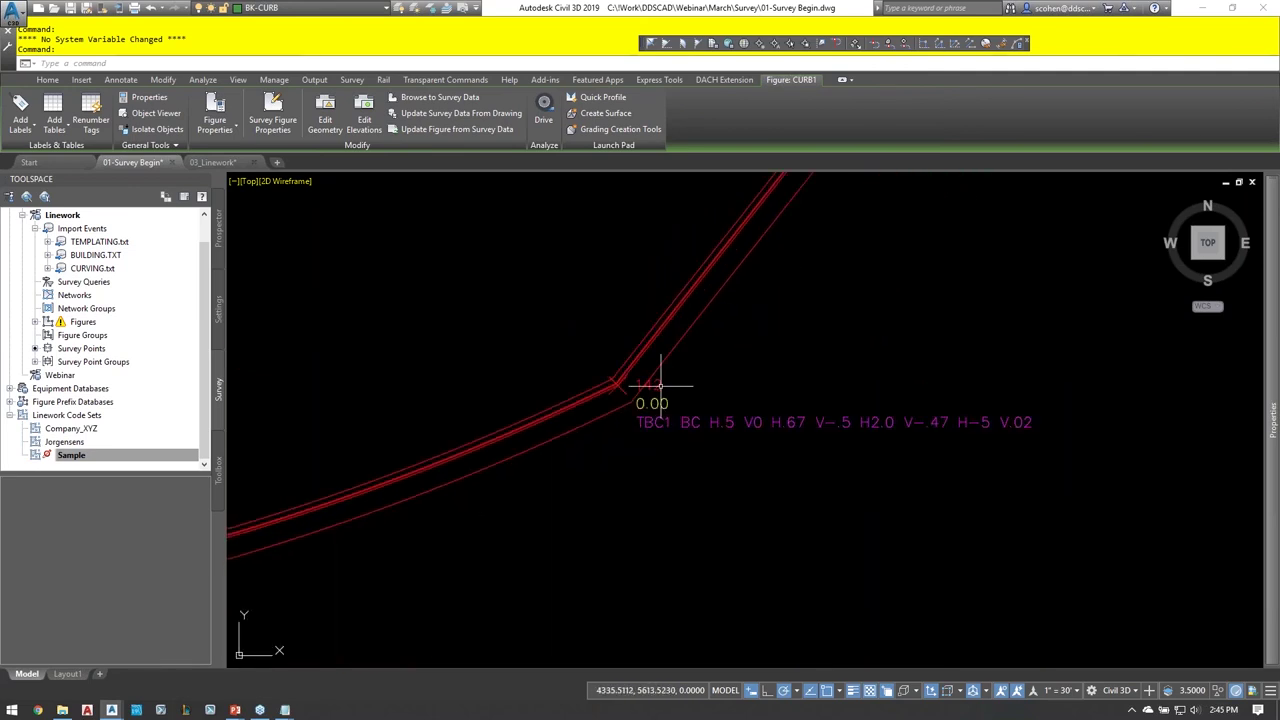
scroll(600, 385, "up", 3)
scroll(600, 385, "up", 3)
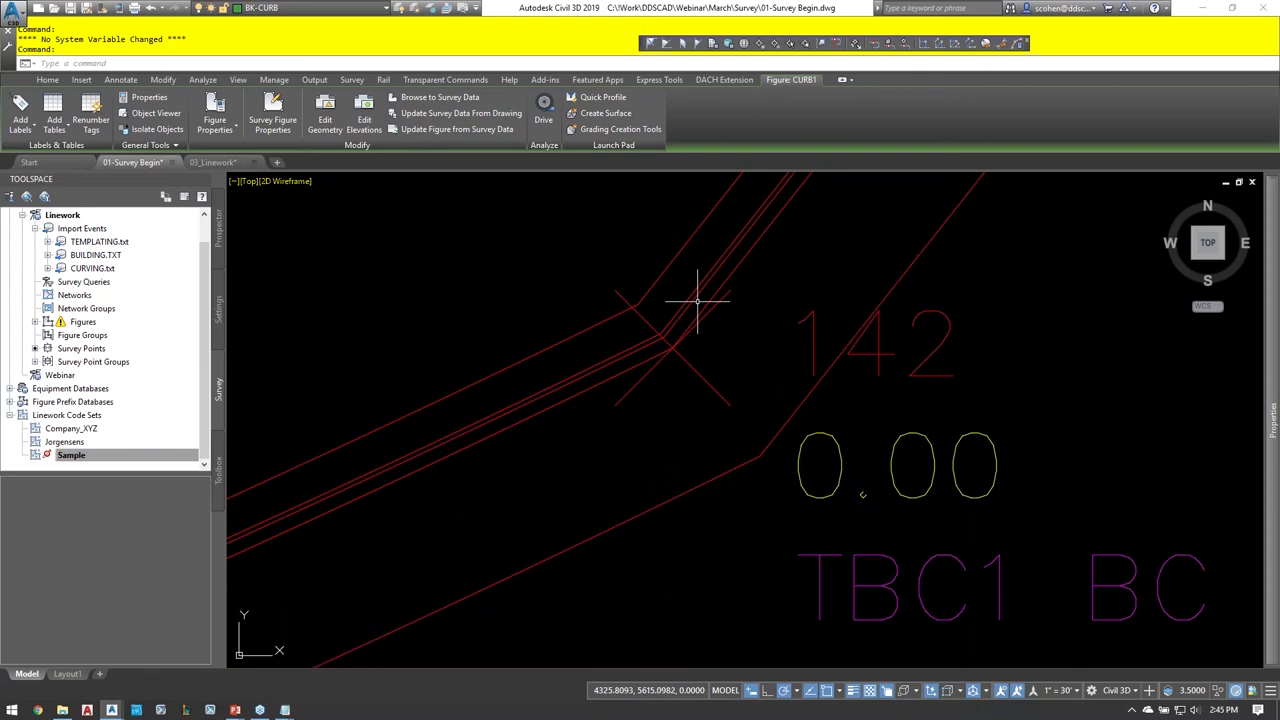
scroll(724, 281, "down", 2)
scroll(724, 281, "down", 2)
left_click(526, 274)
left_click(680, 423)
left_click_drag(740, 320, 719, 450)
left_click_drag(755, 328, 800, 451)
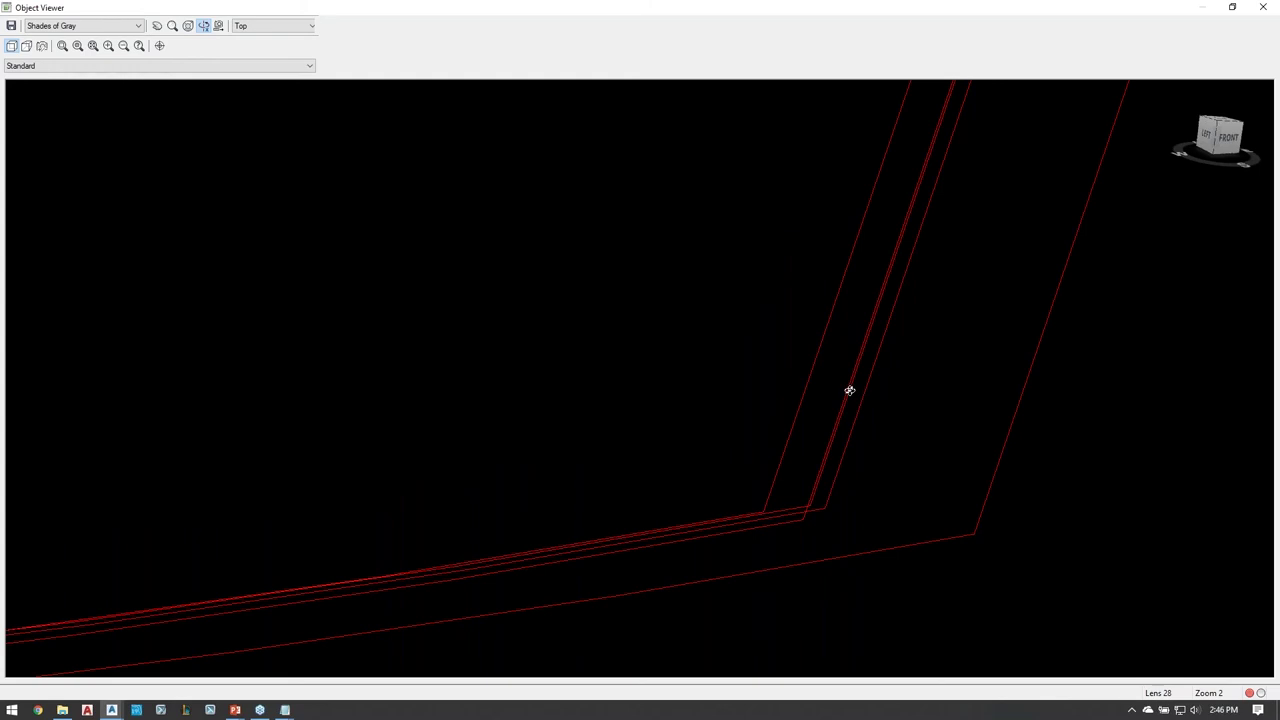
key("Escape")
key("Escape")
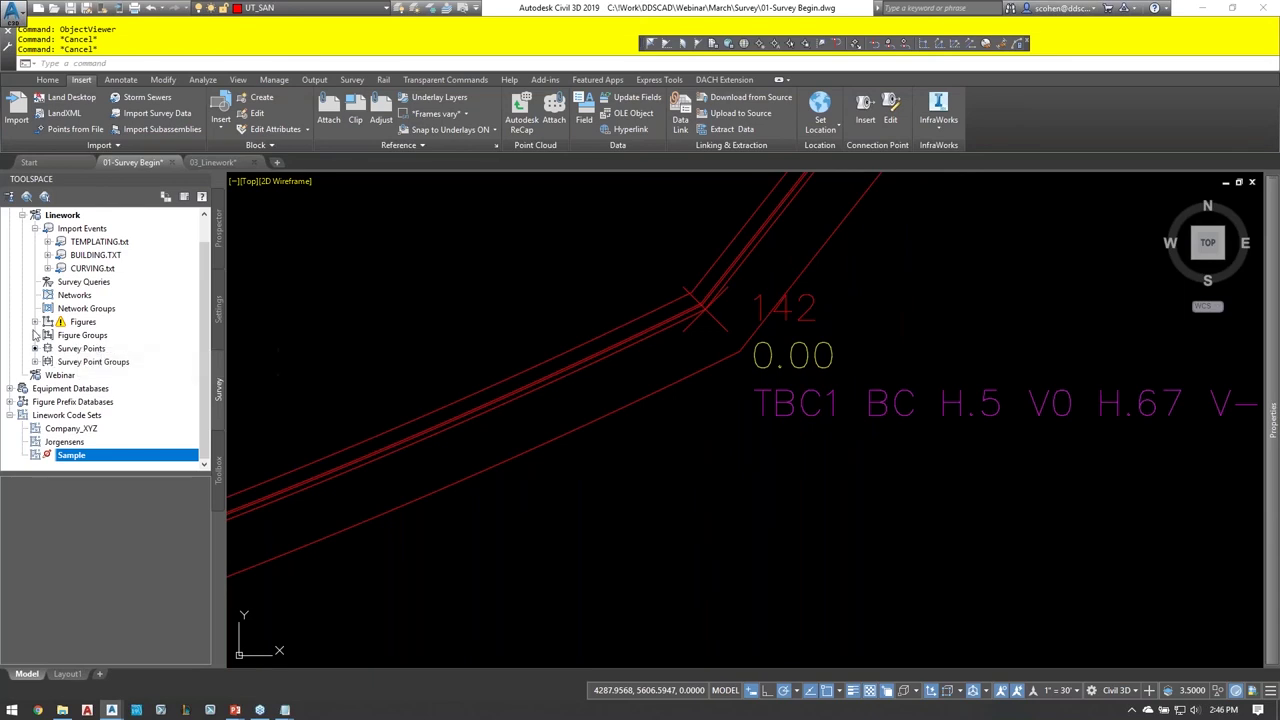
- Expand Figures and TBC1, highlighting sub-figures TBC1.1 through TBC1.4 in the drawing
left_click(35, 322)
left_click(47, 335)
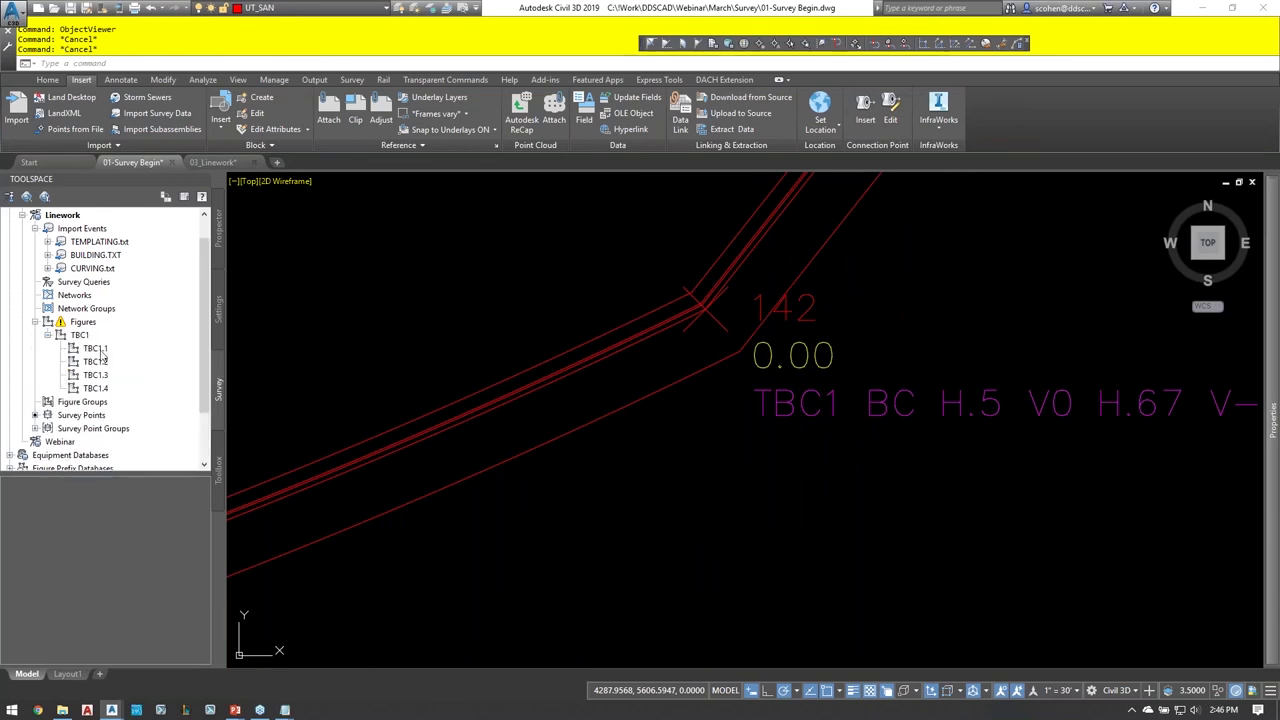
left_click(100, 349)
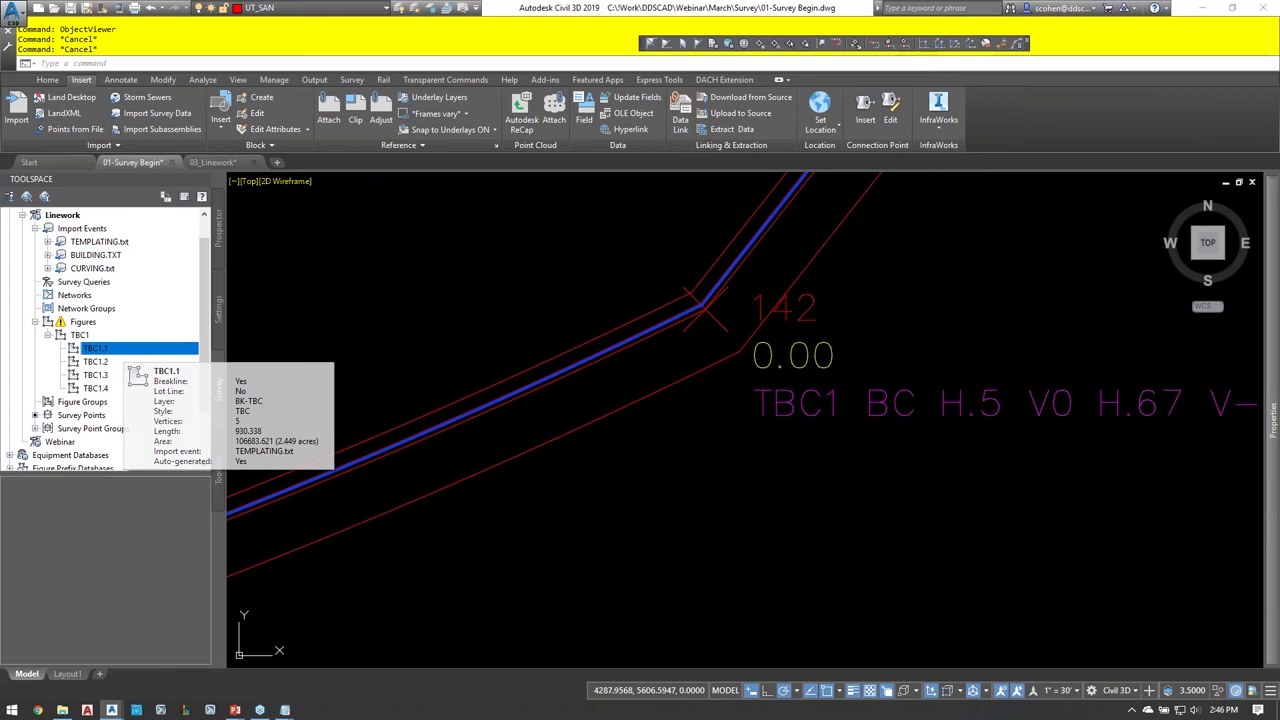
key("Escape")
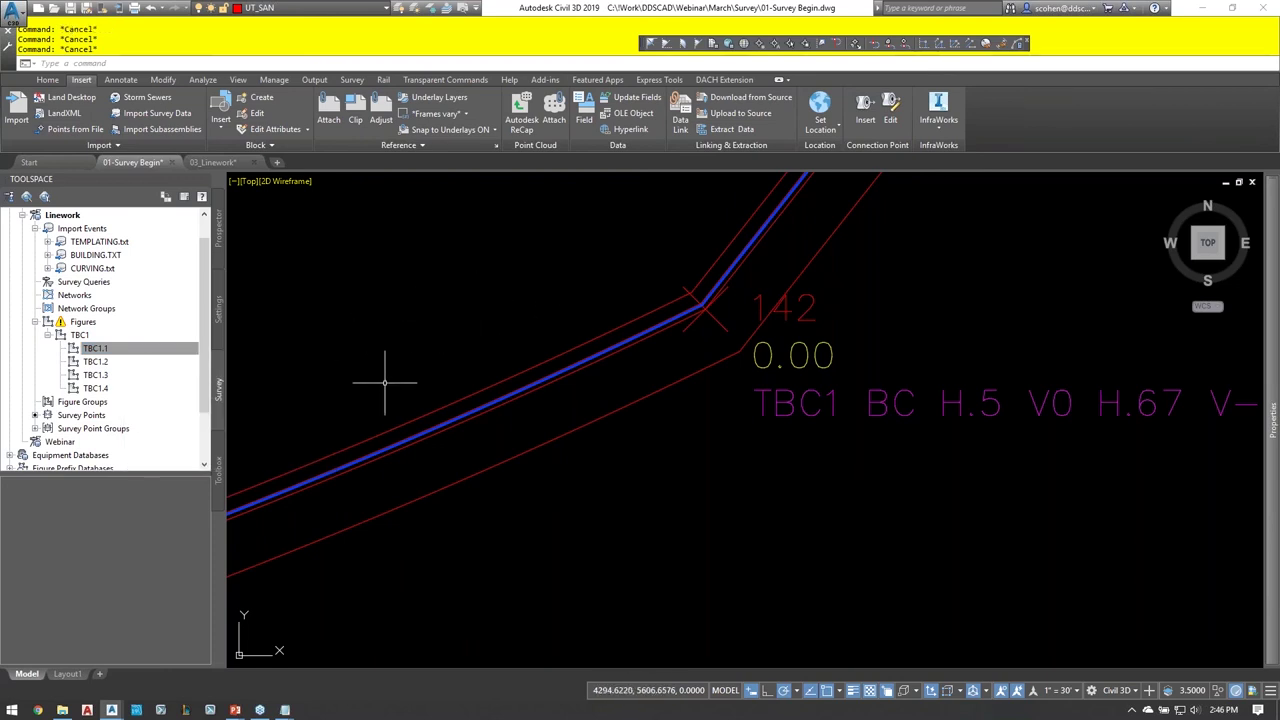
left_click(97, 364)
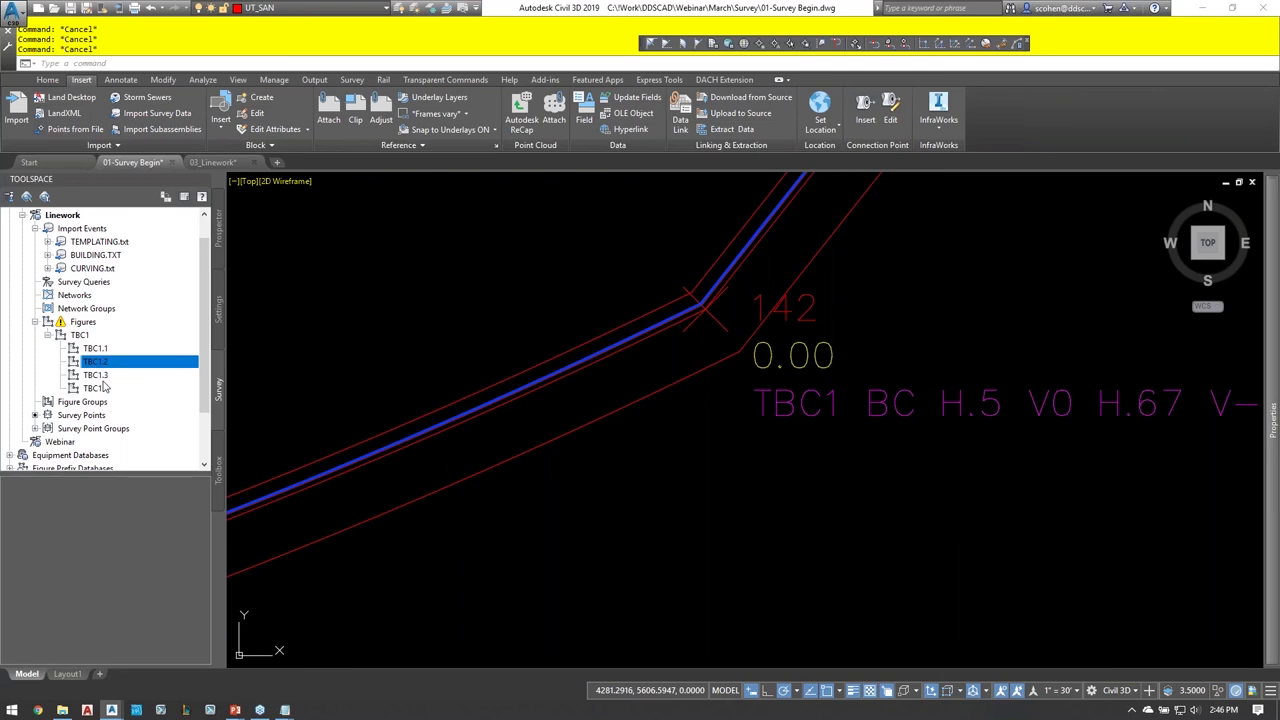
left_click(103, 388)
left_click(103, 375)
left_click(103, 362)
left_click(103, 349)
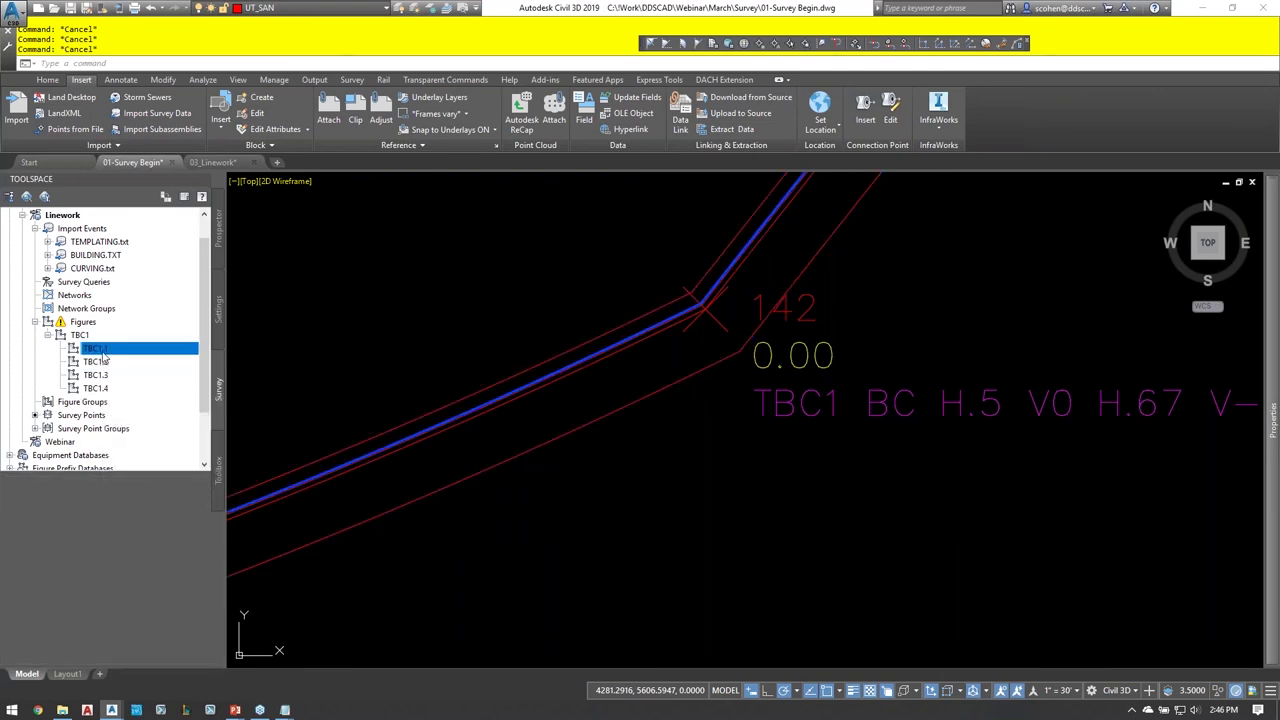
left_click(106, 375)
left_click(110, 362)
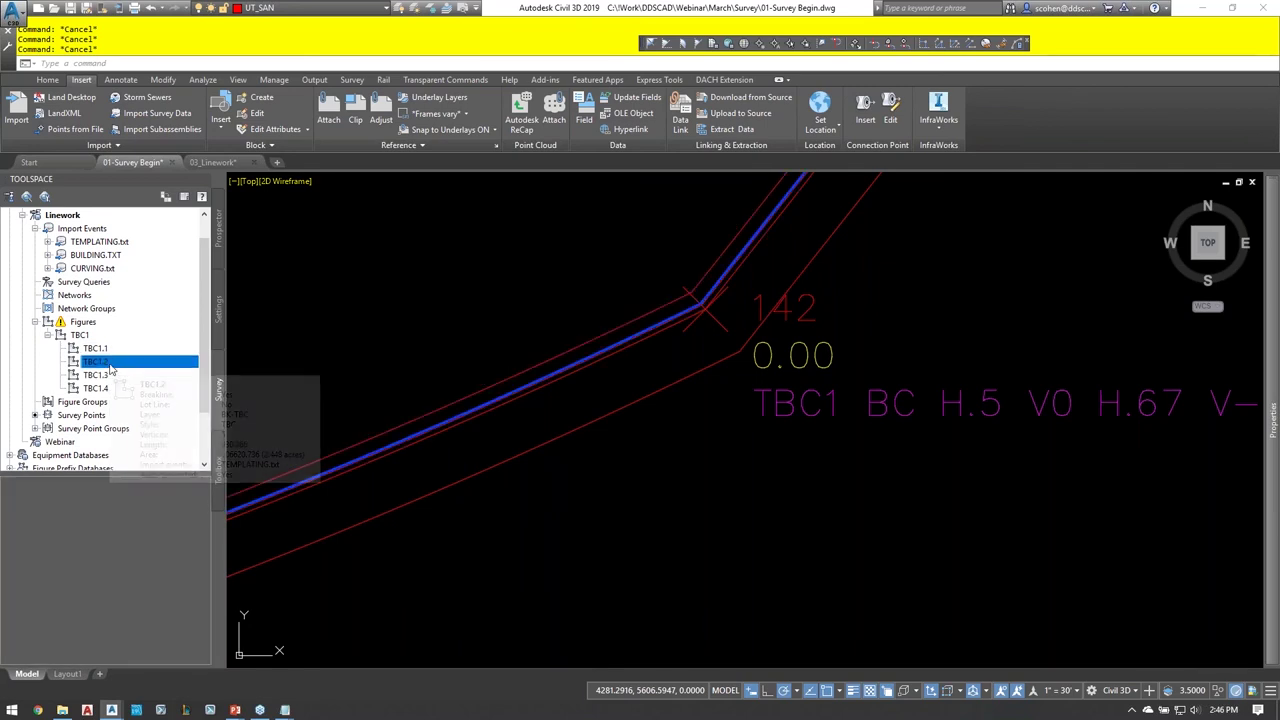
left_click(97, 362)
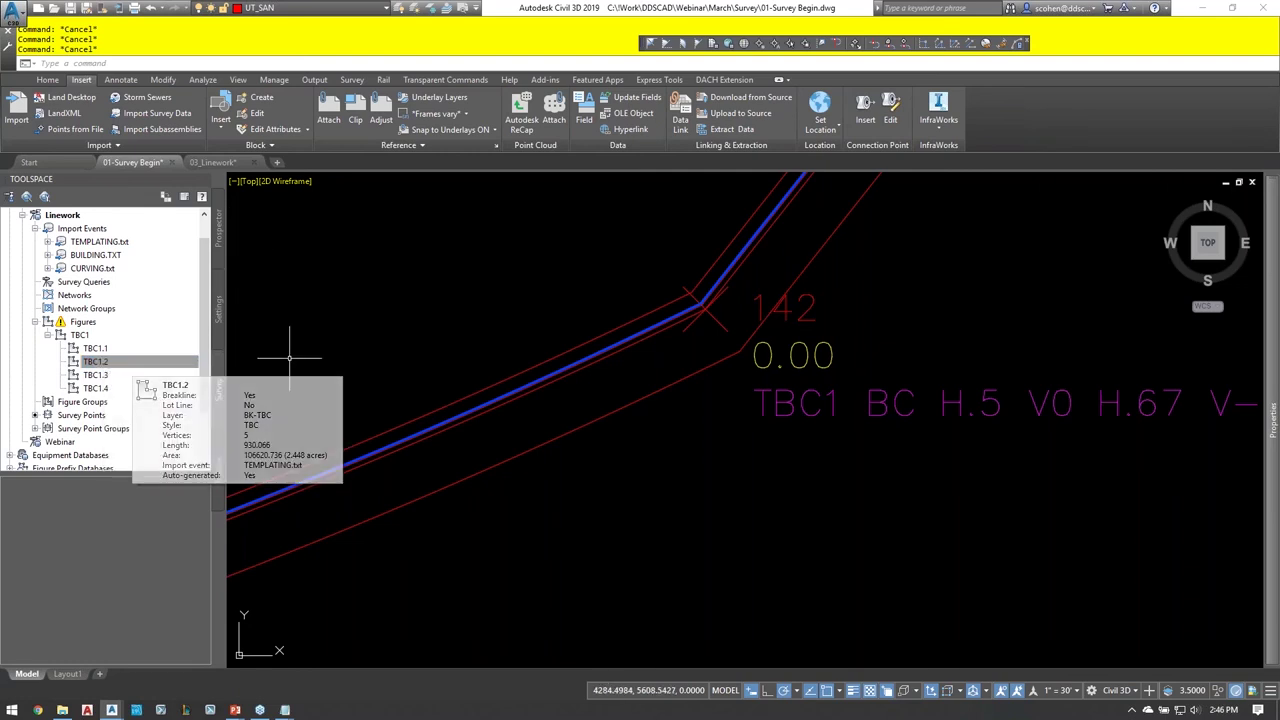
- Highlight TBC1.2 and the whole TBC1 figure, then deselect it and zoom out
scroll(543, 380, "down", 3)
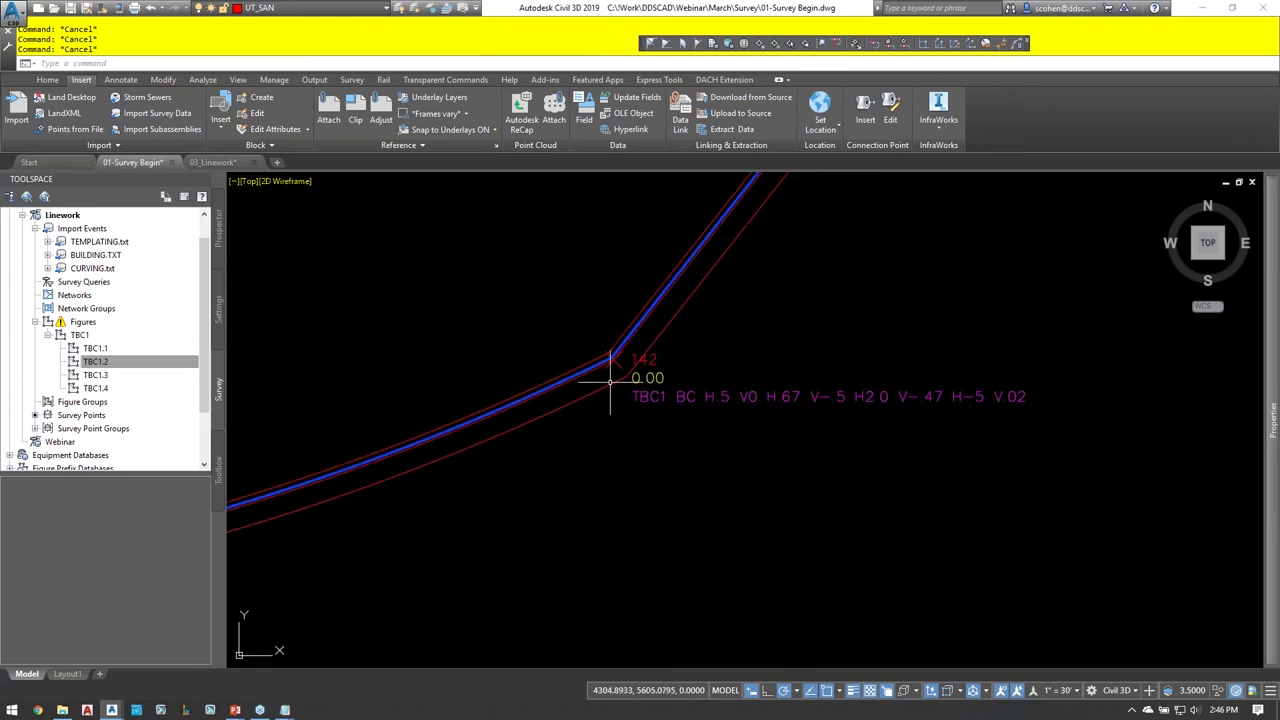
left_click(128, 362)
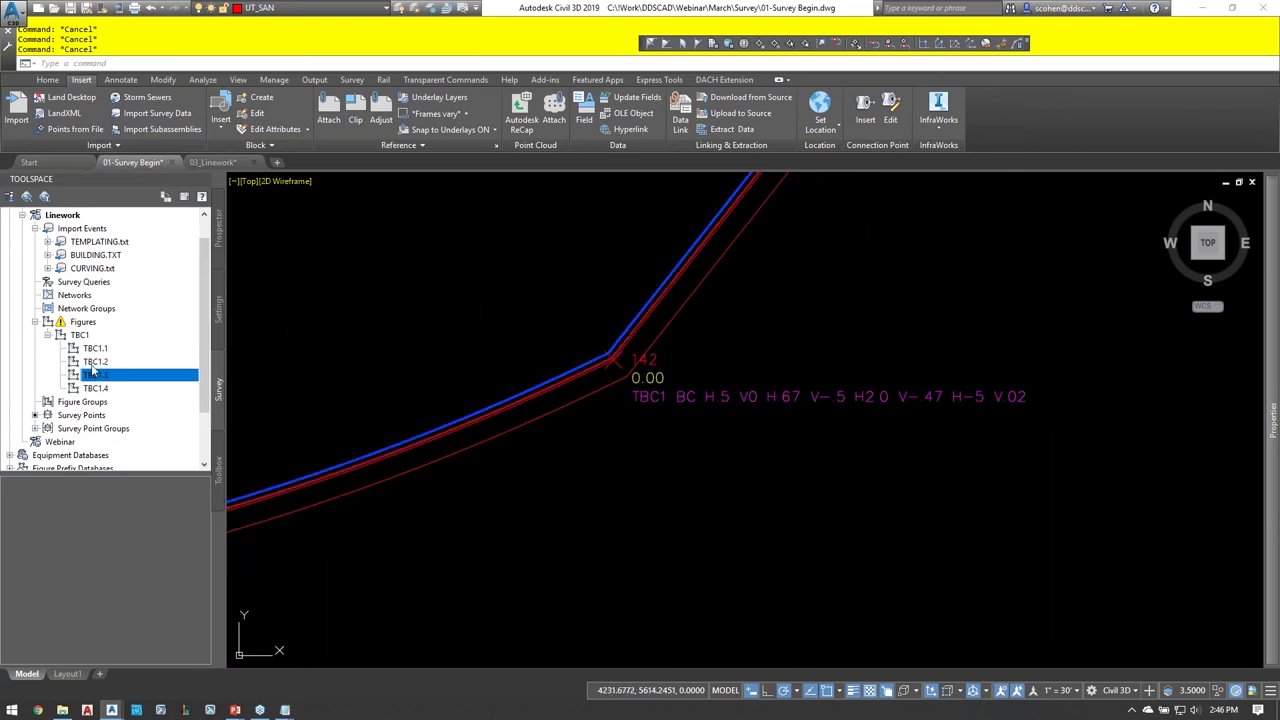
left_click(80, 336)
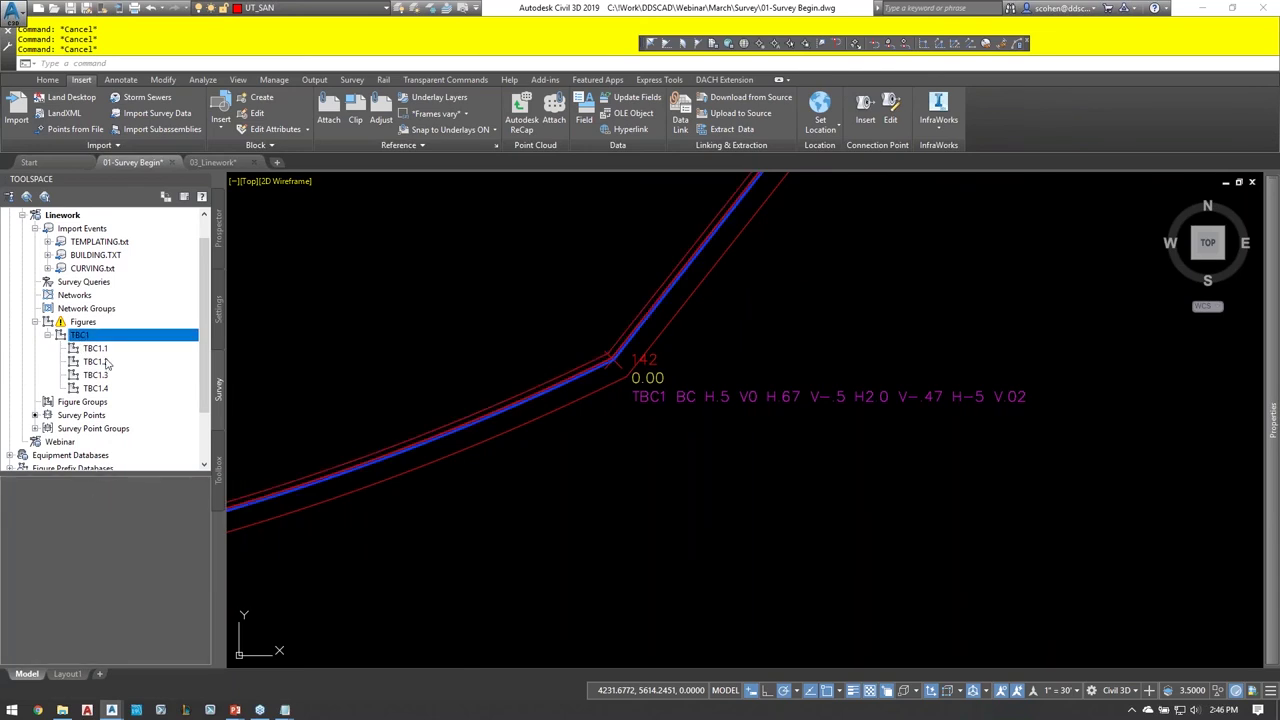
left_click(97, 308)
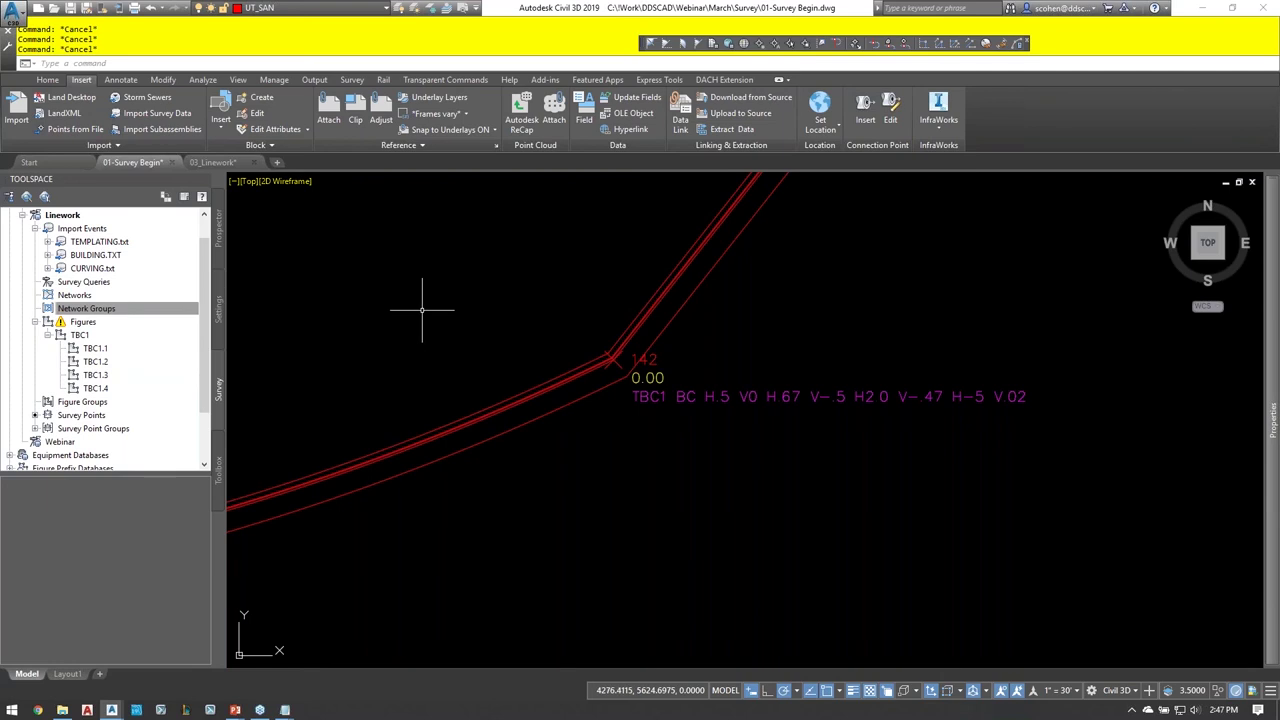
scroll(484, 325, "down", 2)
scroll(484, 325, "down", 2)
scroll(737, 394, "up", 4)
scroll(858, 378, "up", 5)
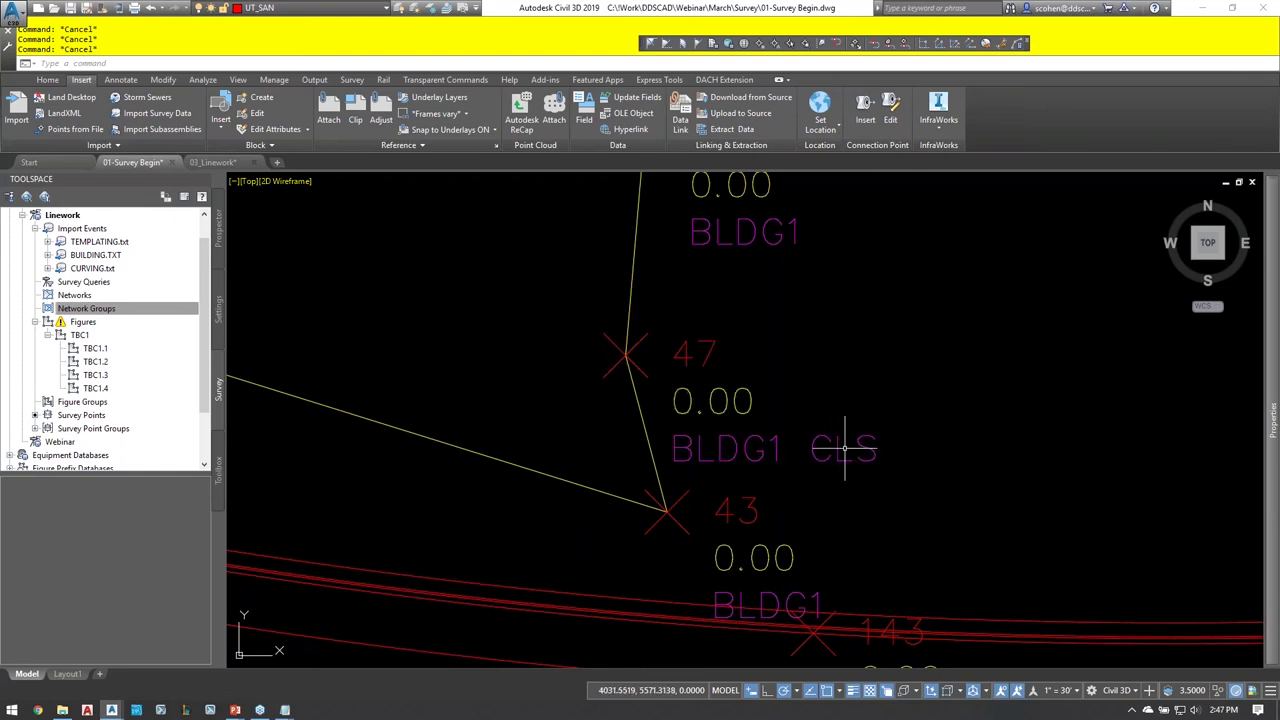
scroll(582, 435, "down", 6)
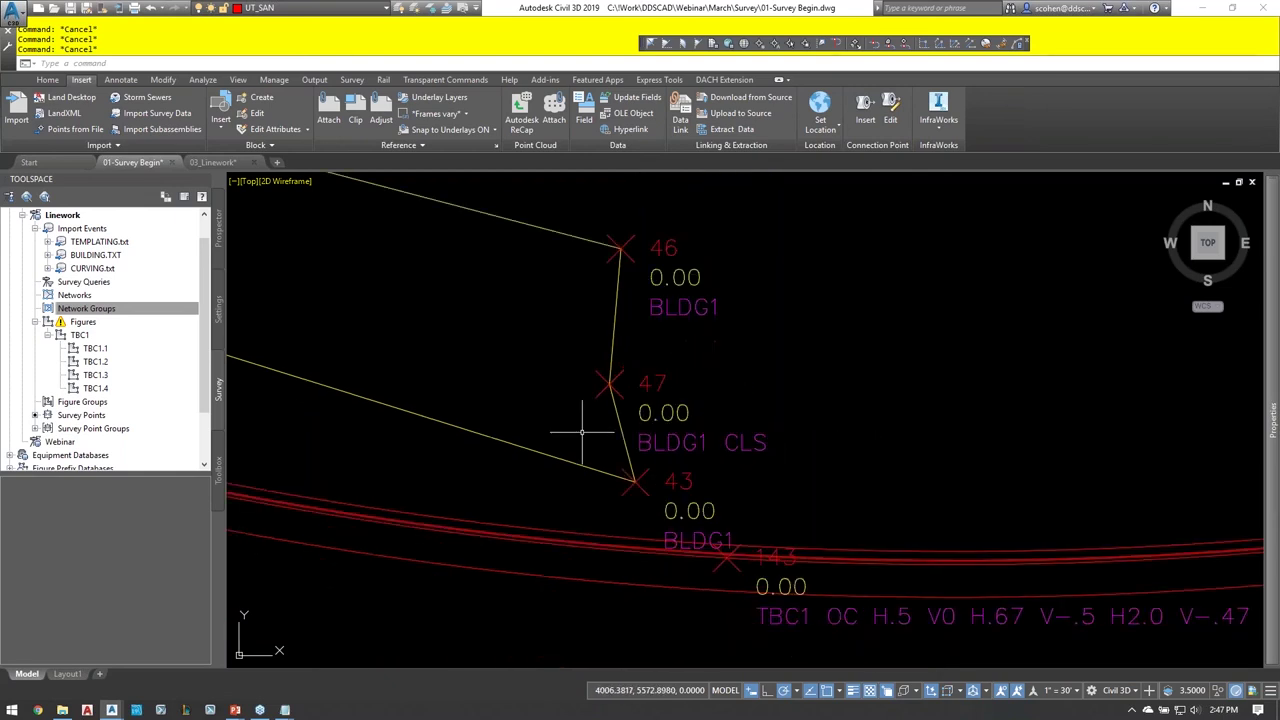
scroll(582, 435, "down", 5)
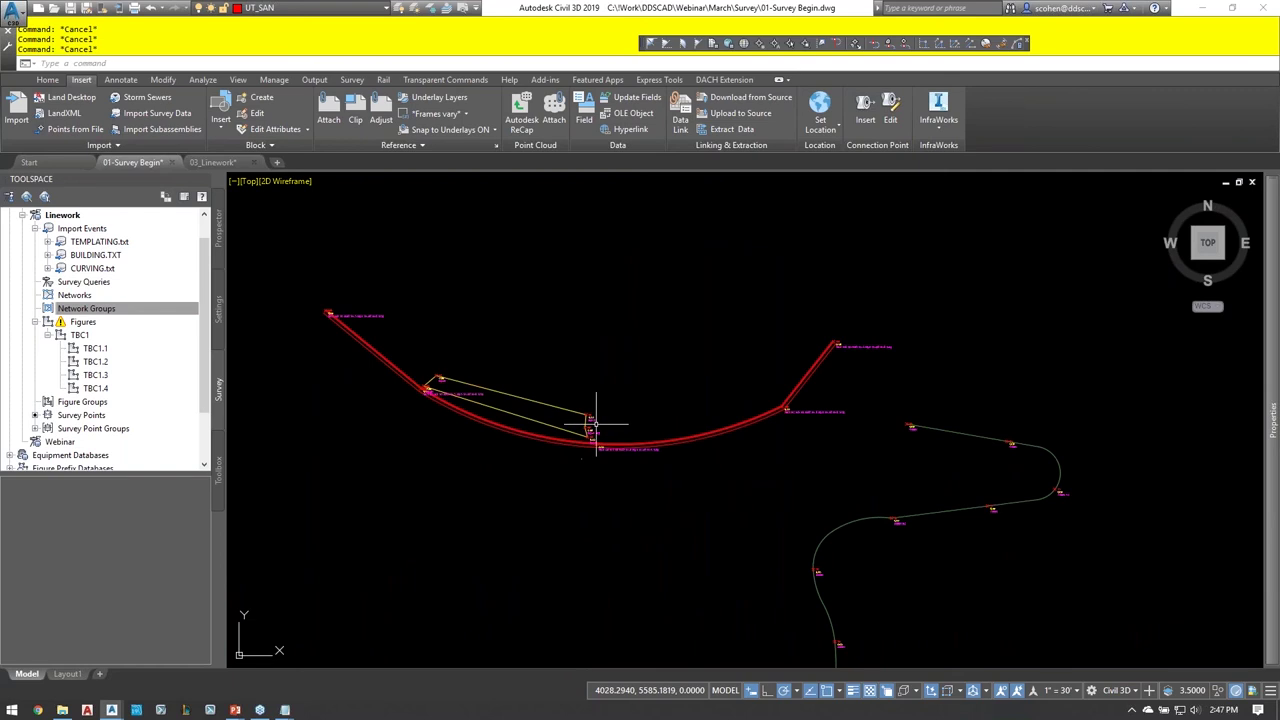
scroll(605, 430, "down", 2)
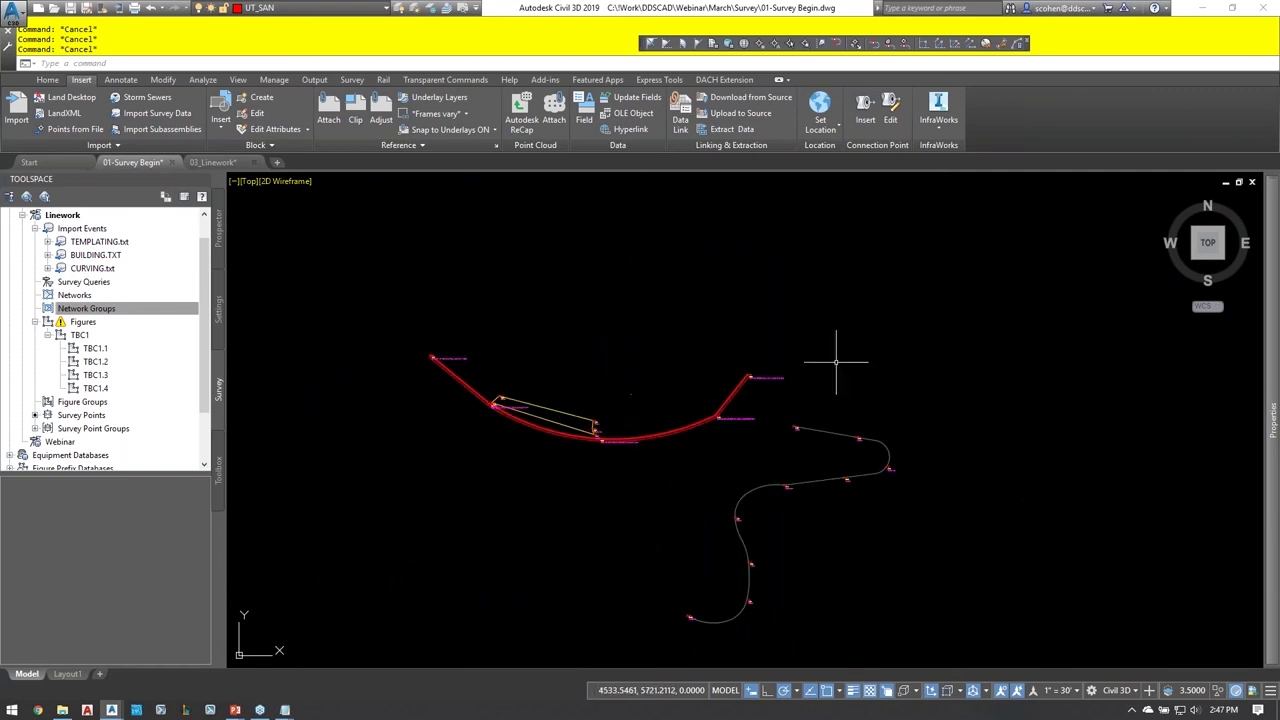
- Erase all 26 linework objects, leaving the drawing empty
left_click(969, 297)
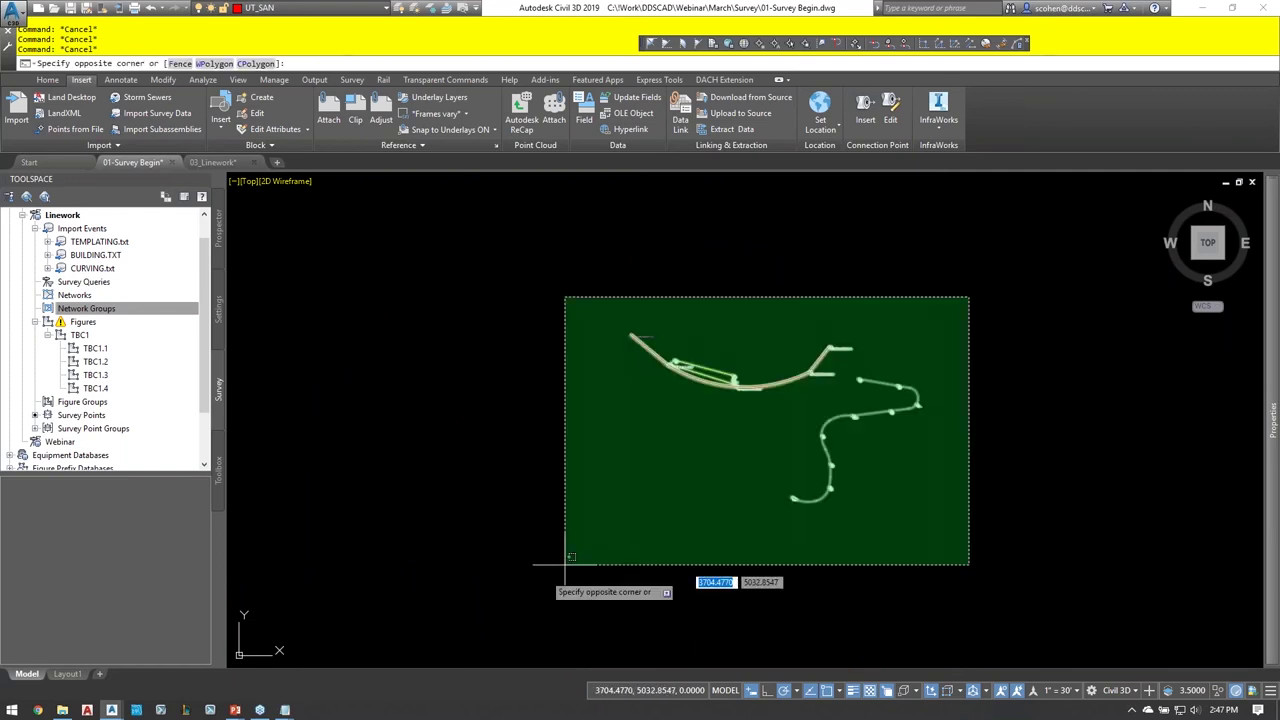
left_click(570, 557)
key("Delete")
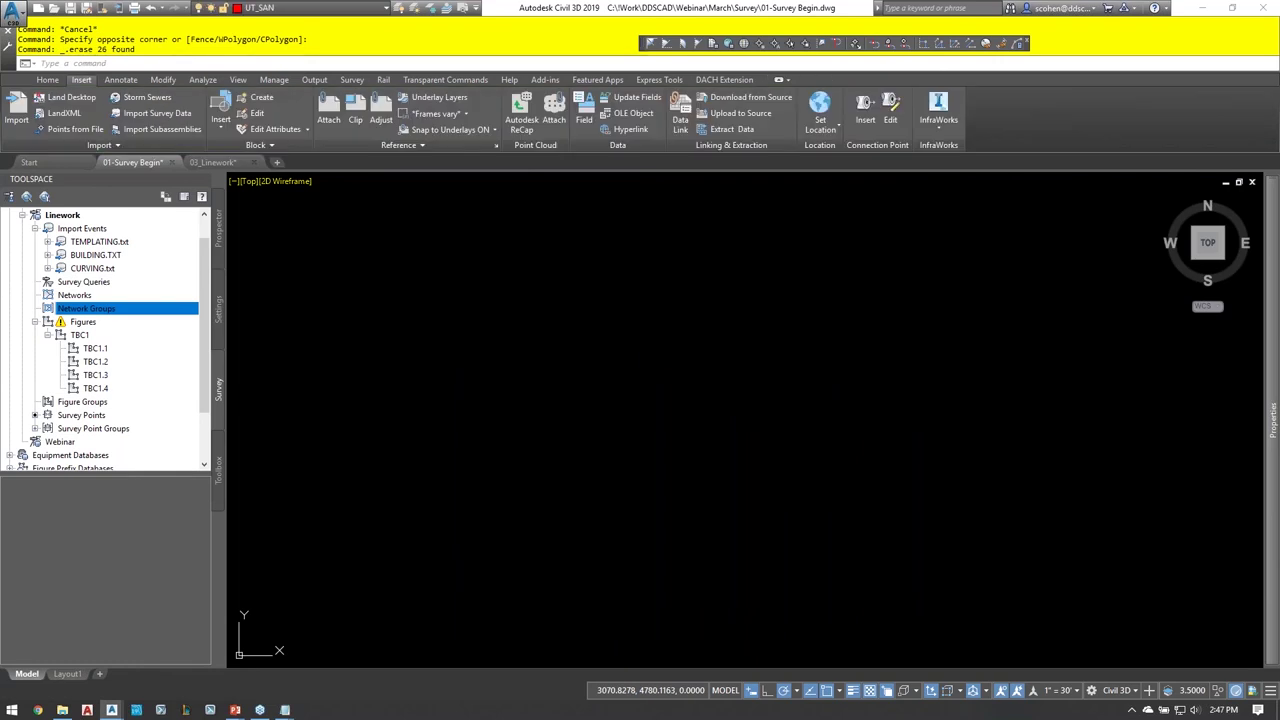
left_click(343, 311)
left_click(463, 313)
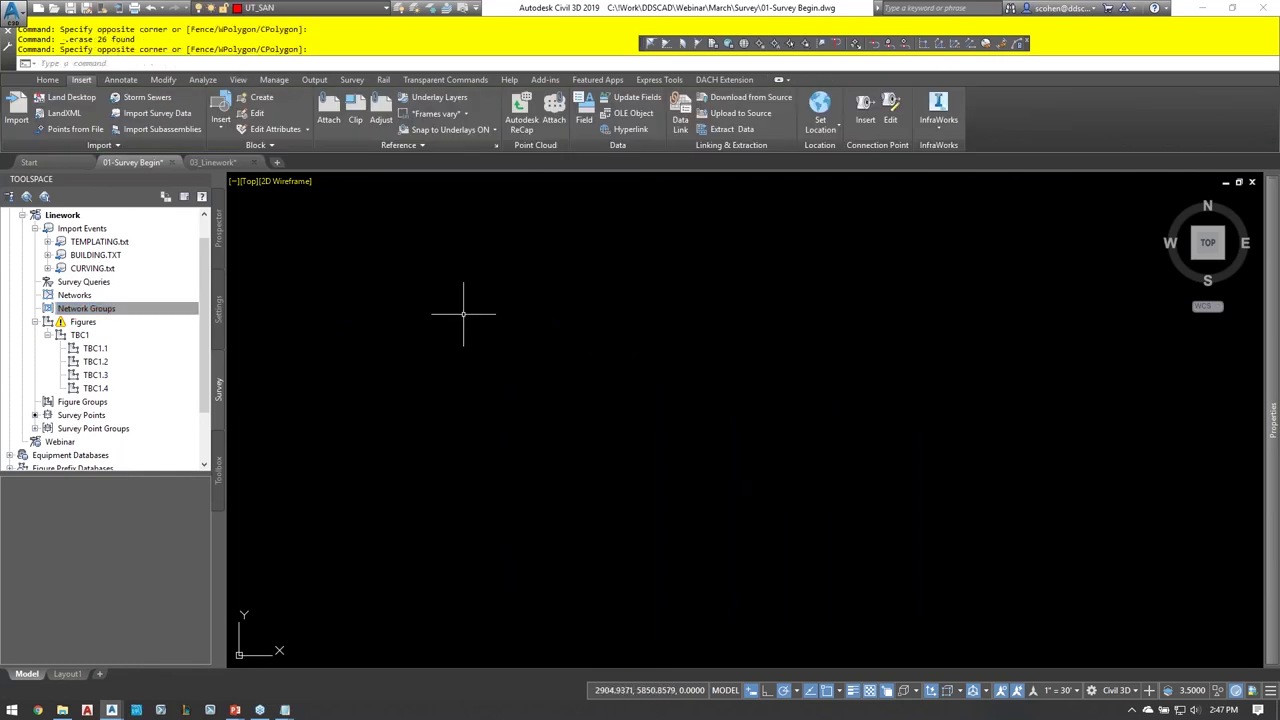
scroll(100, 330, "up", 1)
- Open the Webinar survey database for editing and select its Import Events folder
left_click(22, 242)
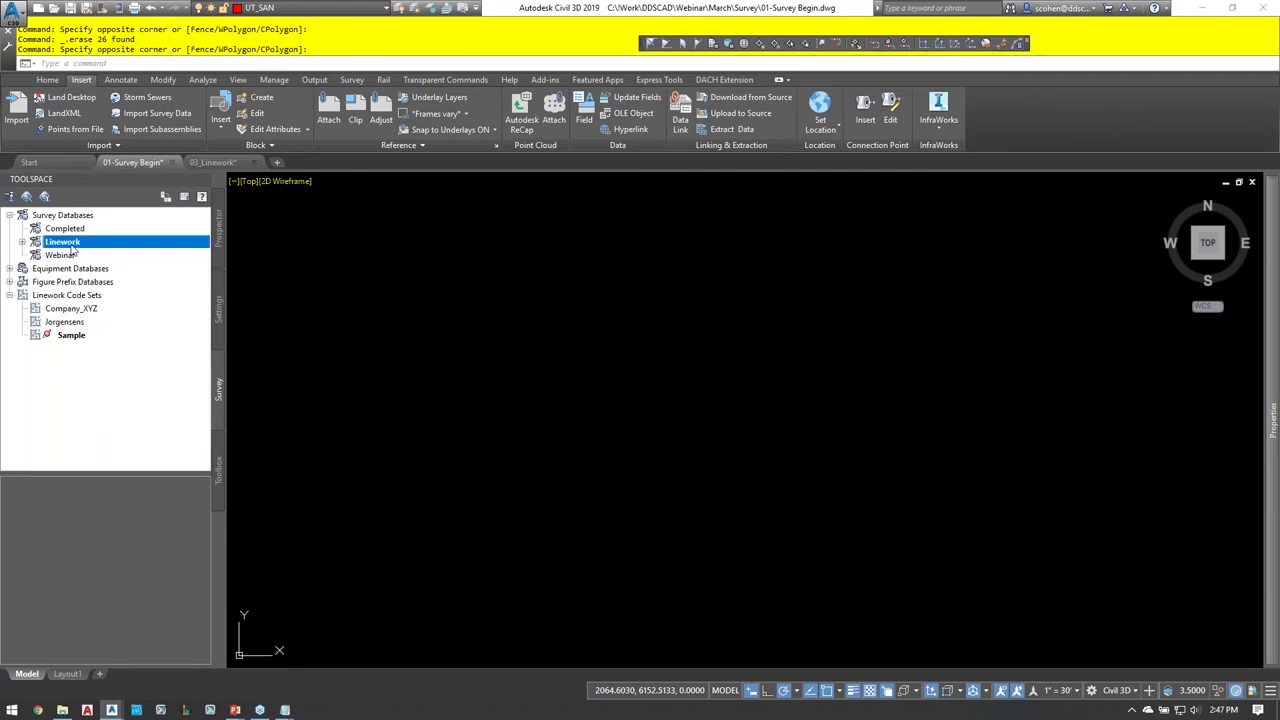
right_click(72, 255)
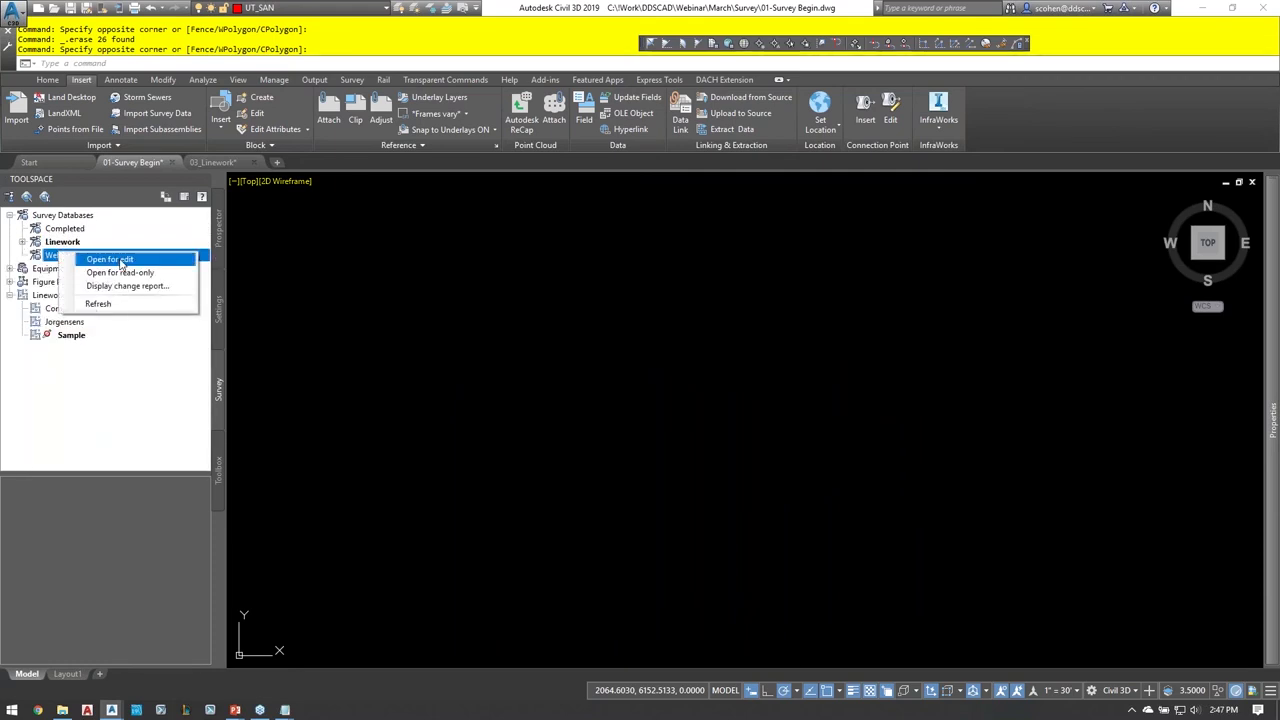
left_click(44, 259)
double_click(47, 260)
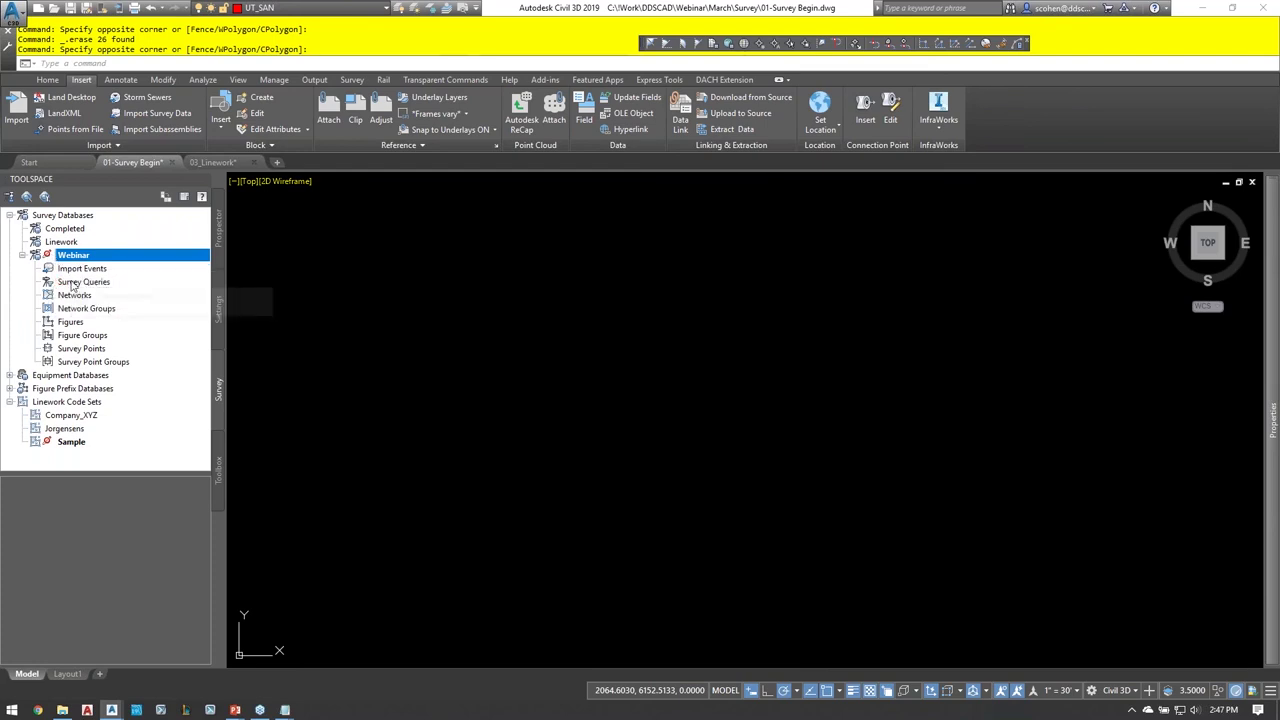
right_click(72, 258)
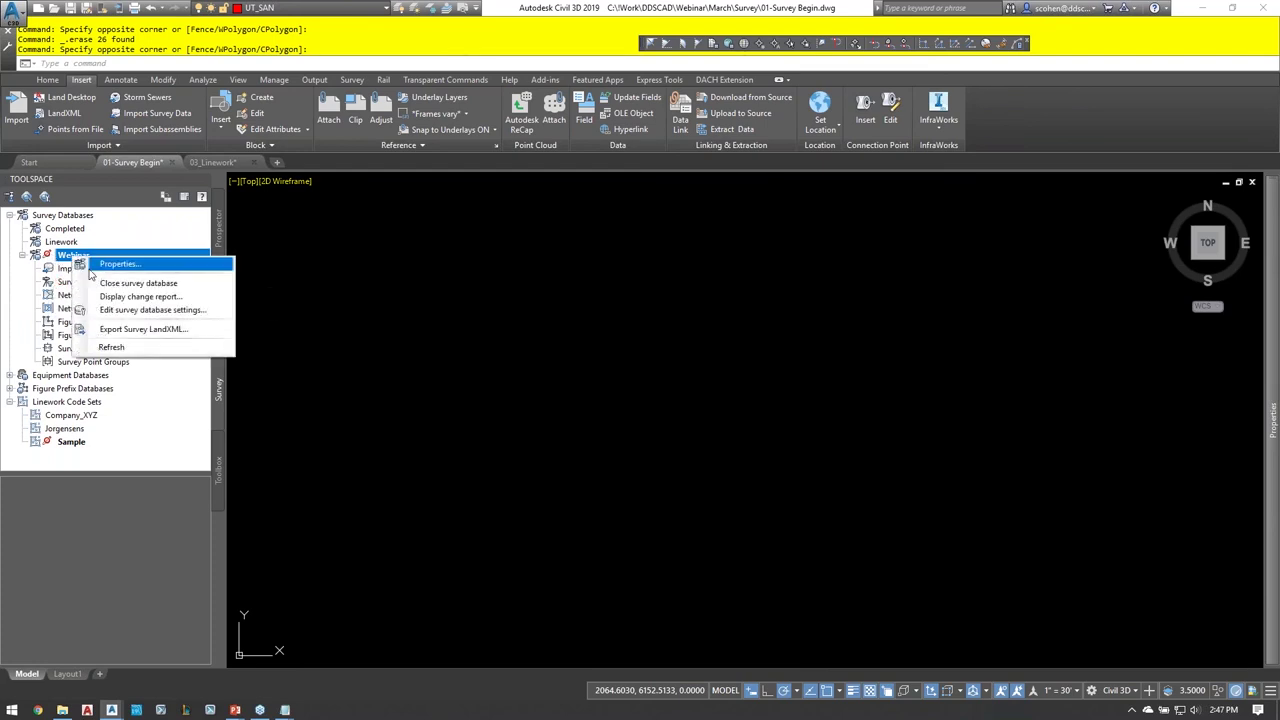
left_click(155, 286)
right_click(63, 258)
left_click(111, 260)
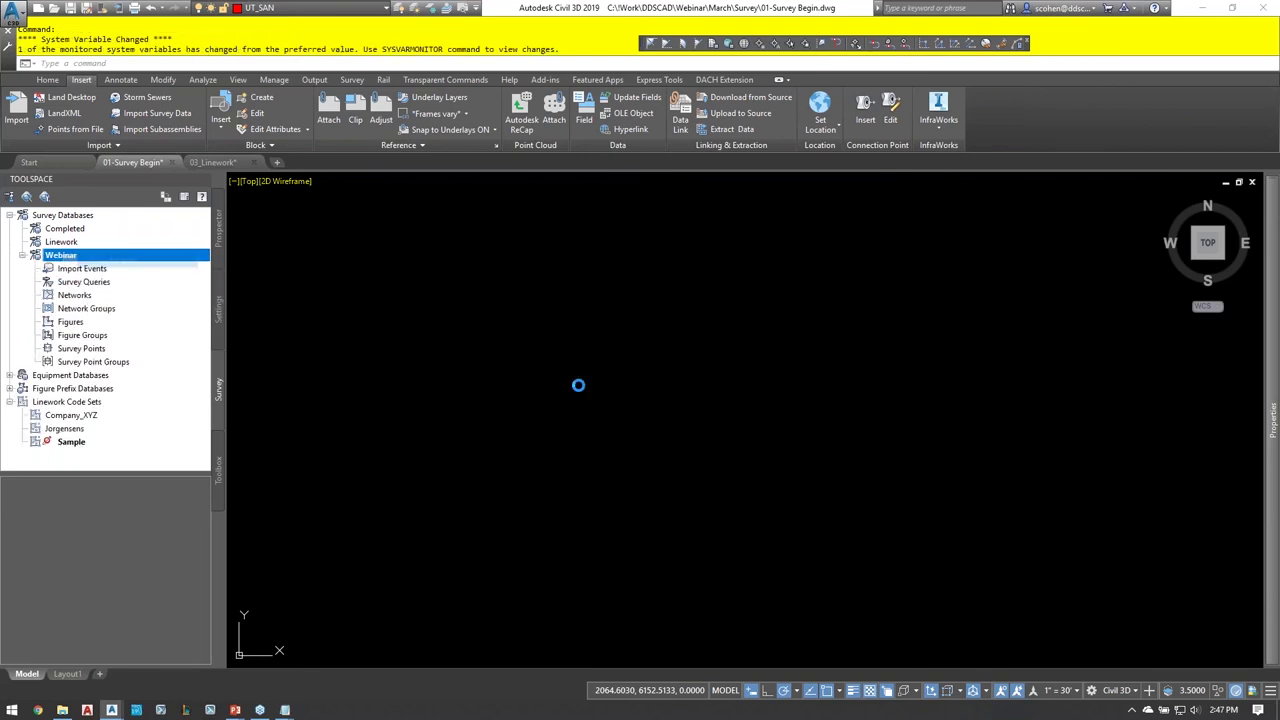
left_click(82, 269)
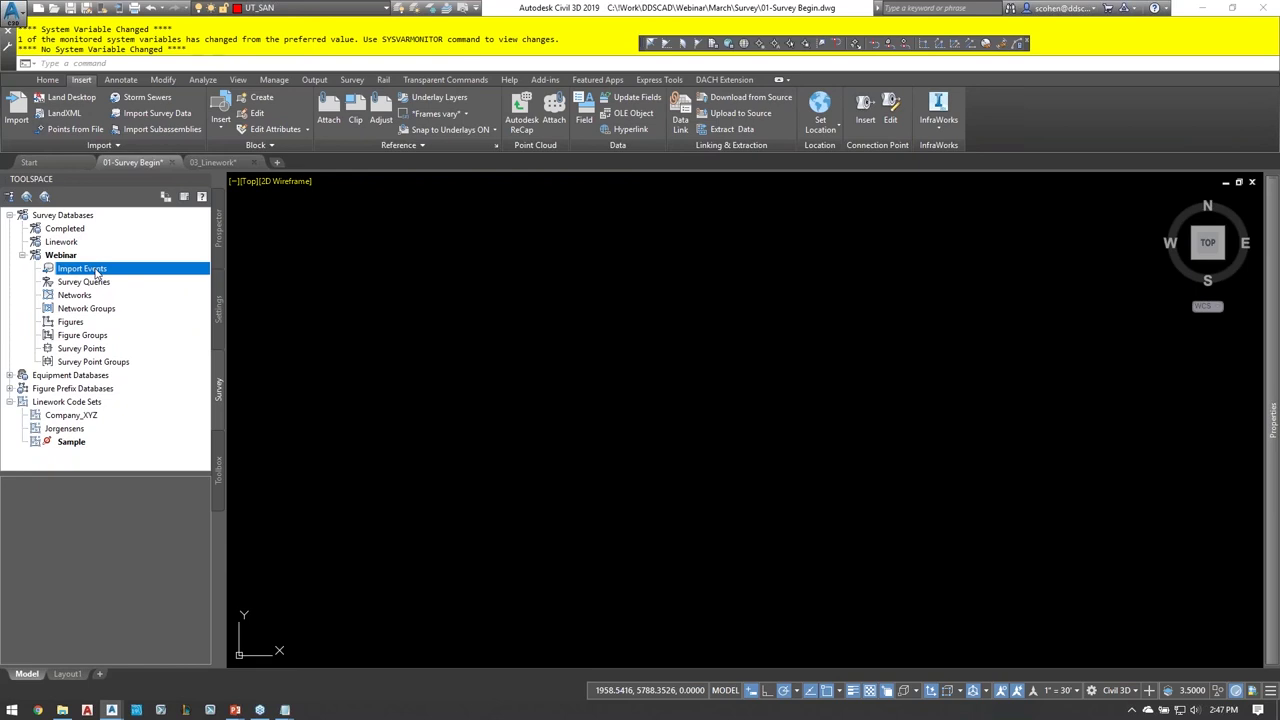
right_click(97, 272)
- Start a survey import into Webinar and load DAY1.txt as the point file source
left_click(140, 276)
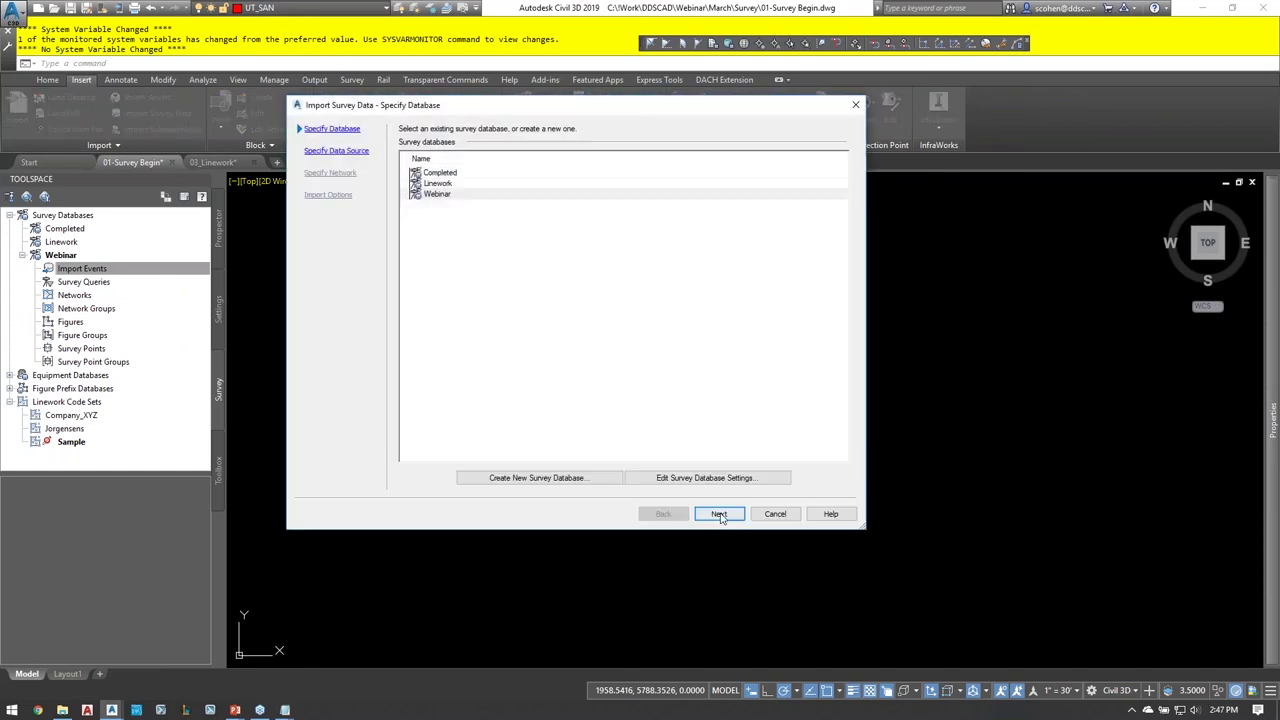
left_click(719, 514)
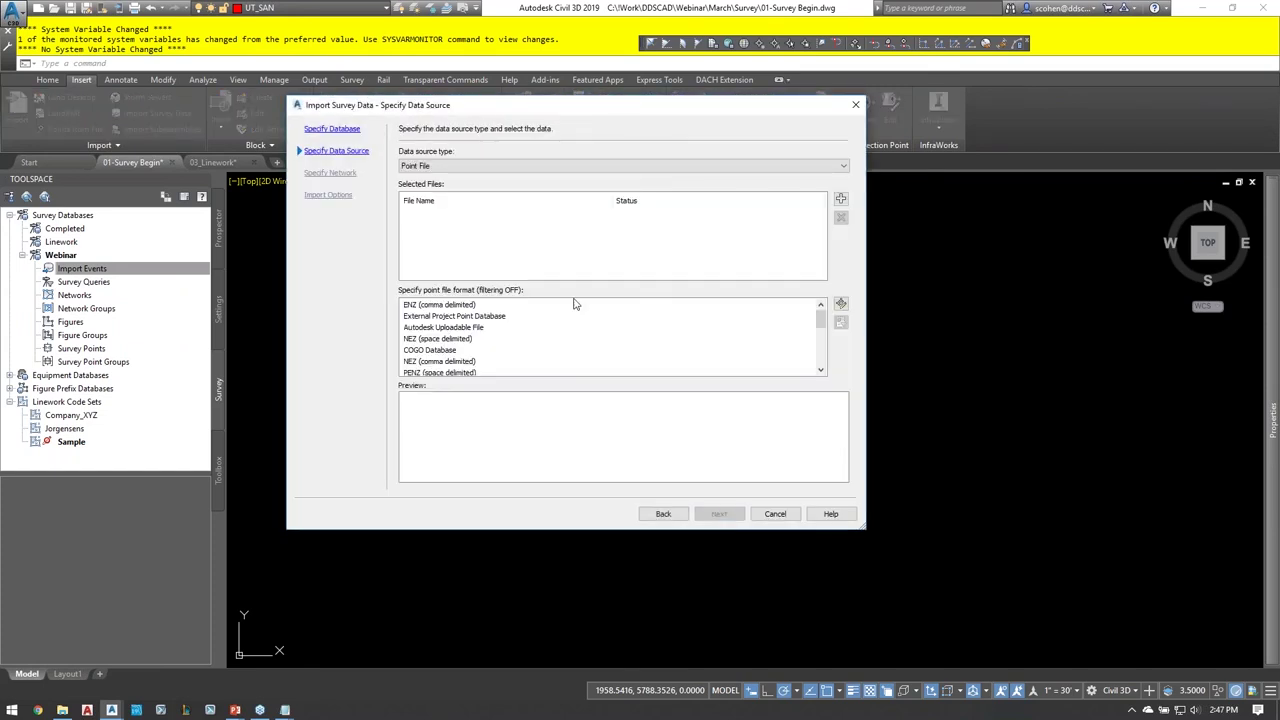
left_click(840, 203)
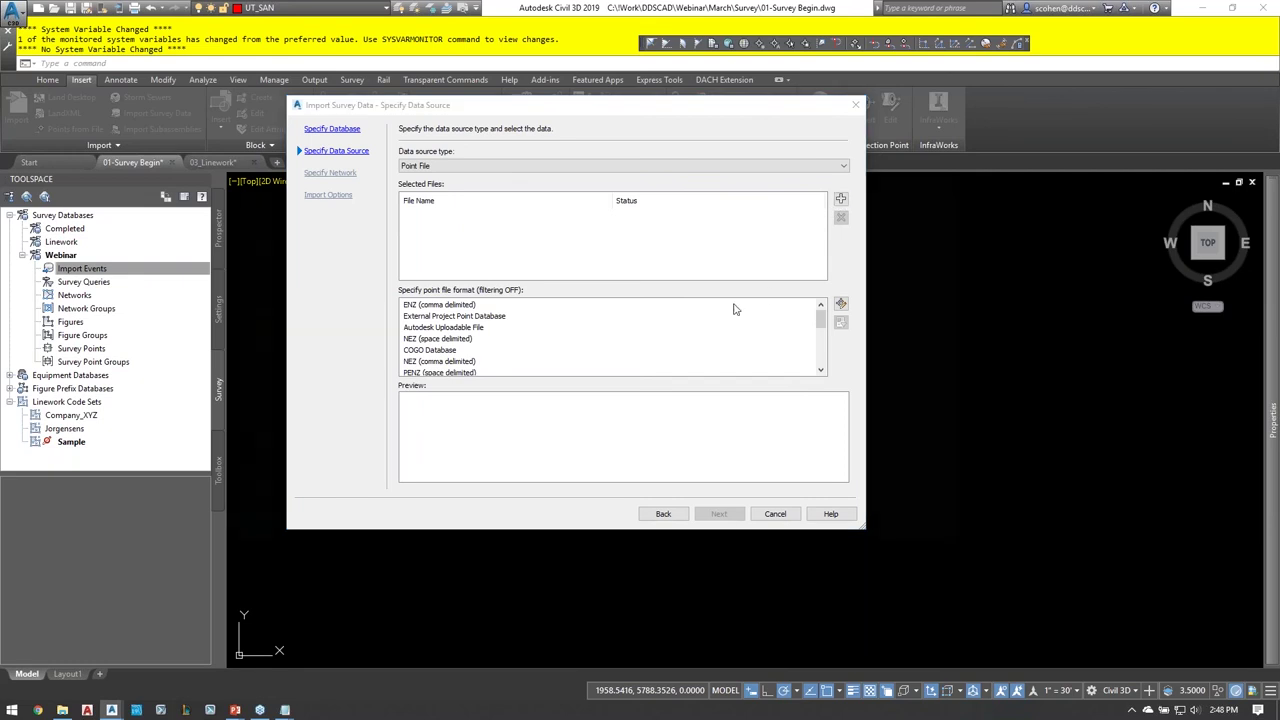
left_click(338, 246)
double_click(338, 246)
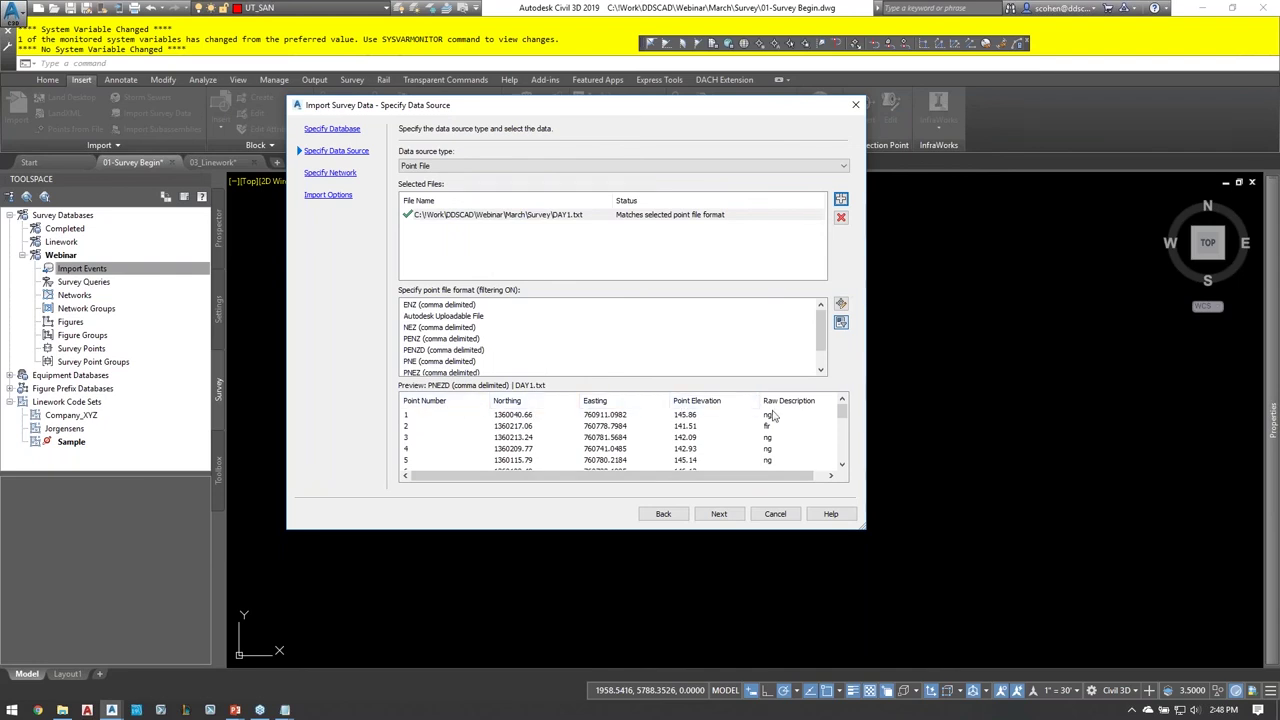
- Advance to Import Options, keep the By point number linework sequence, and run the import
left_click(713, 515)
left_click(715, 515)
left_click(716, 515)
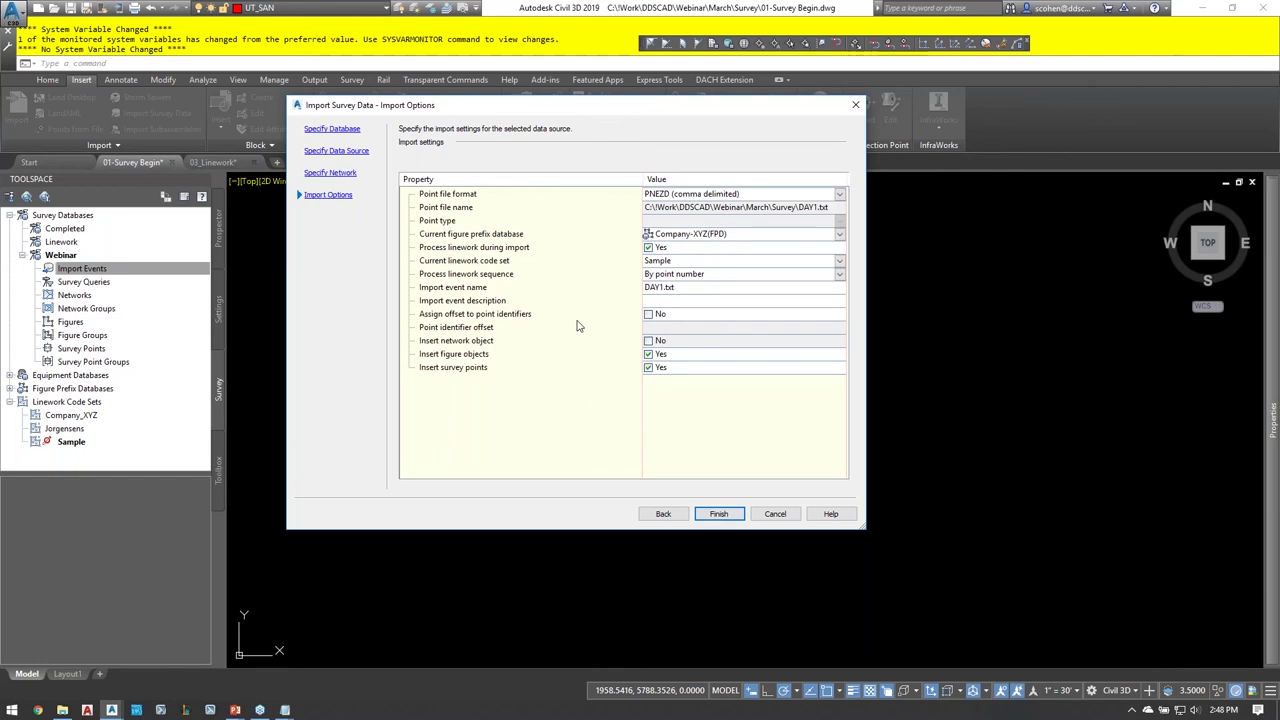
left_click(667, 274)
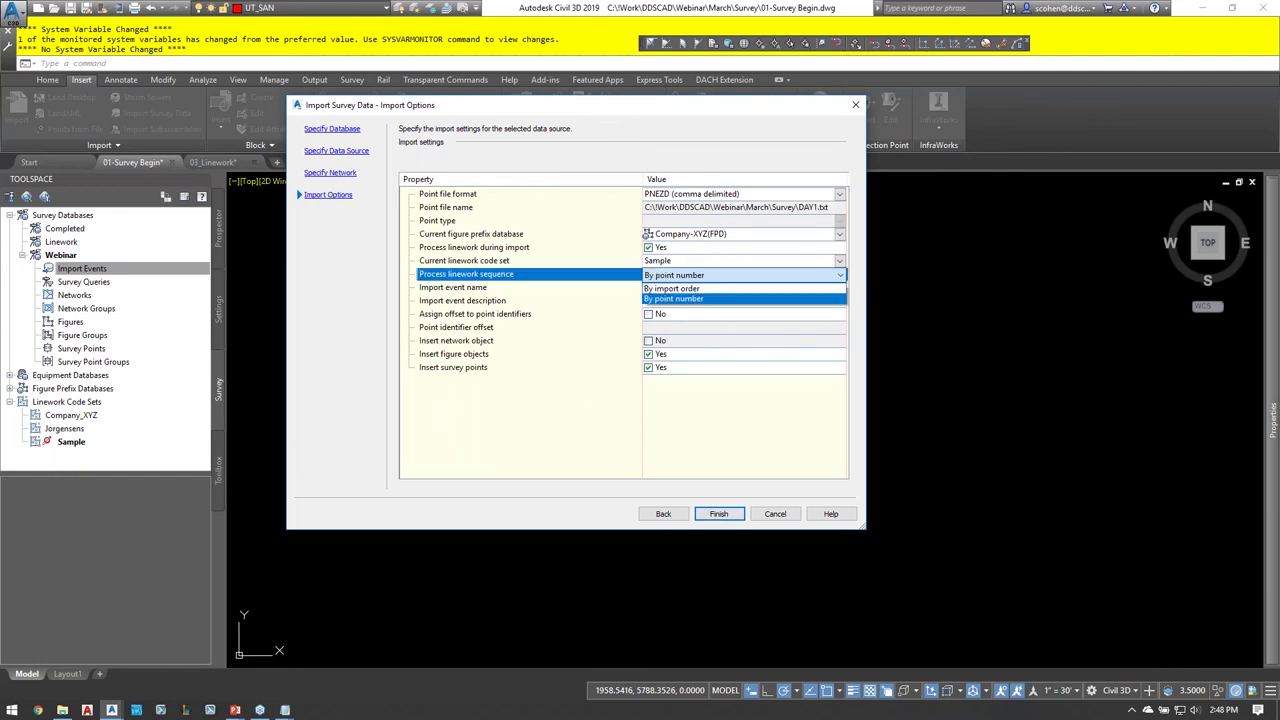
left_click(507, 204)
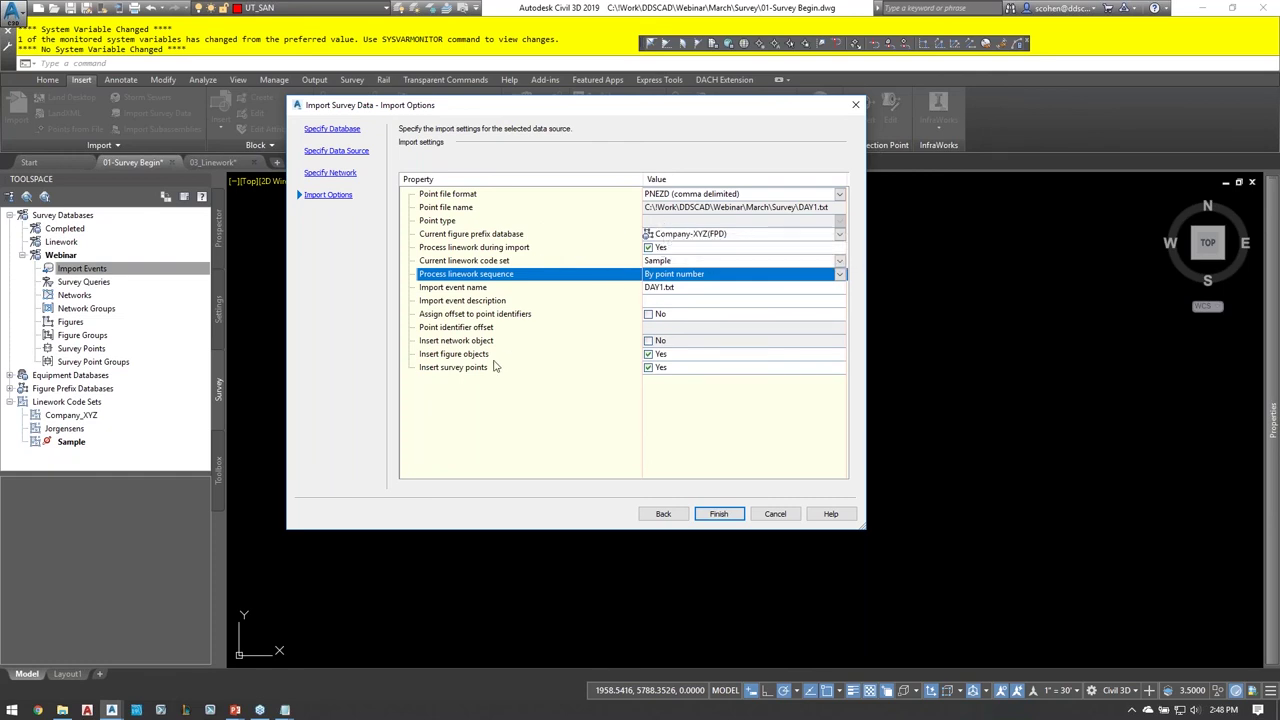
left_click(720, 514)
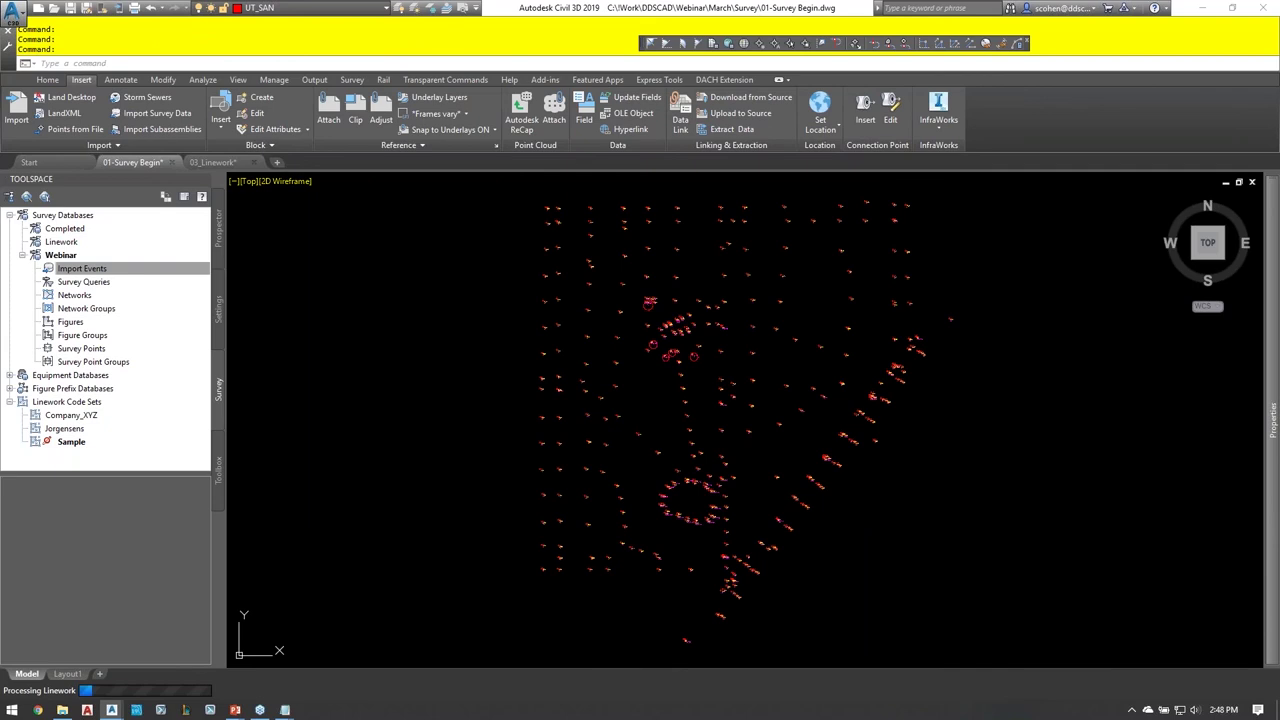
- Zoom around the imported DAY1 points and window-select the EP2 edge-of-pavement figure
scroll(609, 343, "up", 5)
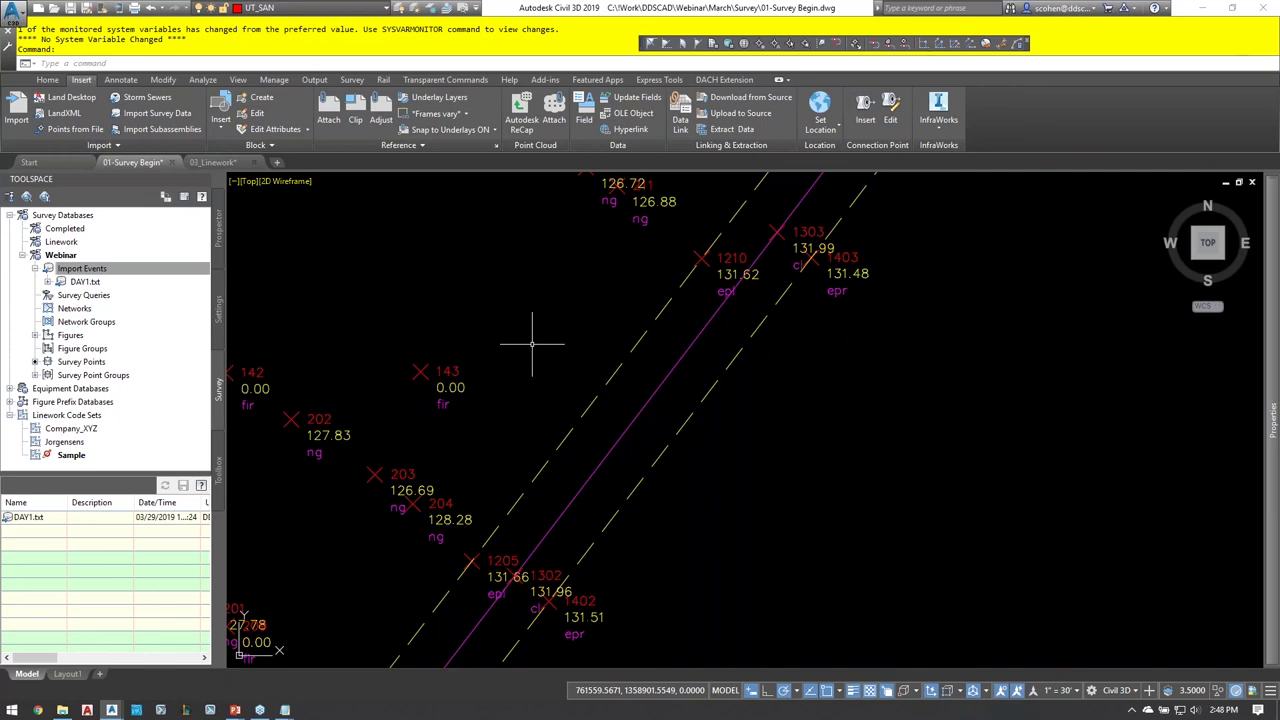
scroll(532, 343, "down", 6)
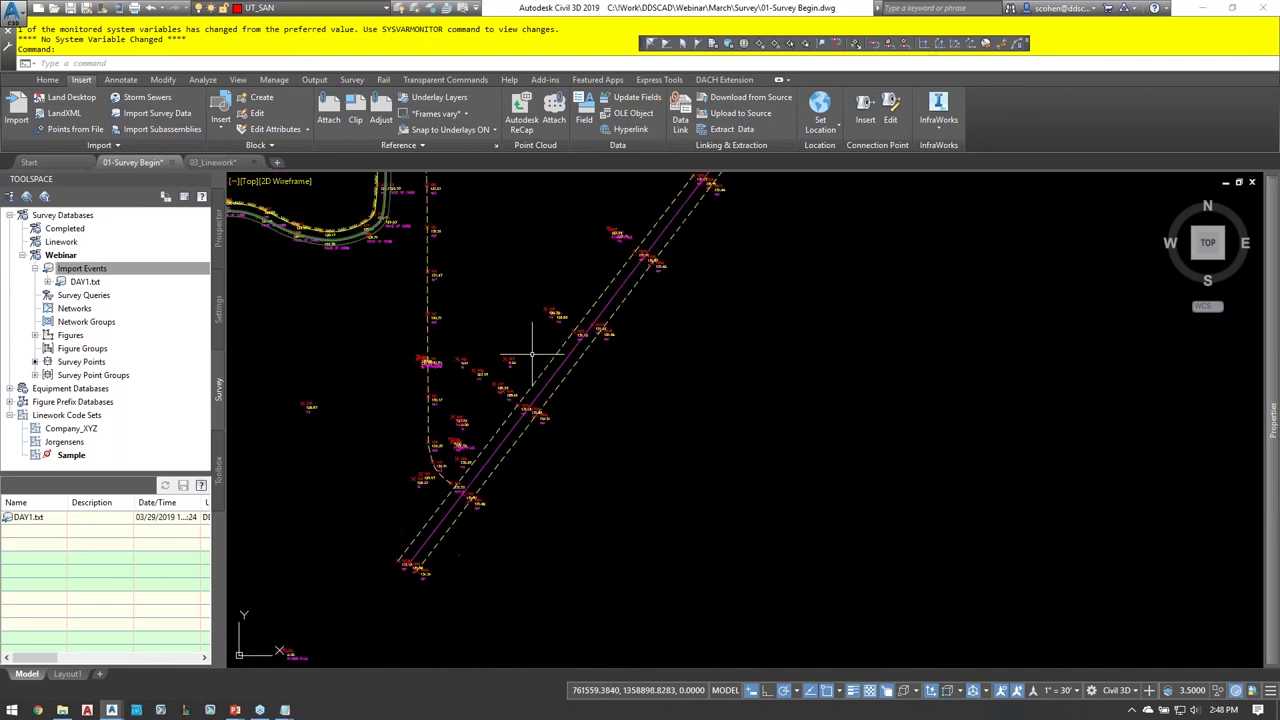
mouse_move(565, 369)
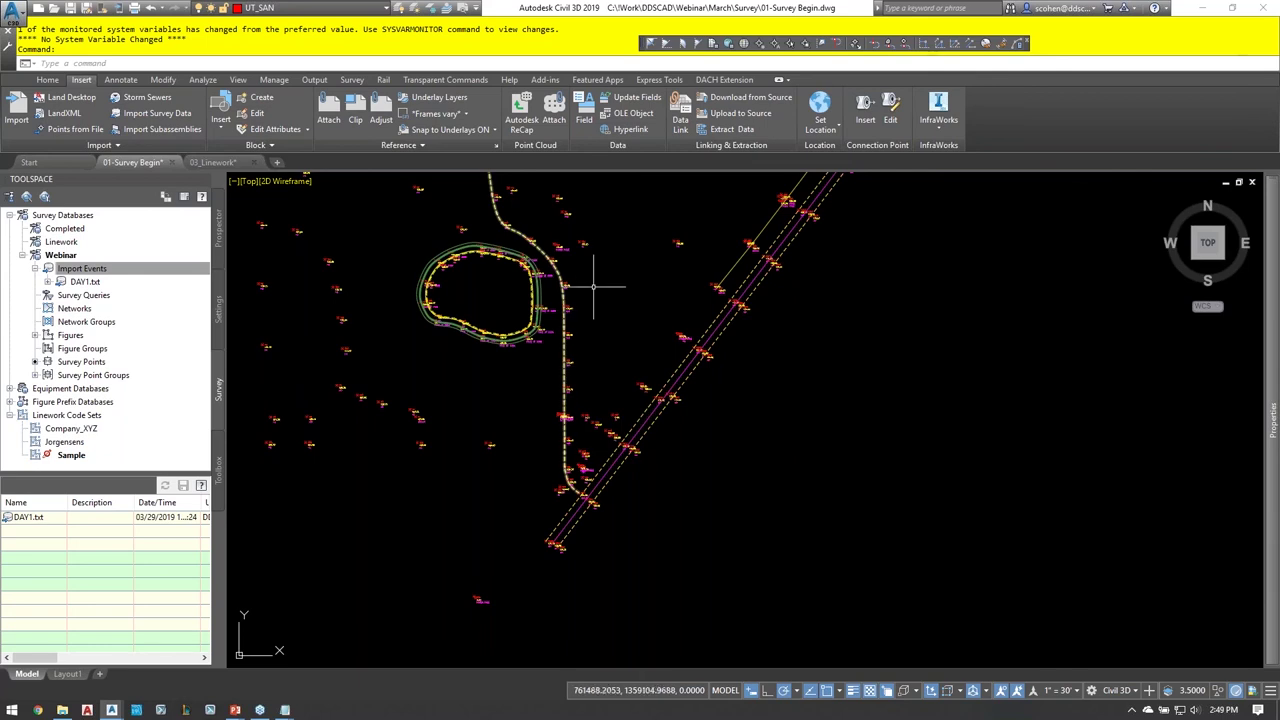
scroll(582, 286, "up", 5)
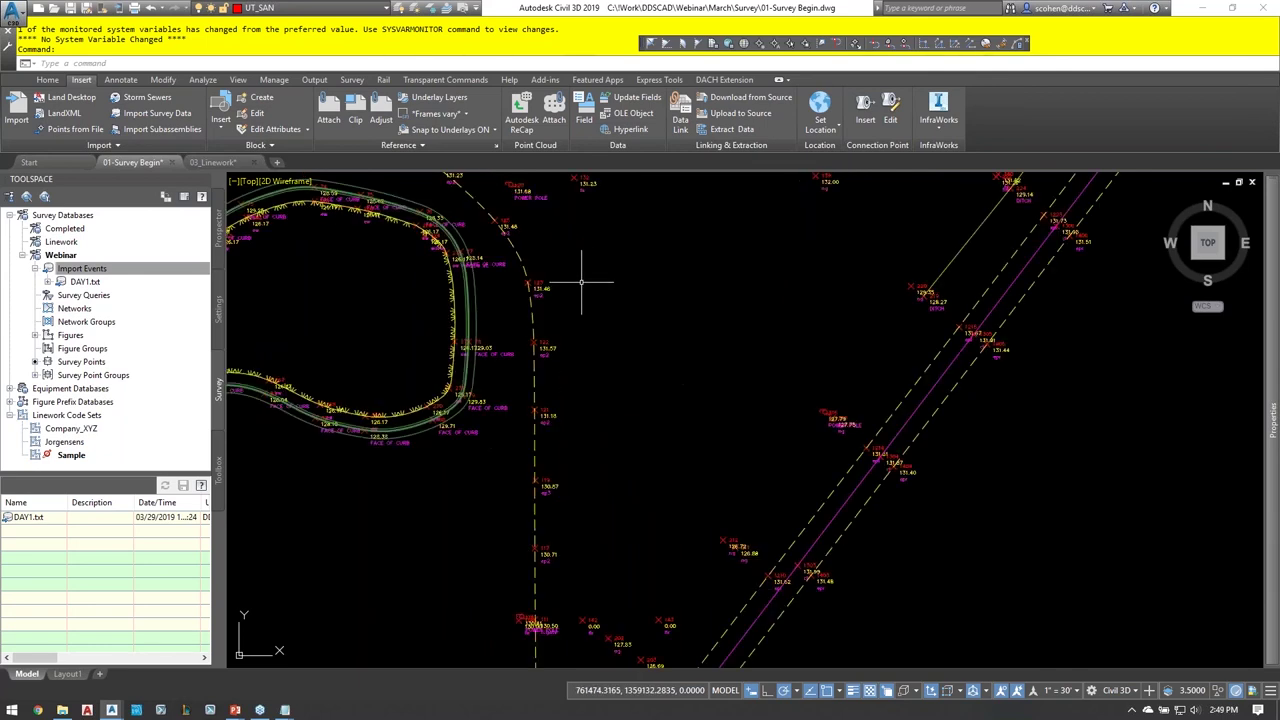
left_click(473, 358)
left_click(453, 381)
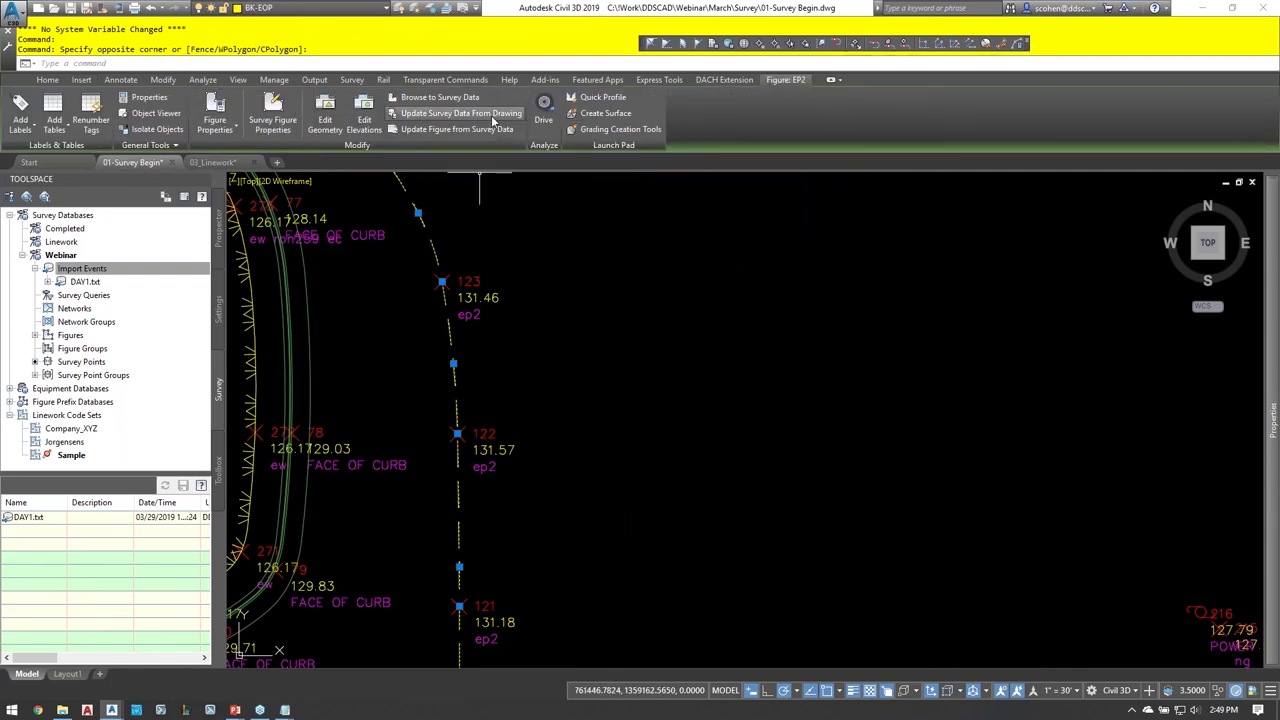
left_click(327, 112)
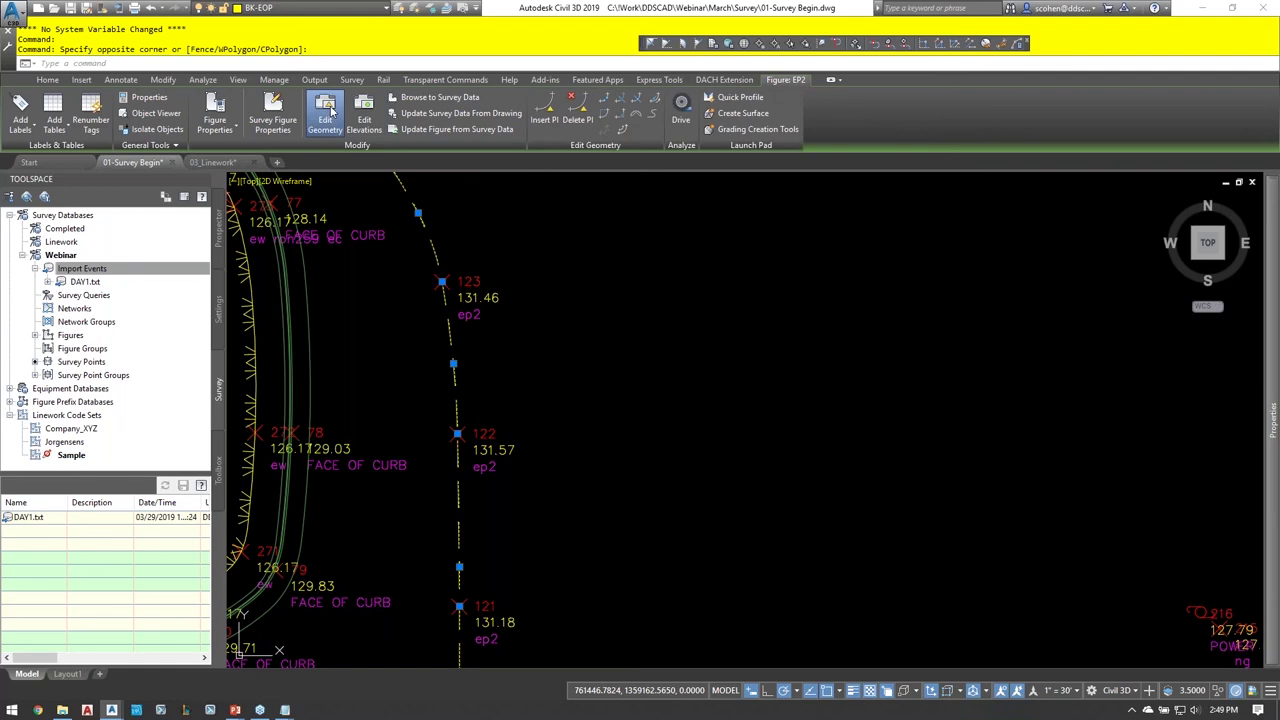
left_click(361, 112)
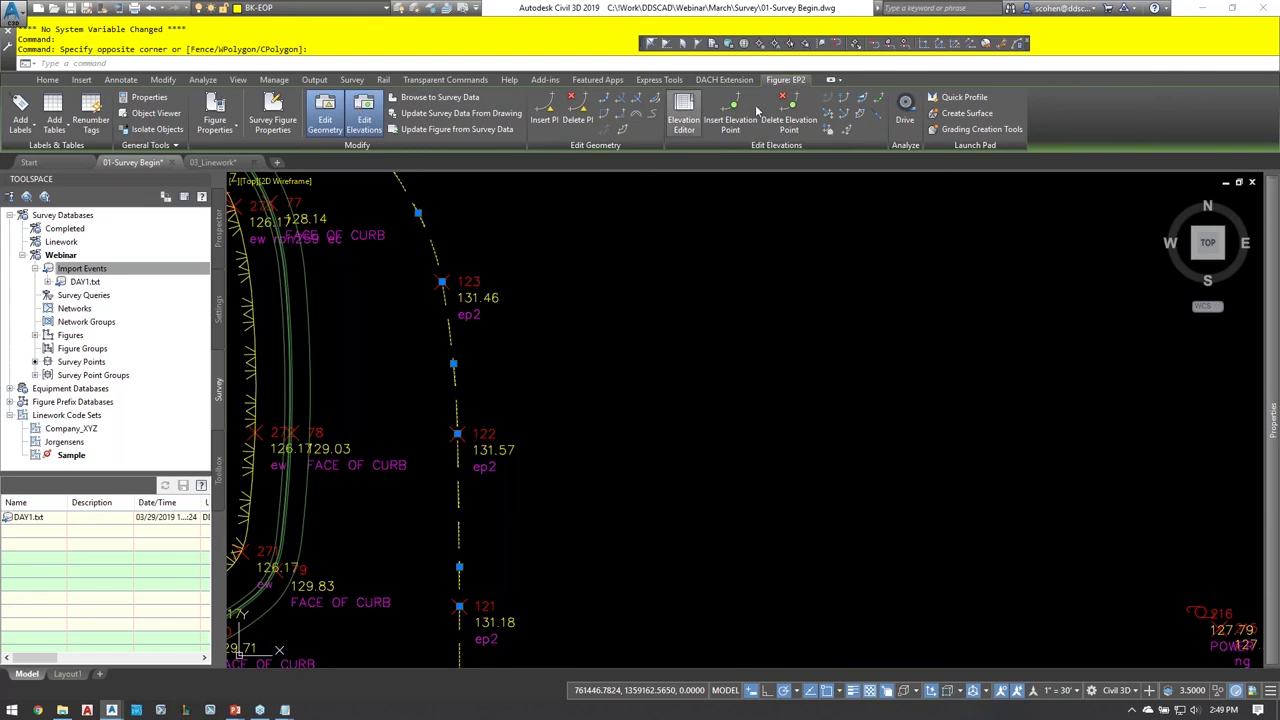
key("Escape")
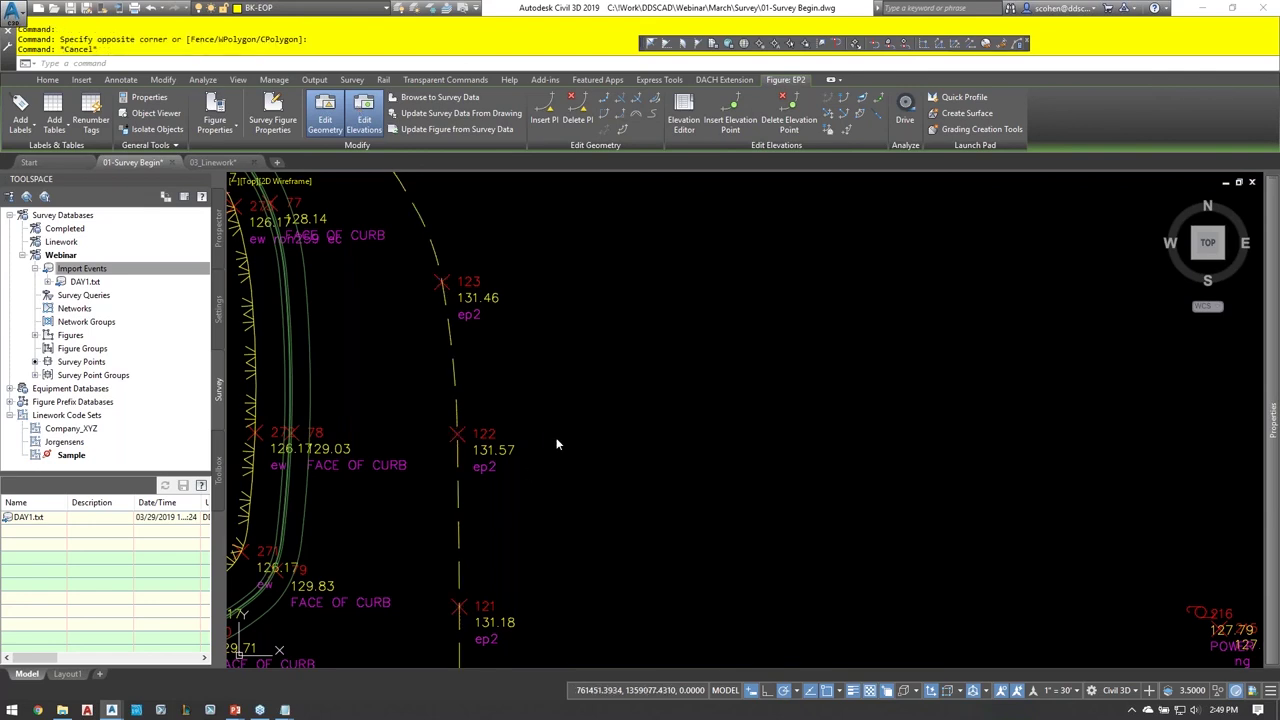
key("Escape")
key("Escape")
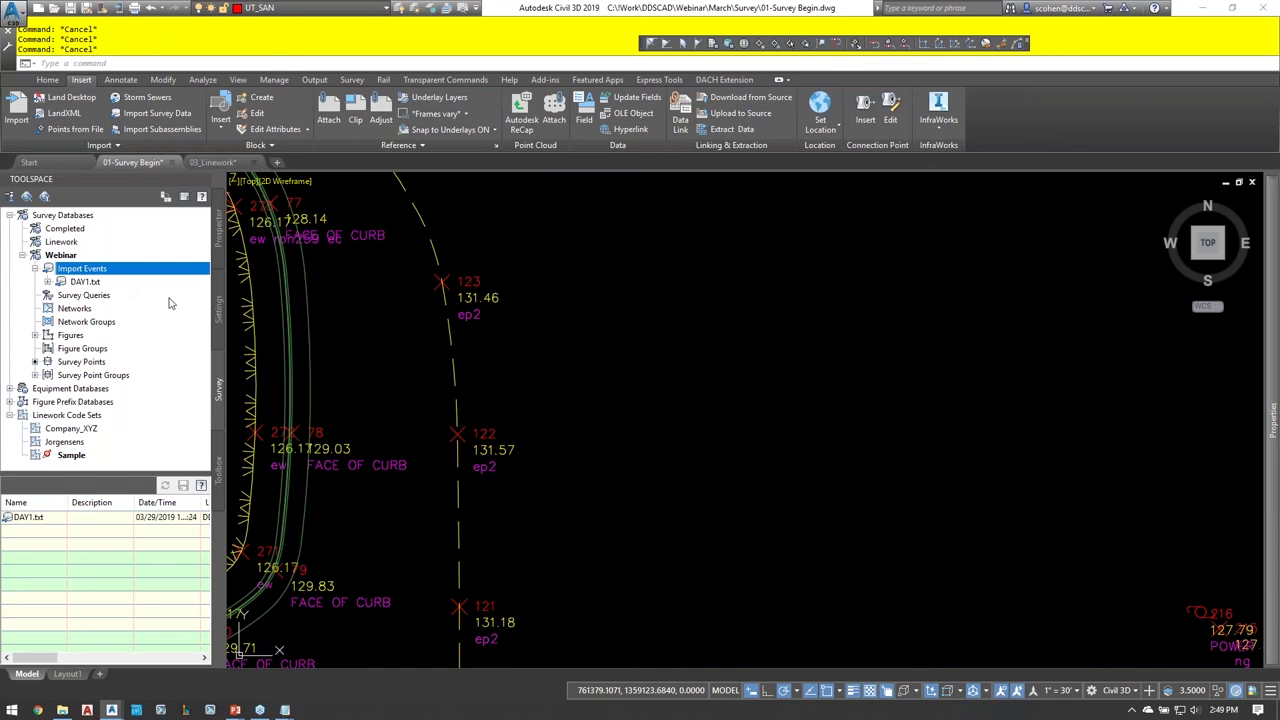
right_click(103, 270)
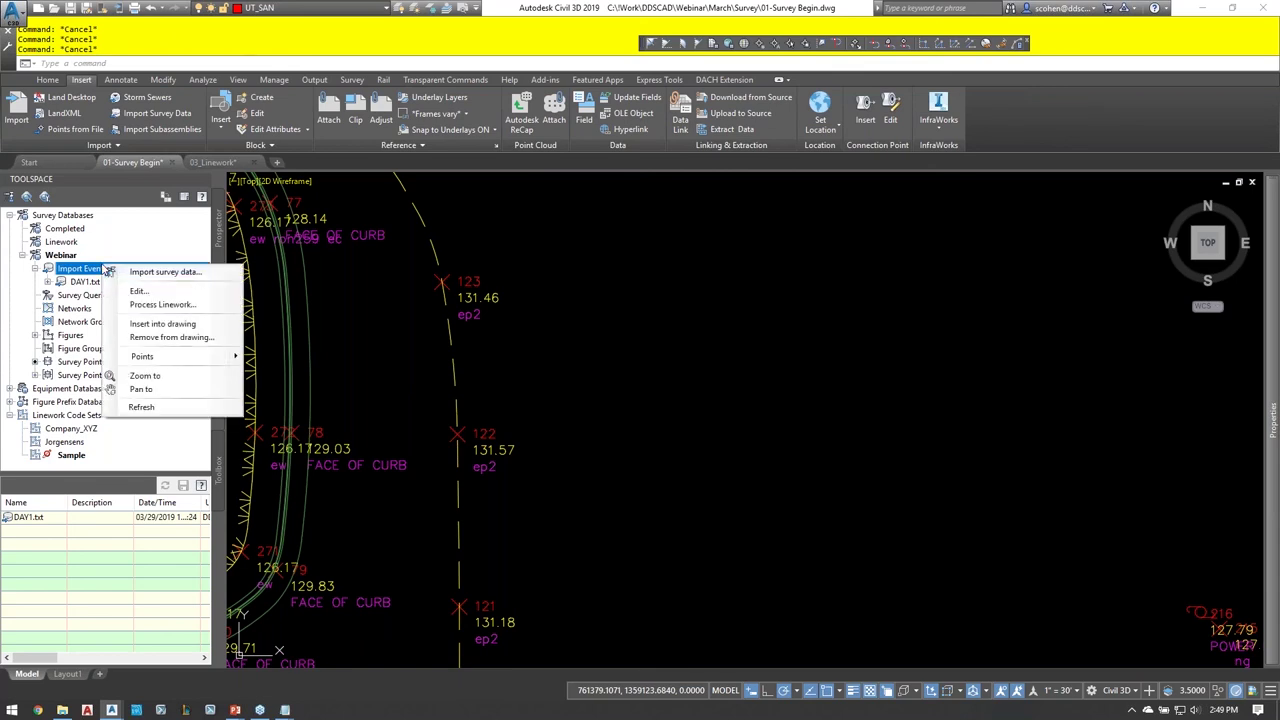
right_click(80, 282)
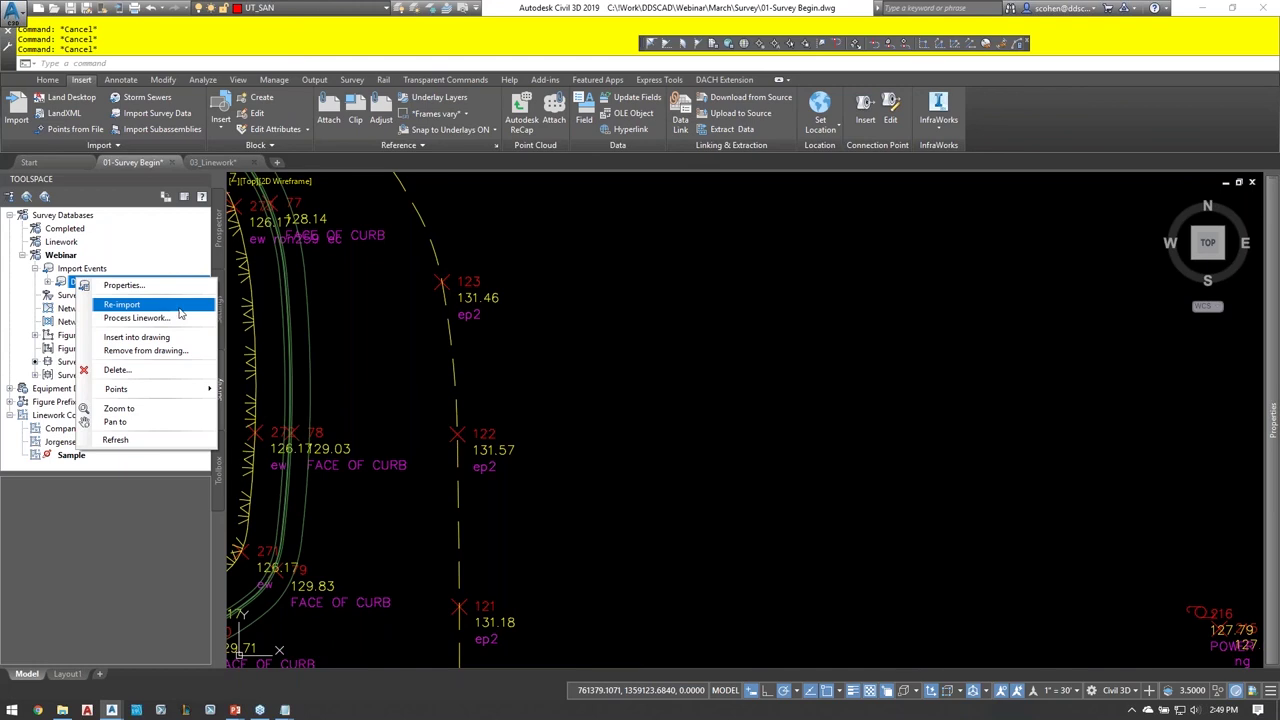
left_click(612, 334)
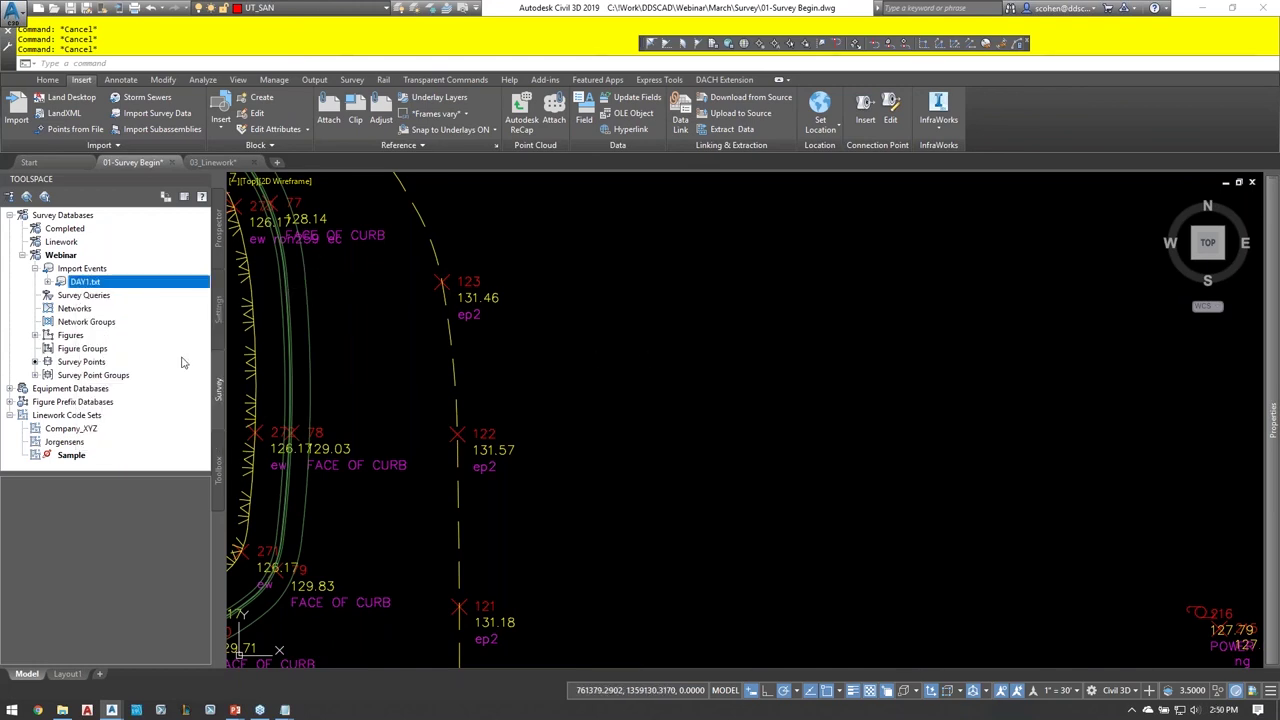
left_click(35, 335)
- Zoom the drawing to the HOUSE figure, then dismiss its options menu without changing it
left_click(72, 335)
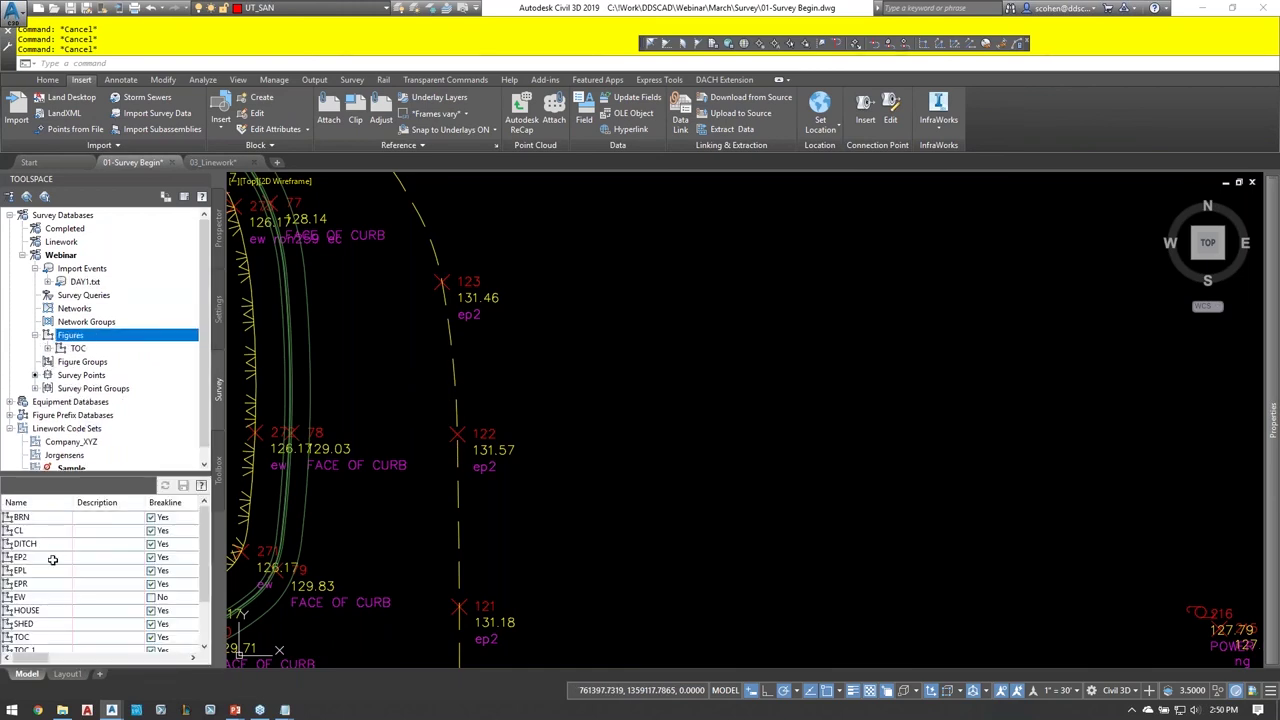
scroll(45, 563, "down", 2)
right_click(22, 558)
left_click(64, 487)
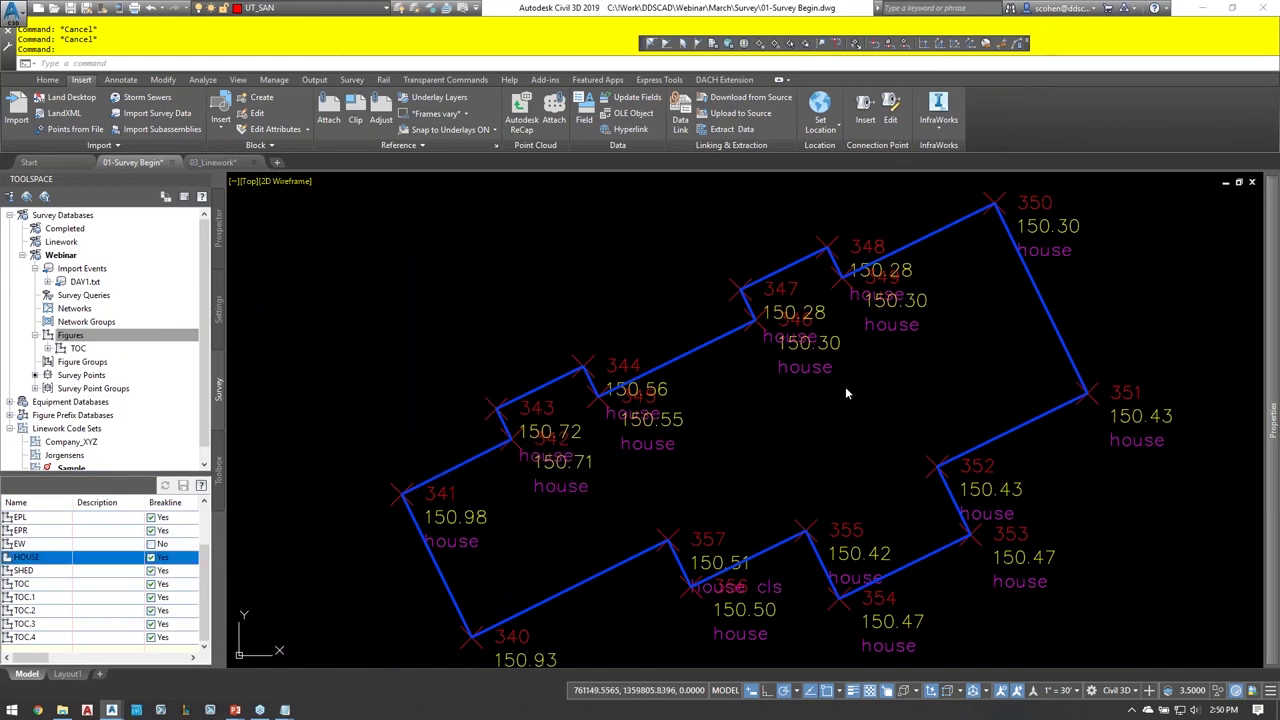
left_click(45, 559)
right_click(46, 558)
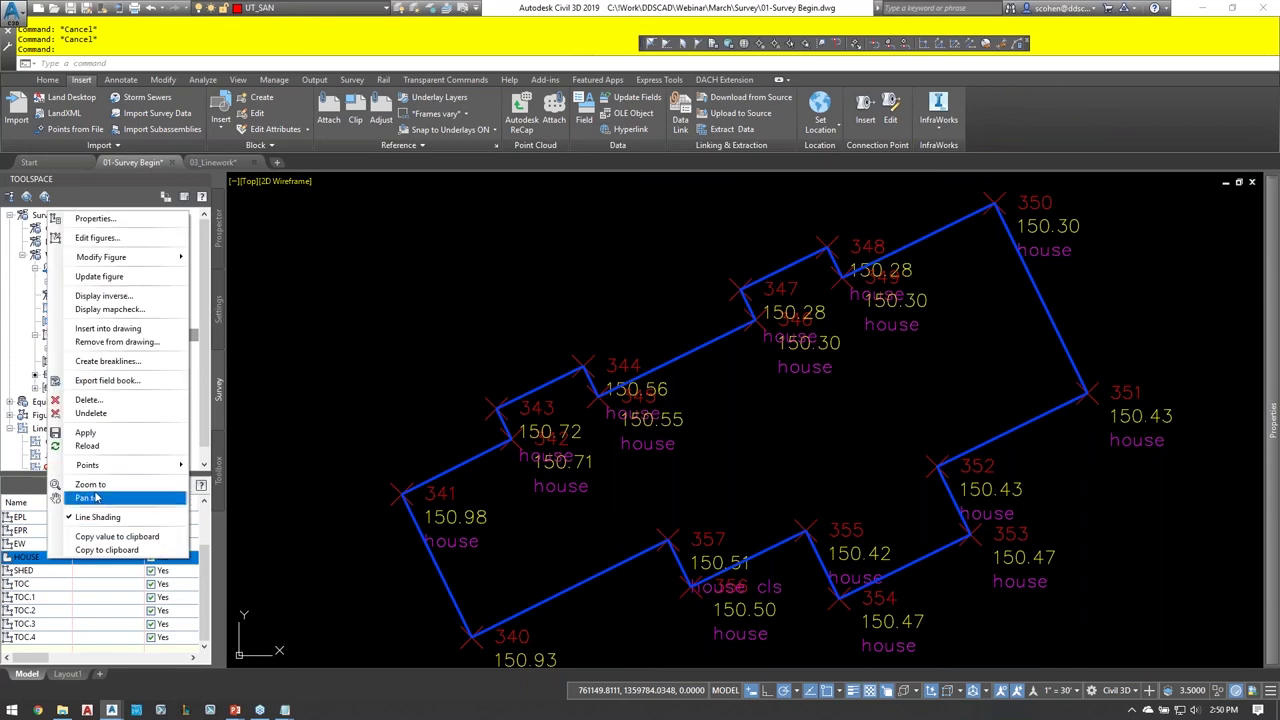
mouse_move(110, 466)
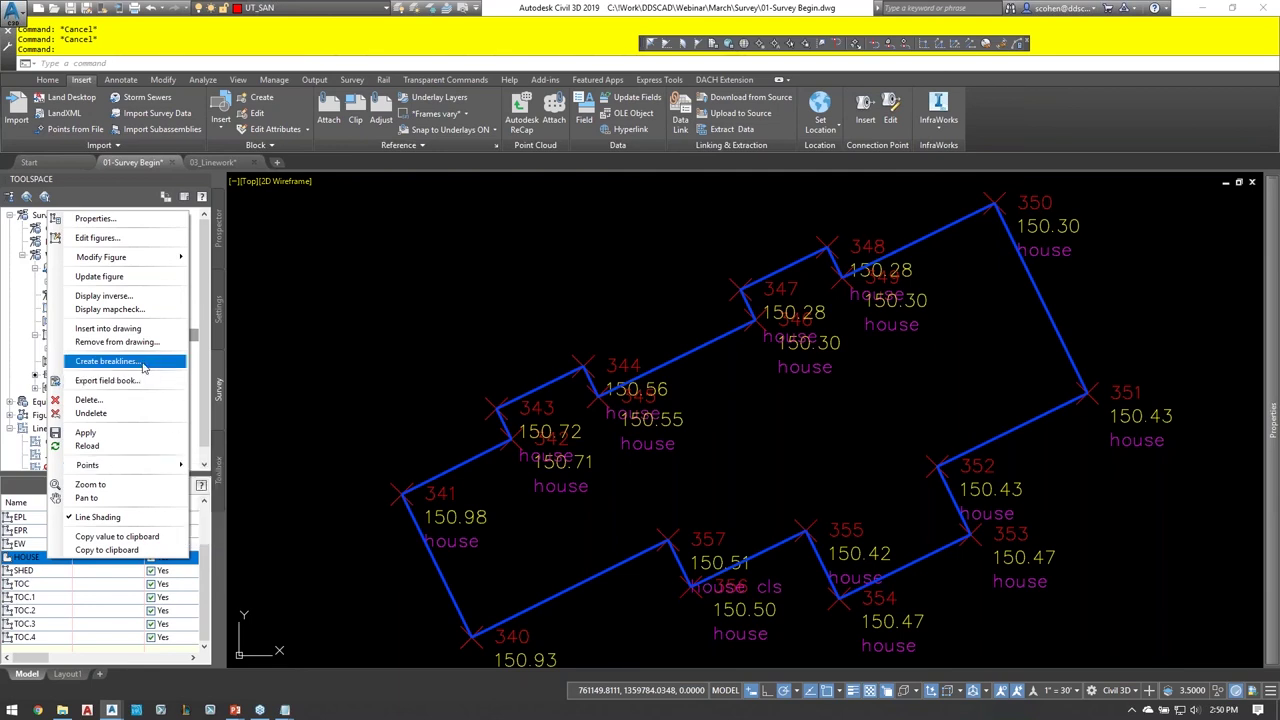
mouse_move(155, 268)
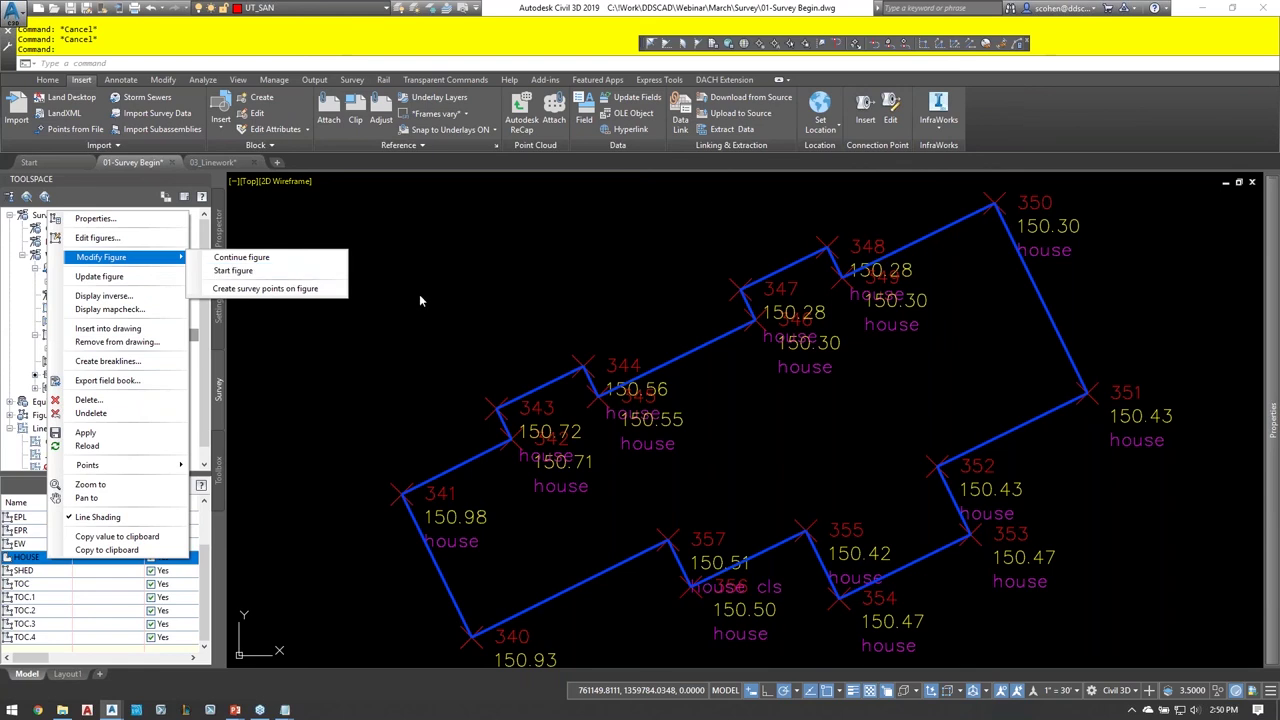
key("Escape")
key("Escape")
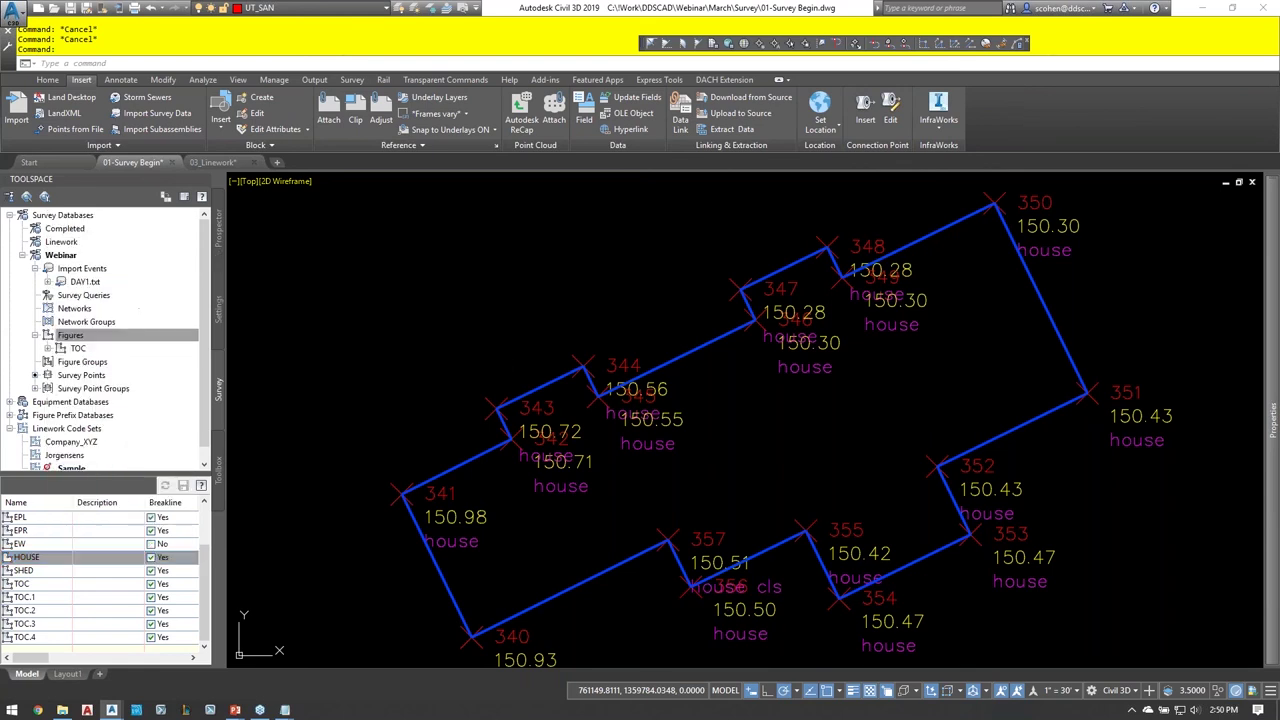
key("Escape")
key("Escape")
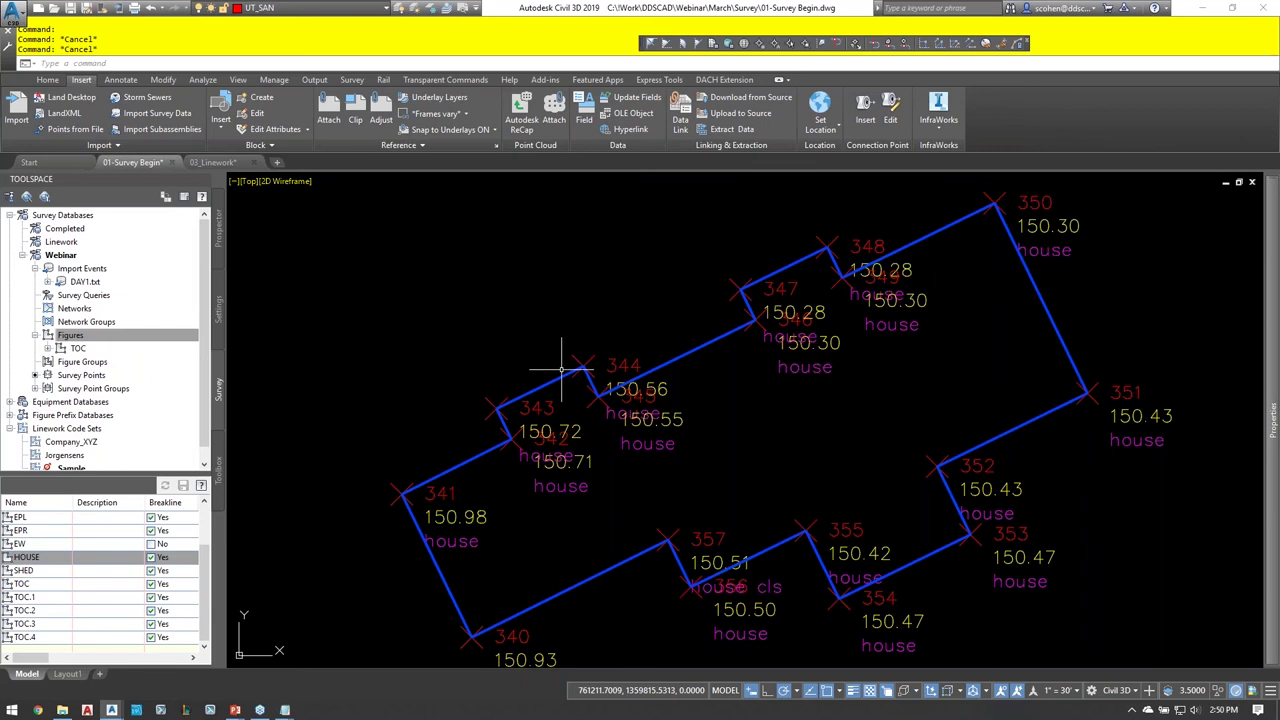
key("Escape")
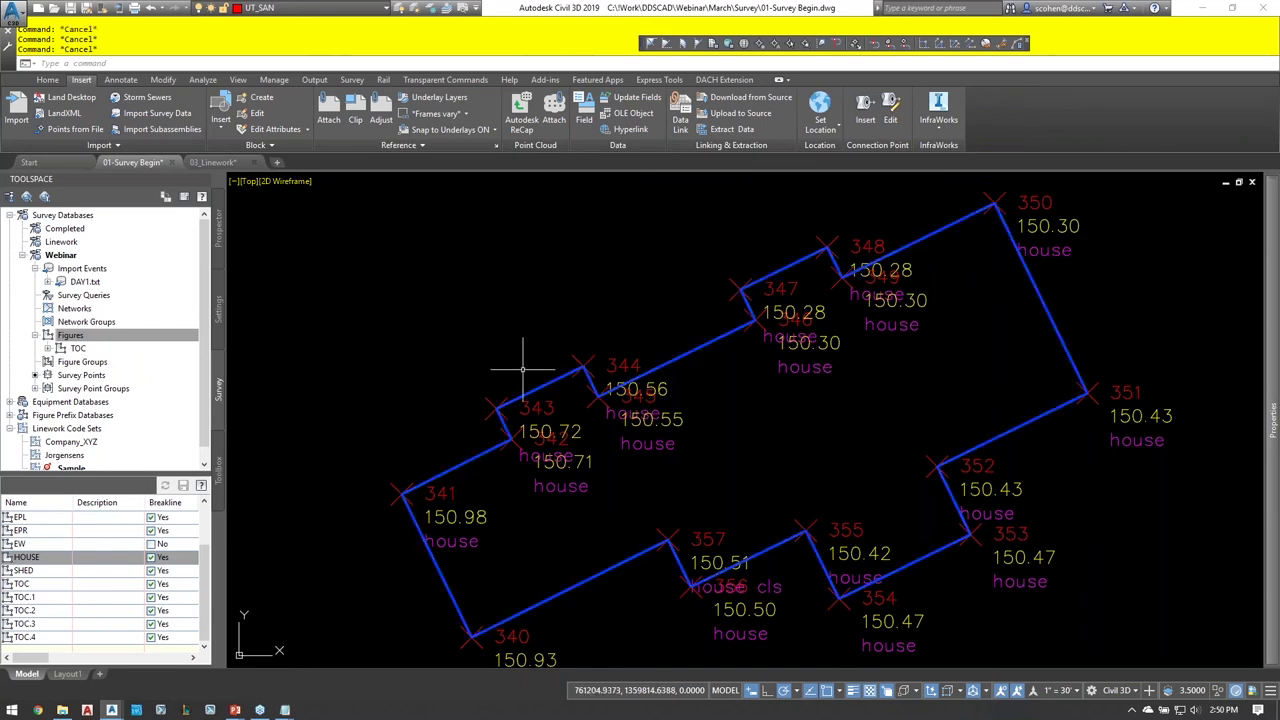
- Zoom and pan across the surveyed site to view its points and figure linework
scroll(522, 368, "down", 6)
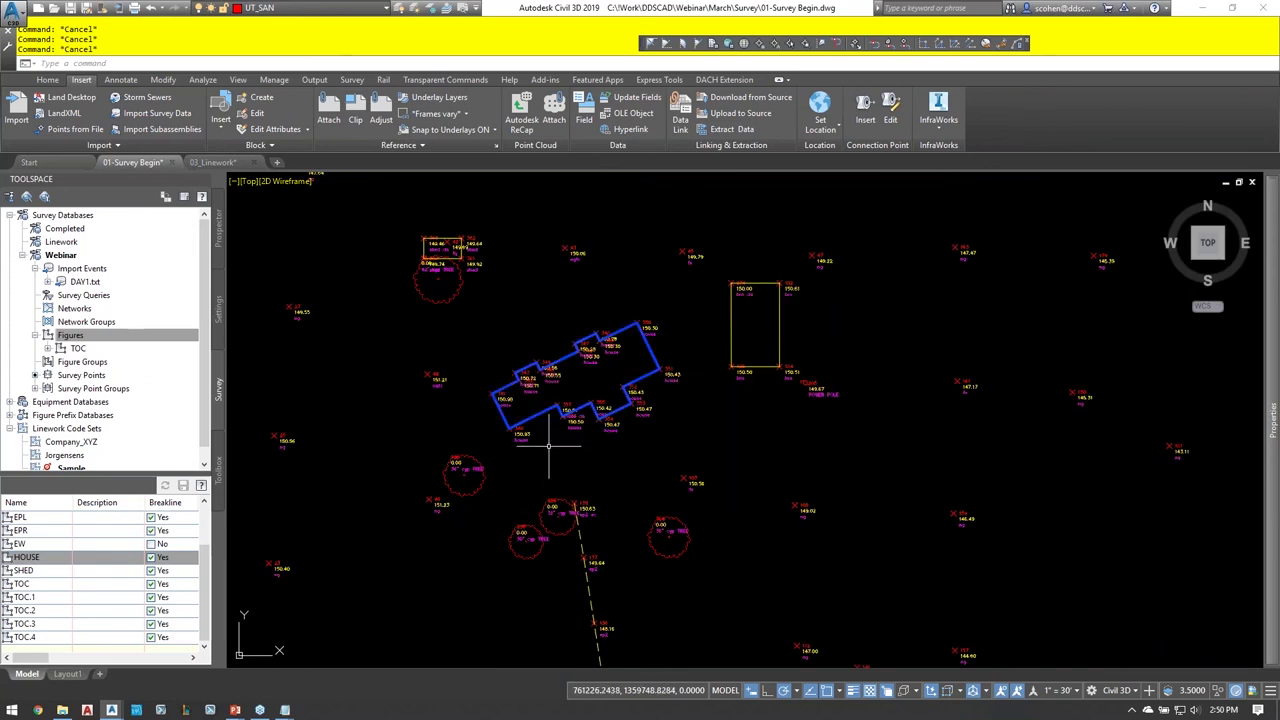
scroll(522, 418, "up", 8)
scroll(517, 421, "down", 2)
scroll(517, 421, "down", 5)
scroll(646, 400, "up", 5)
scroll(663, 524, "down", 4)
middle_click_drag(663, 524, 760, 282)
middle_click_drag(851, 431, 878, 188)
middle_click_drag(850, 500, 790, 200)
scroll(791, 309, "up", 2)
scroll(791, 309, "down", 4)
middle_click_drag(791, 309, 689, 442)
scroll(663, 409, "up", 2)
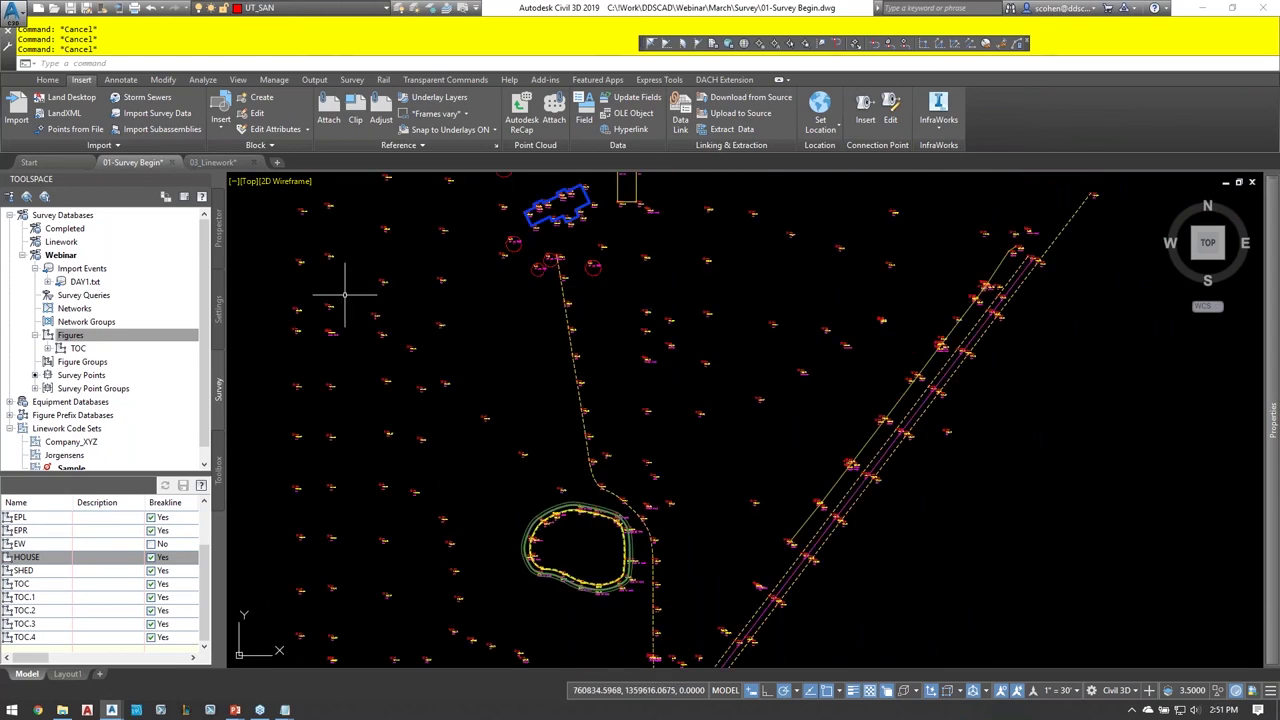
- List all drawing points in Prospector with point numbers, eastings and northings
left_click(219, 228)
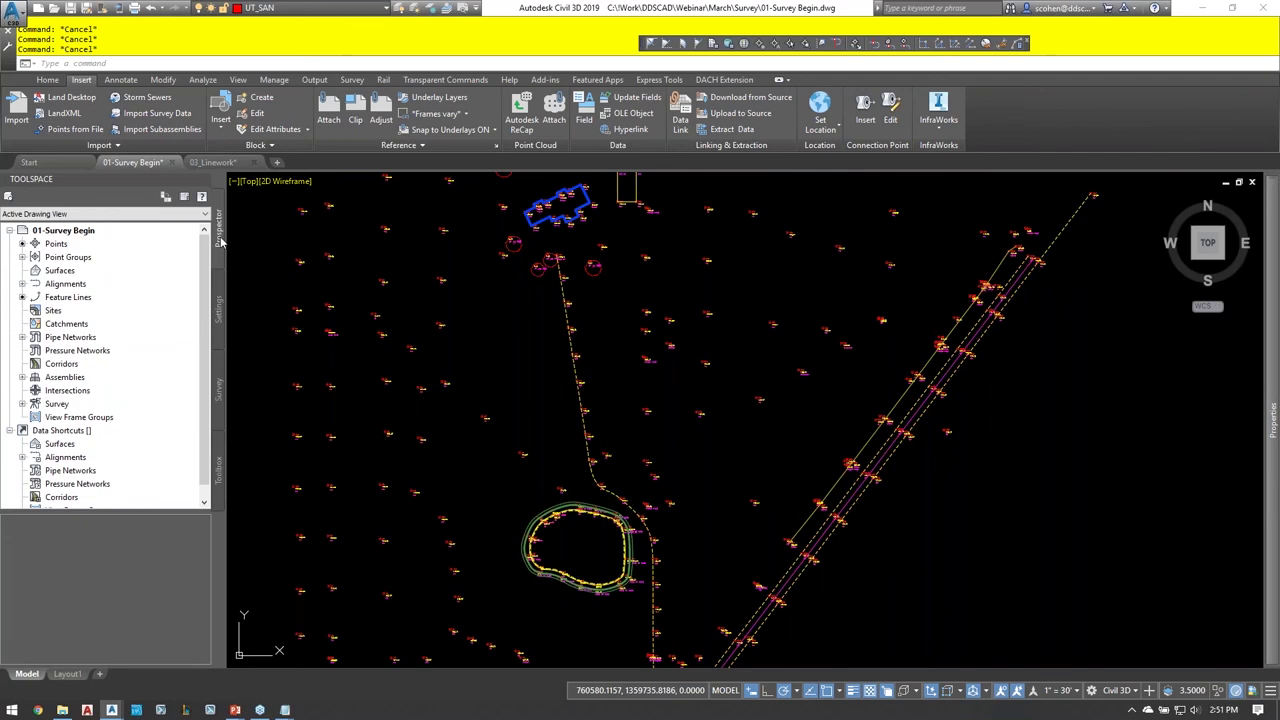
left_click(56, 244)
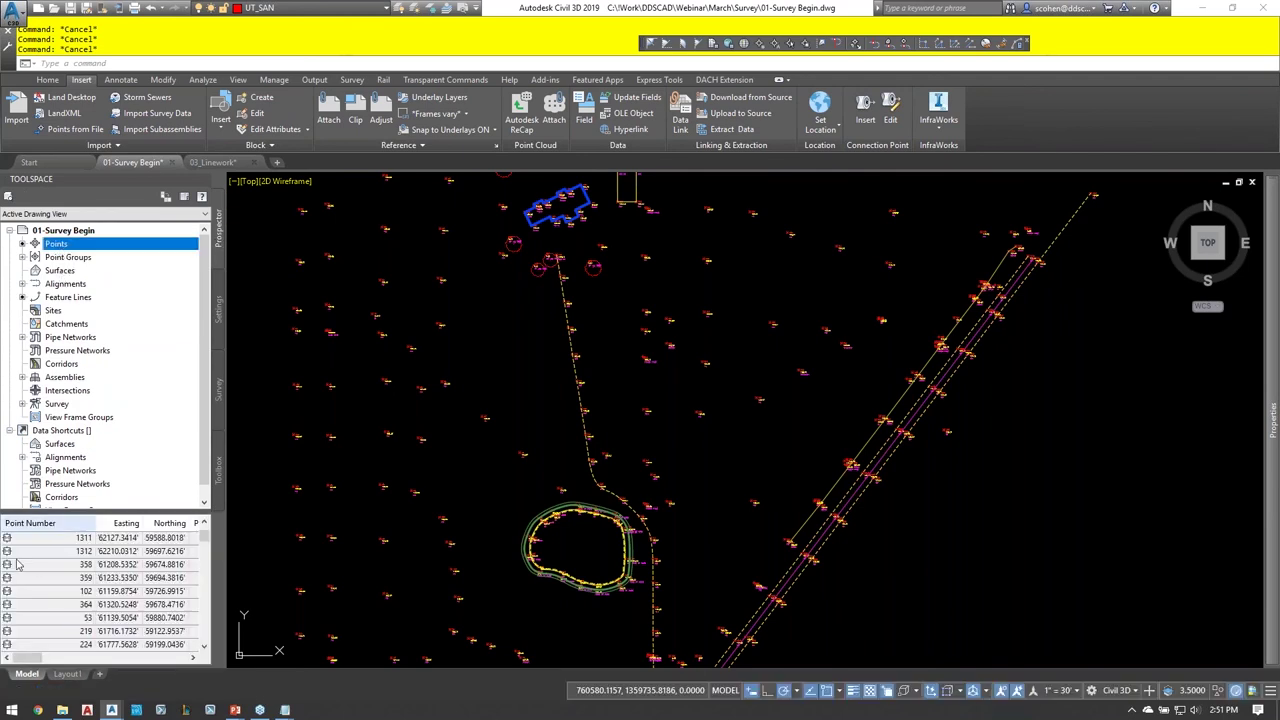
left_click(7, 538)
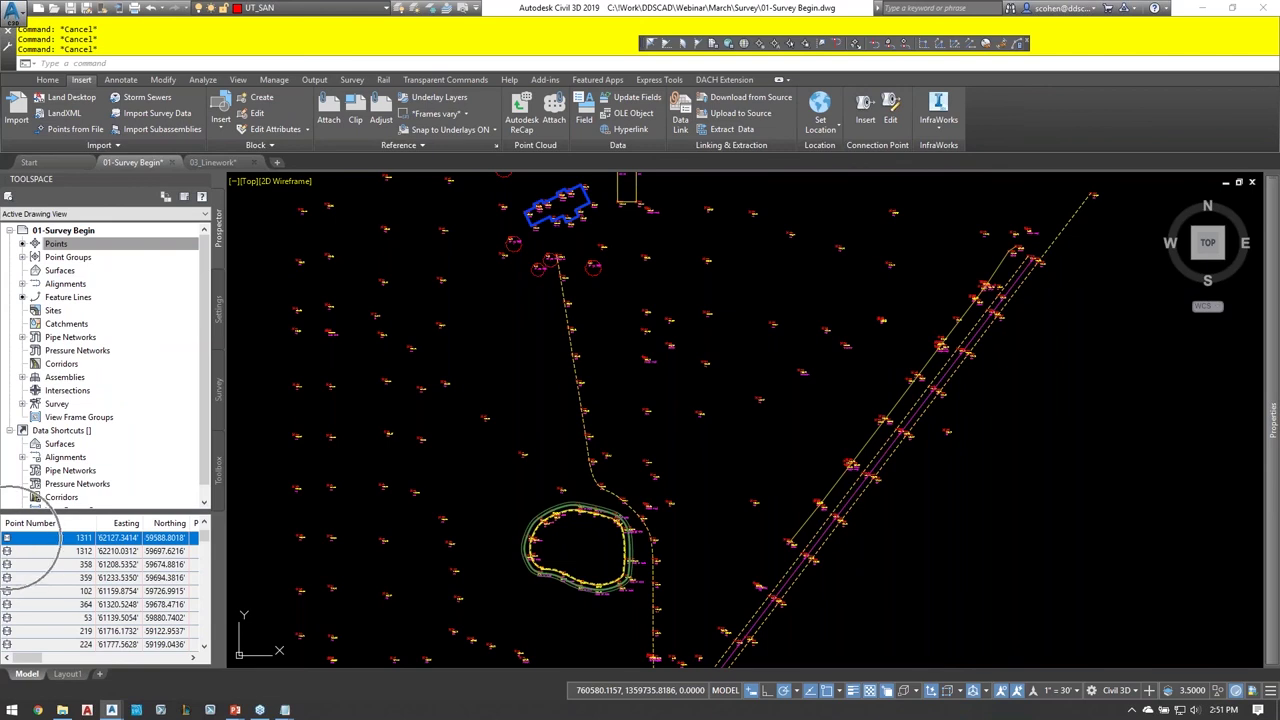
scroll(405, 490, "up", 10)
- Grab point 94 for a move, then cancel so it stays in place
left_click(431, 538)
left_click(431, 524)
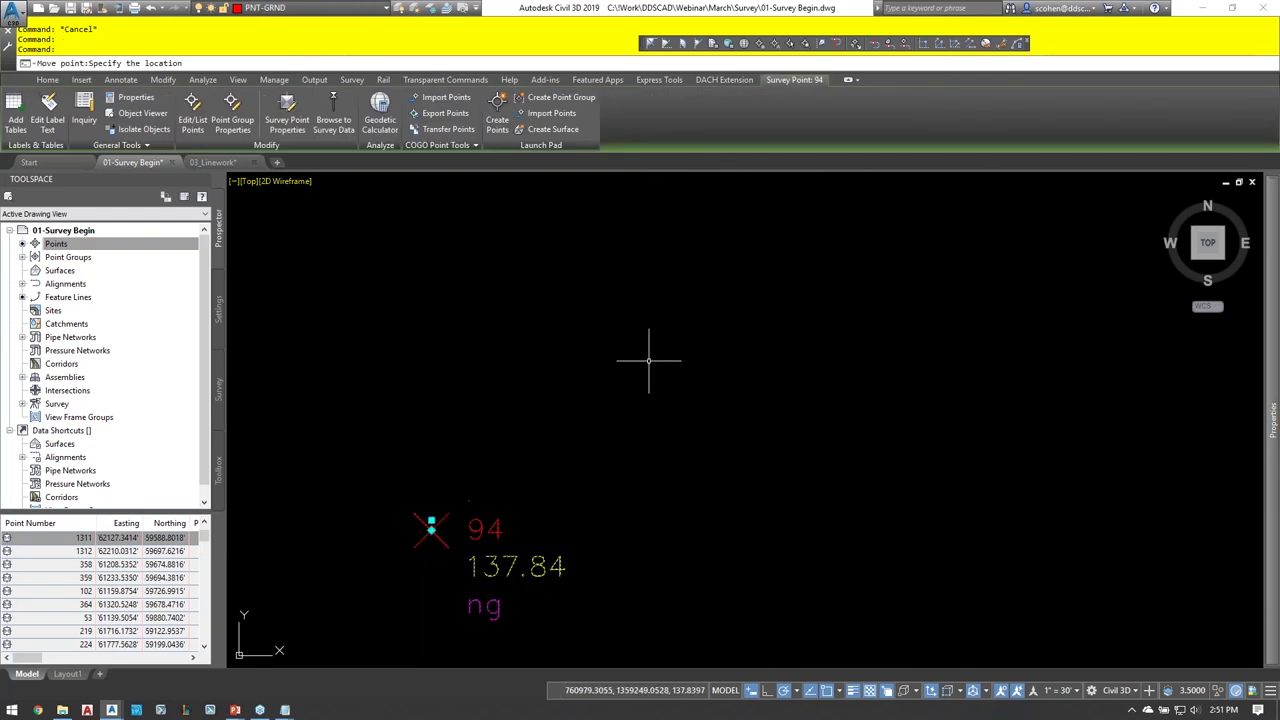
left_click(431, 524)
left_click(431, 524)
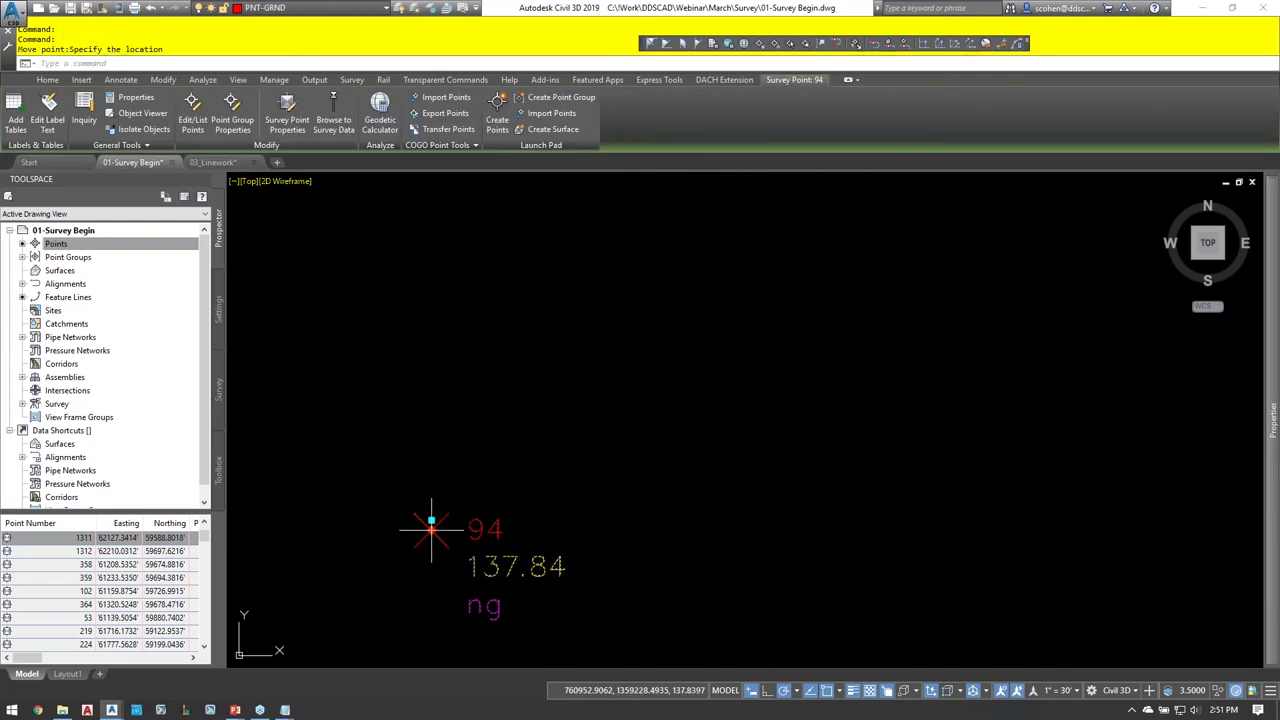
key("Escape")
key("Escape")
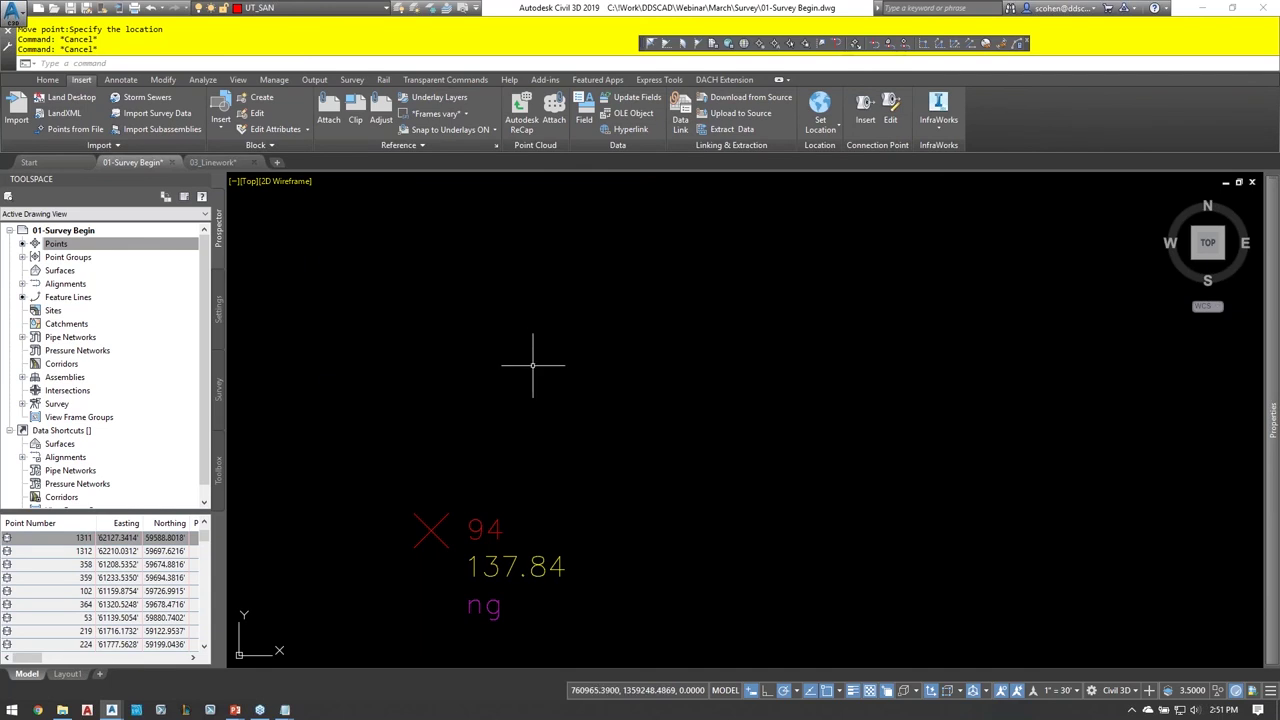
key("Escape")
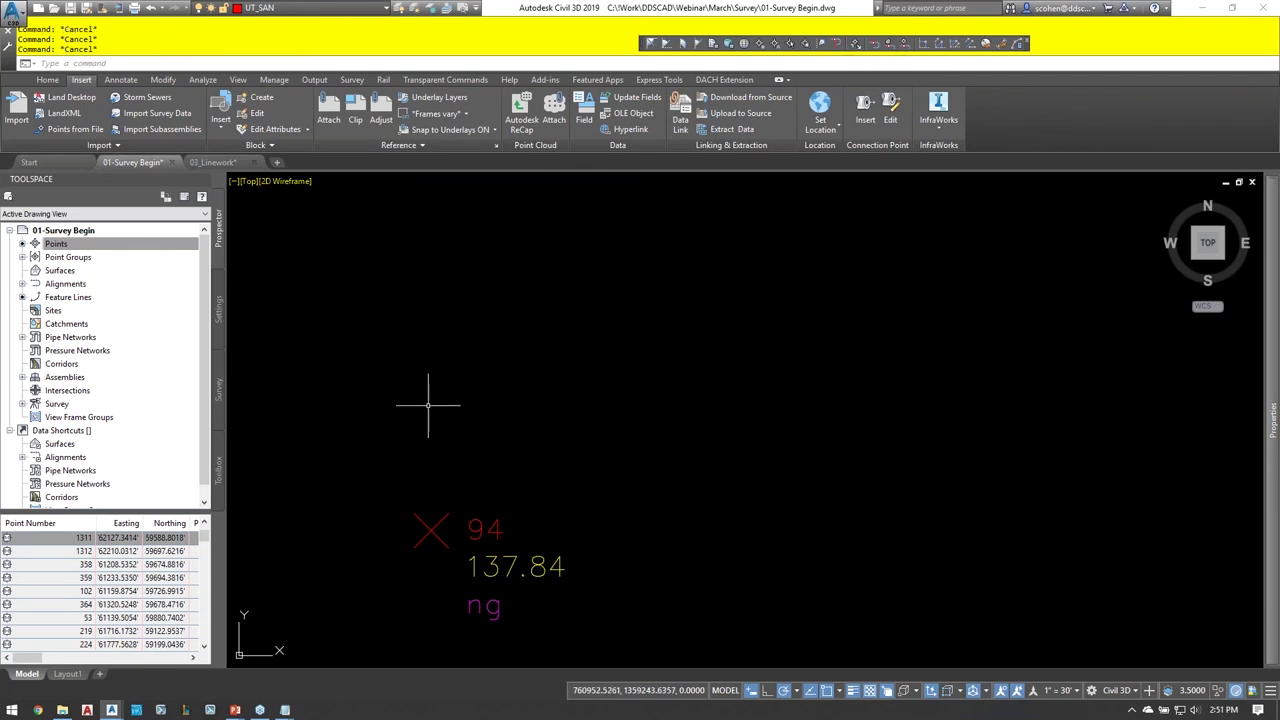
- Expand Point Groups and update the out-of-date point groups
left_click(22, 257)
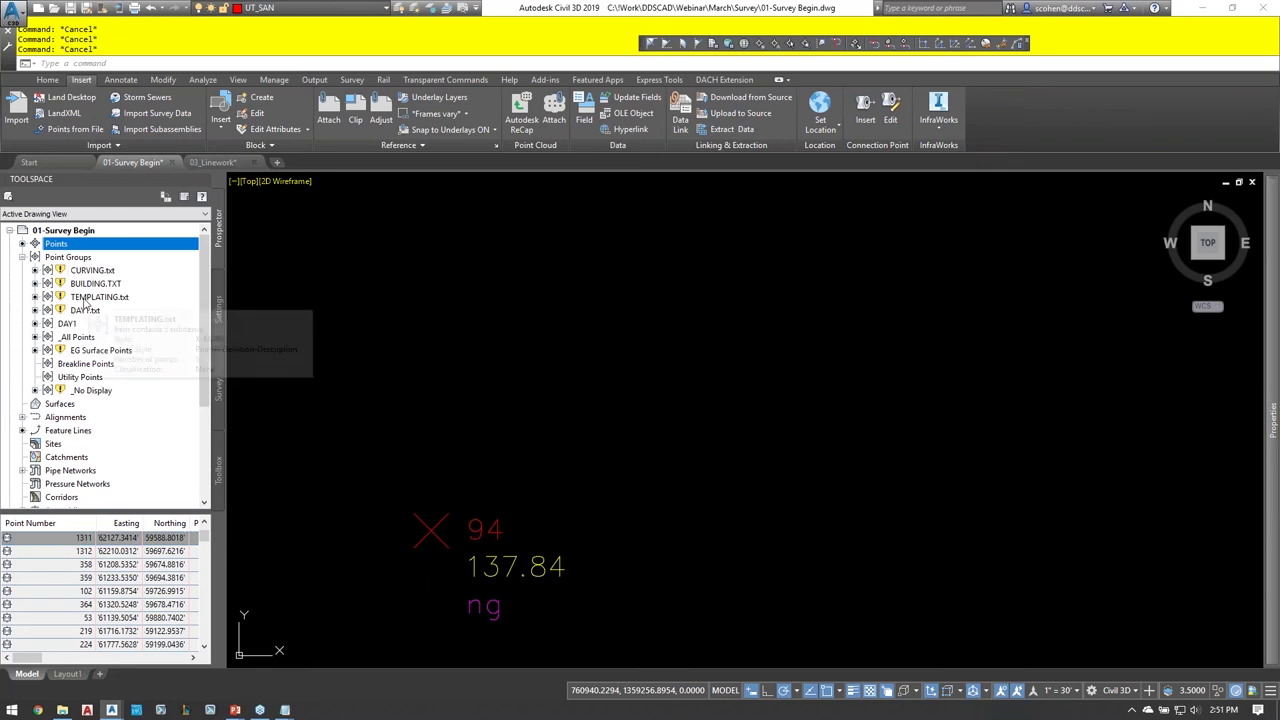
right_click(67, 259)
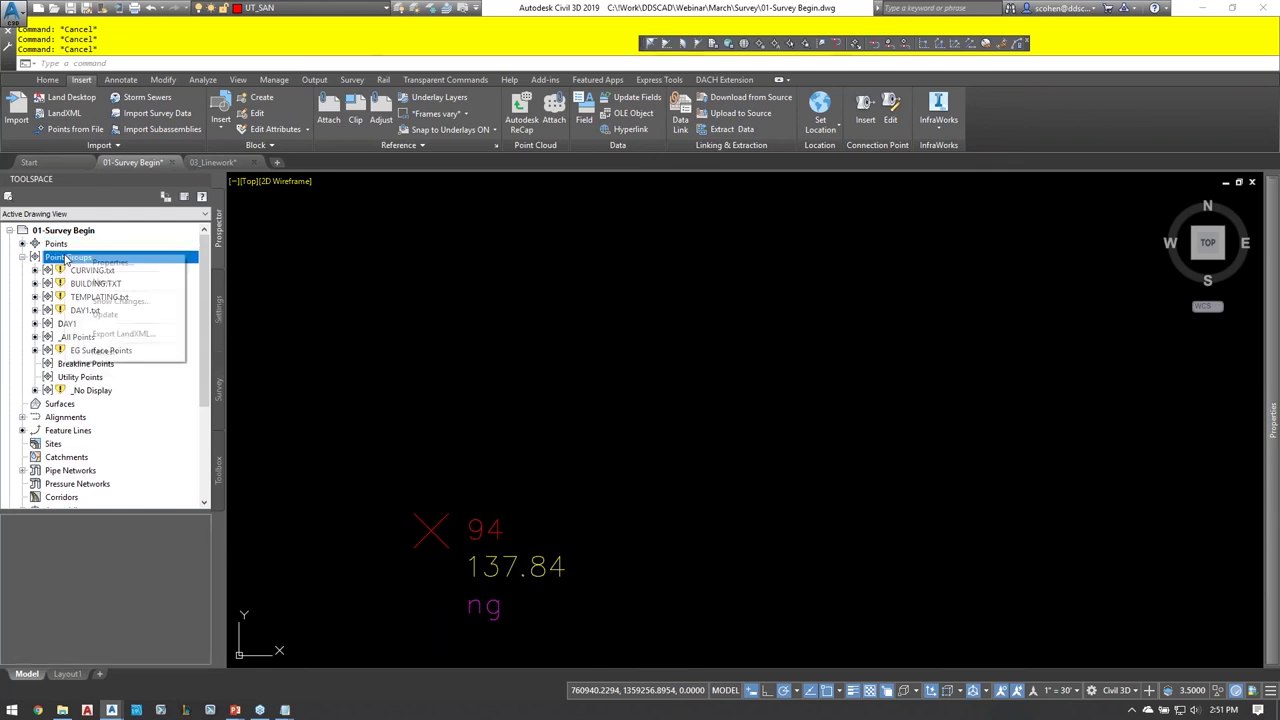
left_click(108, 315)
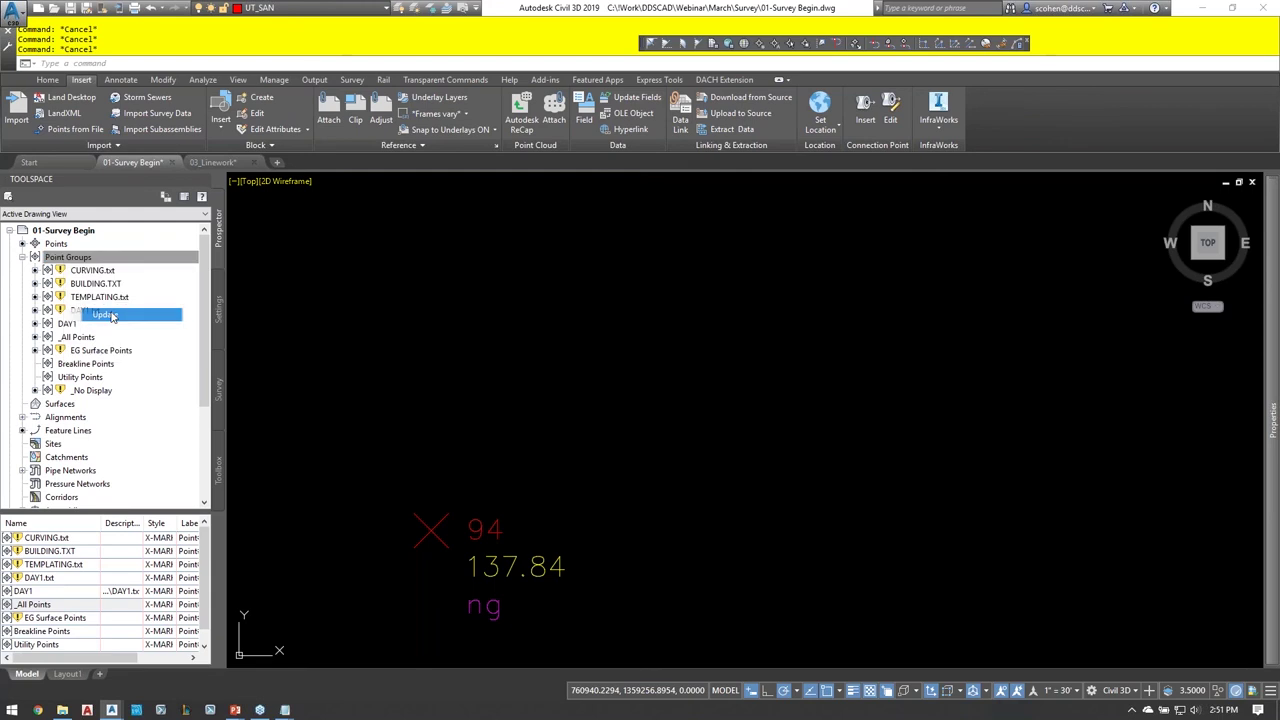
mouse_move(86, 342)
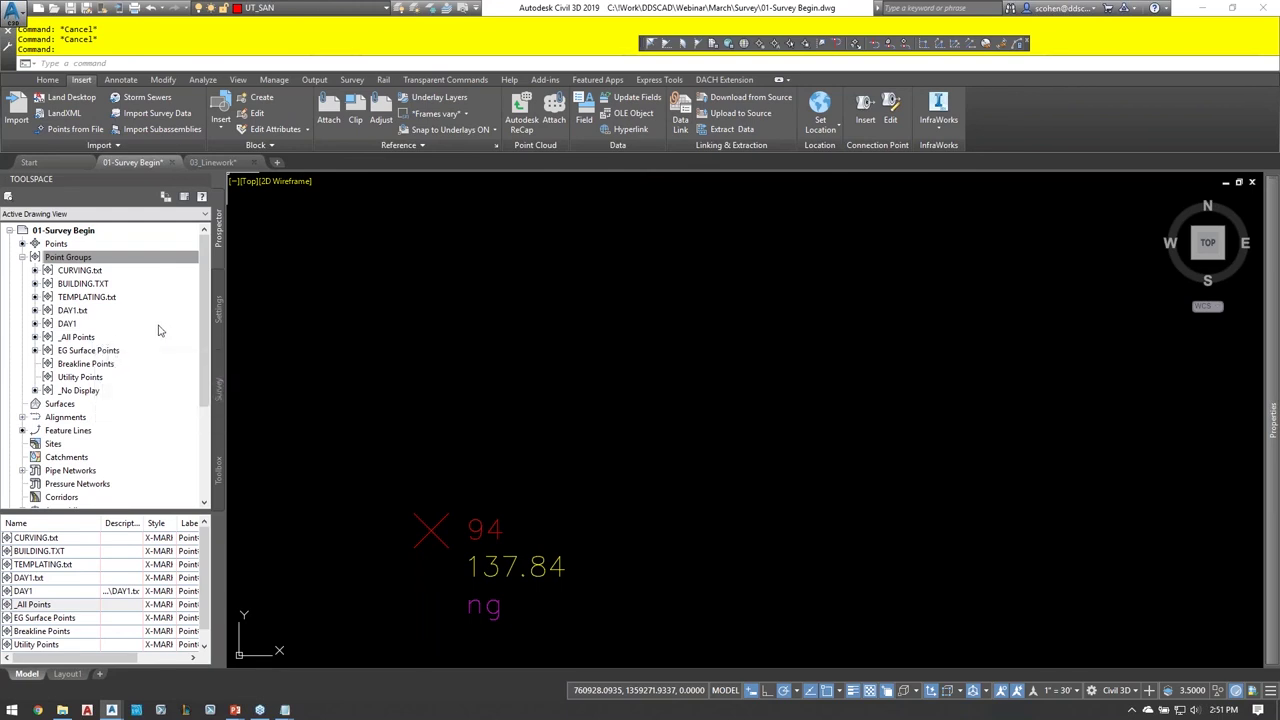
mouse_move(187, 313)
- Move _No Display to the top of the point group display order
right_click(72, 259)
left_click(121, 261)
left_click(476, 383)
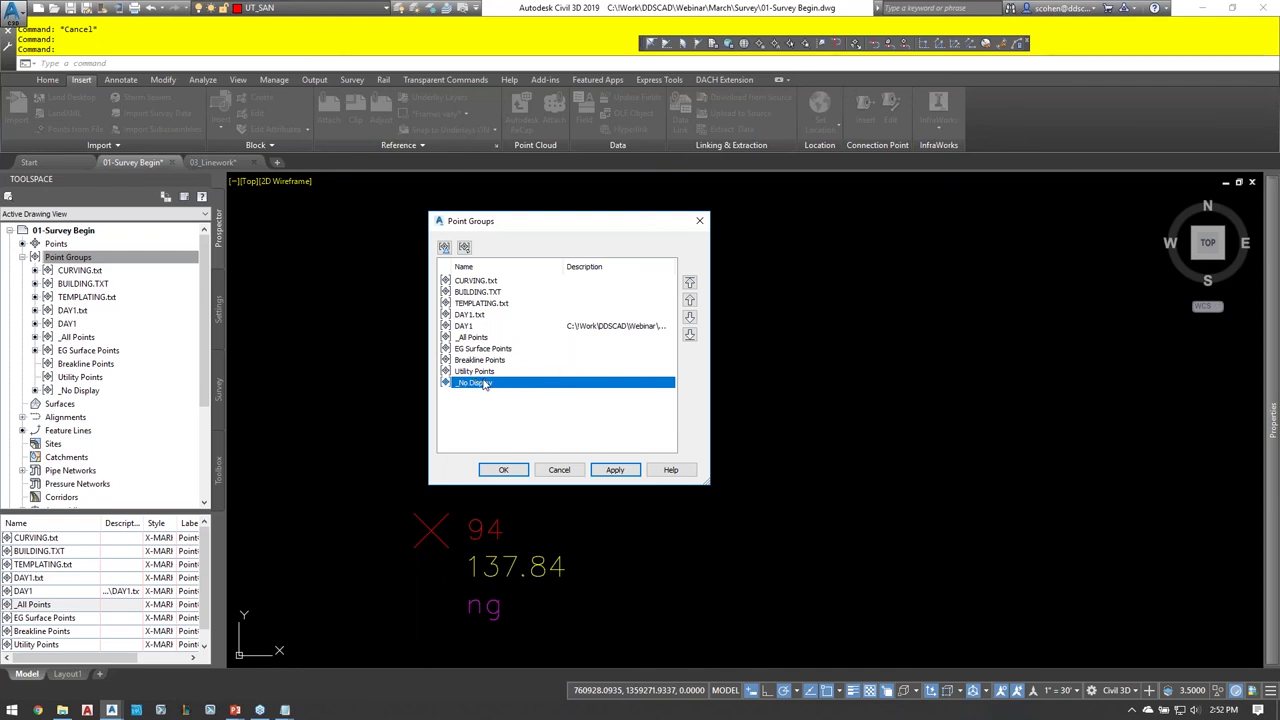
double_click(478, 383)
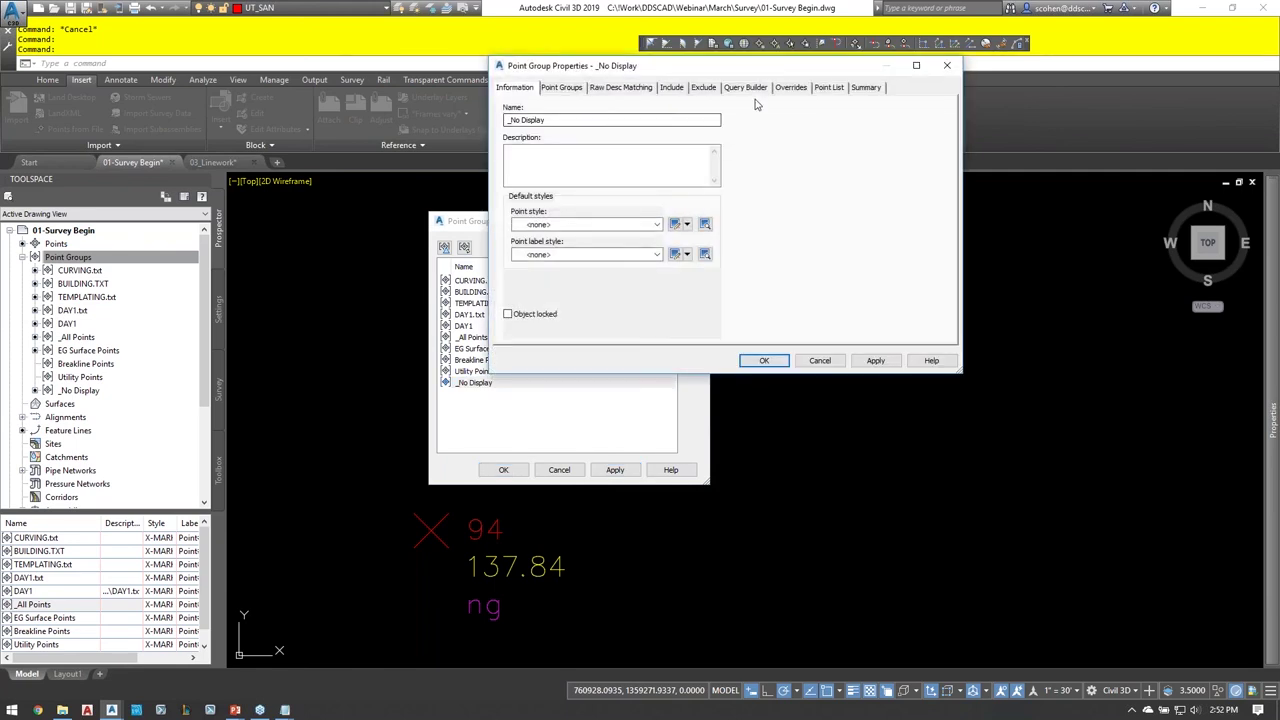
left_click(792, 88)
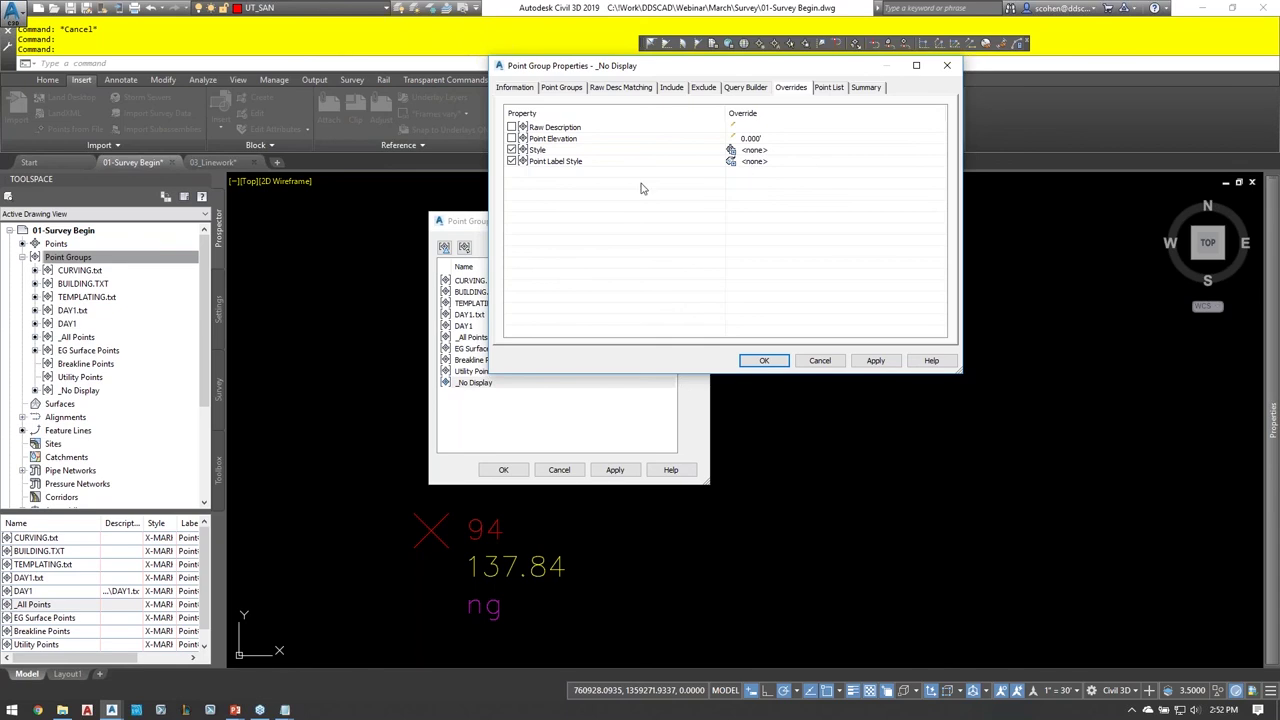
left_click(764, 361)
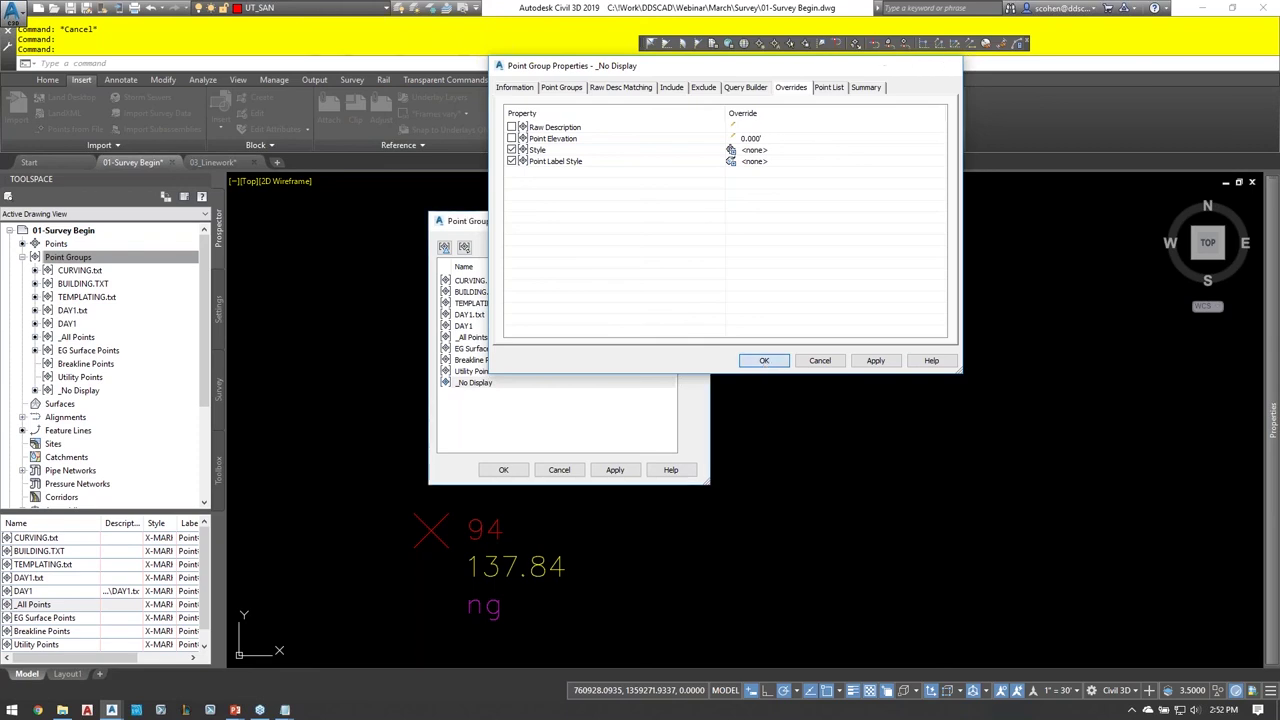
left_click(494, 387)
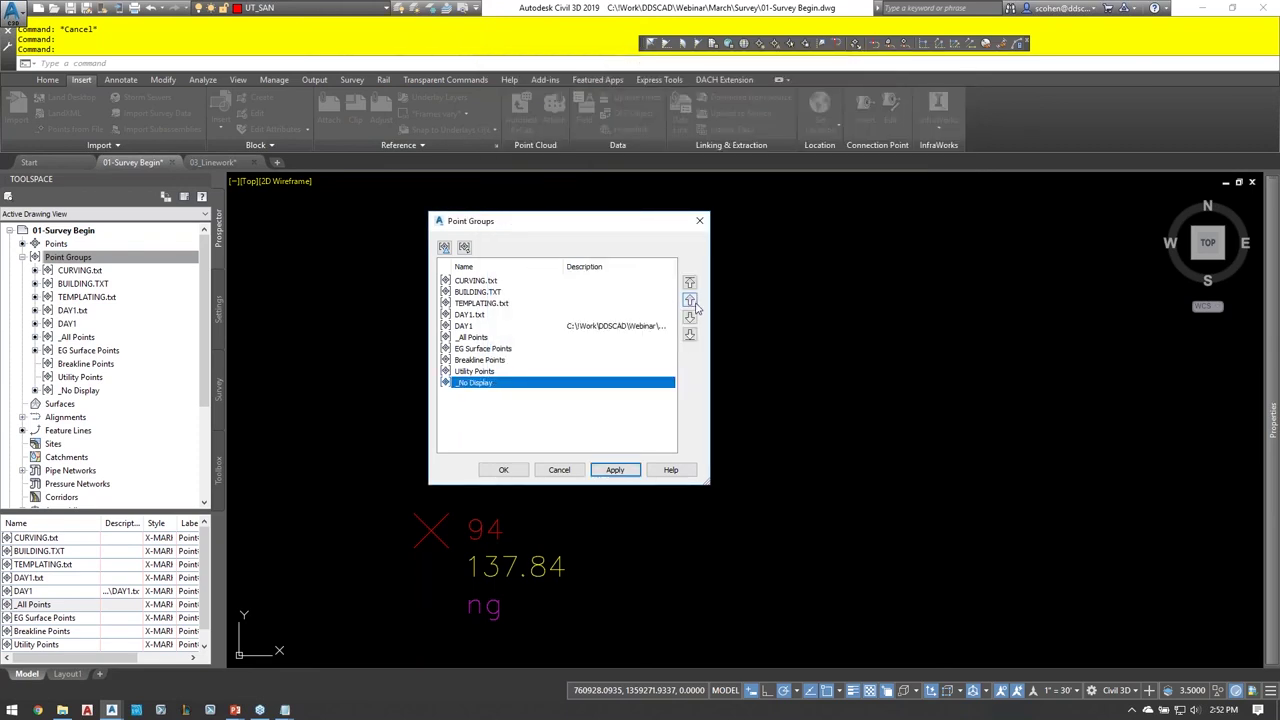
left_click(689, 283)
left_click(504, 469)
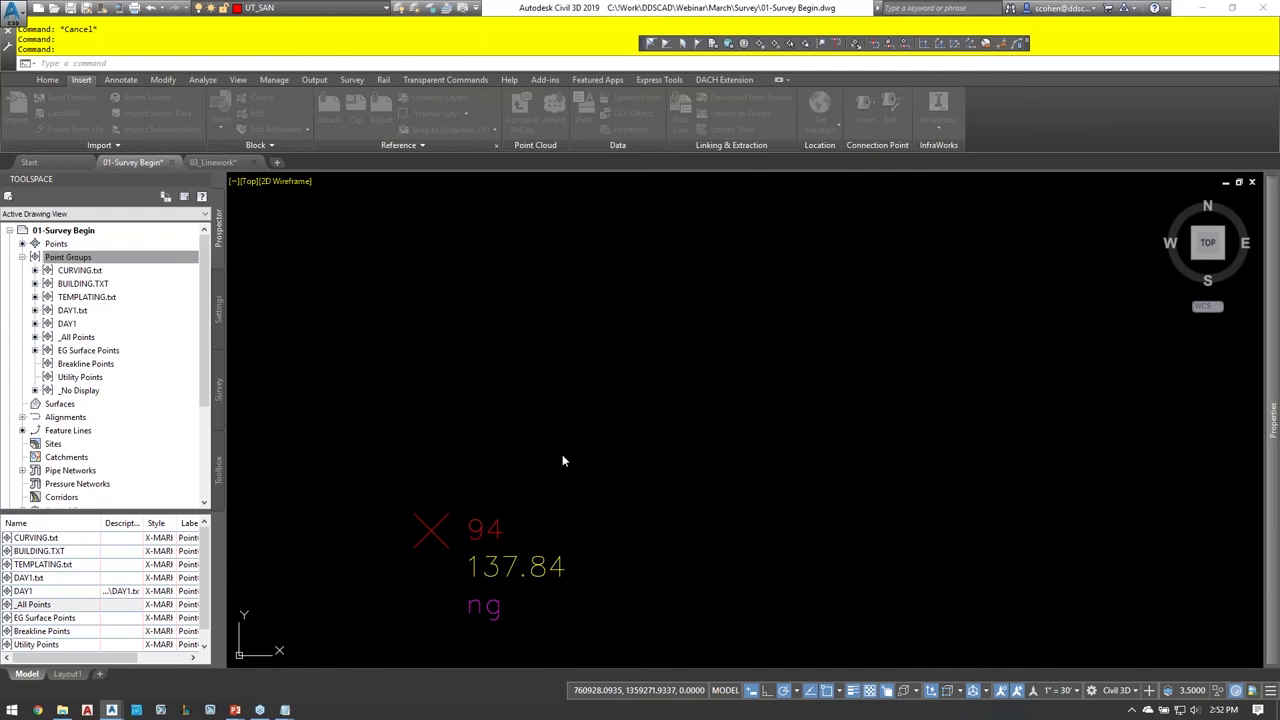
scroll(686, 377, "down", 5)
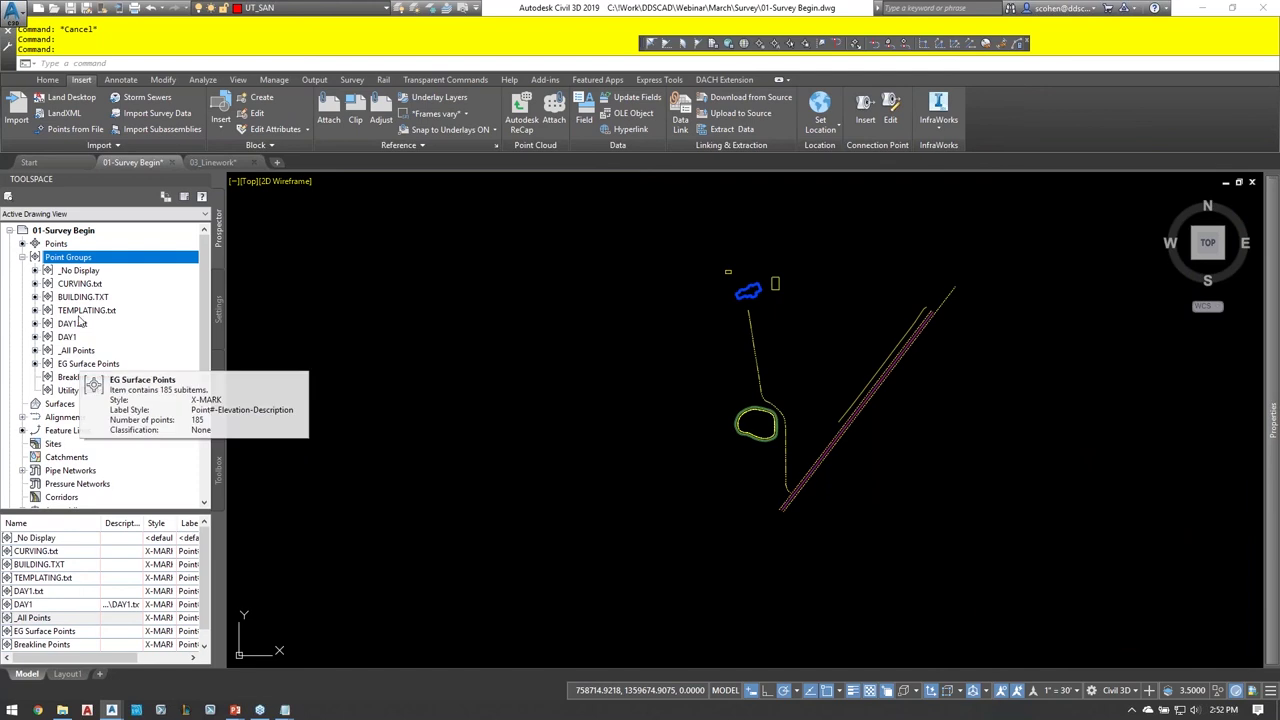
- Create a point group named 'Plotting points' matching the CB, tree and UP* raw descriptions
right_click(80, 260)
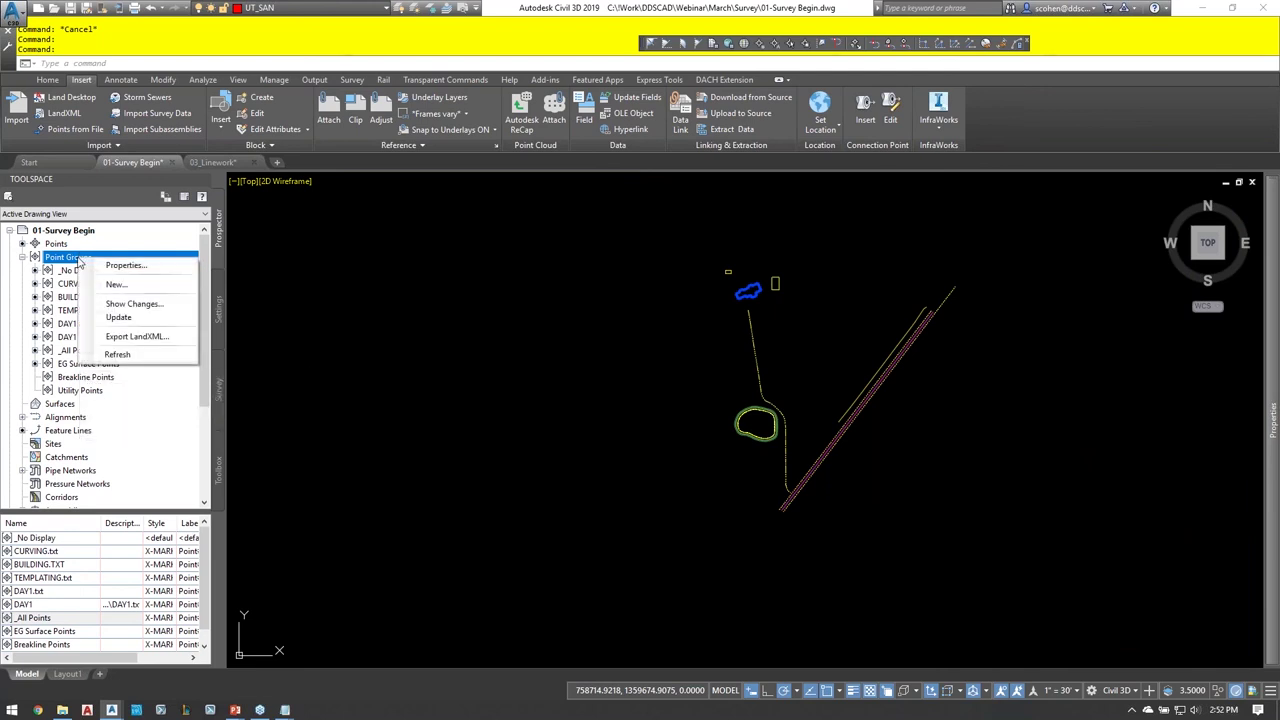
left_click(125, 266)
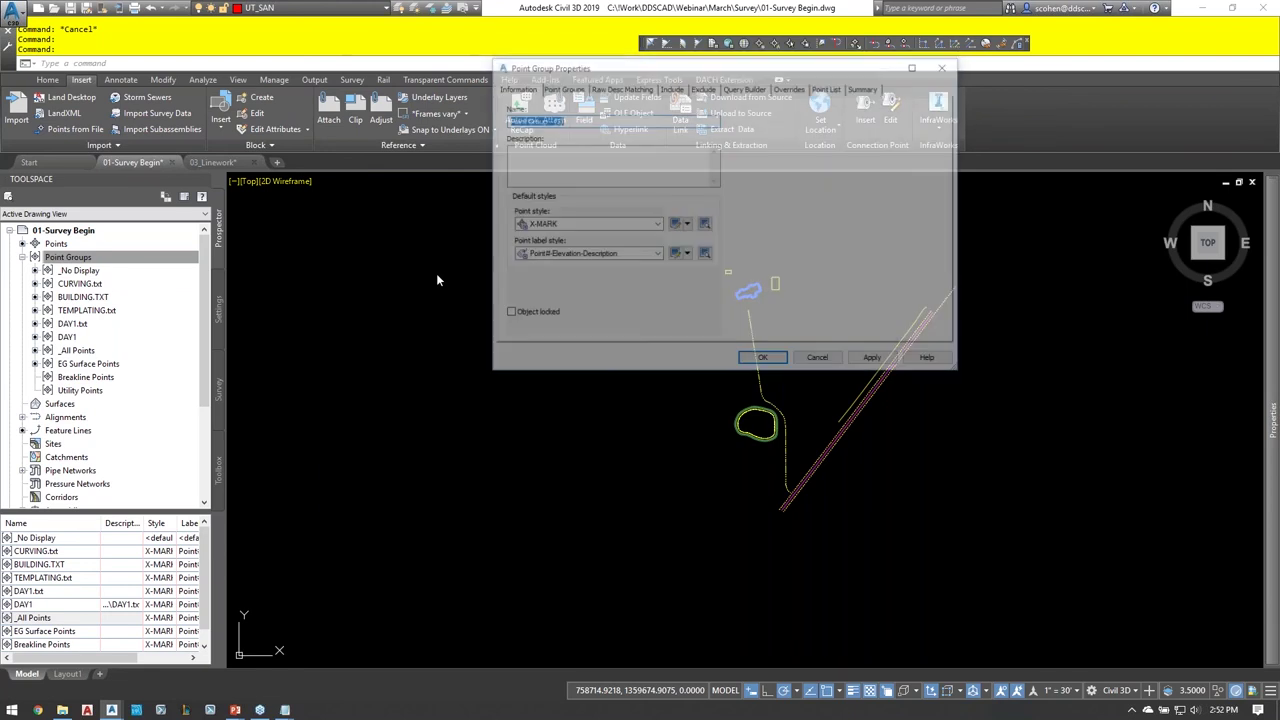
type("Plotting points")
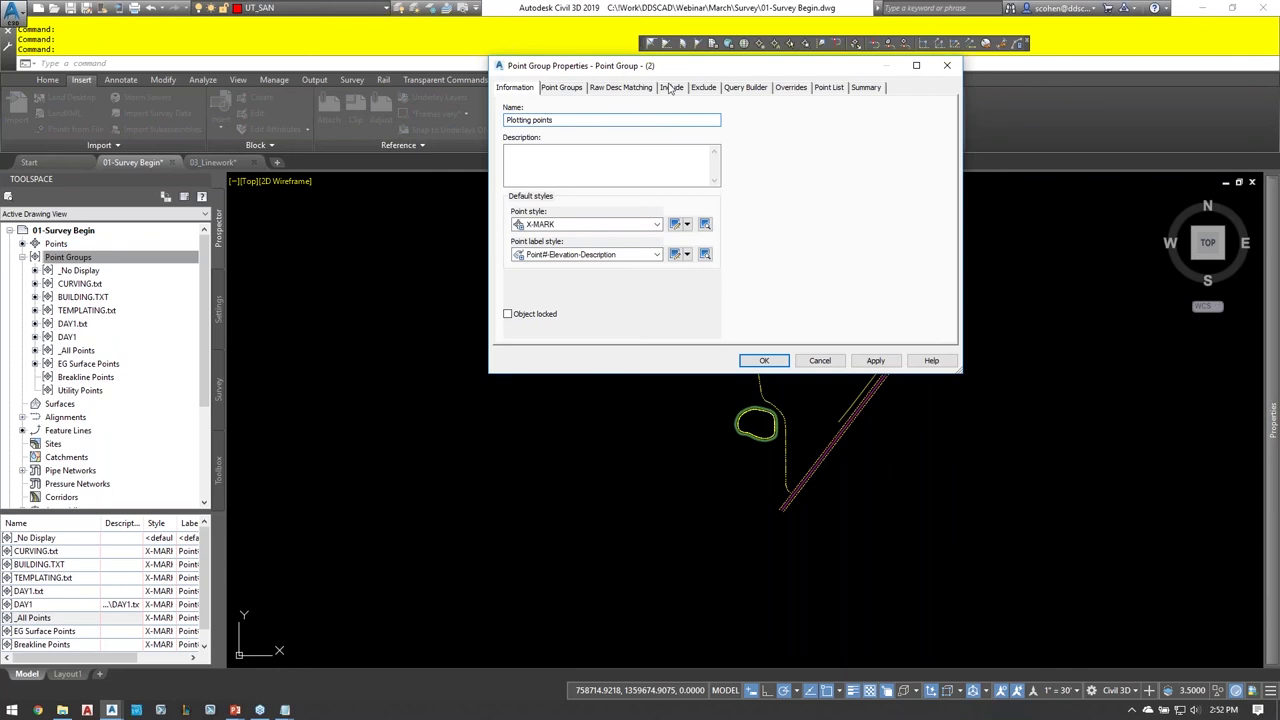
left_click(636, 89)
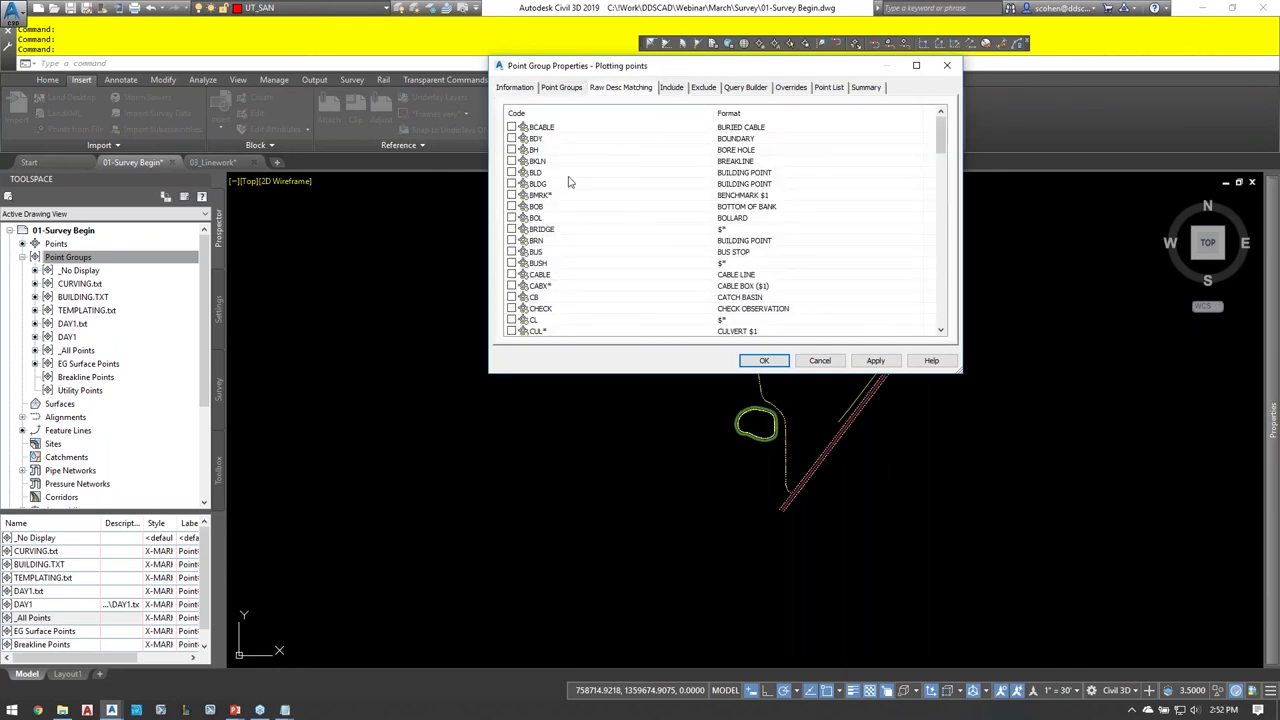
scroll(638, 175, "down", 1)
left_click(511, 275)
scroll(588, 248, "down", 4)
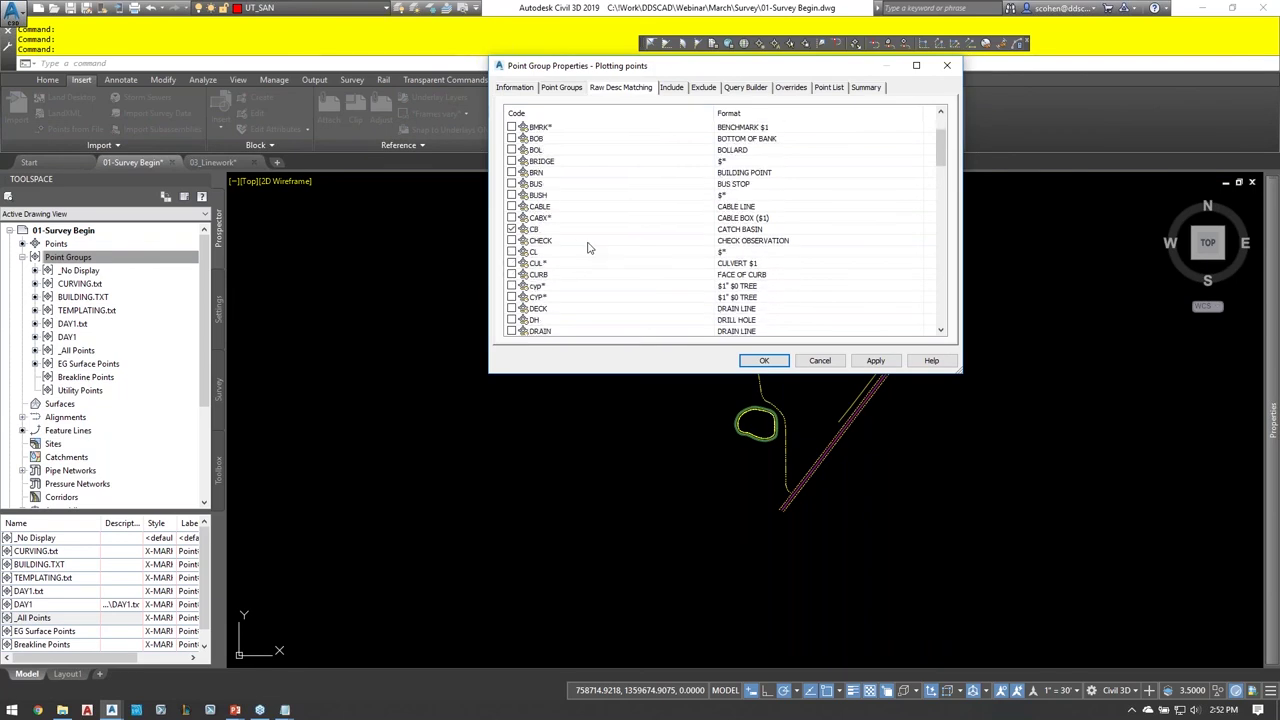
scroll(570, 253, "down", 8)
scroll(567, 260, "down", 6)
scroll(567, 260, "down", 8)
scroll(556, 262, "down", 2)
scroll(580, 258, "down", 2)
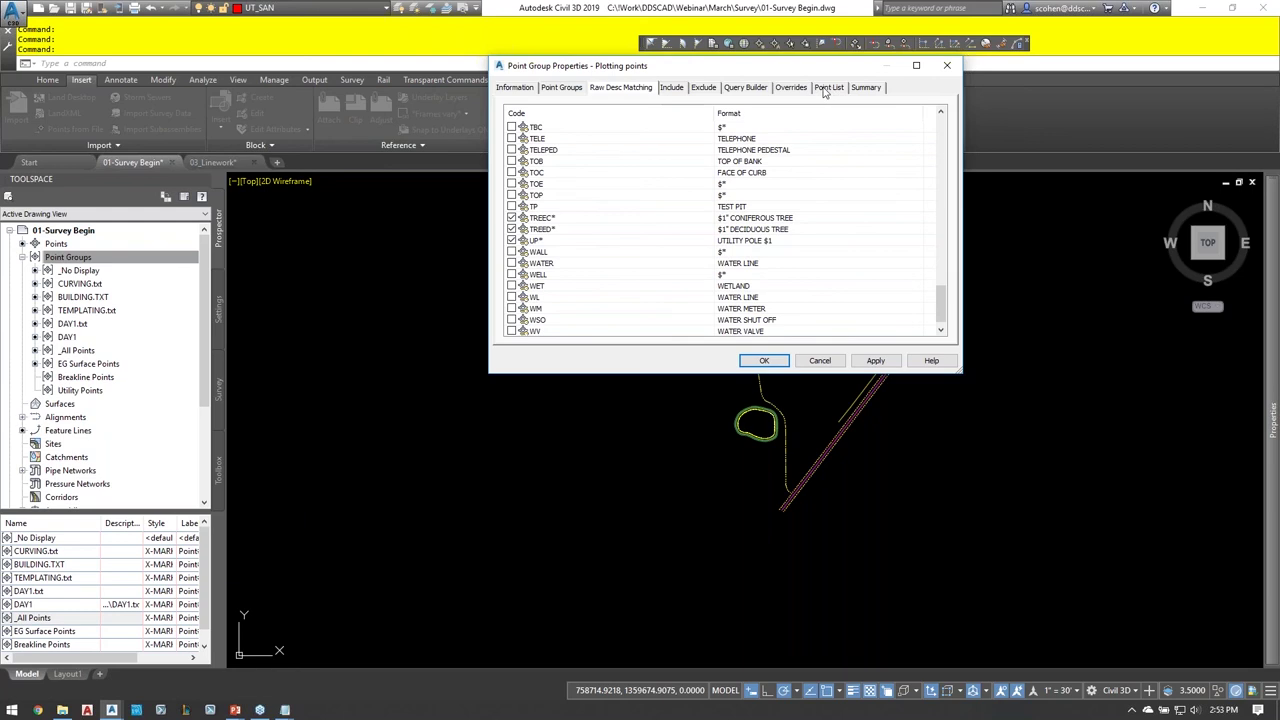
- Override the group's point label style to <none> and save it
left_click(792, 88)
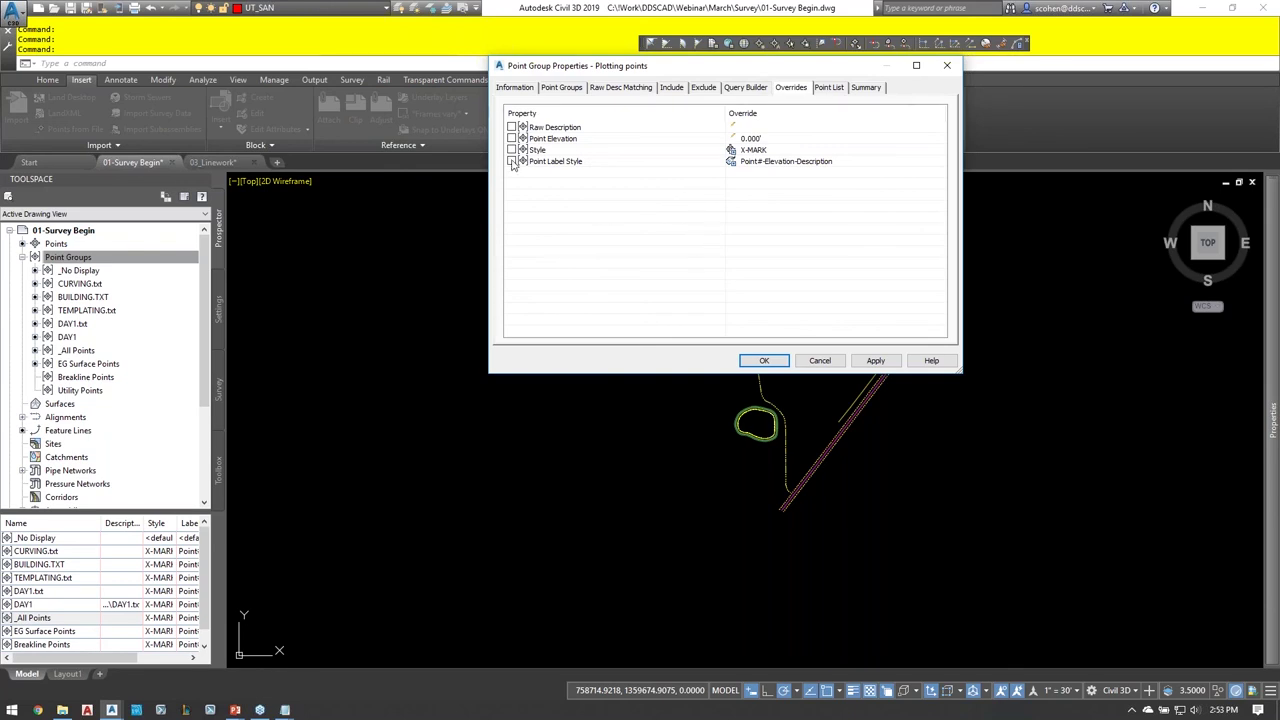
left_click(786, 163)
left_click(786, 163)
left_click(620, 328)
left_click(612, 339)
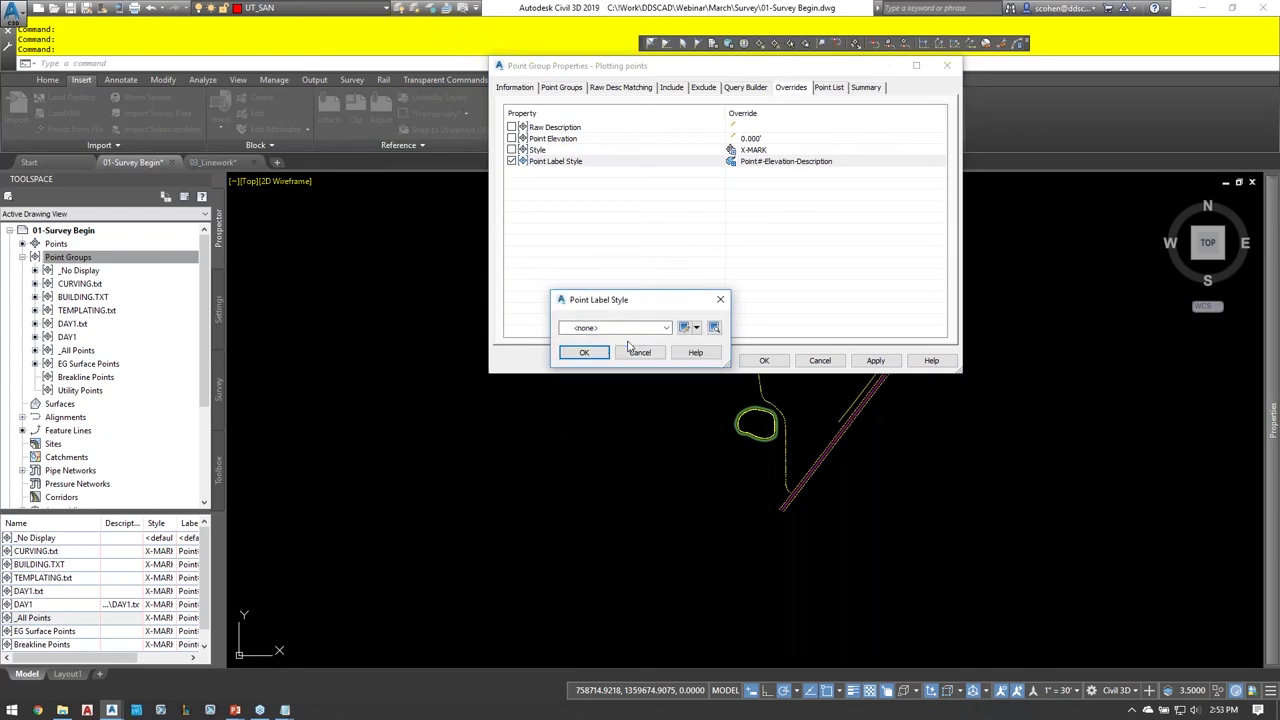
left_click(584, 352)
left_click(765, 361)
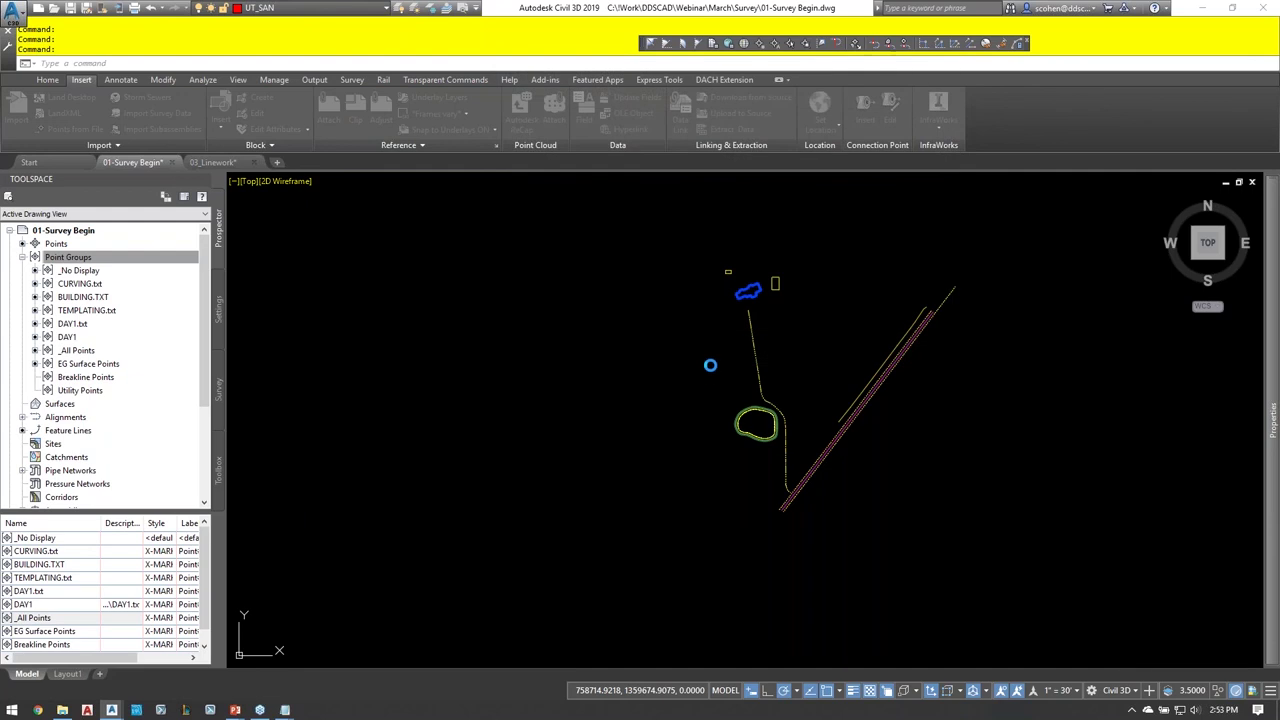
scroll(731, 305, "up", 5)
scroll(883, 350, "up", 3)
middle_click_drag(812, 343, 586, 354)
- Run REGENALL with the R alias and zoom out to see the refreshed symbols
type("r")
key("Return")
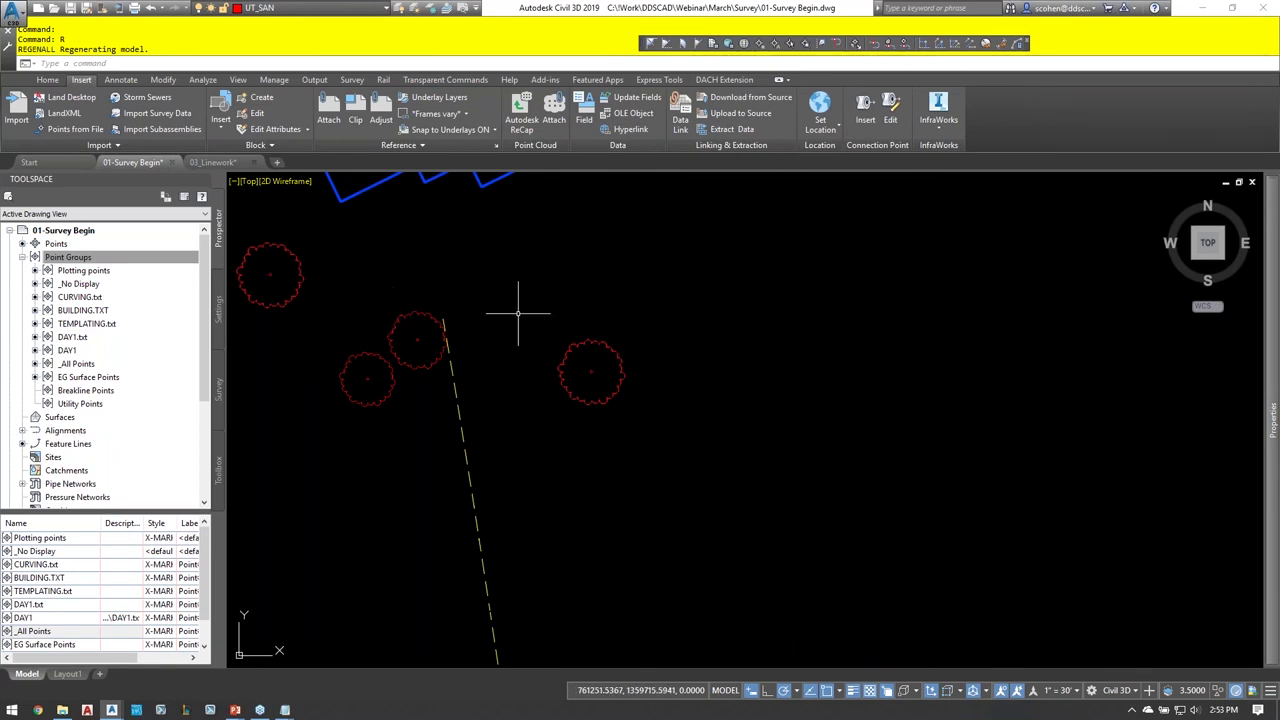
scroll(571, 306, "down", 5)
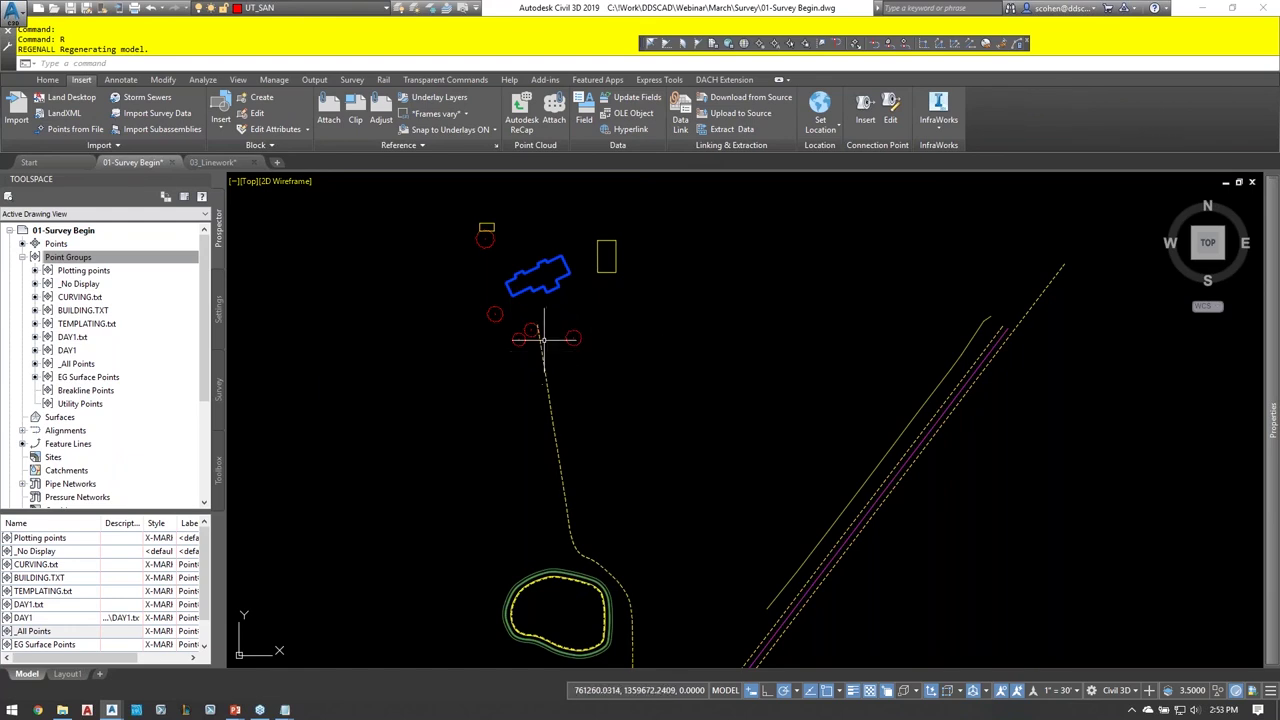
- Move _All Points to the top of the point group display order
right_click(88, 257)
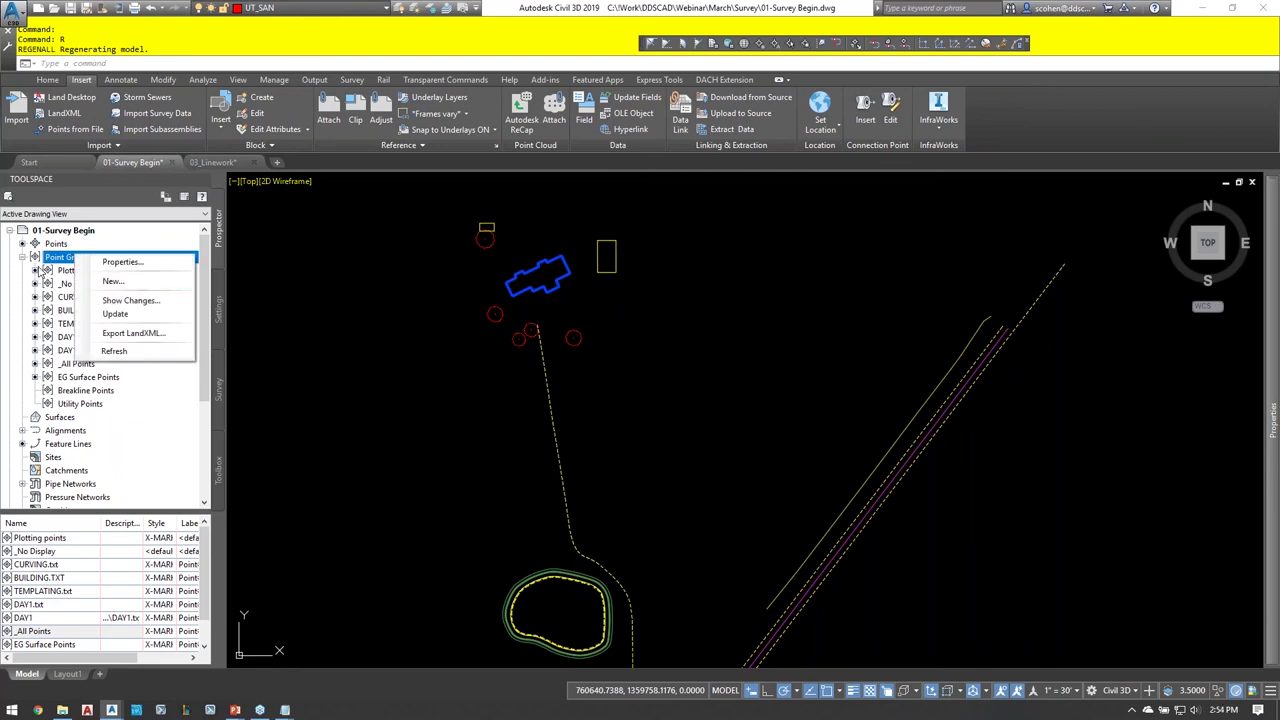
left_click(124, 262)
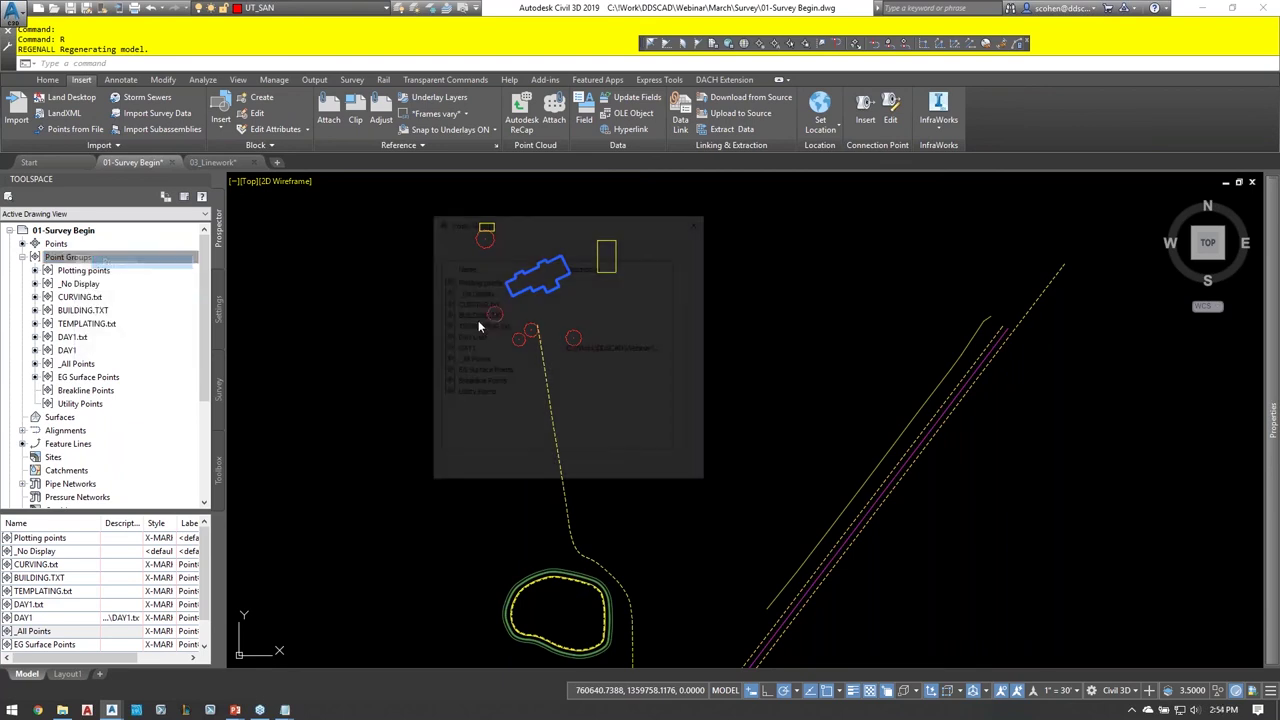
left_click(475, 359)
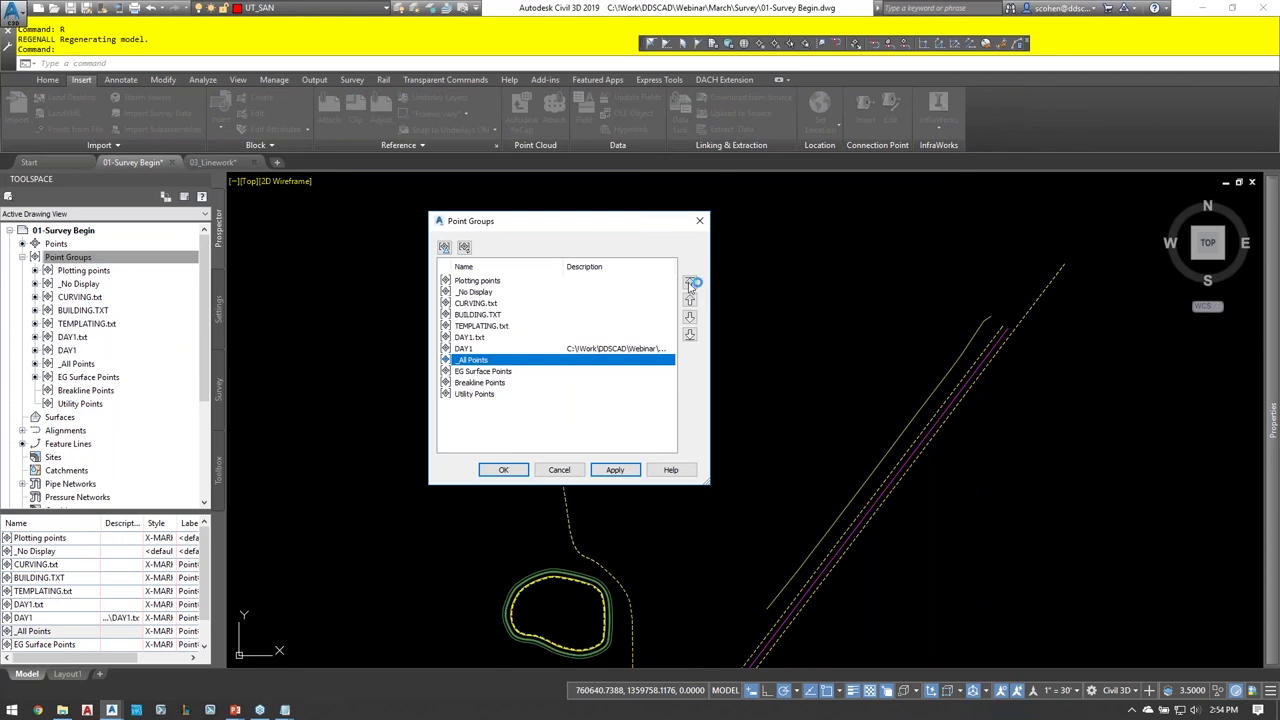
left_click(689, 282)
left_click(504, 470)
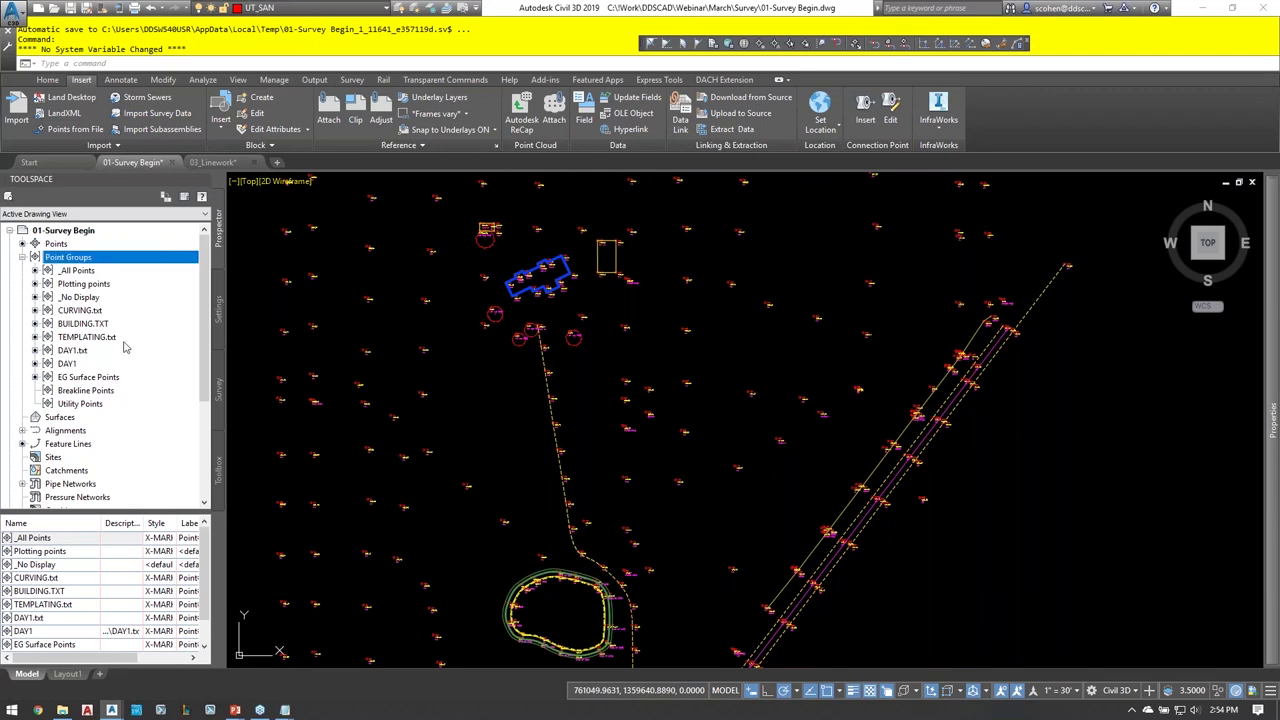
right_click(90, 378)
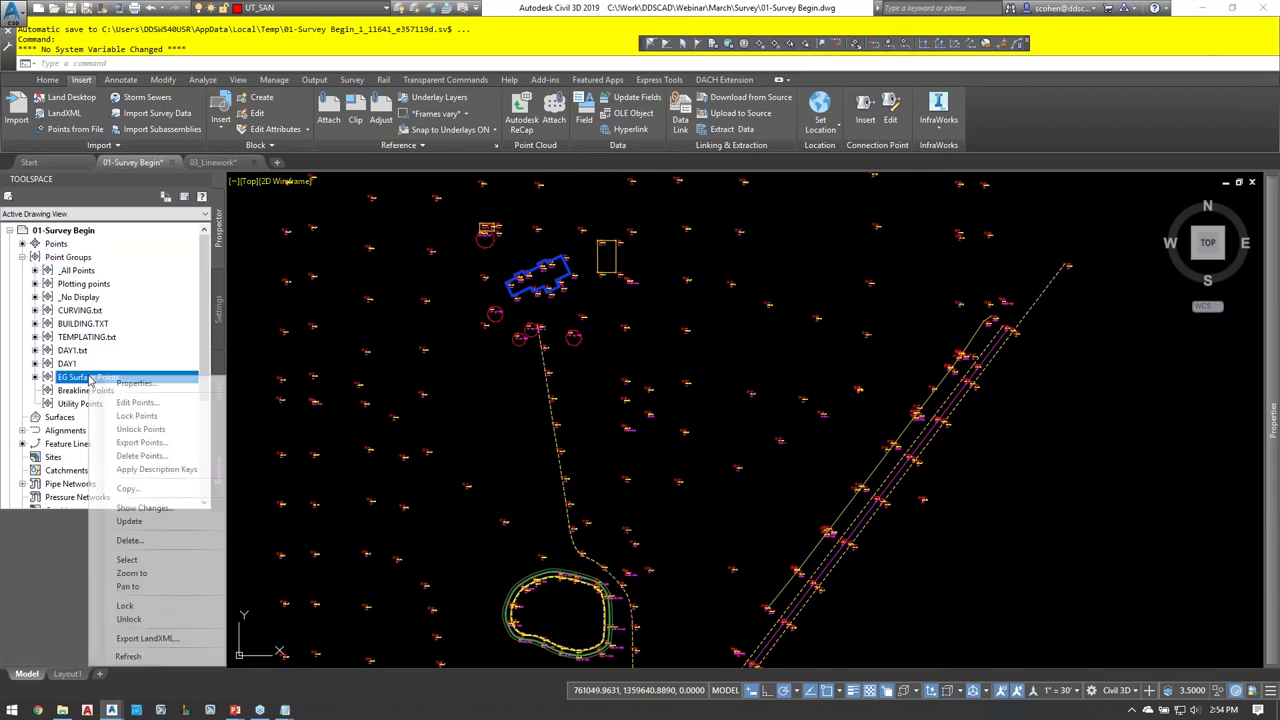
left_click(472, 311)
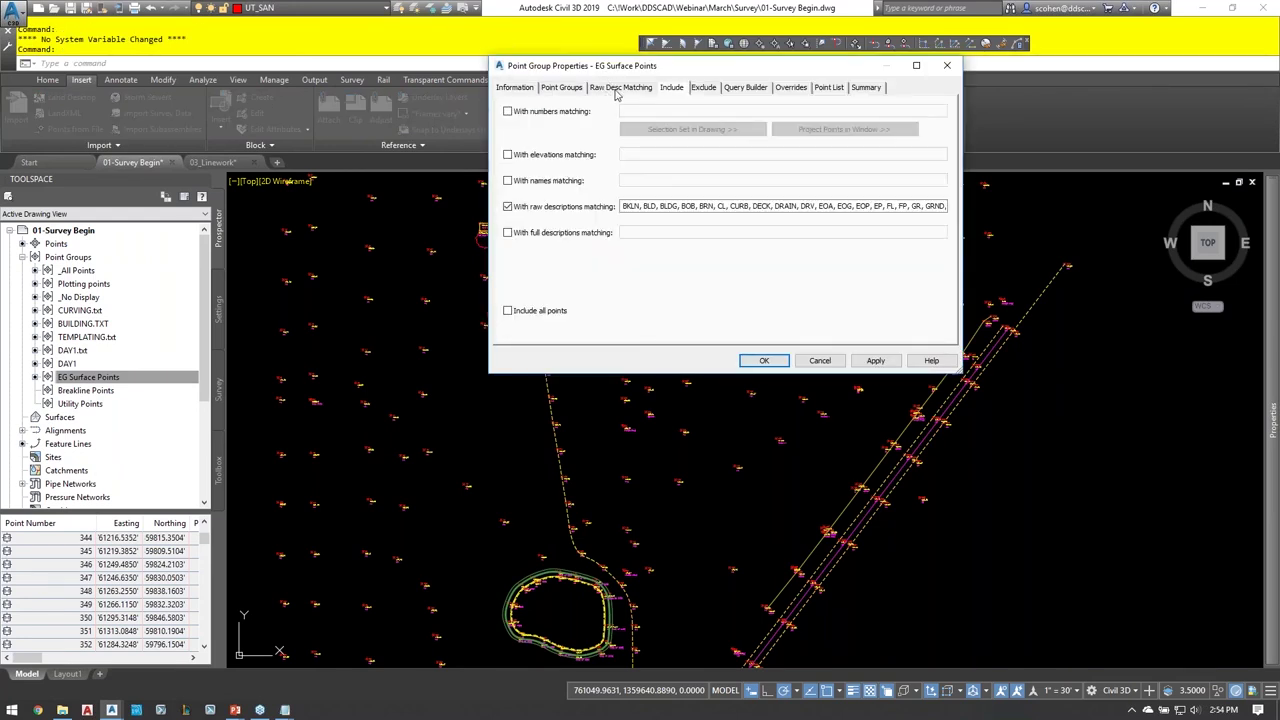
left_click(667, 207)
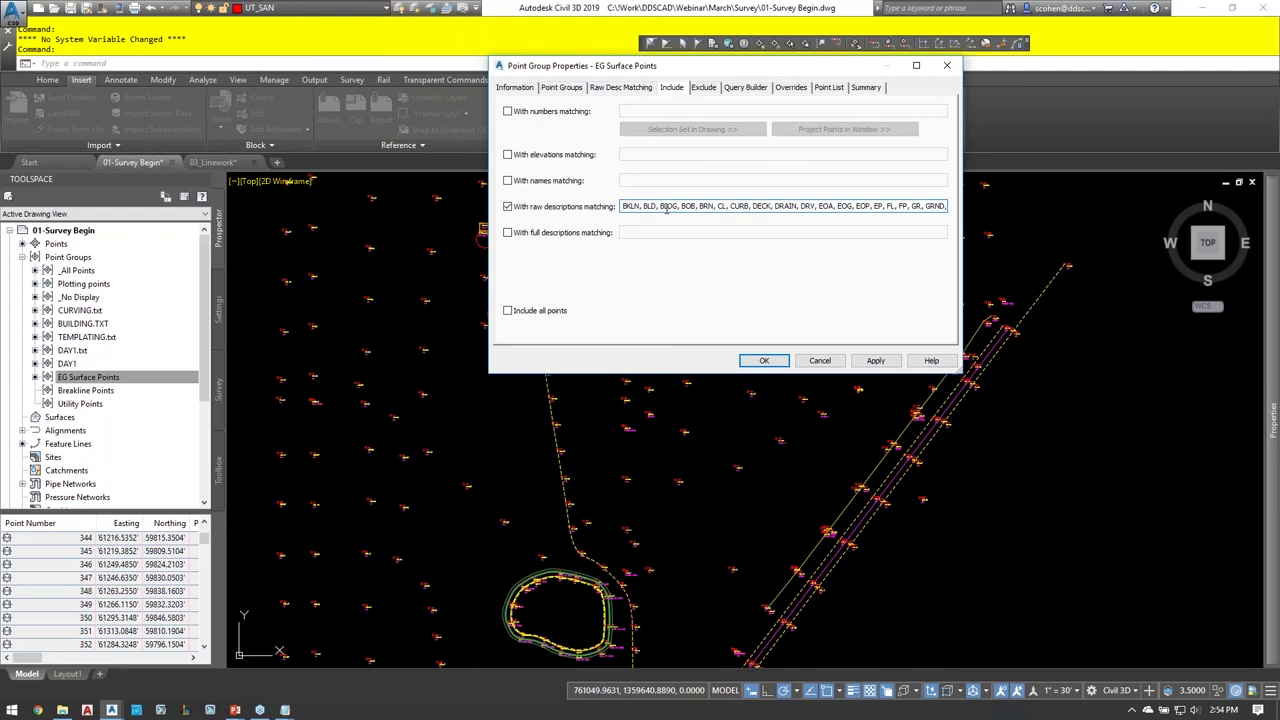
key("End")
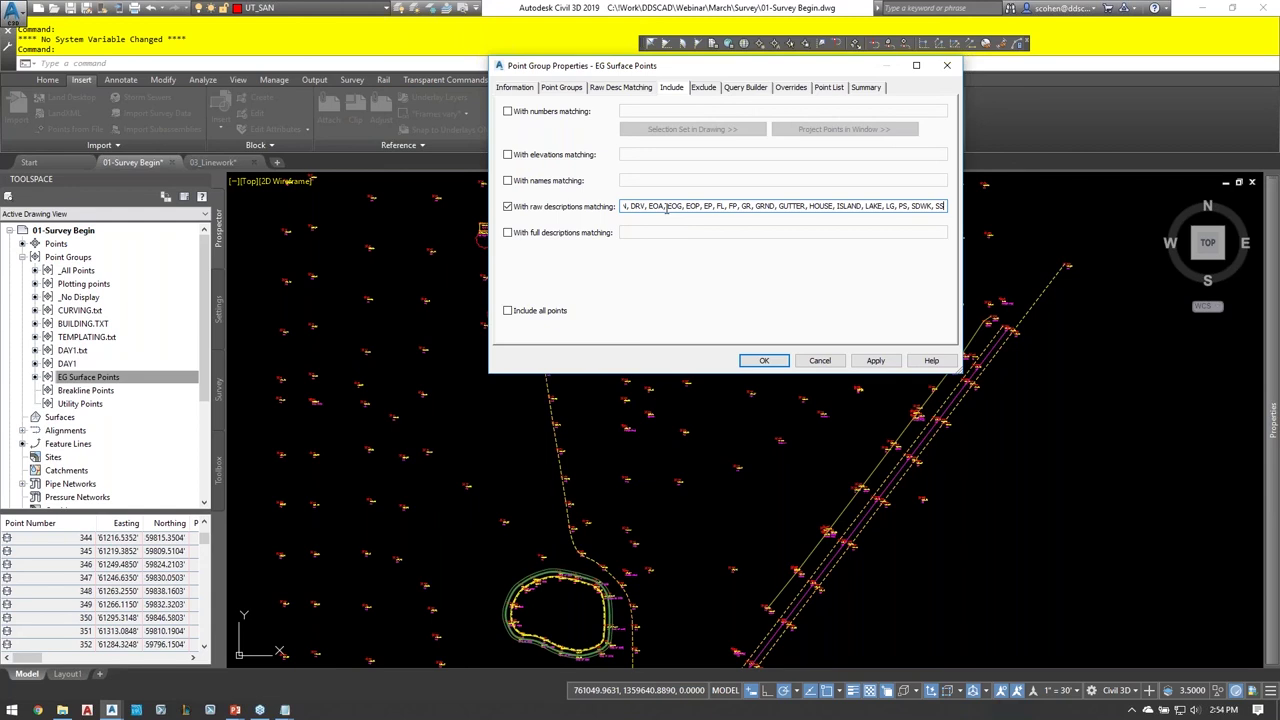
left_click_drag(757, 206, 581, 213)
left_click(683, 206)
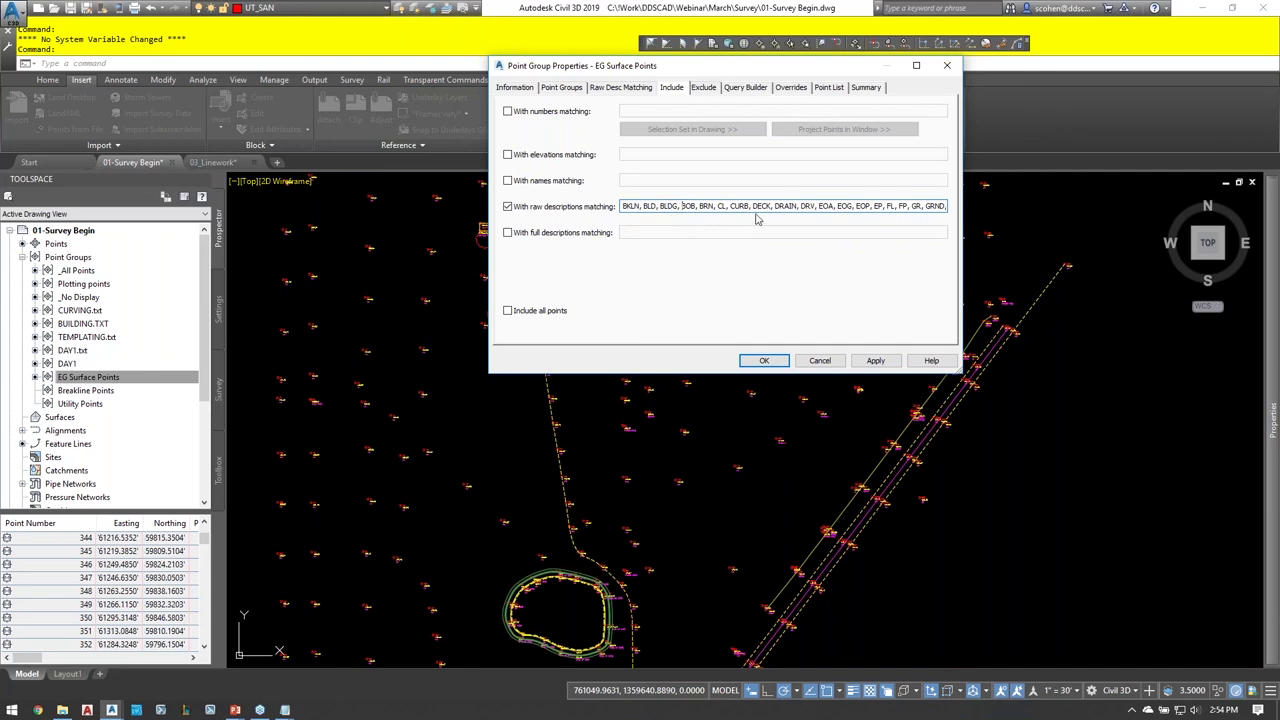
left_click(768, 364)
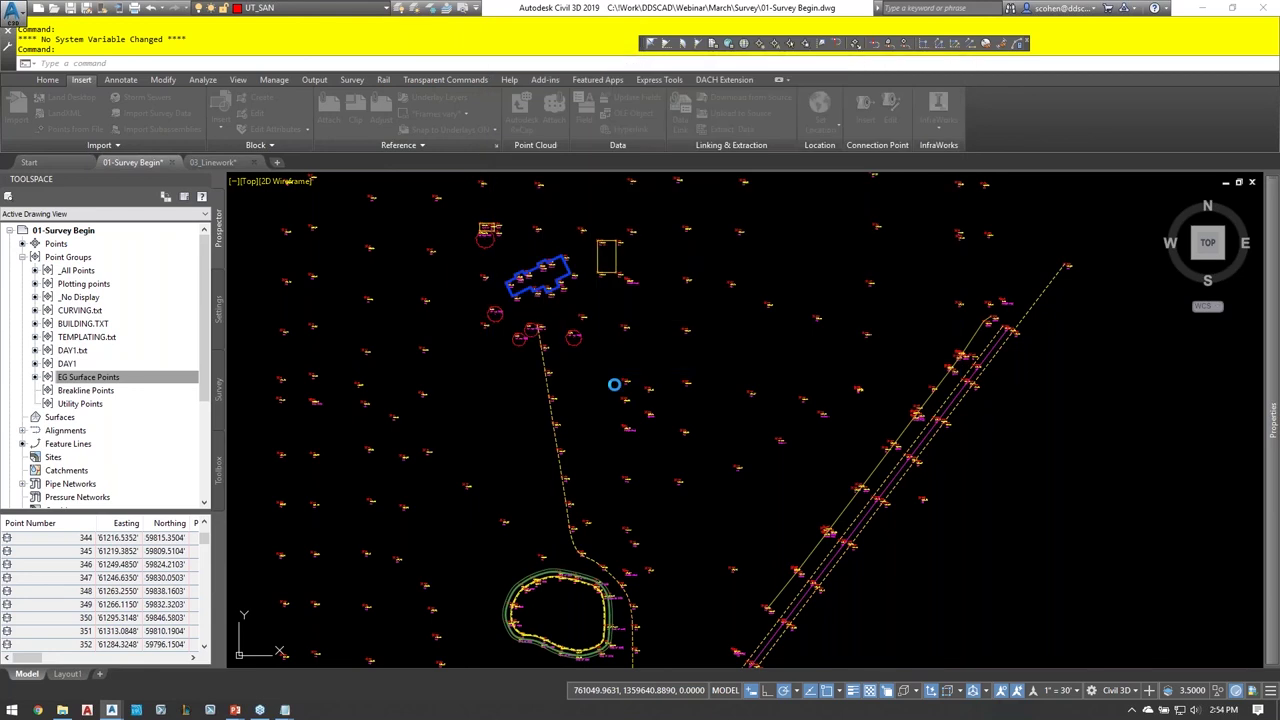
- Create a new TIN surface named EG in the EGRD - 2 and 10 style
left_click(22, 257)
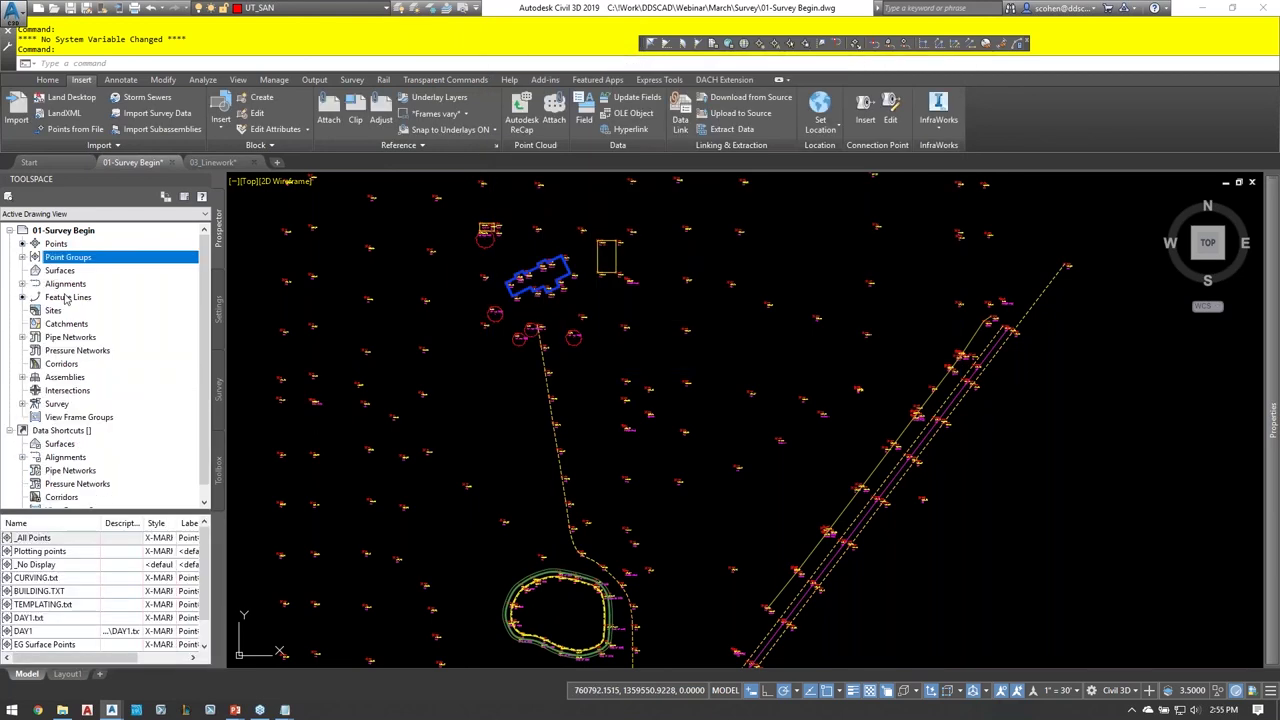
right_click(60, 274)
left_click(110, 281)
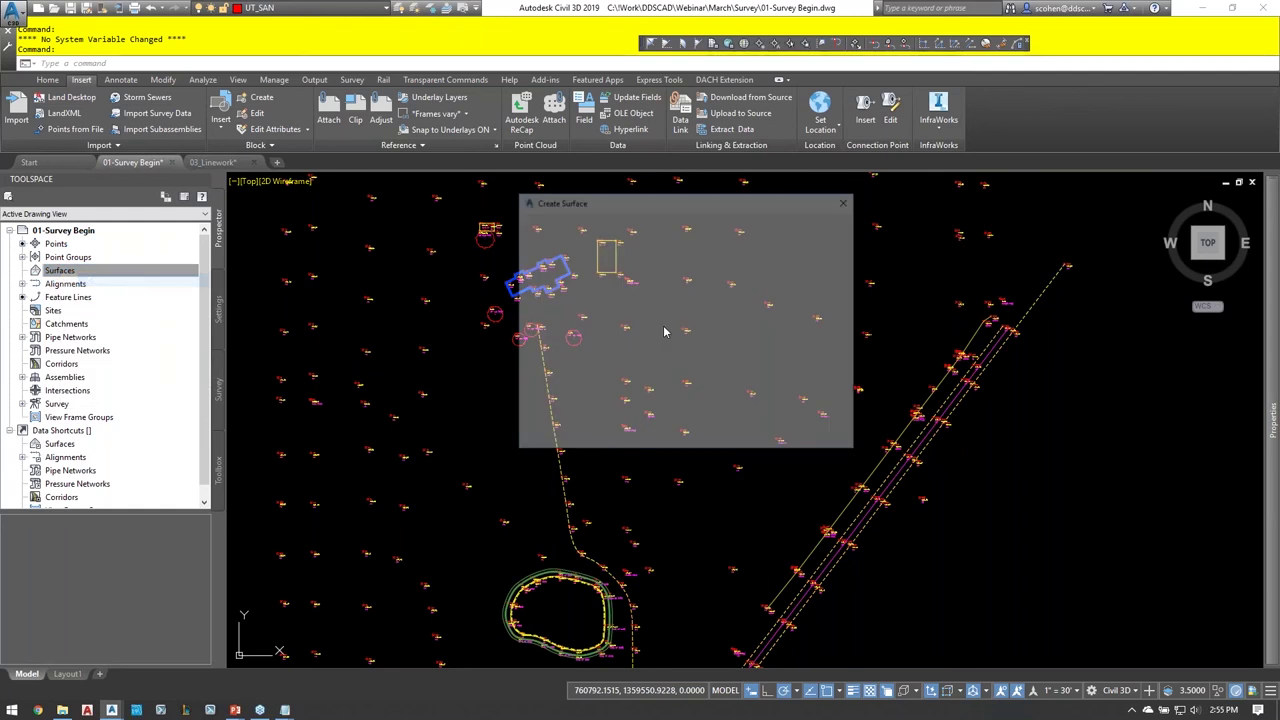
type("EG")
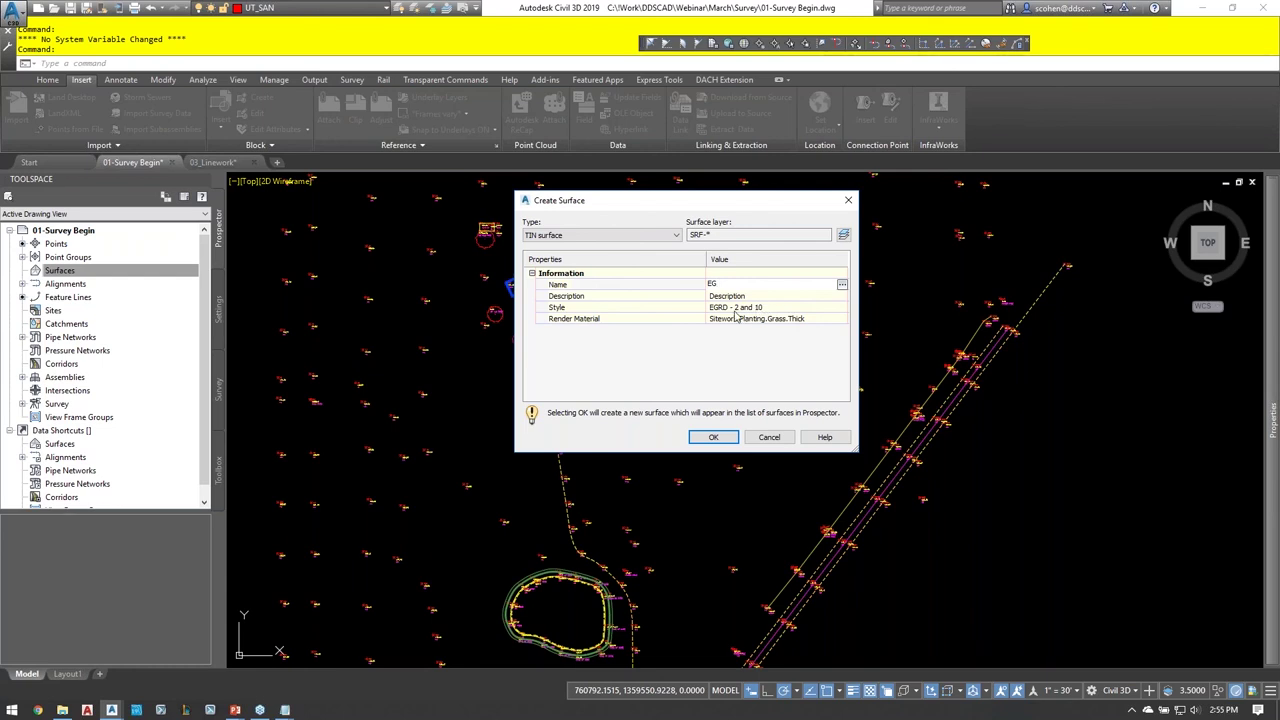
left_click(712, 440)
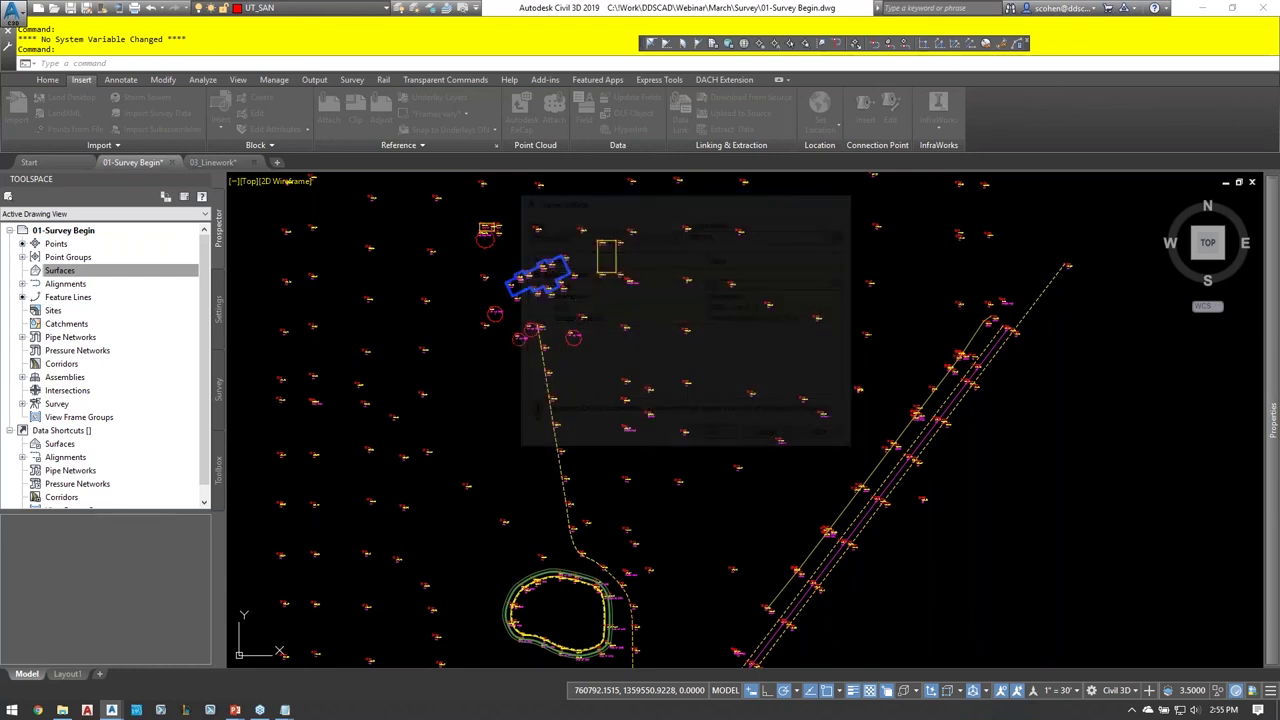
- Add the EG Surface Points group to the EG surface definition
left_click(22, 270)
double_click(62, 283)
double_click(88, 324)
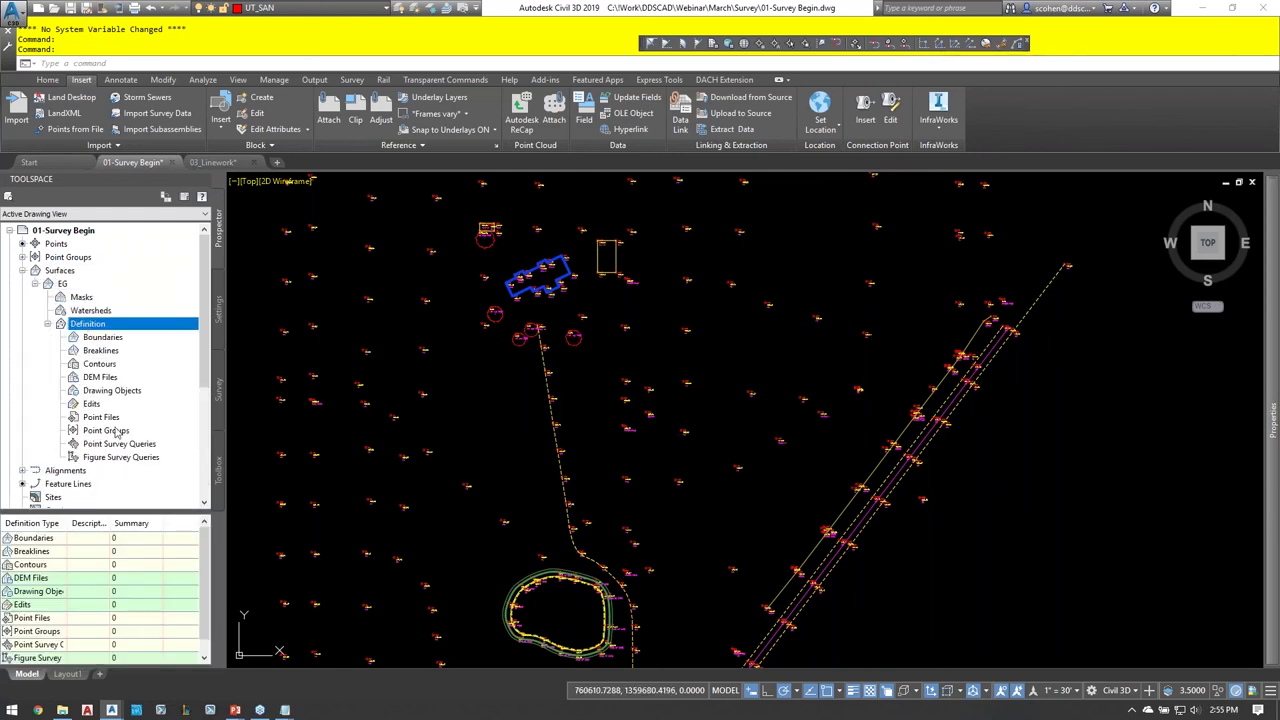
right_click(111, 431)
left_click(147, 440)
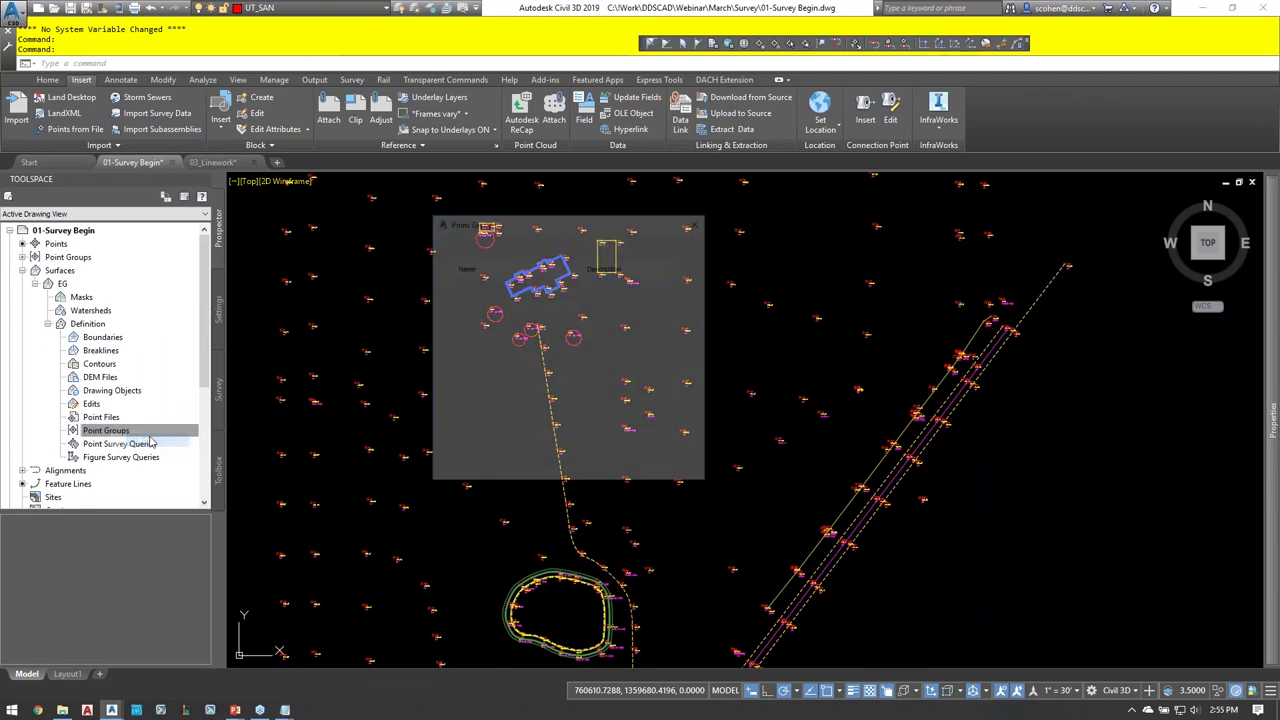
left_click(483, 373)
left_click(548, 394)
left_click(497, 372)
left_click(504, 470)
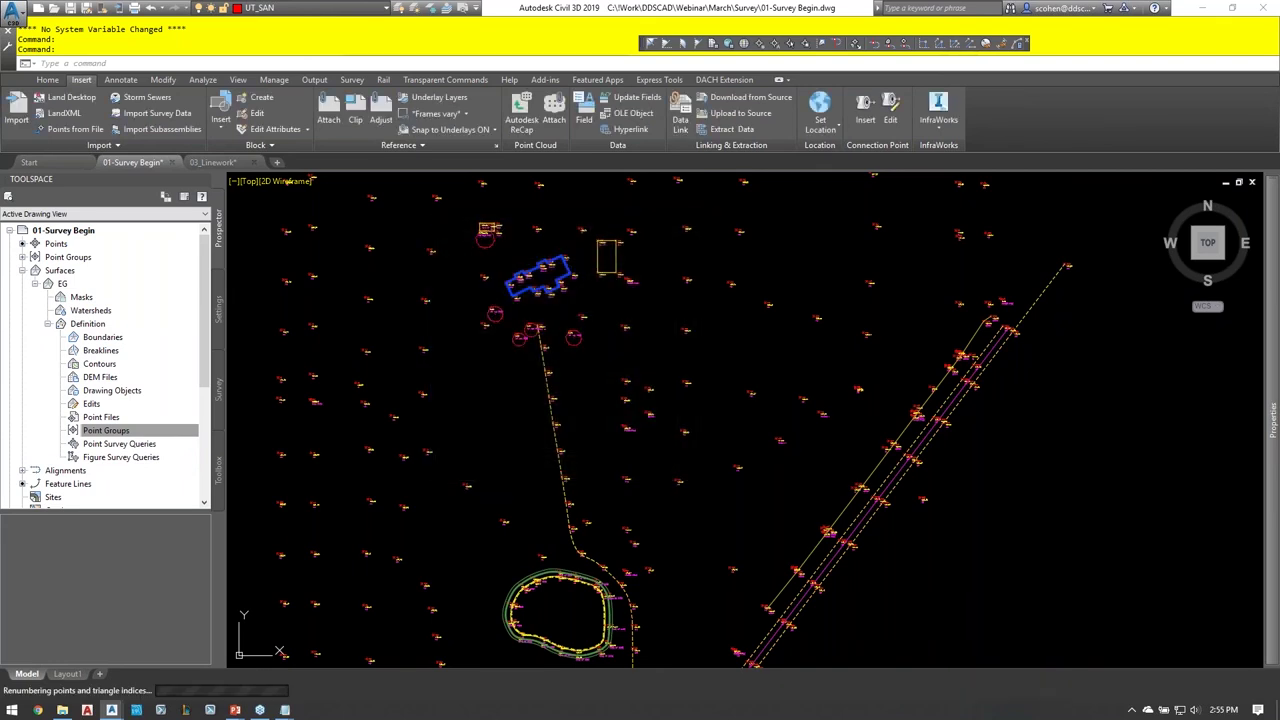
scroll(514, 423, "up", 4)
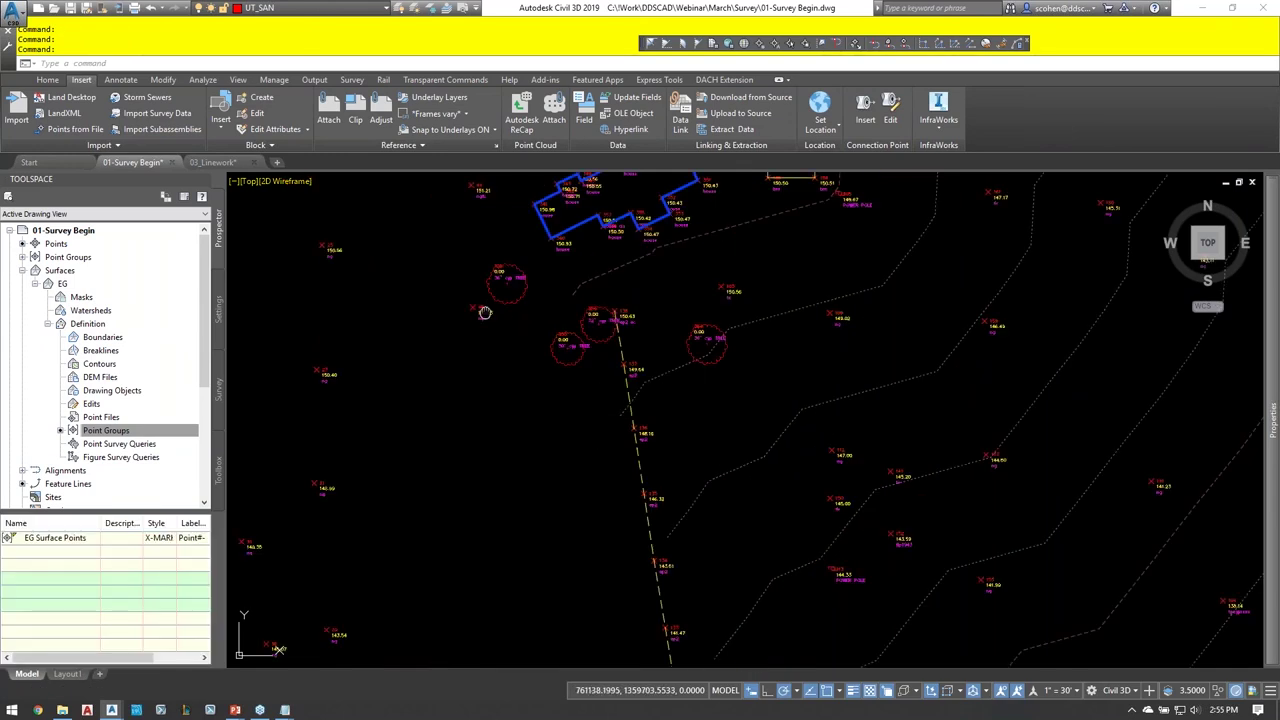
- Append ',ng,NG' to the EG Surface Points group's raw description matching and apply
middle_click_drag(484, 312, 502, 316)
scroll(543, 349, "up", 4)
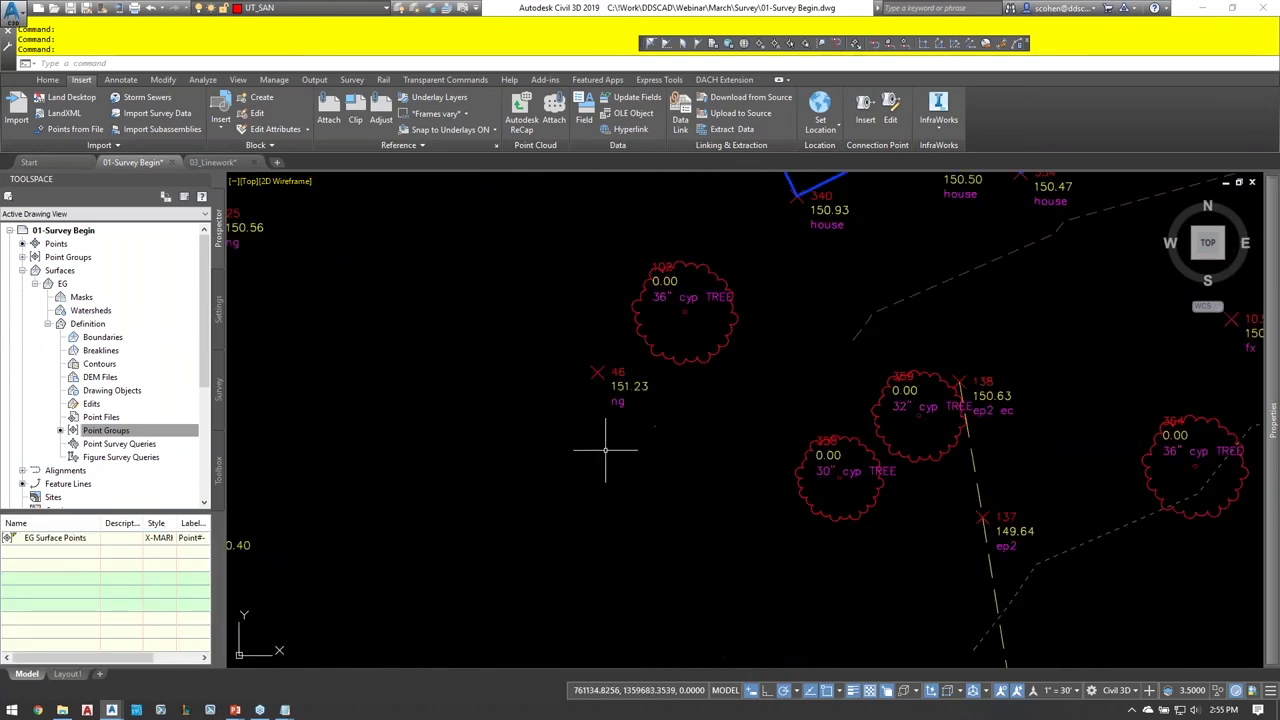
double_click(68, 257)
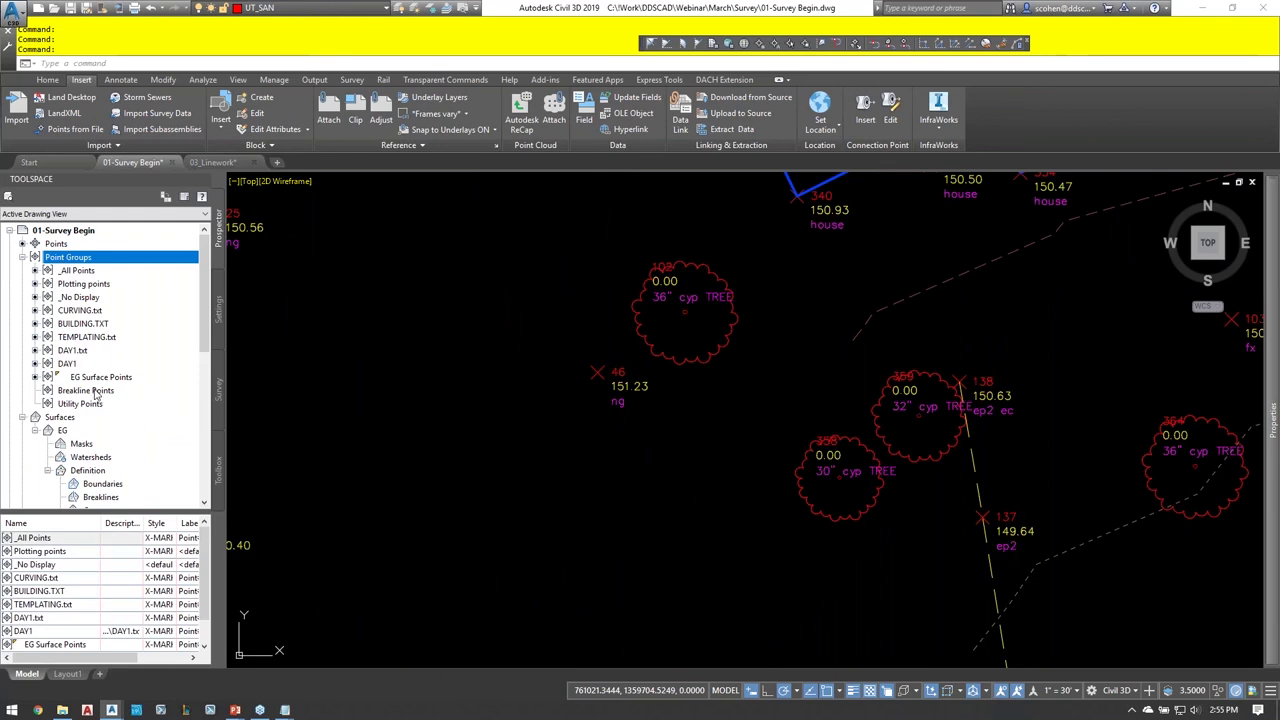
left_click(96, 378)
right_click(100, 379)
left_click(170, 389)
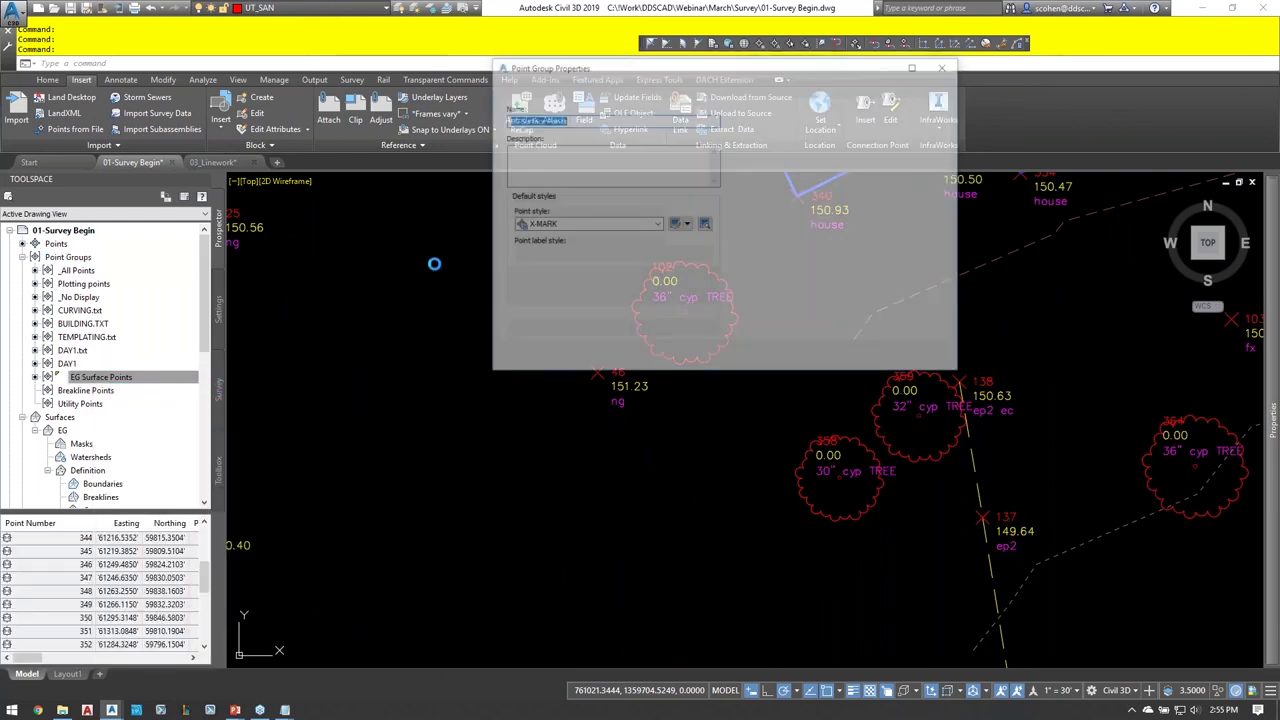
left_click(671, 87)
left_click(780, 206)
key("End")
type(",")
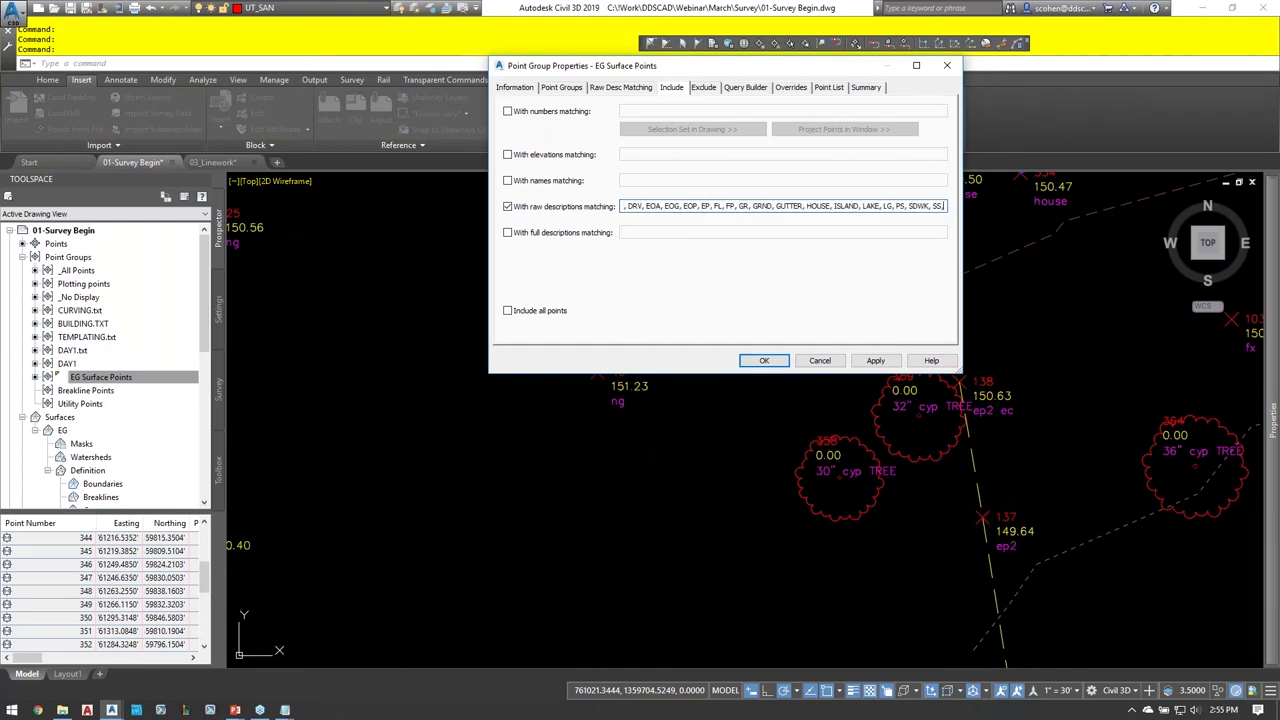
type("ng,NG")
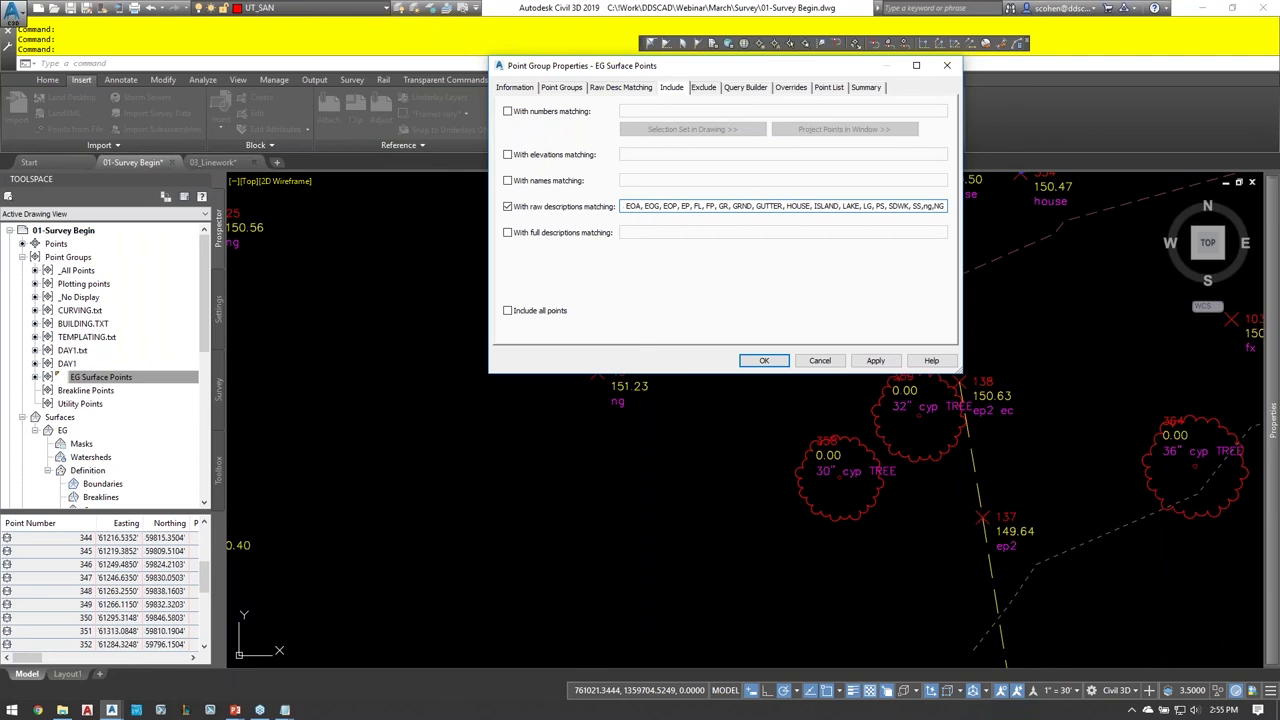
left_click(826, 90)
left_click(772, 360)
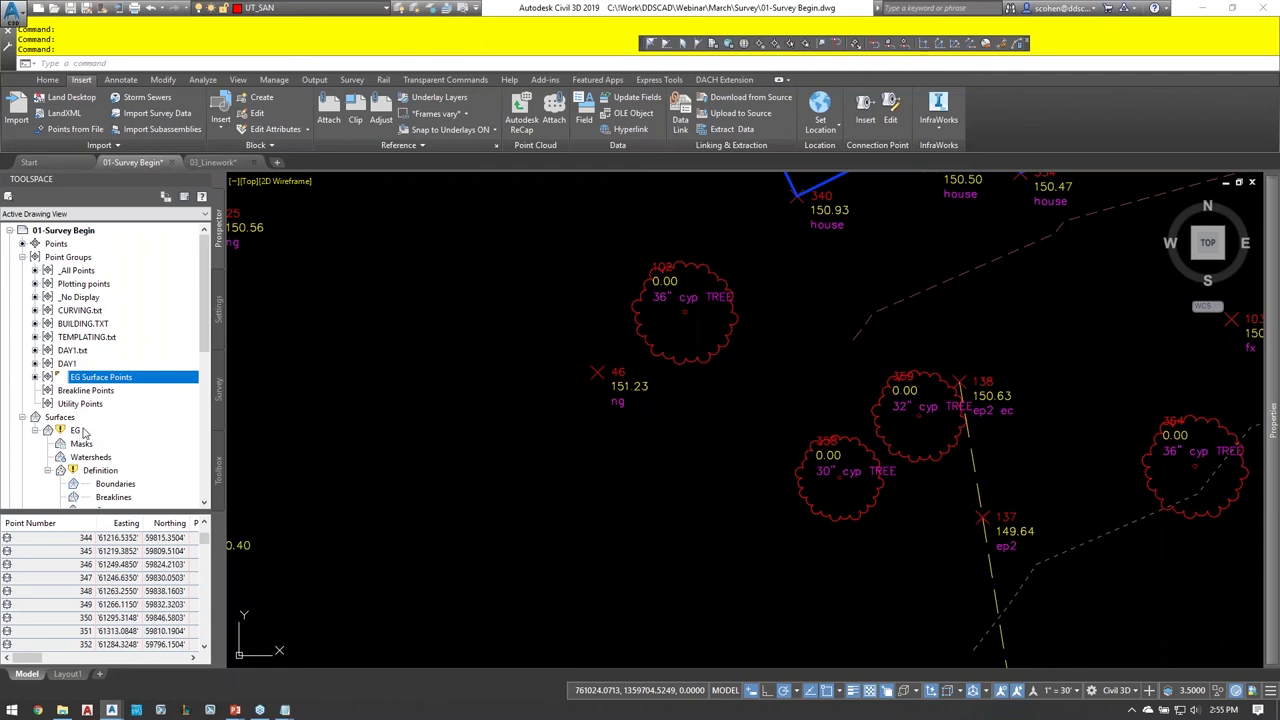
- Set the EG surface to Rebuild - Automatic
right_click(74, 432)
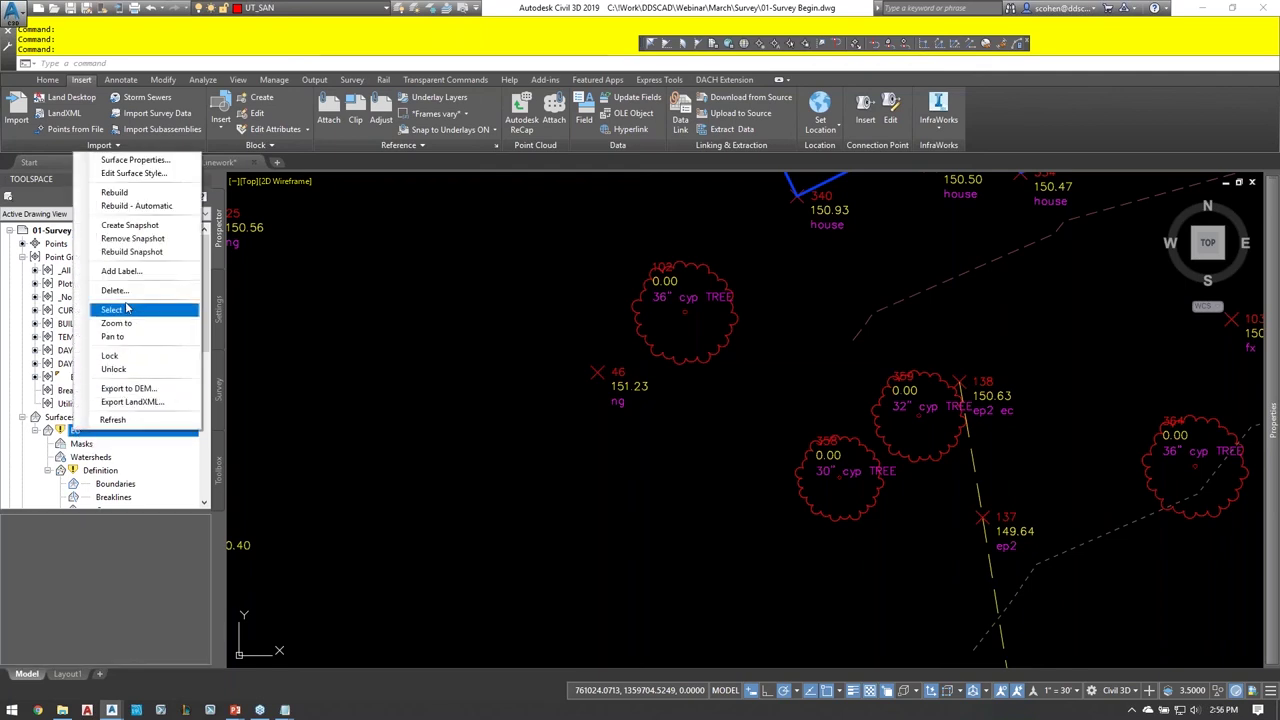
left_click(136, 205)
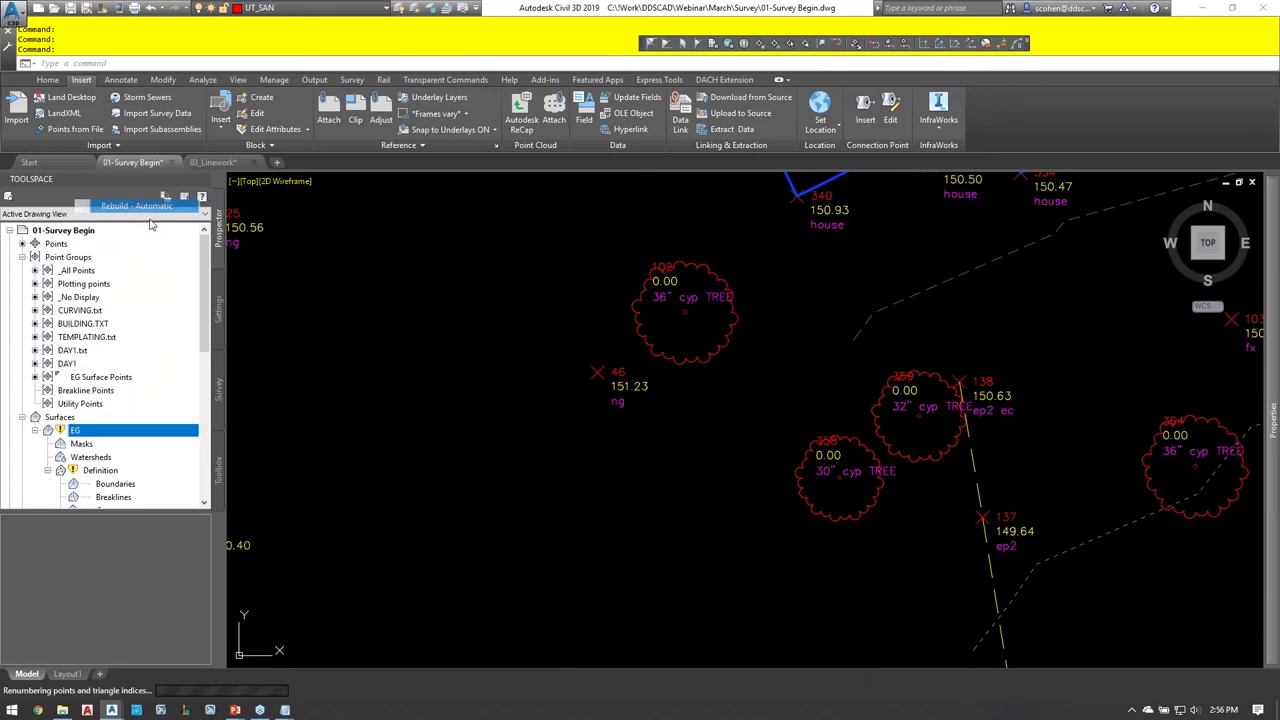
scroll(759, 461, "down", 5)
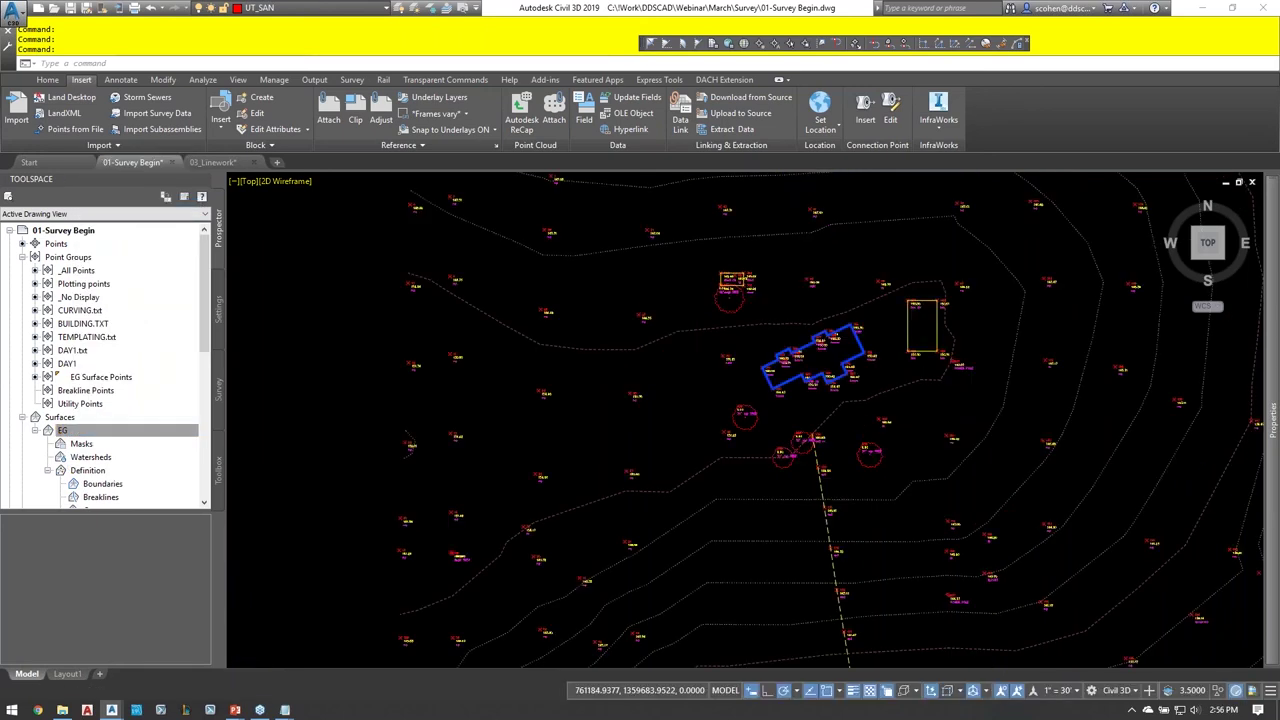
scroll(759, 461, "down", 3)
scroll(544, 401, "up", 5)
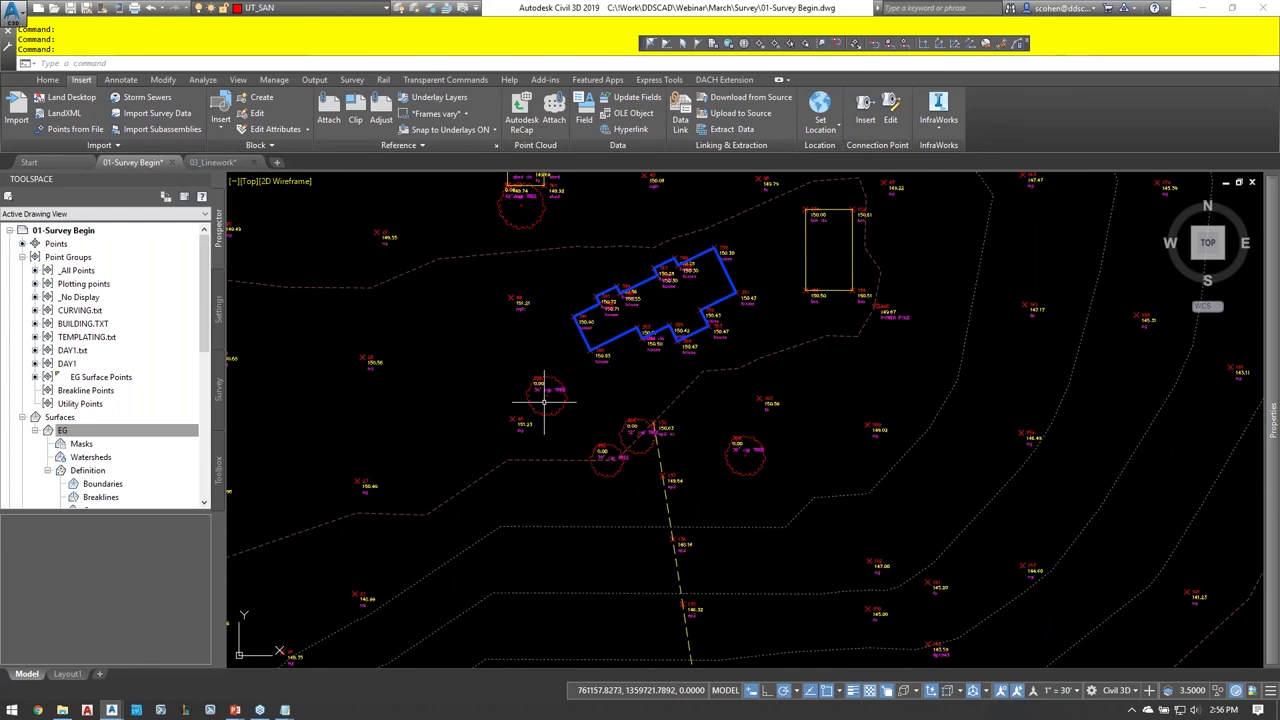
scroll(544, 401, "down", 6)
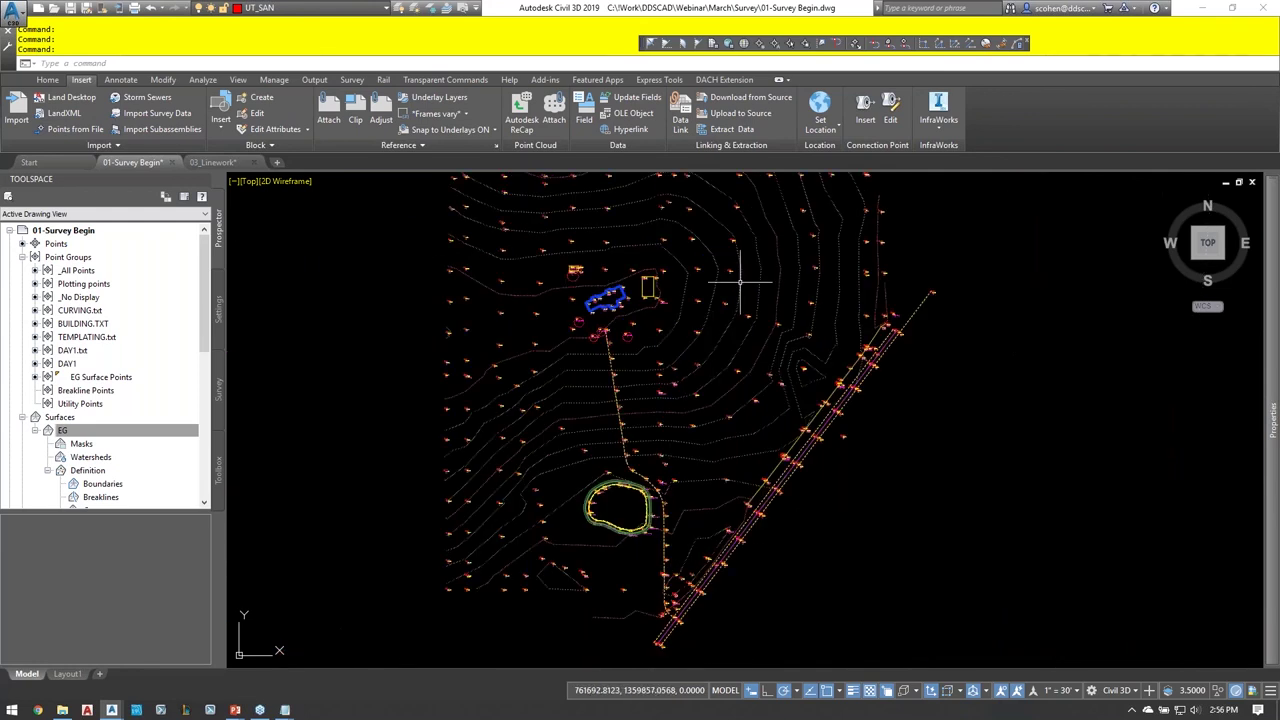
- Preview the EG surface in the Object Viewer, orbit it, then close it
left_click(701, 422)
right_click(701, 422)
left_click(760, 560)
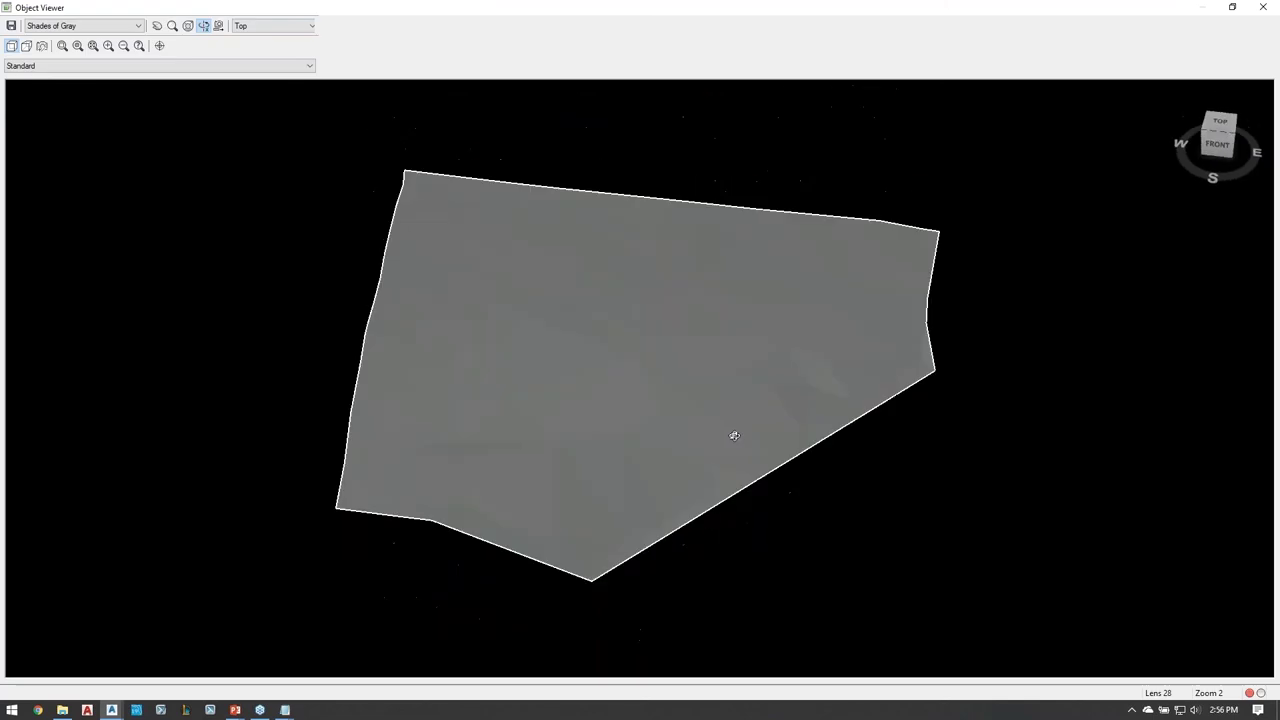
mouse_move(731, 434)
left_mouse_down()
mouse_move(705, 364)
mouse_move(740, 423)
mouse_move(720, 420)
left_mouse_up()
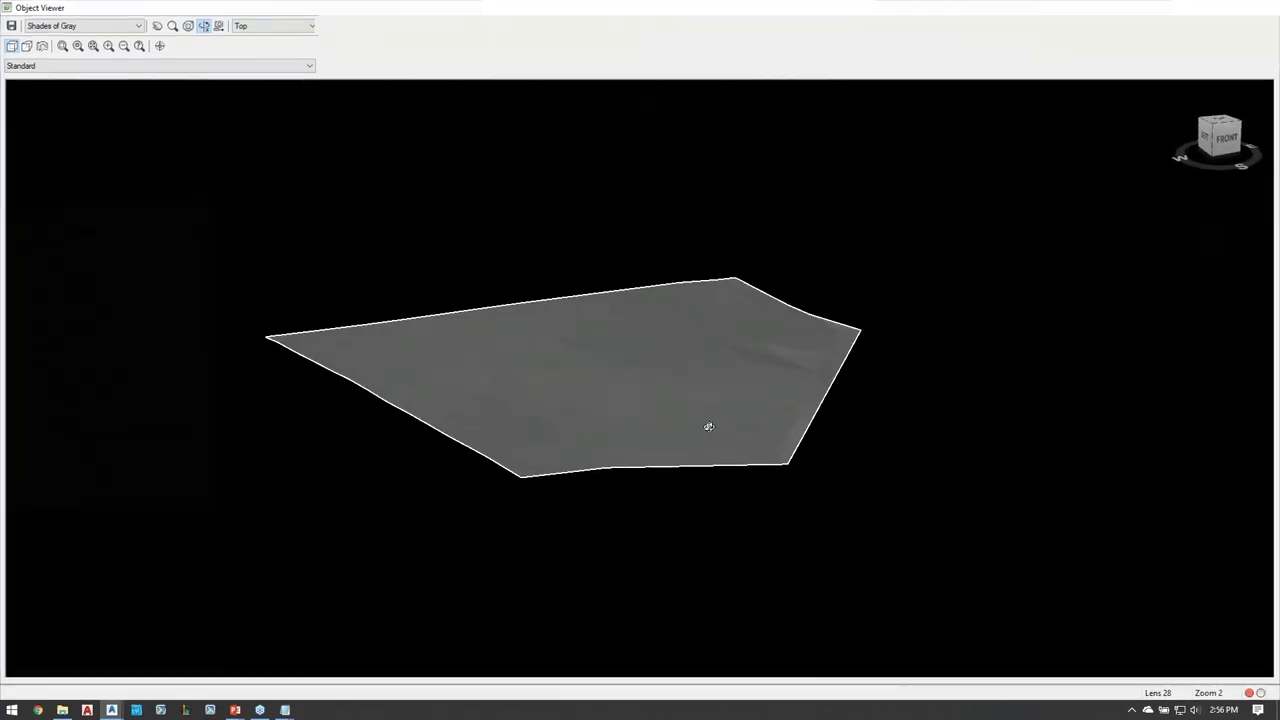
key("Escape")
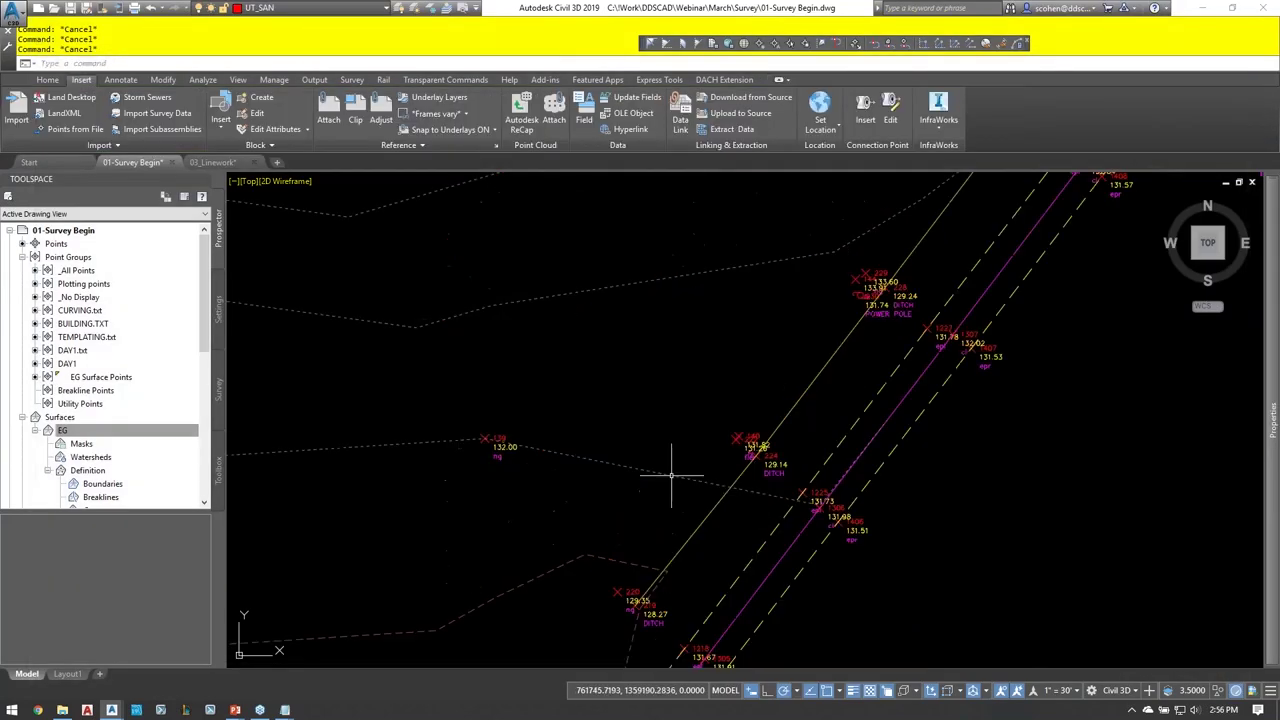
- Add all survey figures except EW to the EG surface as standard breaklines
left_click(220, 398)
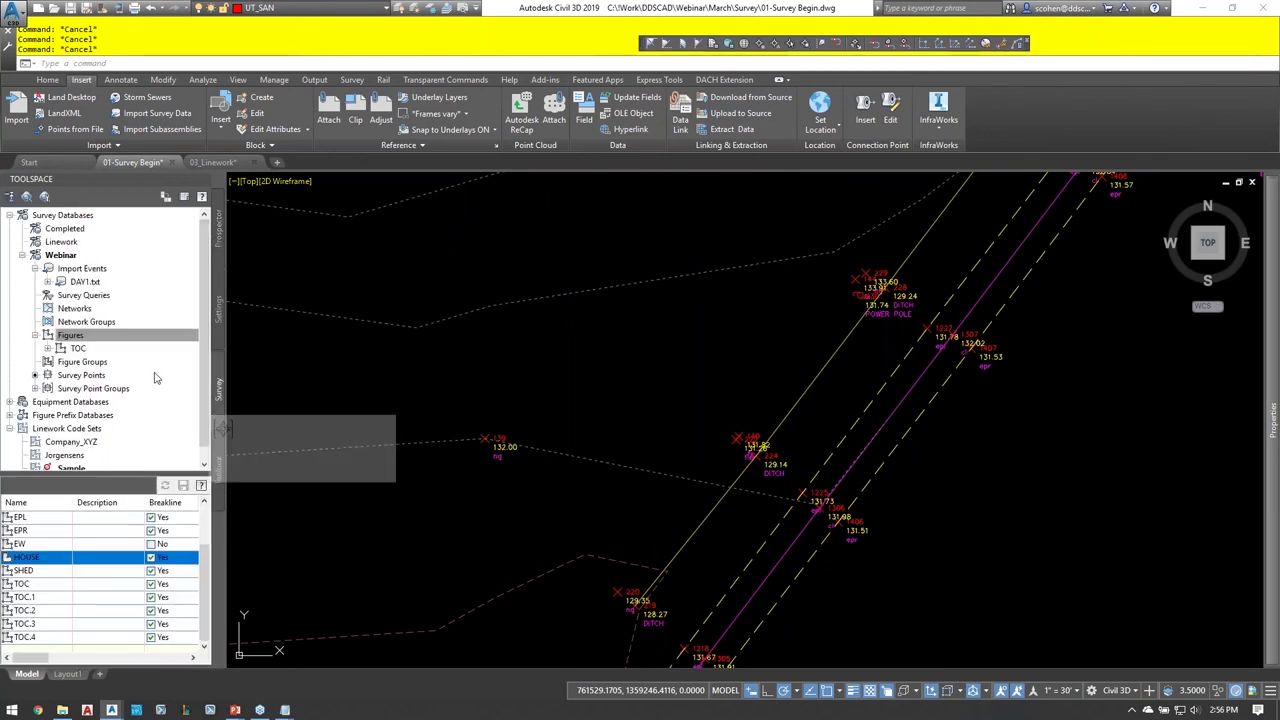
left_click(82, 337)
right_click(84, 340)
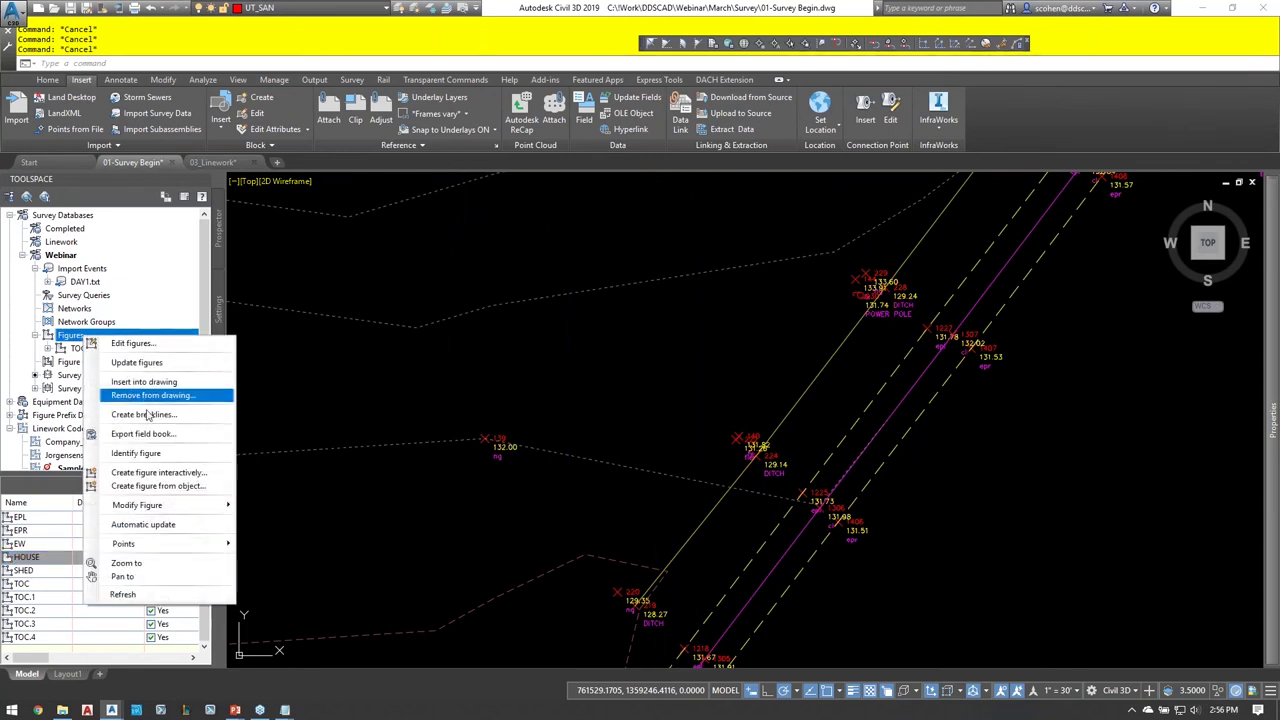
left_click(143, 414)
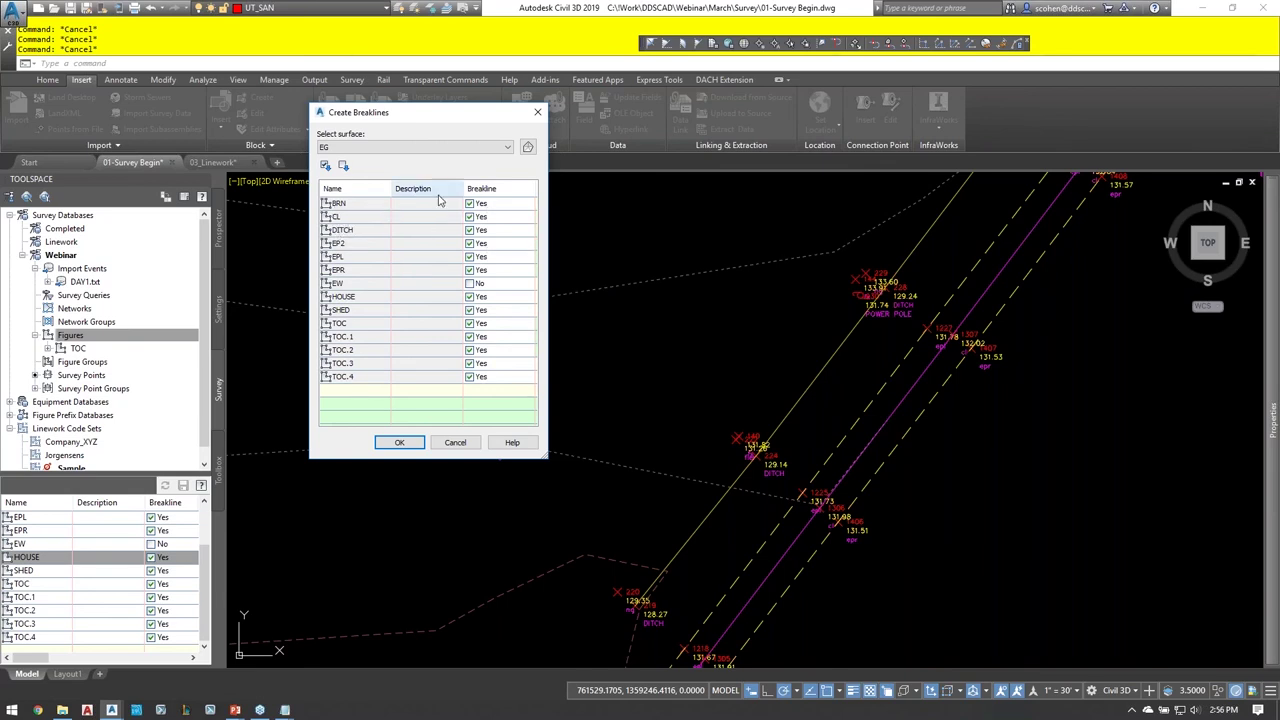
left_click(469, 203)
left_click(469, 203)
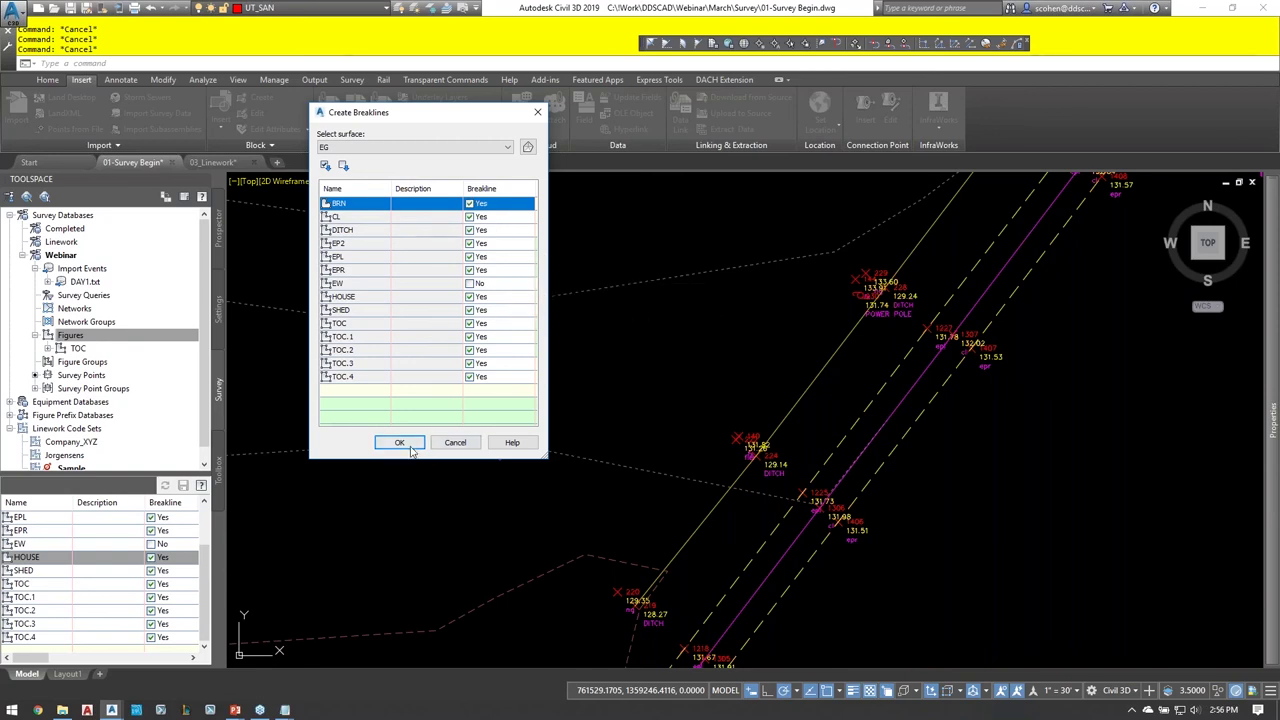
left_click(398, 150)
left_click(398, 156)
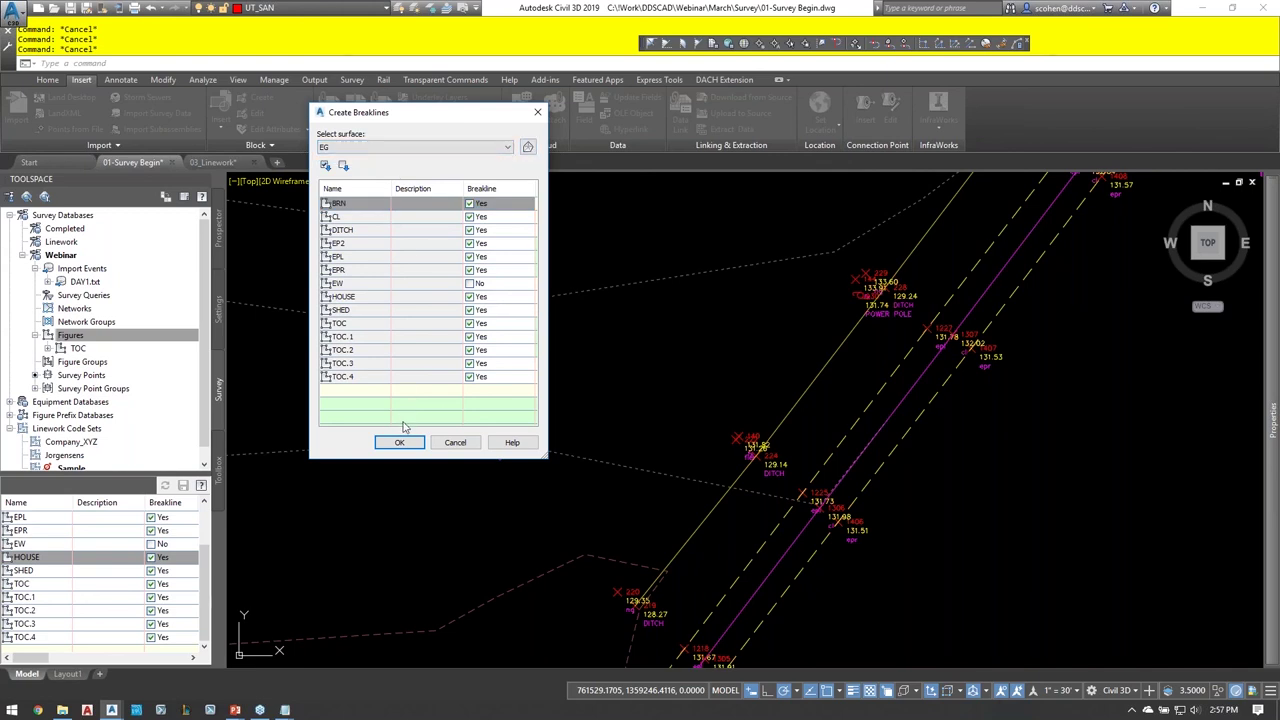
key("Return")
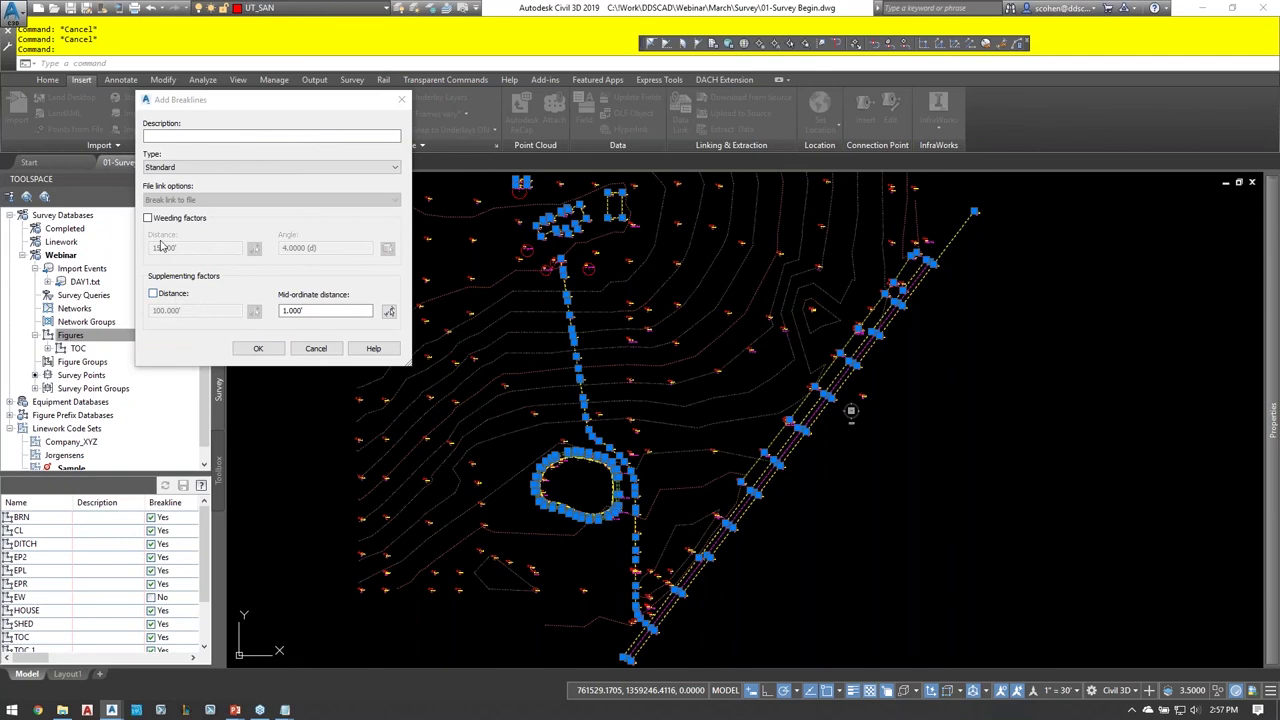
left_click(258, 349)
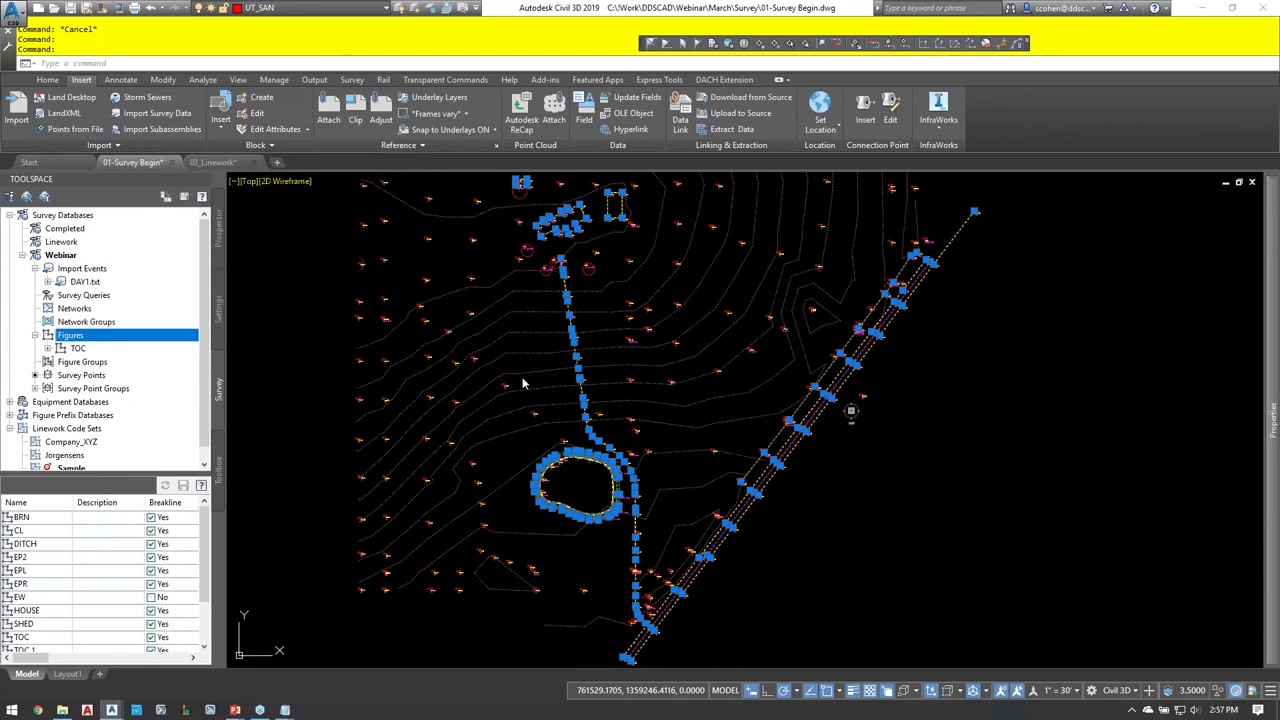
- Pan and zoom from the pond toward the road and house area to review the EG contours
scroll(605, 475, "up", 2)
middle_click_drag(605, 475, 340, 490)
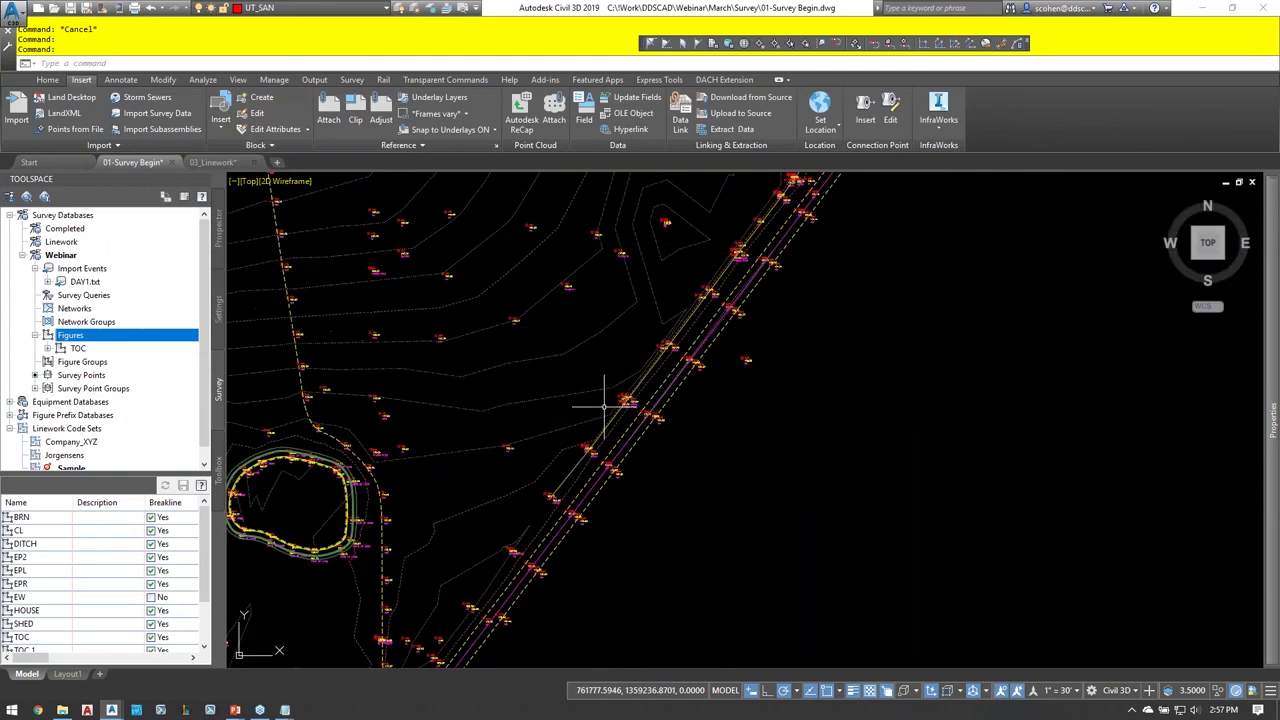
mouse_move(604, 405)
middle_mouse_down()
mouse_move(622, 289)
mouse_move(610, 340)
middle_mouse_up()
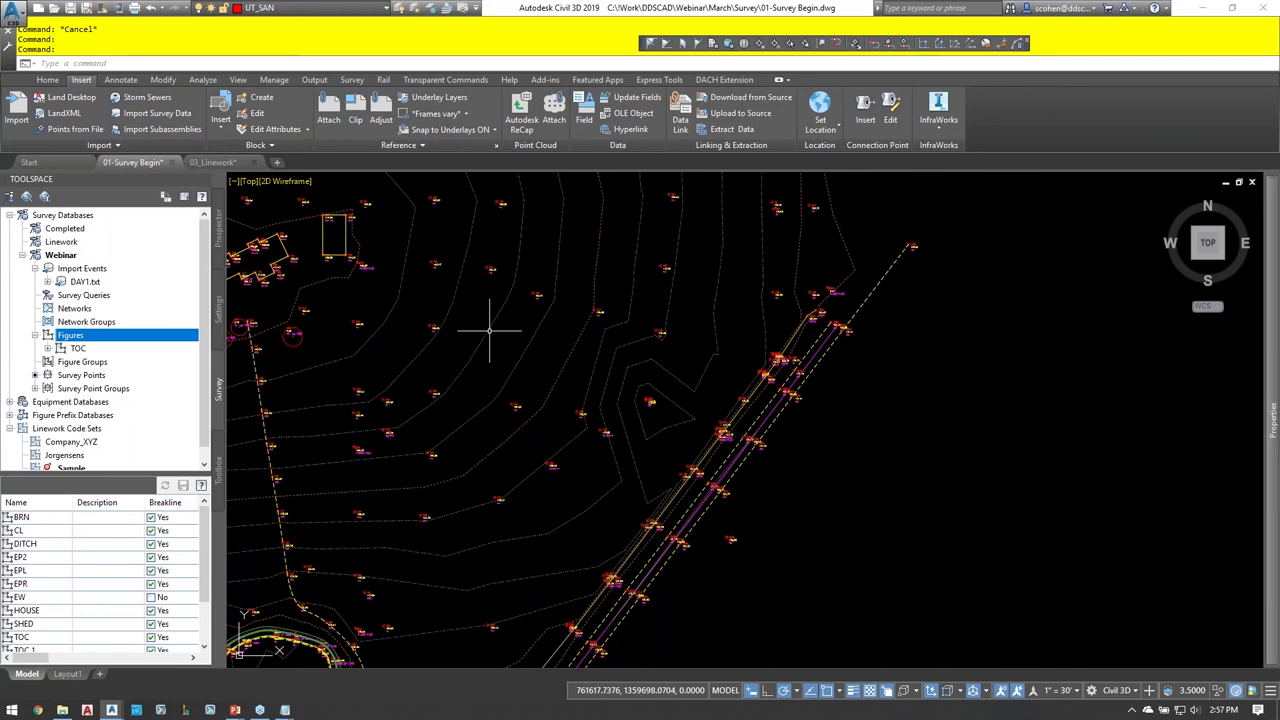
middle_click_drag(449, 322, 687, 380)
- In Prospector, select the EG surface, view its options, then list the drawing's point groups
left_click(218, 228)
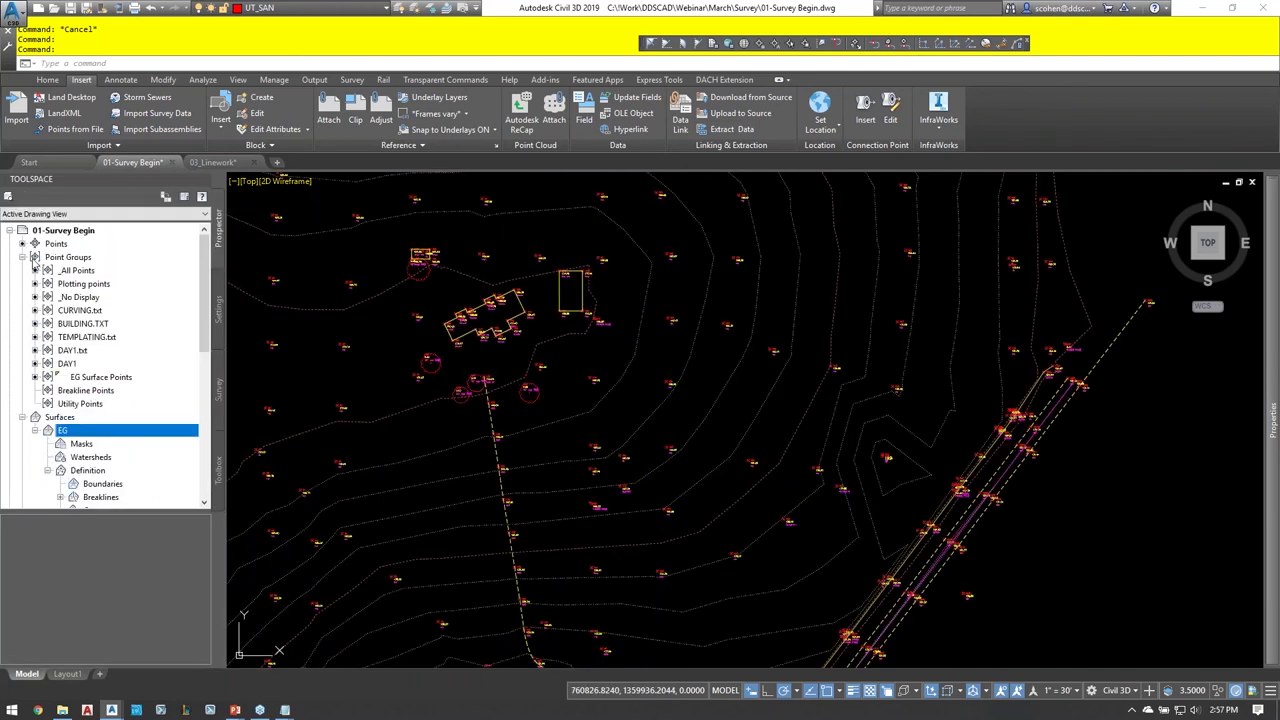
left_click(62, 284)
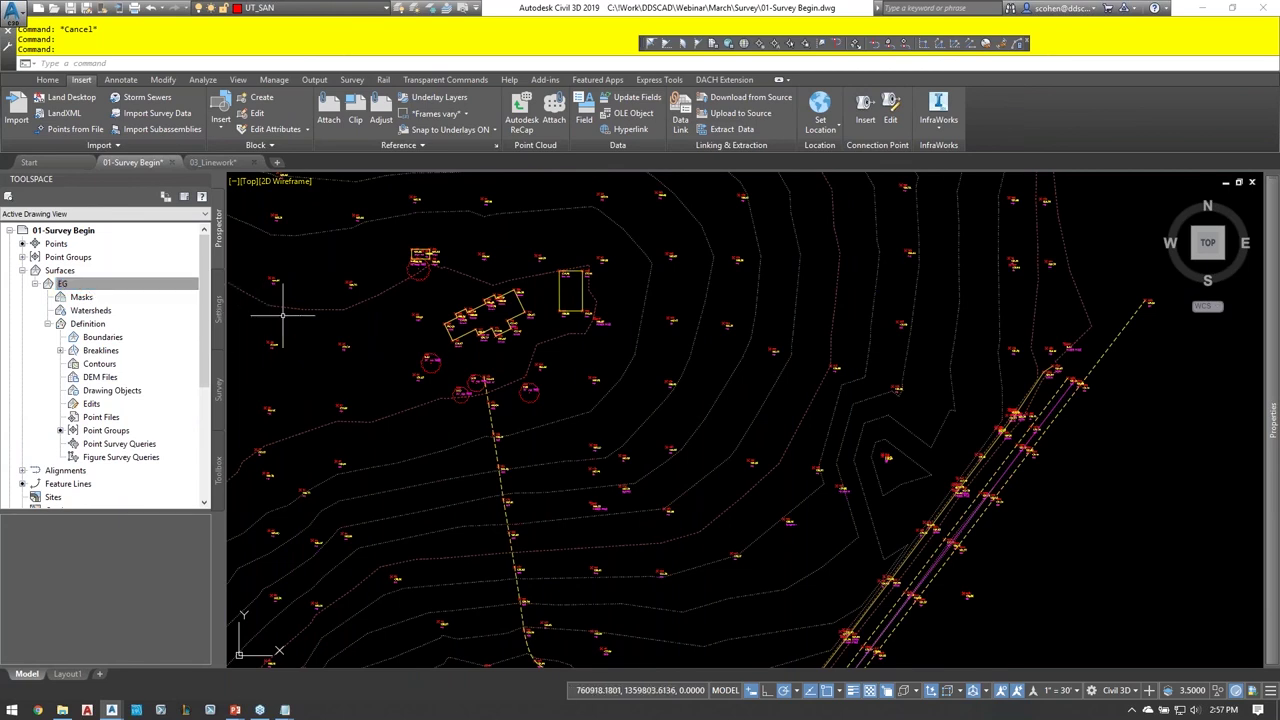
right_click(76, 284)
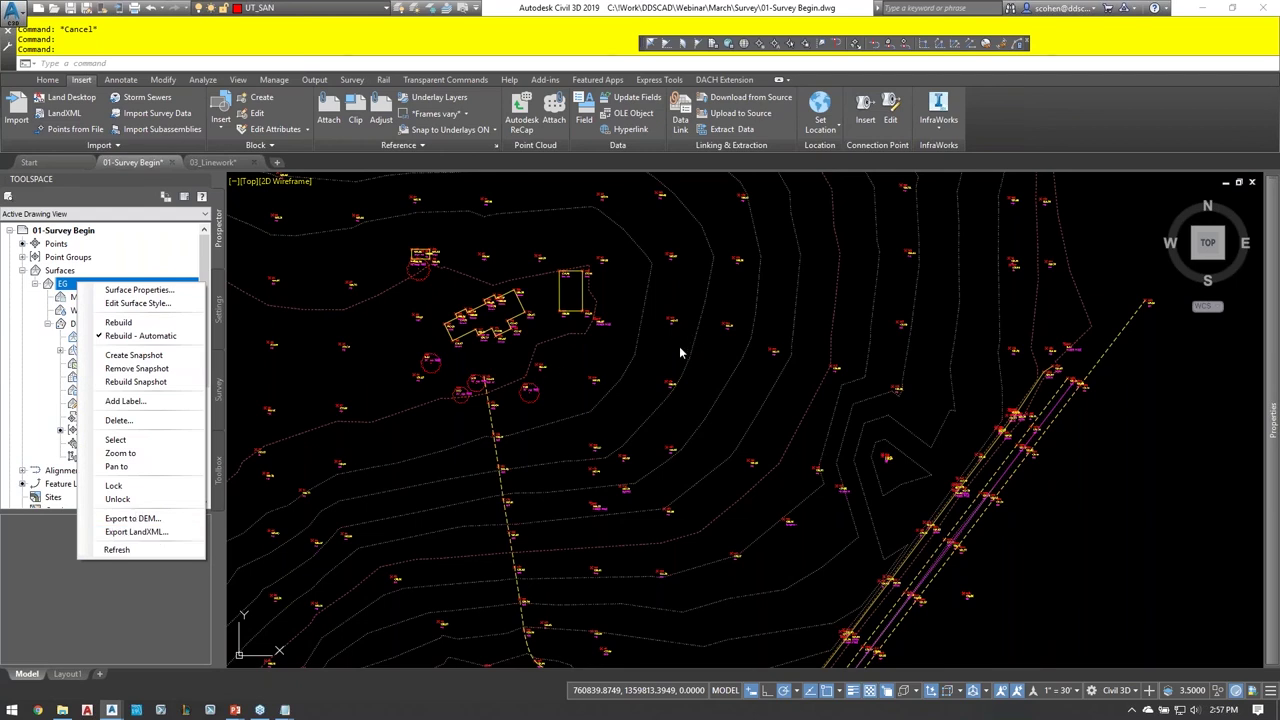
left_click(76, 257)
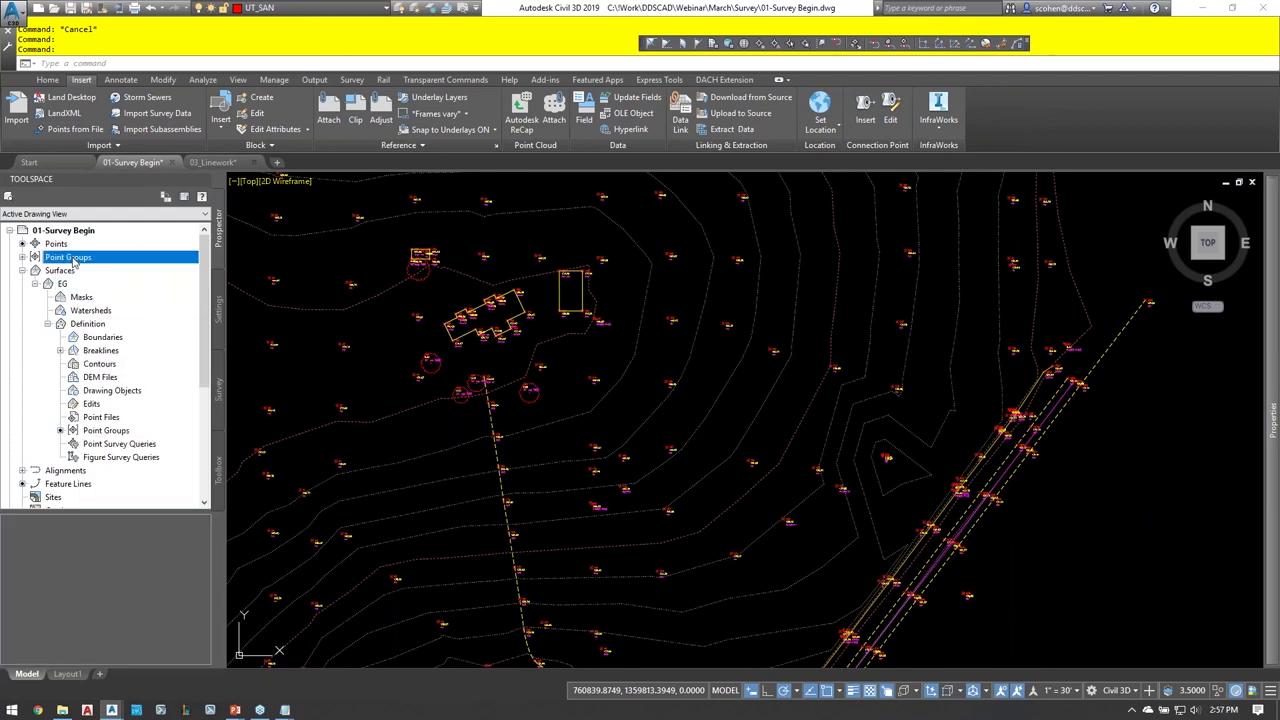
mouse_move(680, 410)
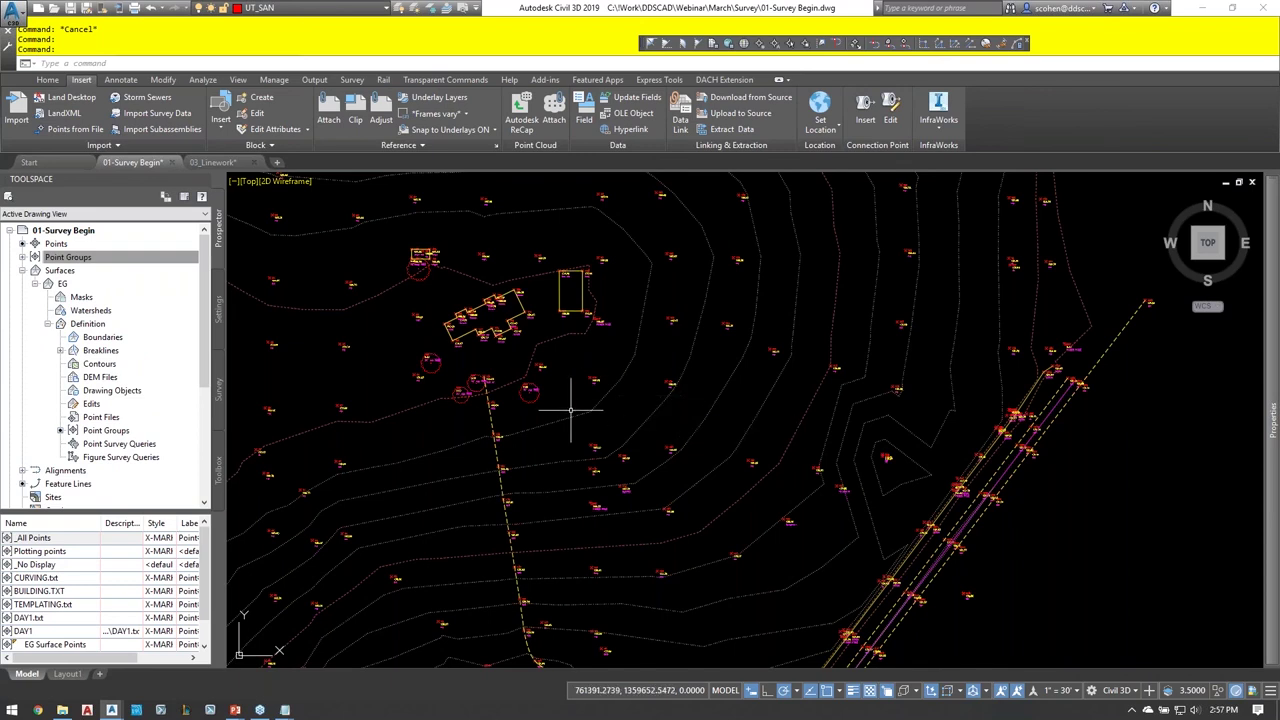
scroll(774, 503, "down", 2)
middle_click_drag(774, 503, 727, 422)
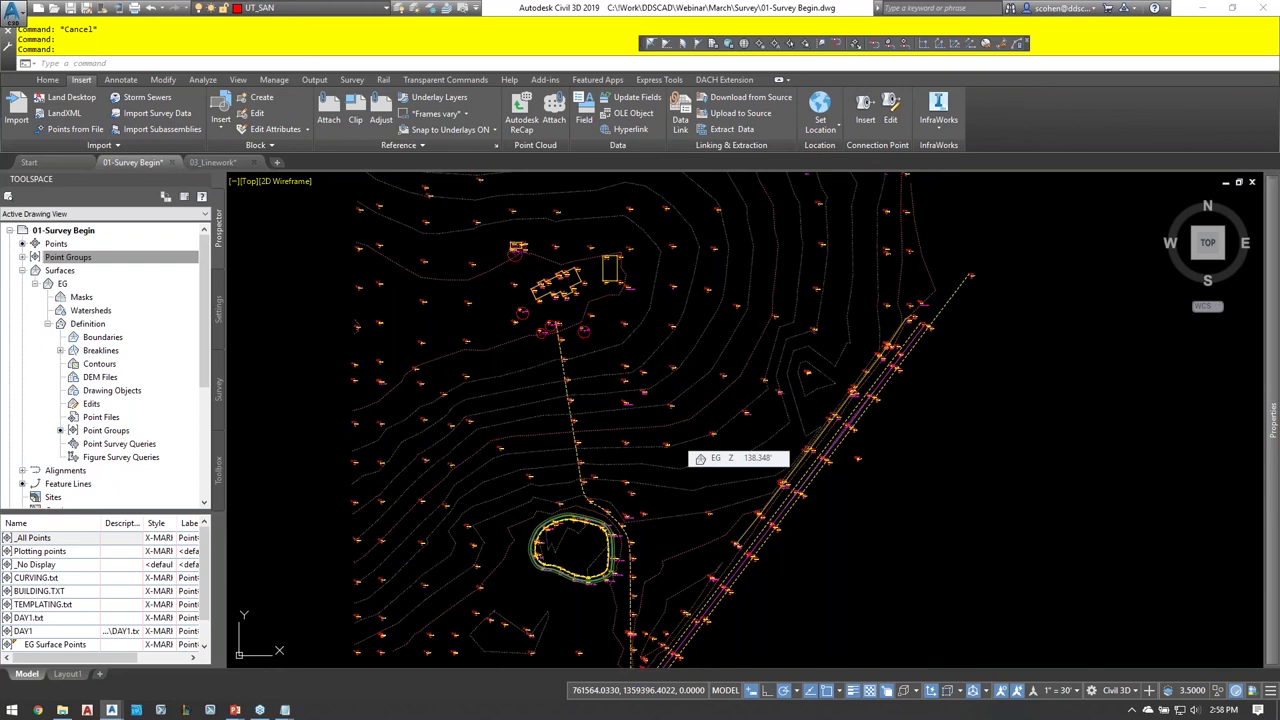
- Bring the PowerPoint slide show with the QUESTIONS? slide to the front
key("alt+Tab")
key("Tab")
key("Tab")
key("Tab")
key("End")
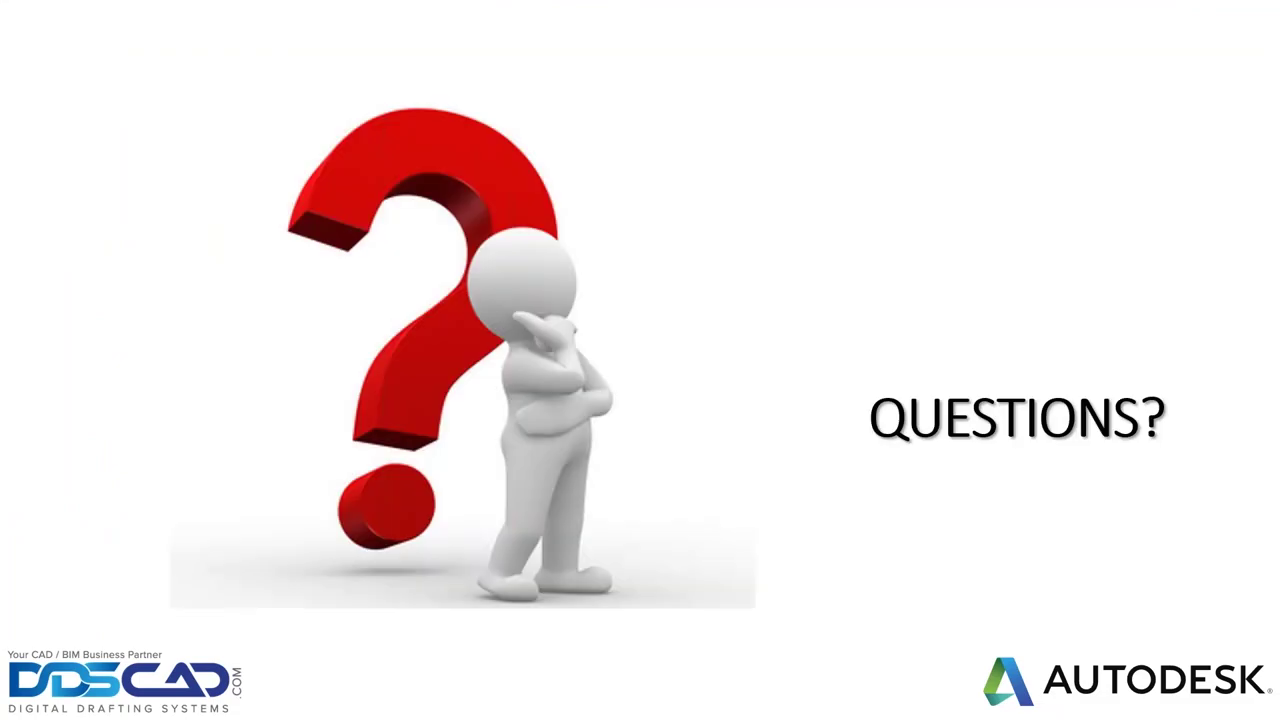